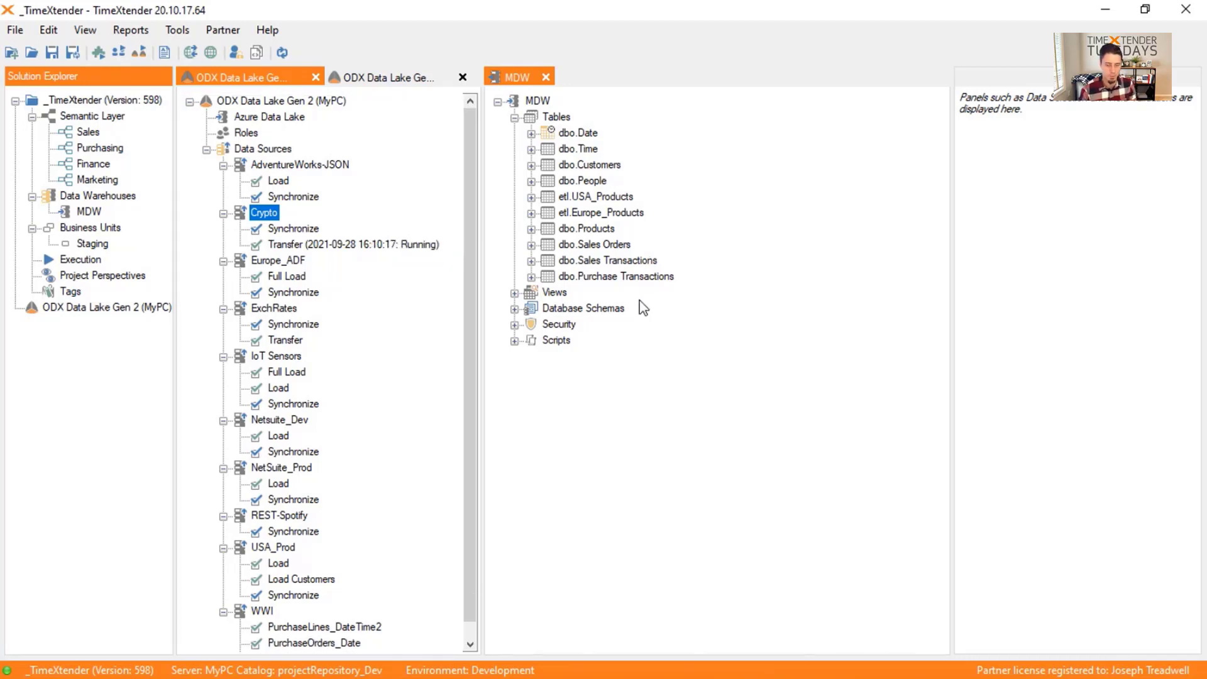
Step: Search the data lake for tables from the Crypto source and add dbo._BTC to the MDW tables
left_click(389, 81)
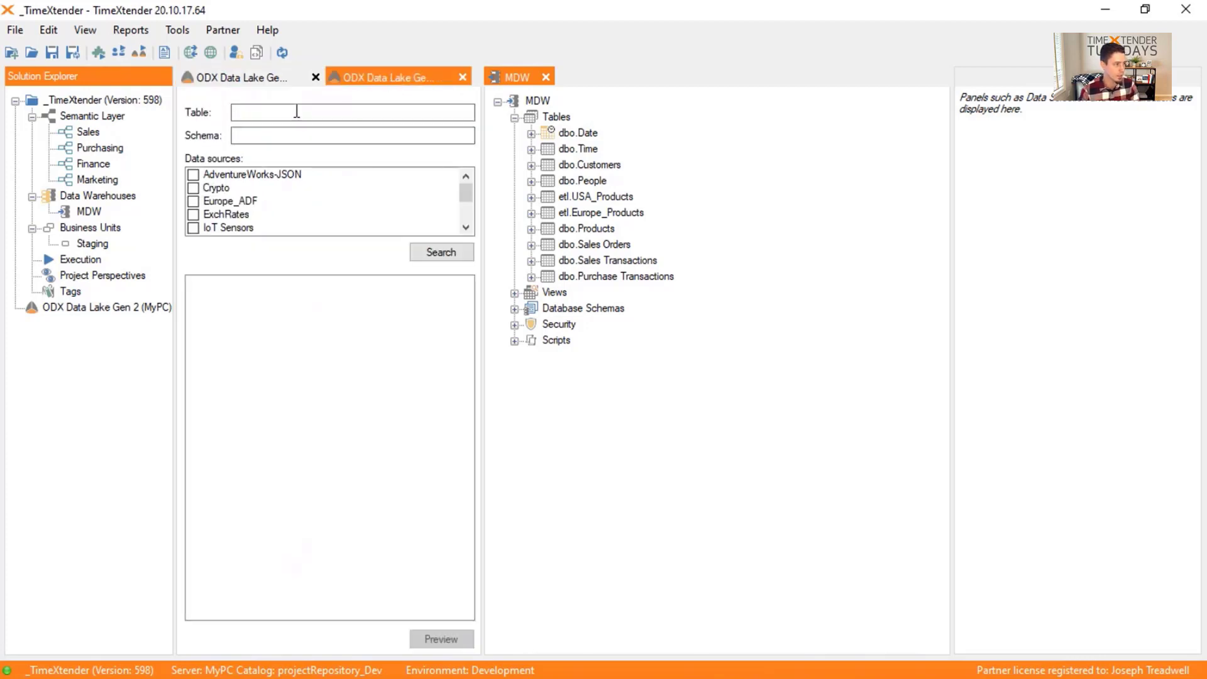
left_click(217, 188)
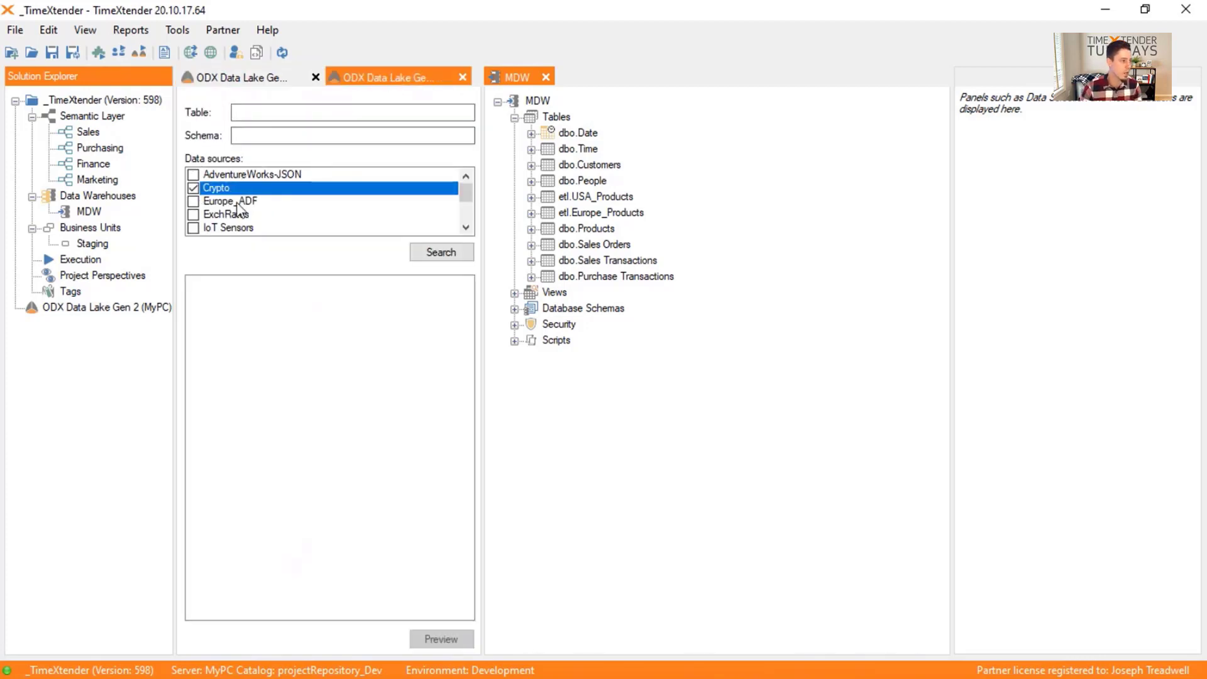
left_click(441, 252)
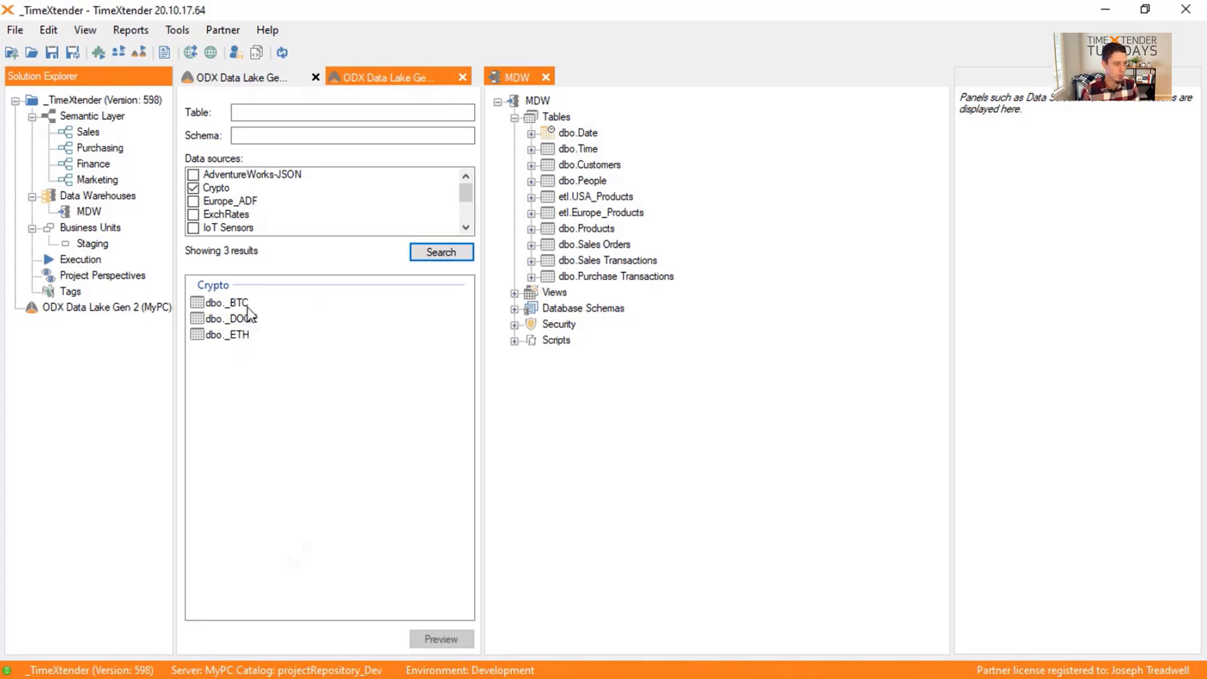
left_click_drag(239, 303, 550, 123)
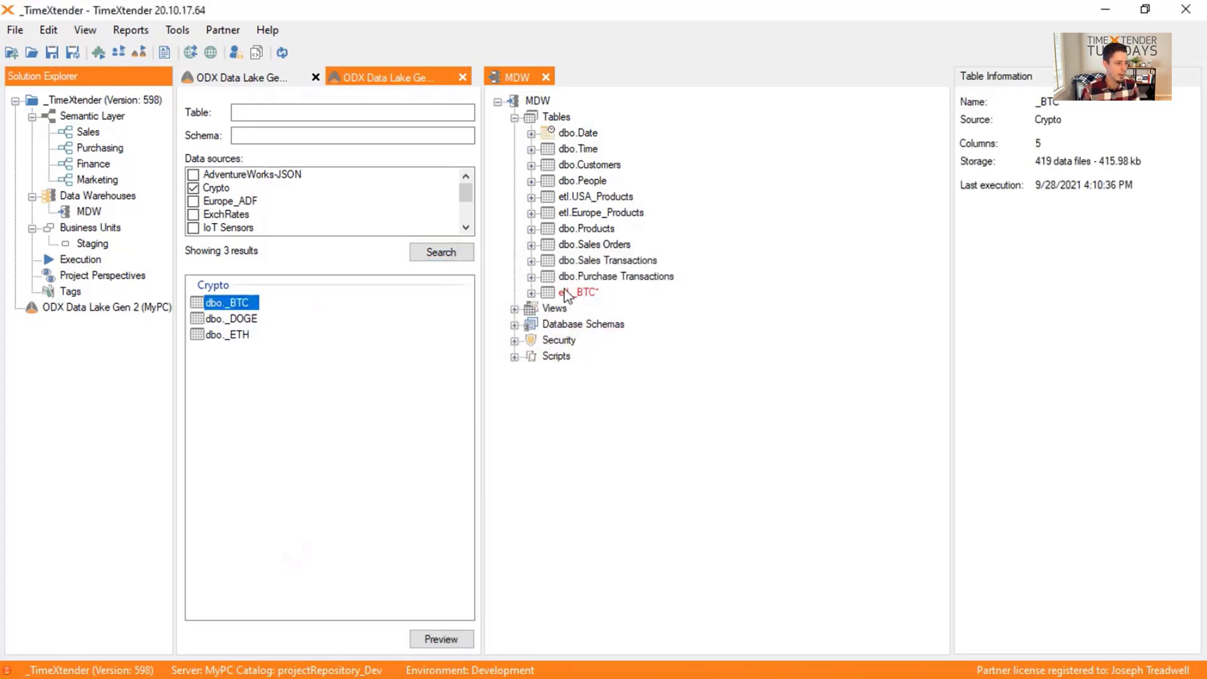
Step: Map the dbo._DOGE source table into the new _BTC table in MDW and check its mappings
left_click(578, 293)
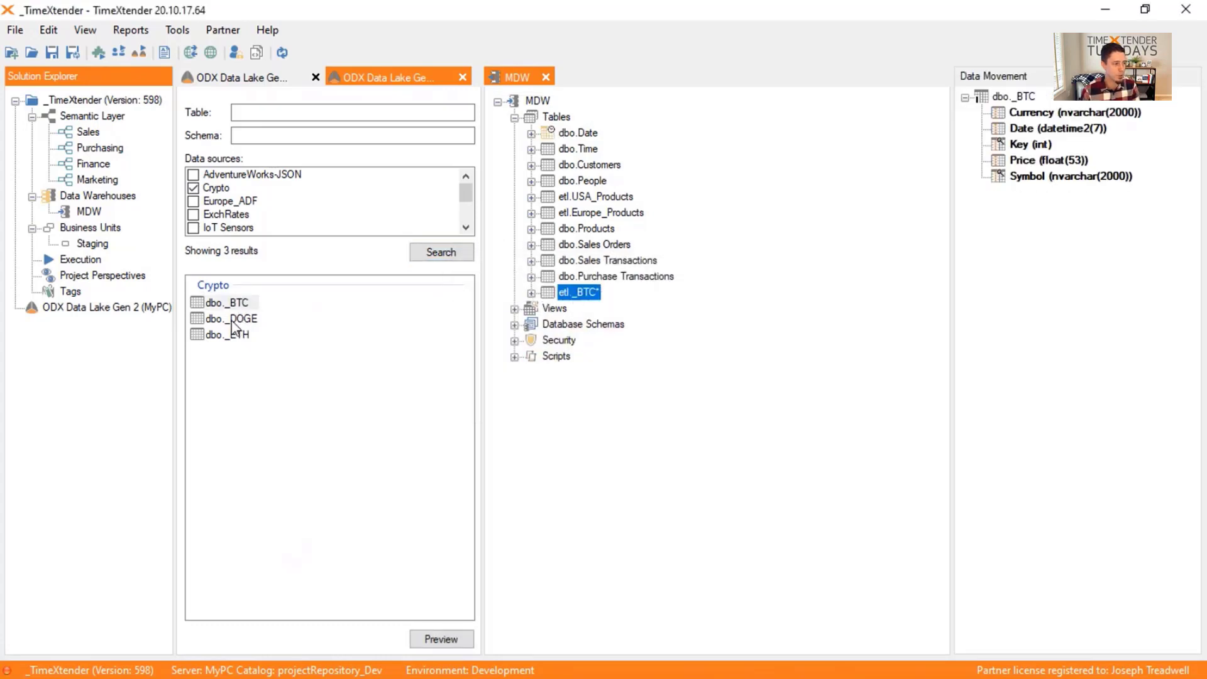
left_click_drag(241, 322, 586, 295)
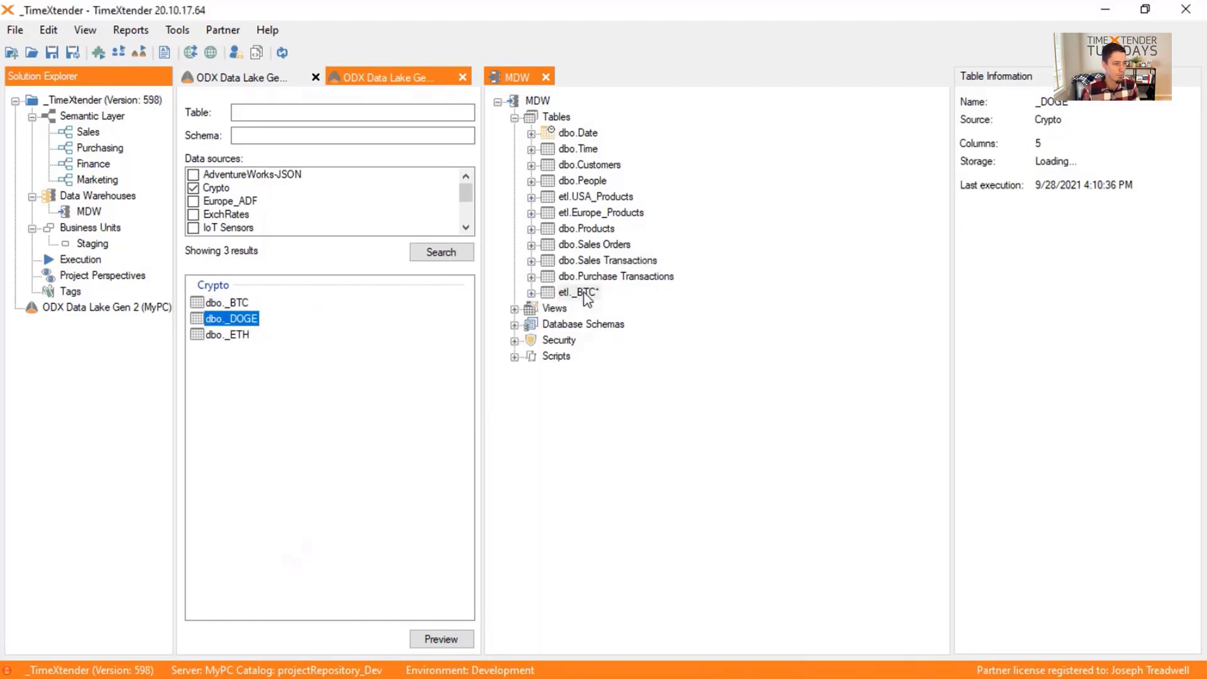
left_click(532, 292)
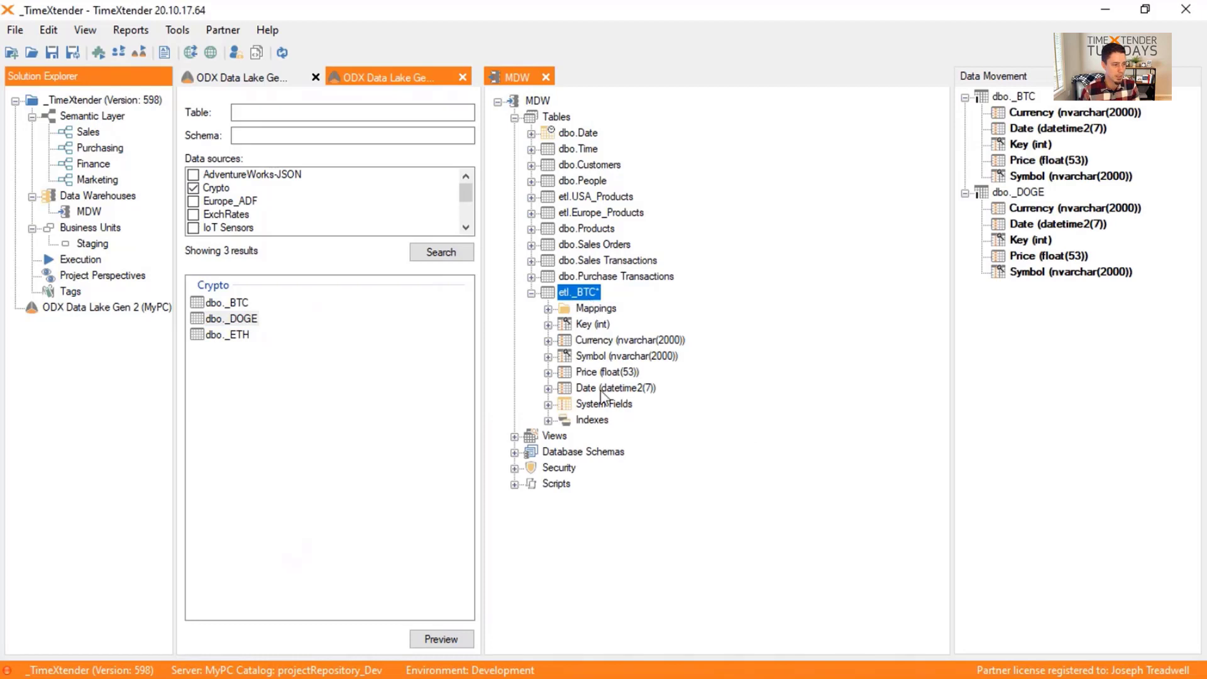
left_click(548, 309)
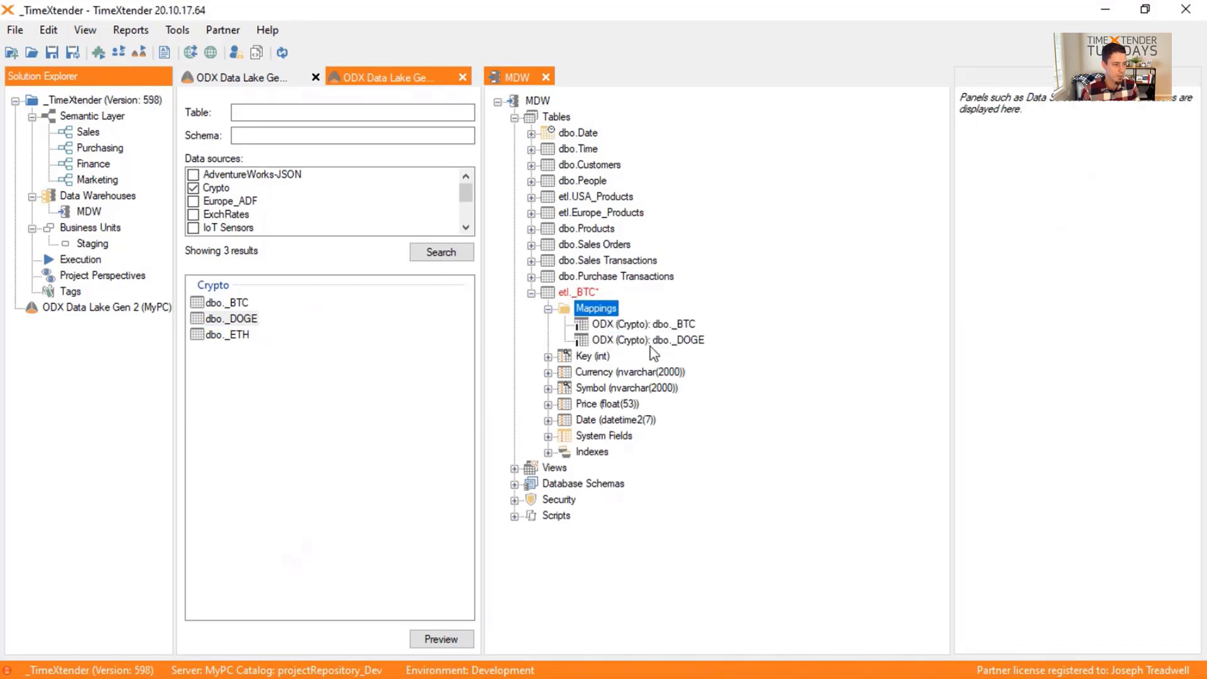
Step: Rename the _BTC table in MDW to CryptoByMinute and collapse its mappings
left_click(586, 291)
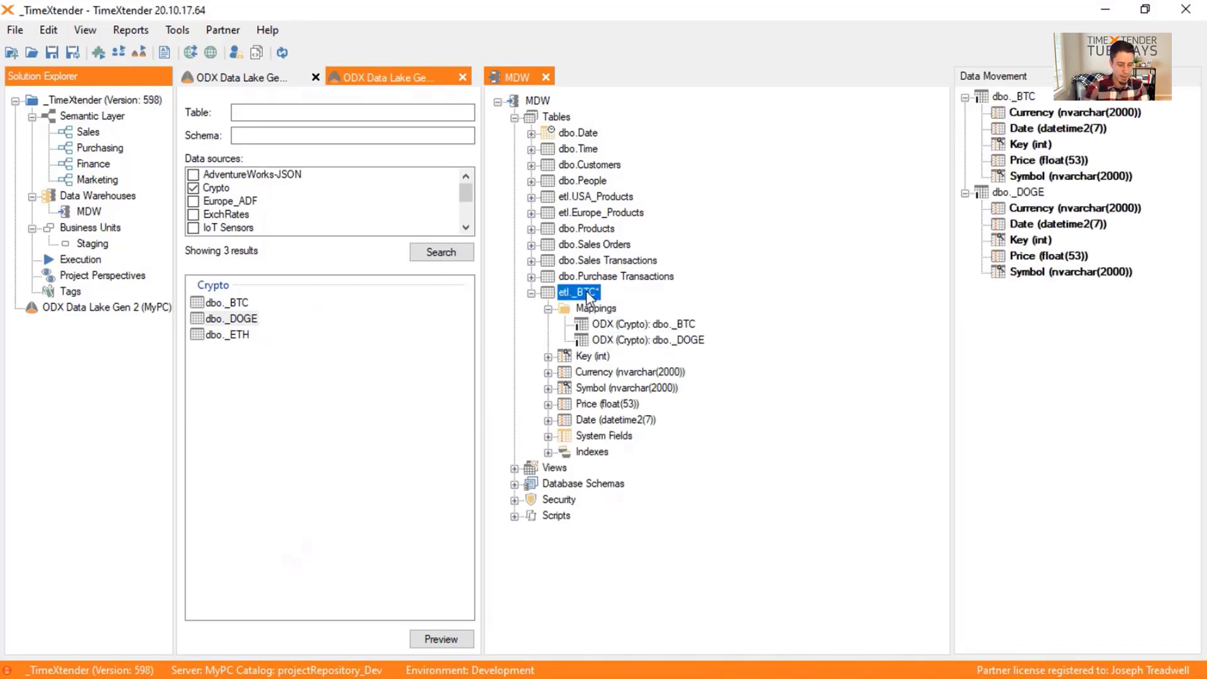
left_click(586, 291)
type("Cry")
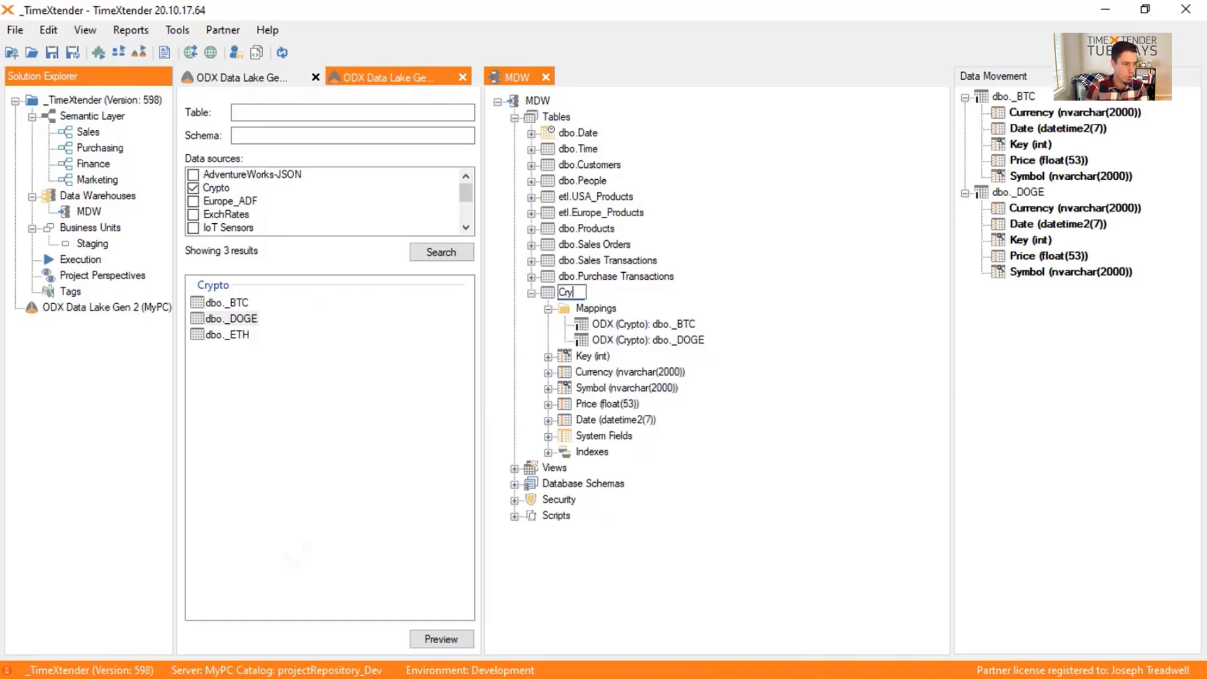
type("ptoB")
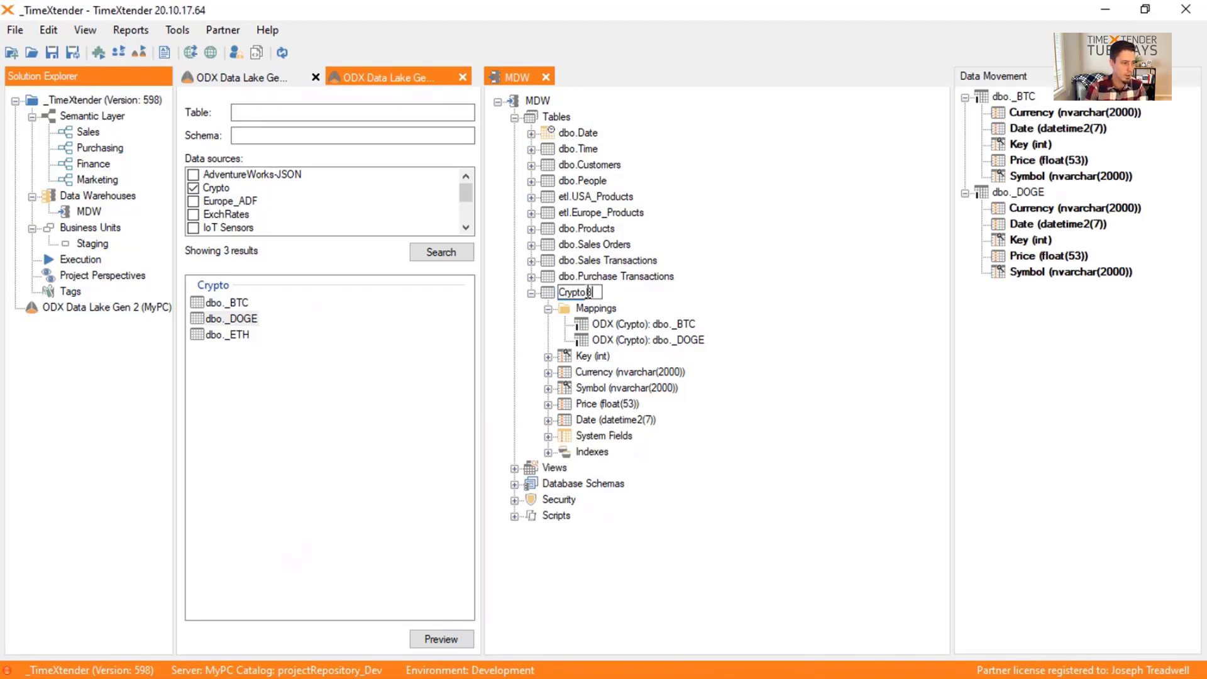
type("yMinute")
key("Return")
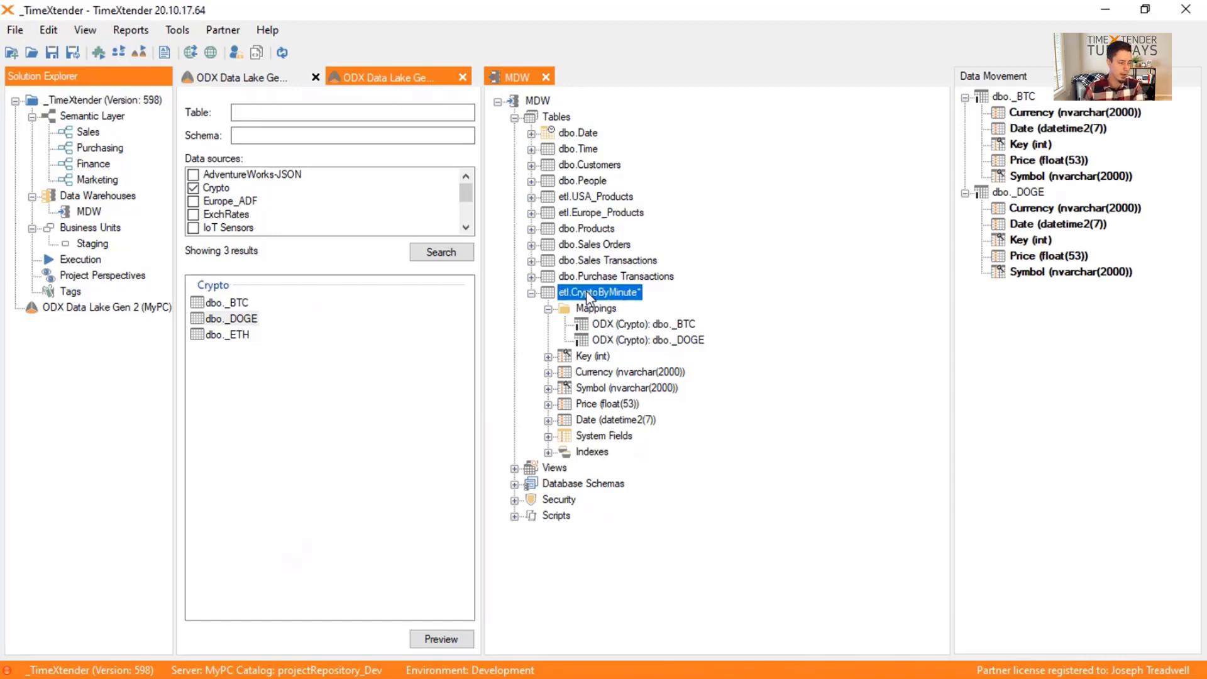
double_click(562, 308)
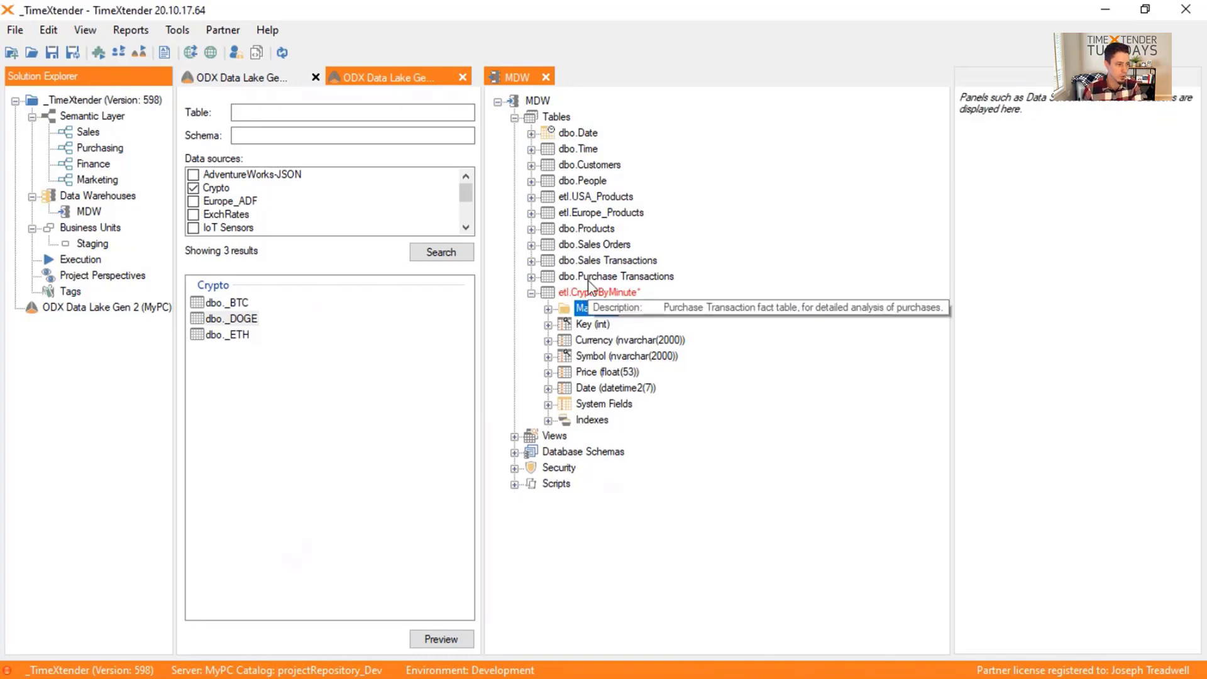
Step: Examine the Key field and the source mappings of the CryptoByMinute table
left_click(628, 294)
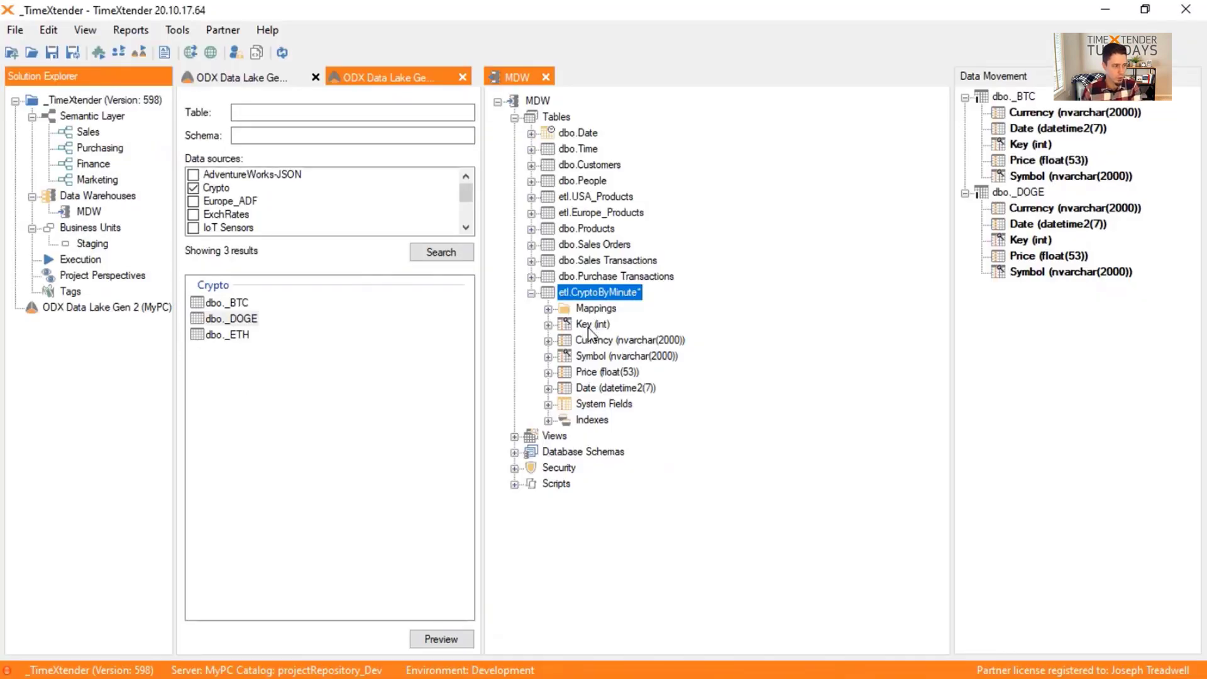
left_click(593, 324)
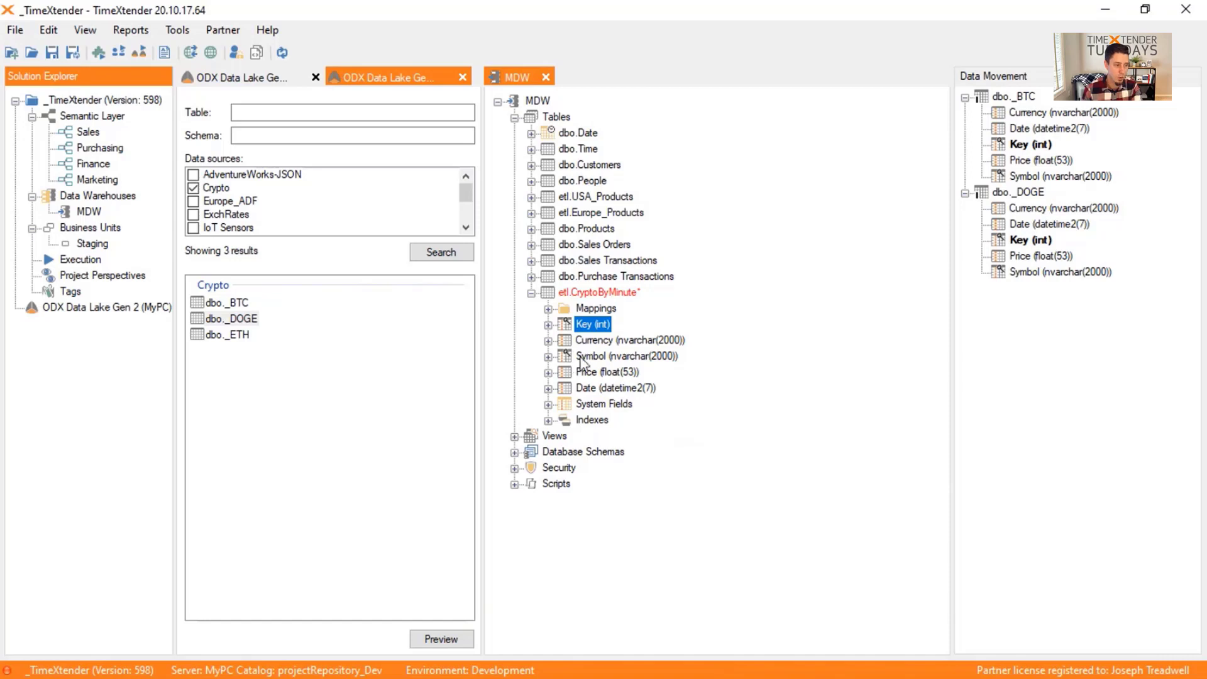
left_click(548, 309)
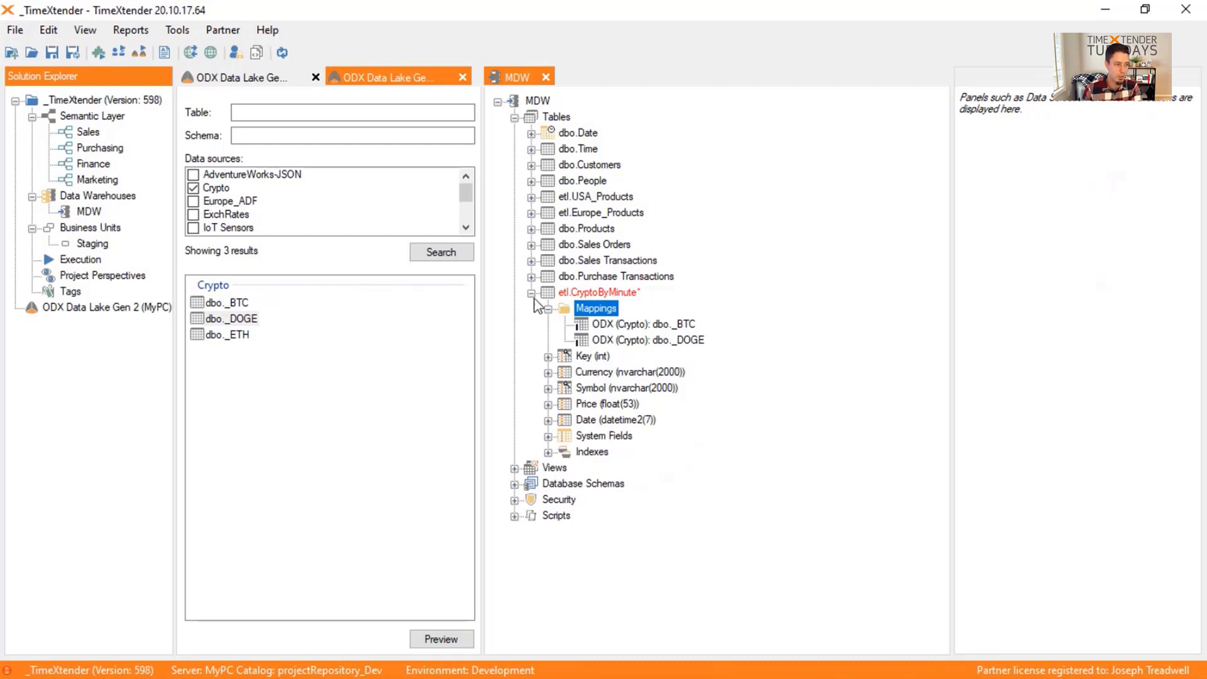
left_click(549, 309)
Step: Deploy and execute the CryptoByMinute table with the execution sent to the execution queue, saving the project
left_click(585, 293)
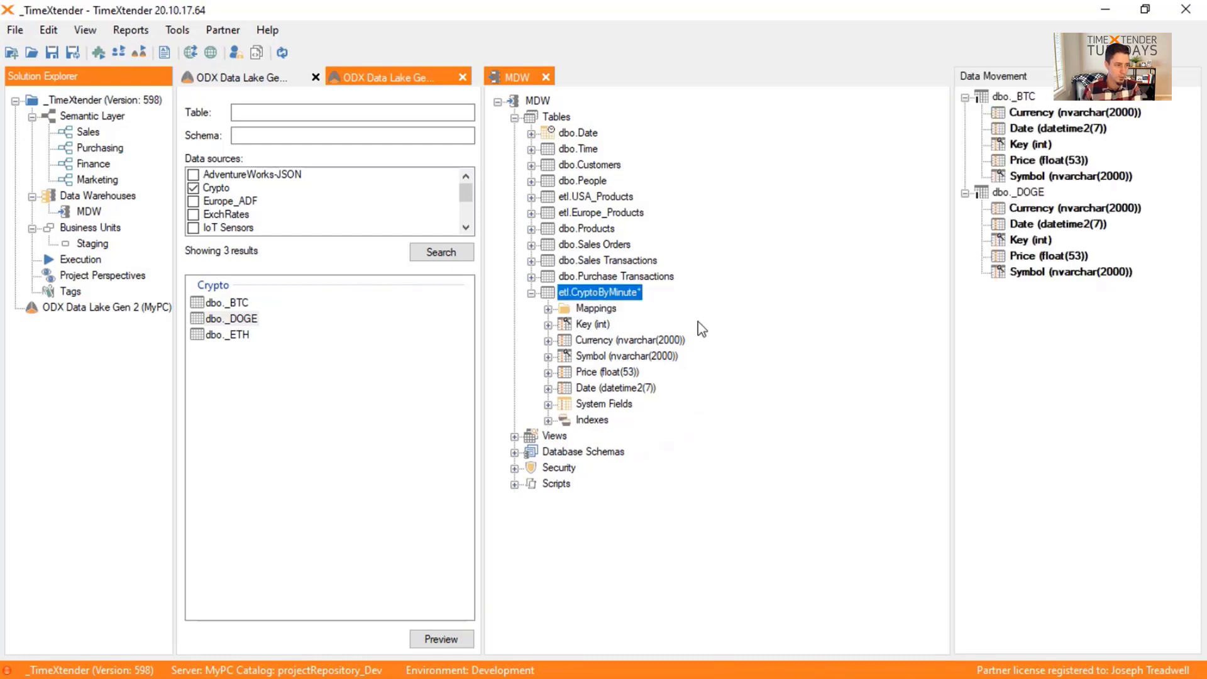
right_click(620, 293)
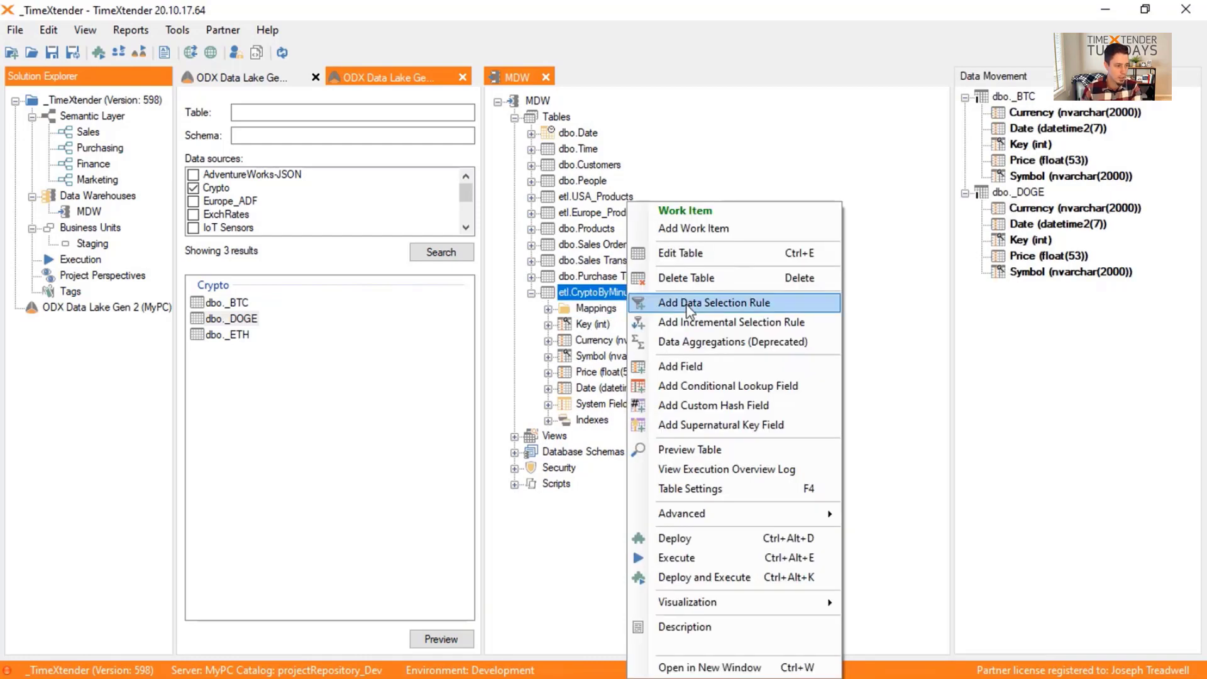
mouse_move(696, 512)
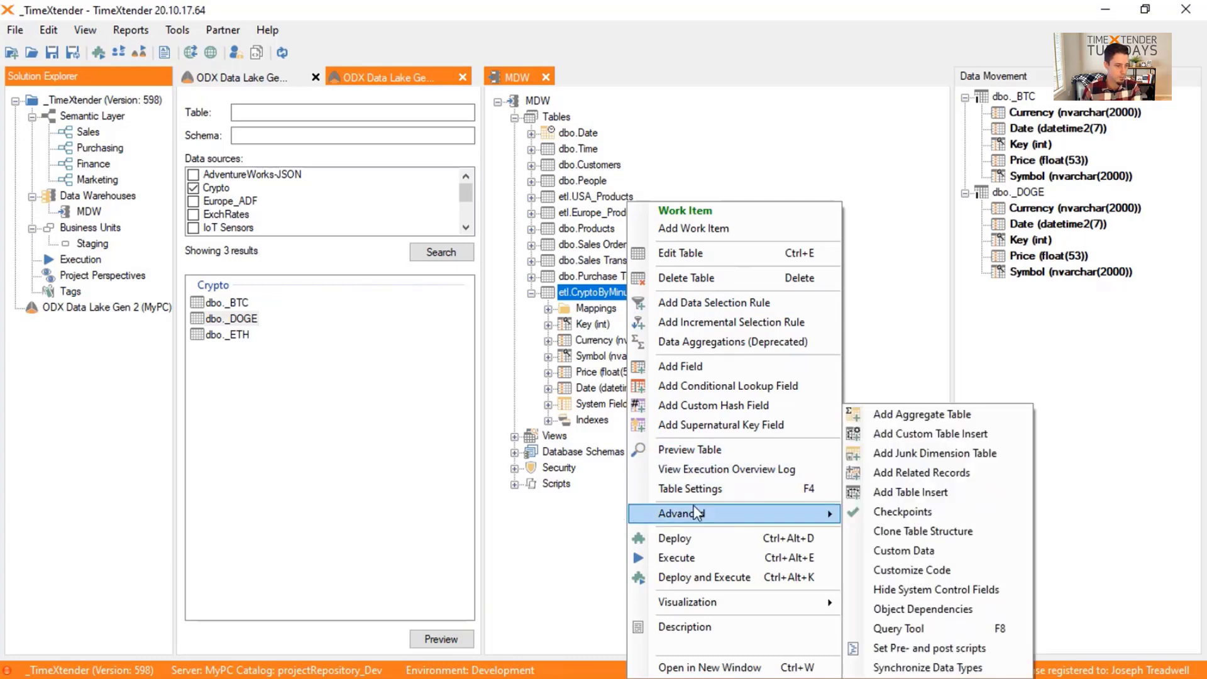
left_click(676, 577)
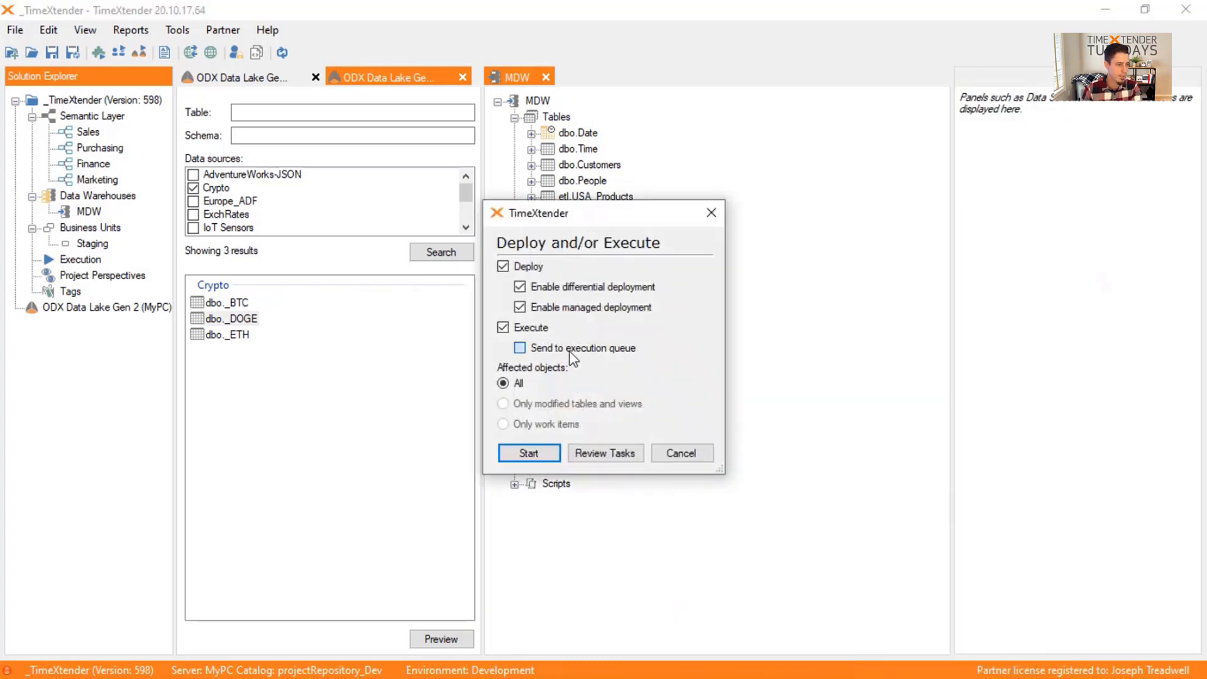
left_click(519, 347)
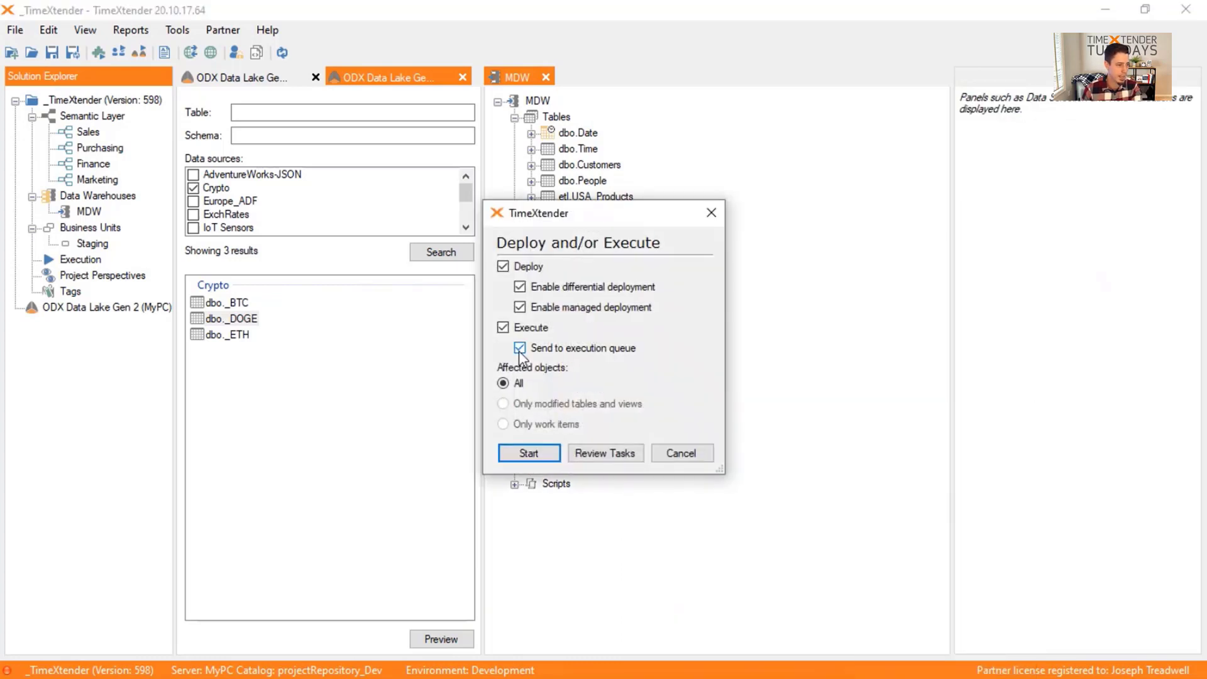
left_click(534, 457)
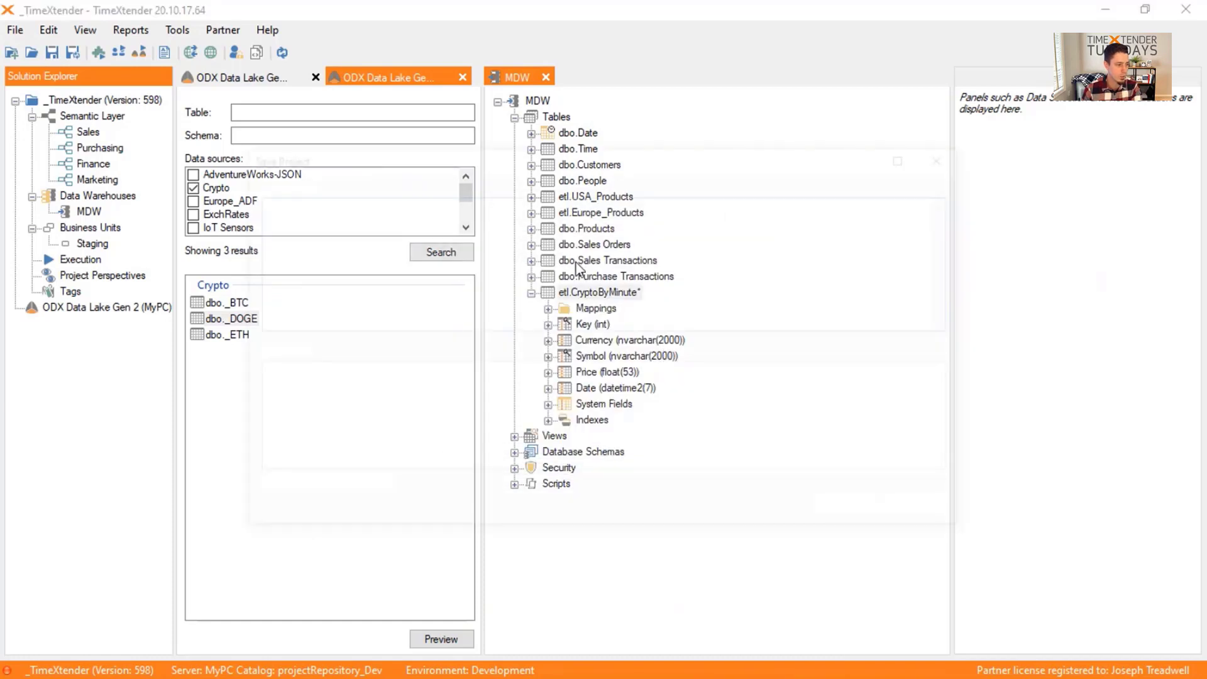
left_click(862, 509)
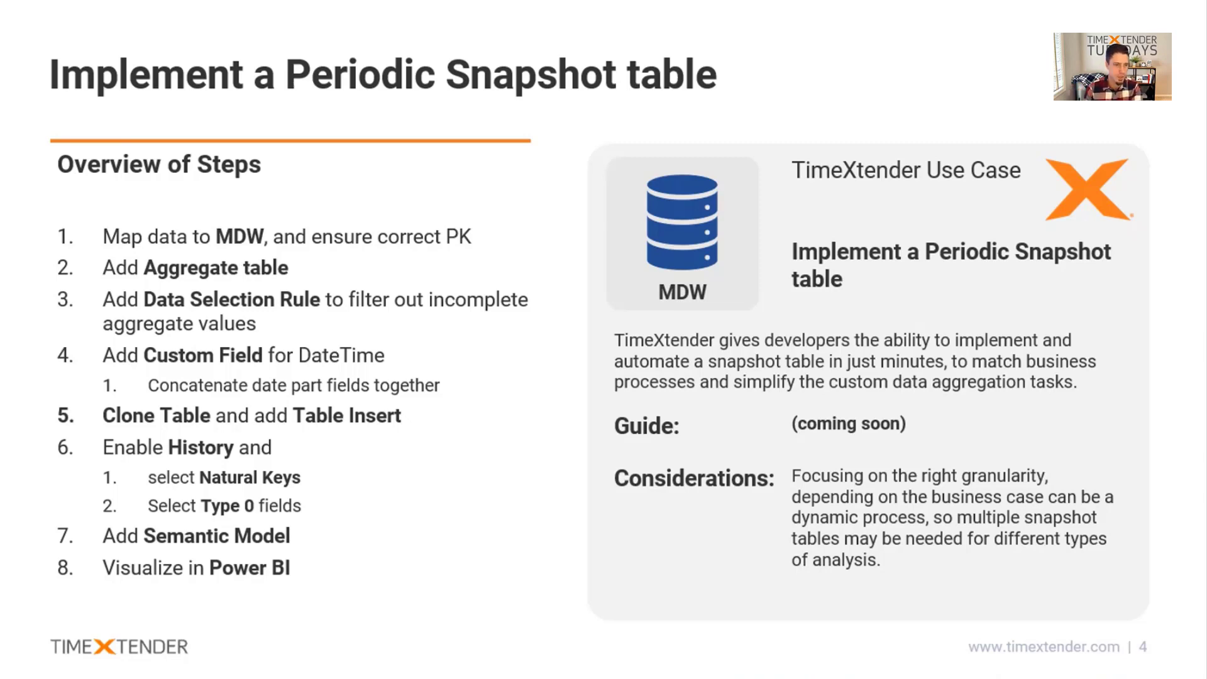
Step: Switch back to TimeXtender, move the Execution Queue window out of the way and collapse the CryptoByMinute table
key("alt+Tab")
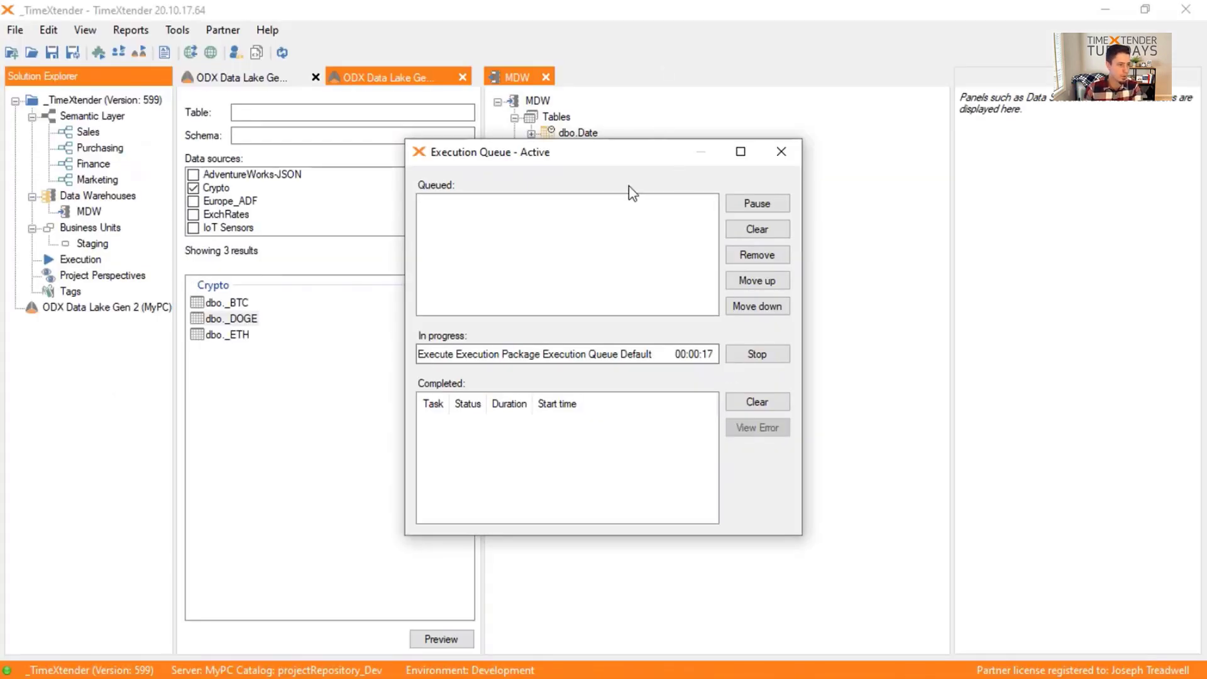
left_click_drag(546, 156, 1206, 167)
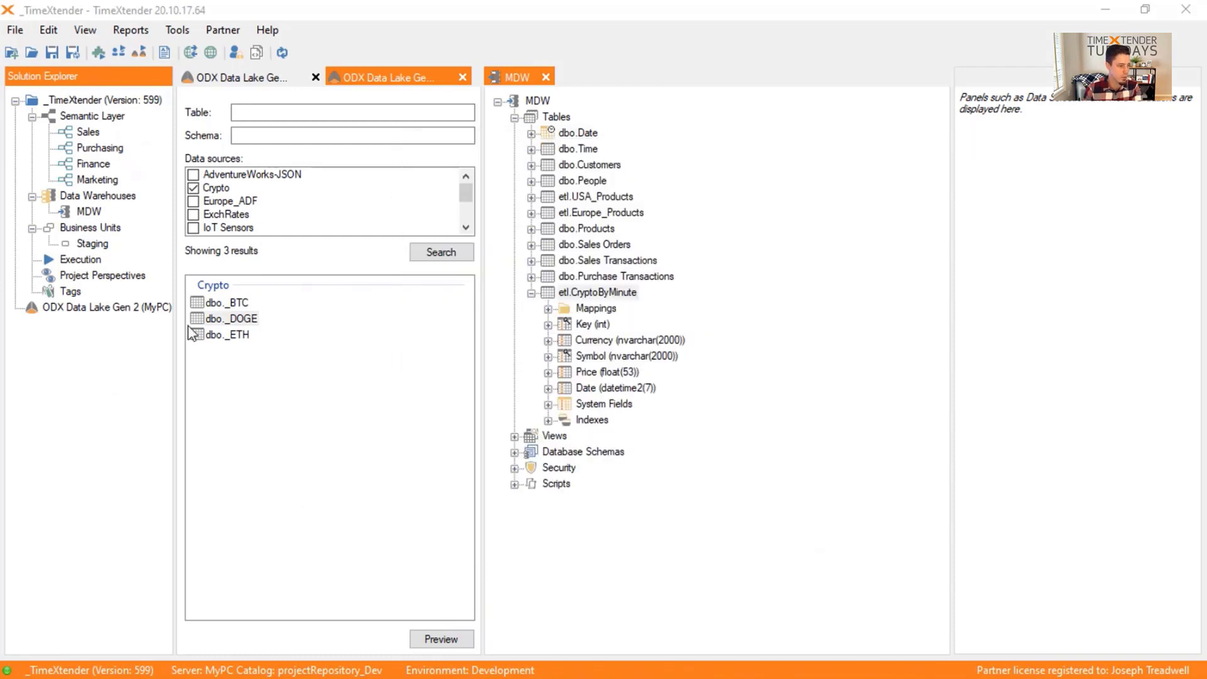
double_click(603, 293)
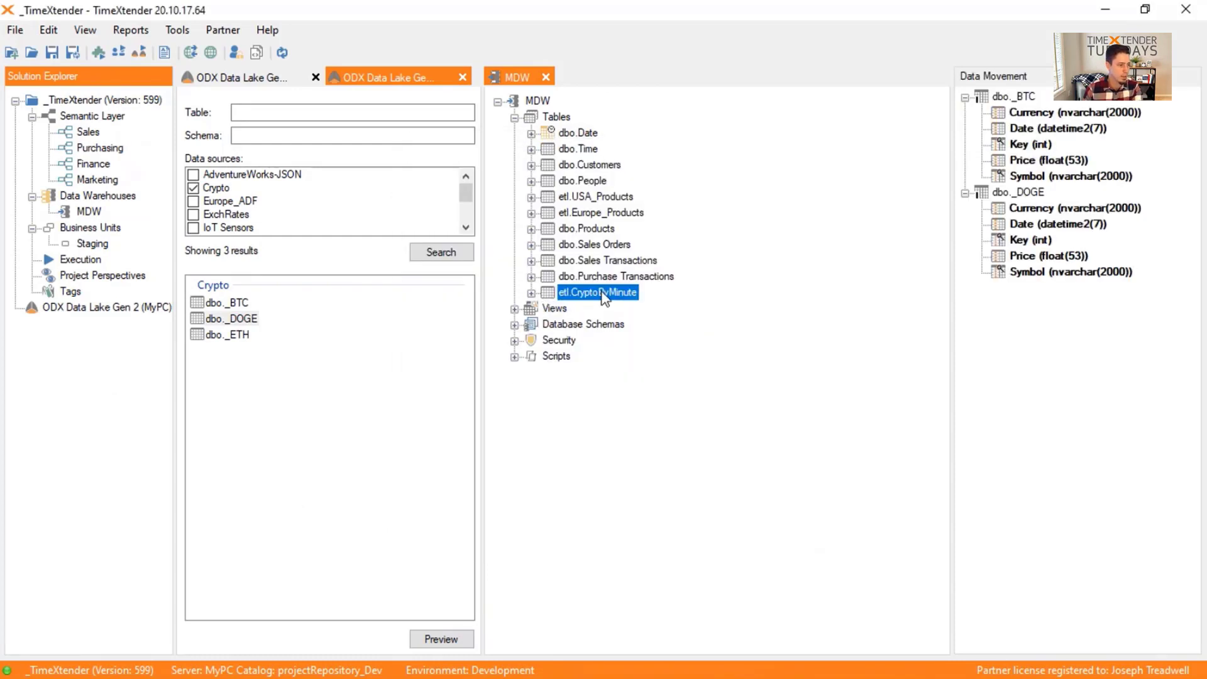
Step: Add an aggregate table based on CryptoByMinute and name it HourlyCryptoPrice
right_click(602, 293)
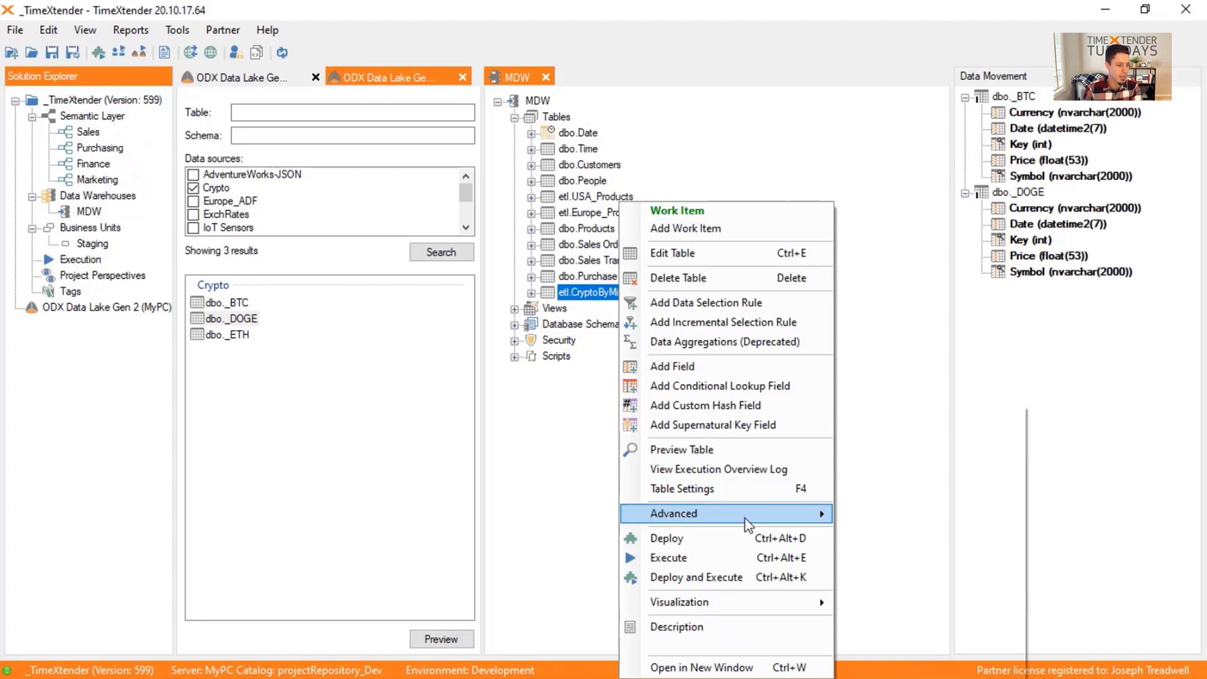
mouse_move(748, 524)
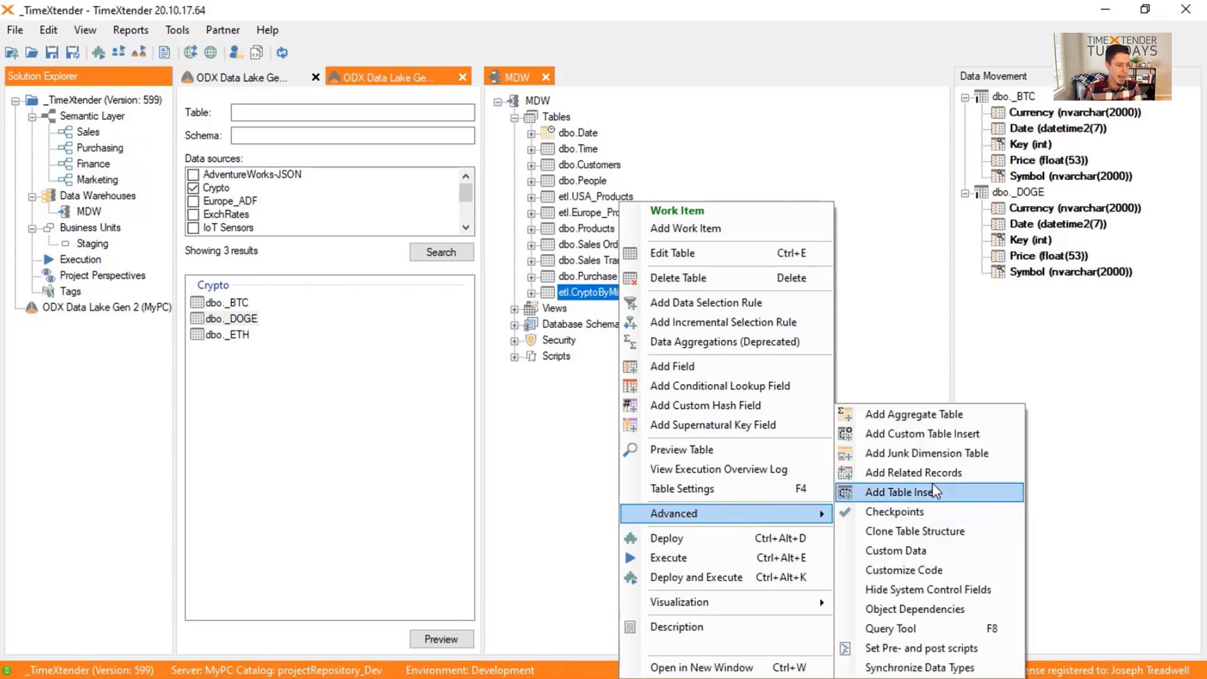
left_click(937, 413)
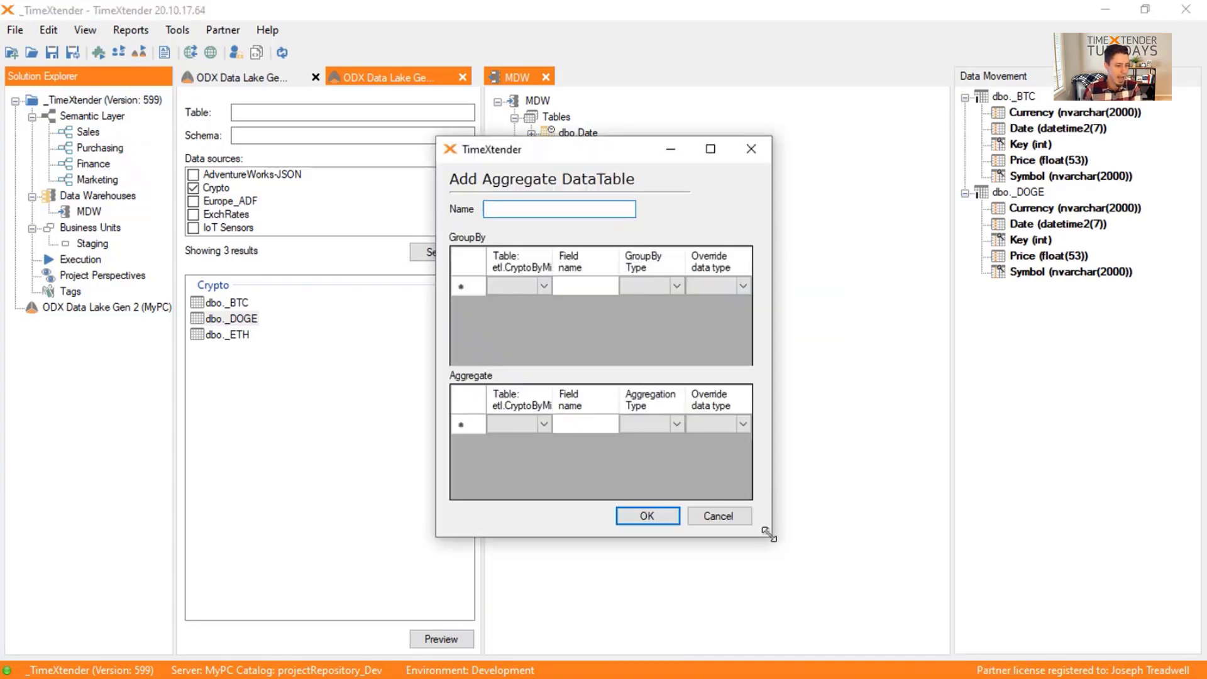
left_click_drag(769, 533, 941, 610)
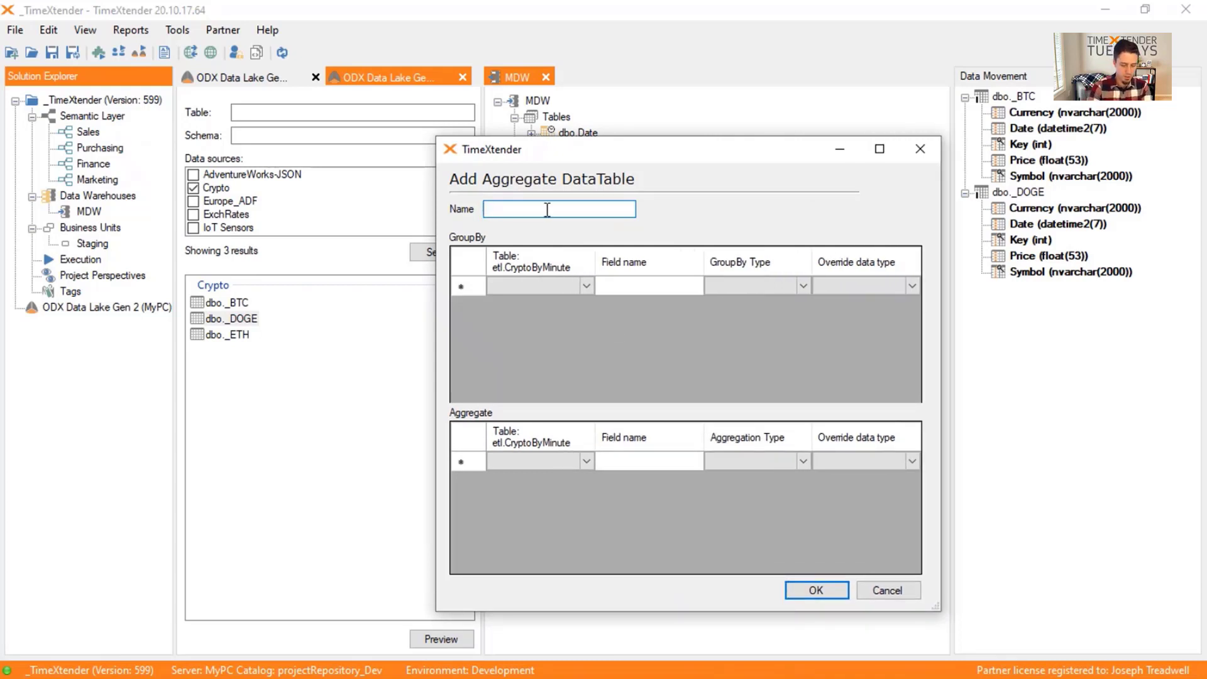
type("Crypt")
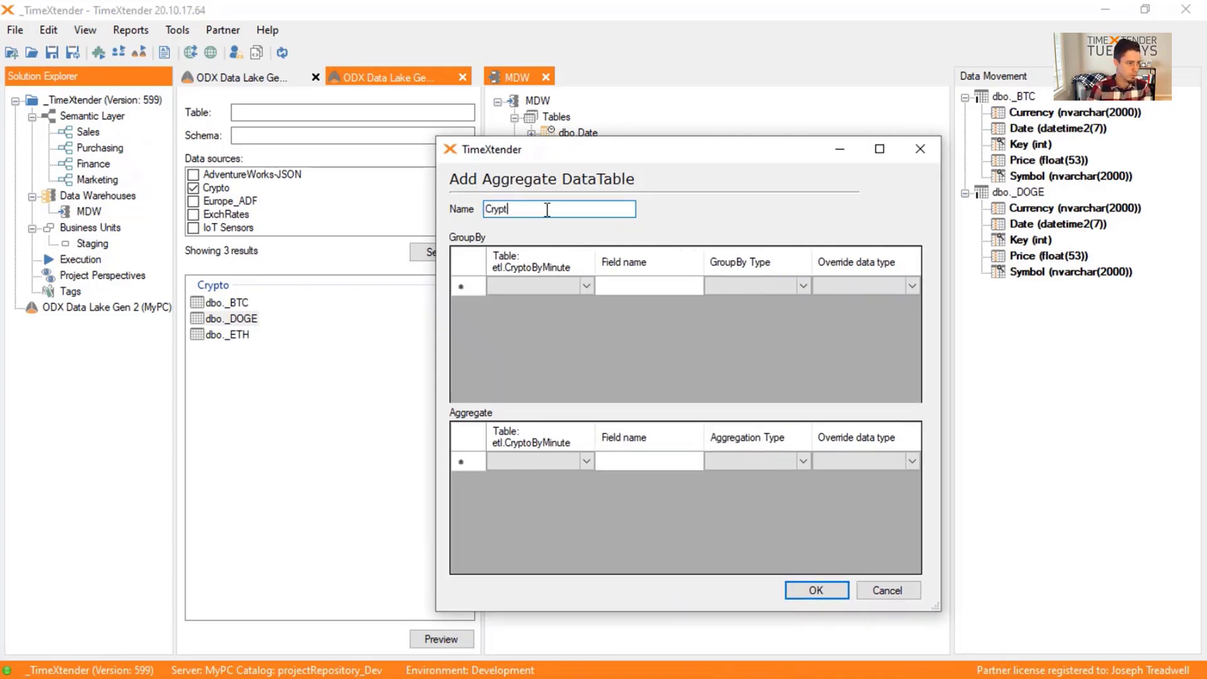
type("oPriceByHour")
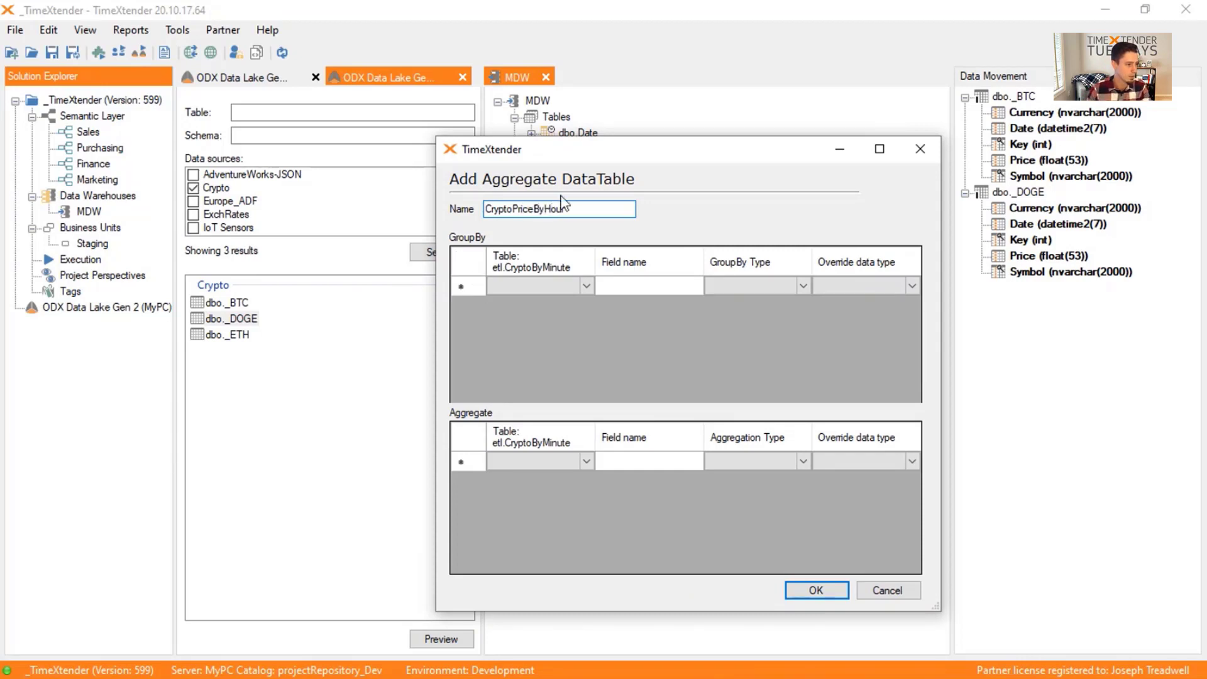
left_click_drag(566, 208, 536, 208)
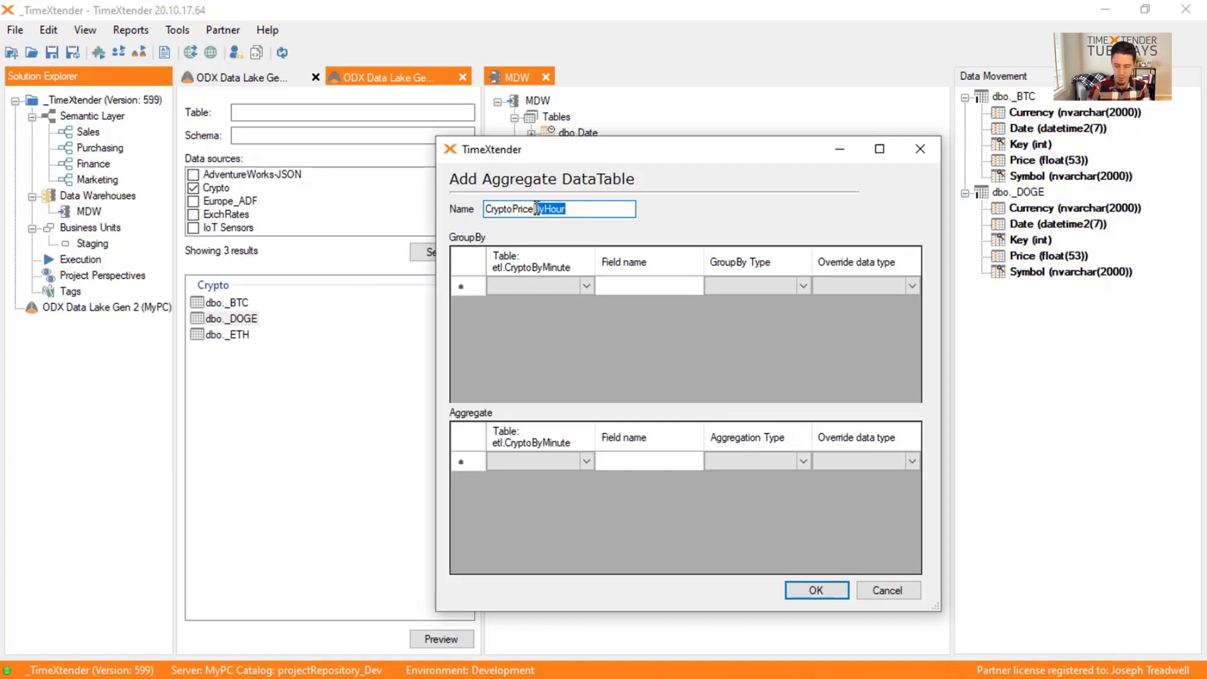
key("BackSpace")
key("Home")
type("Hourly")
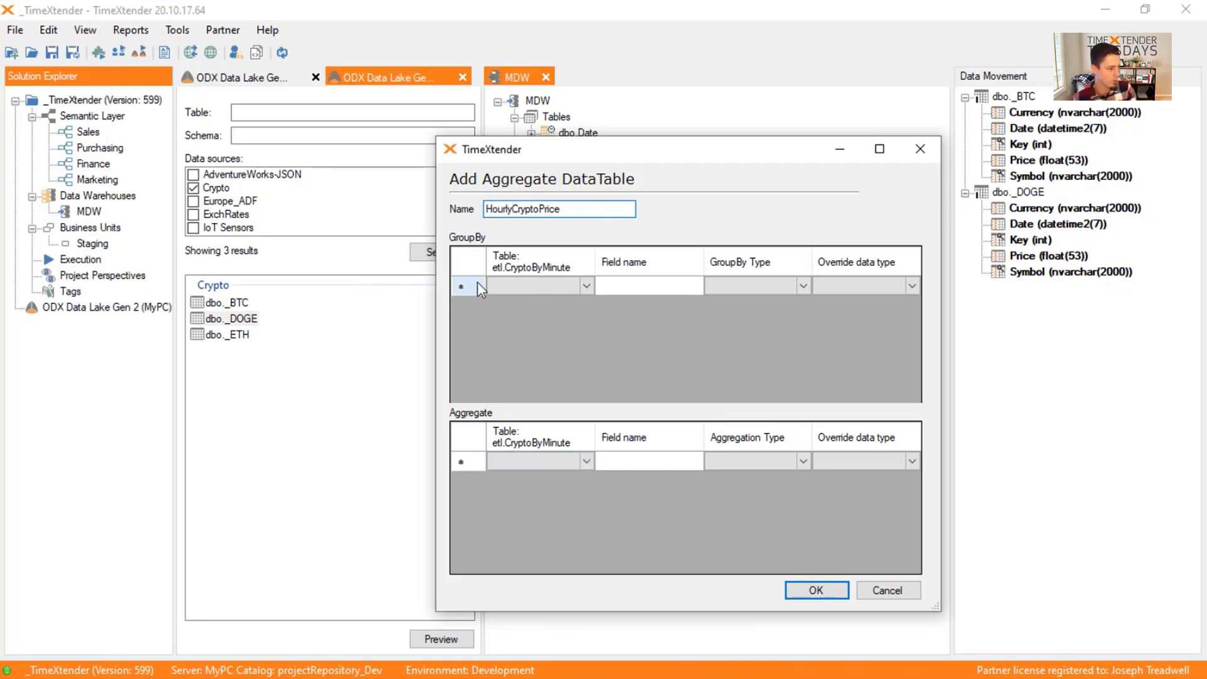
Step: Add the Symbol and Date fields as group-by fields of the aggregate table
left_click(529, 285)
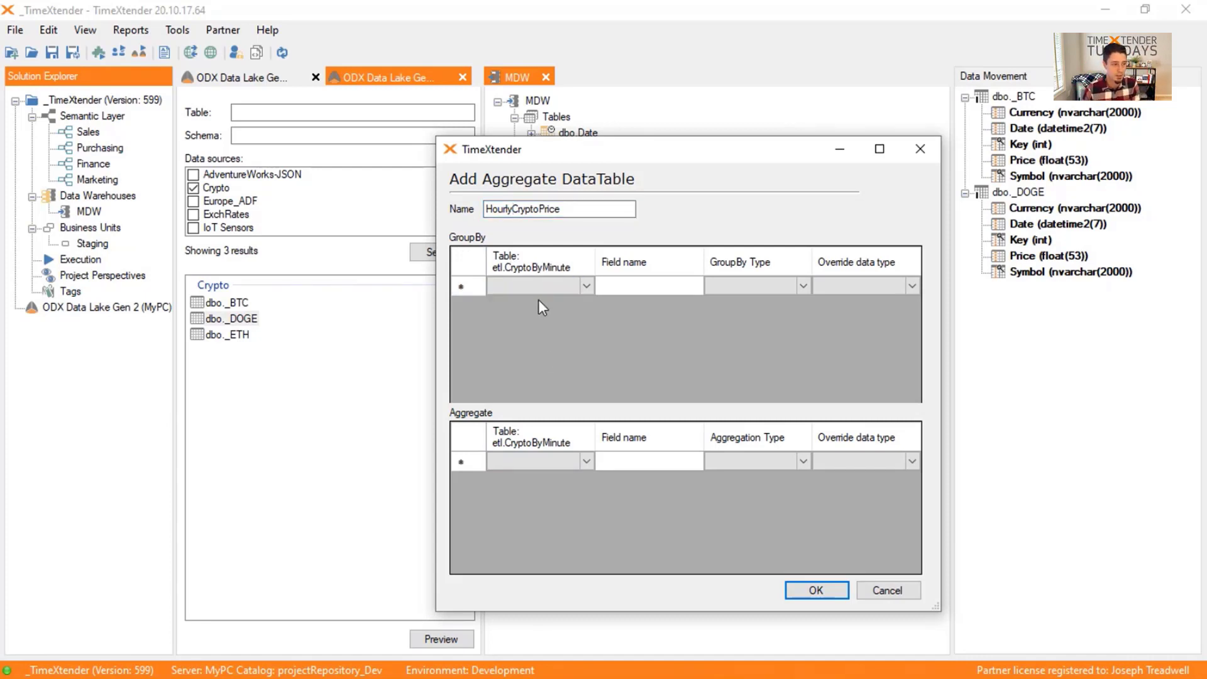
left_click(583, 284)
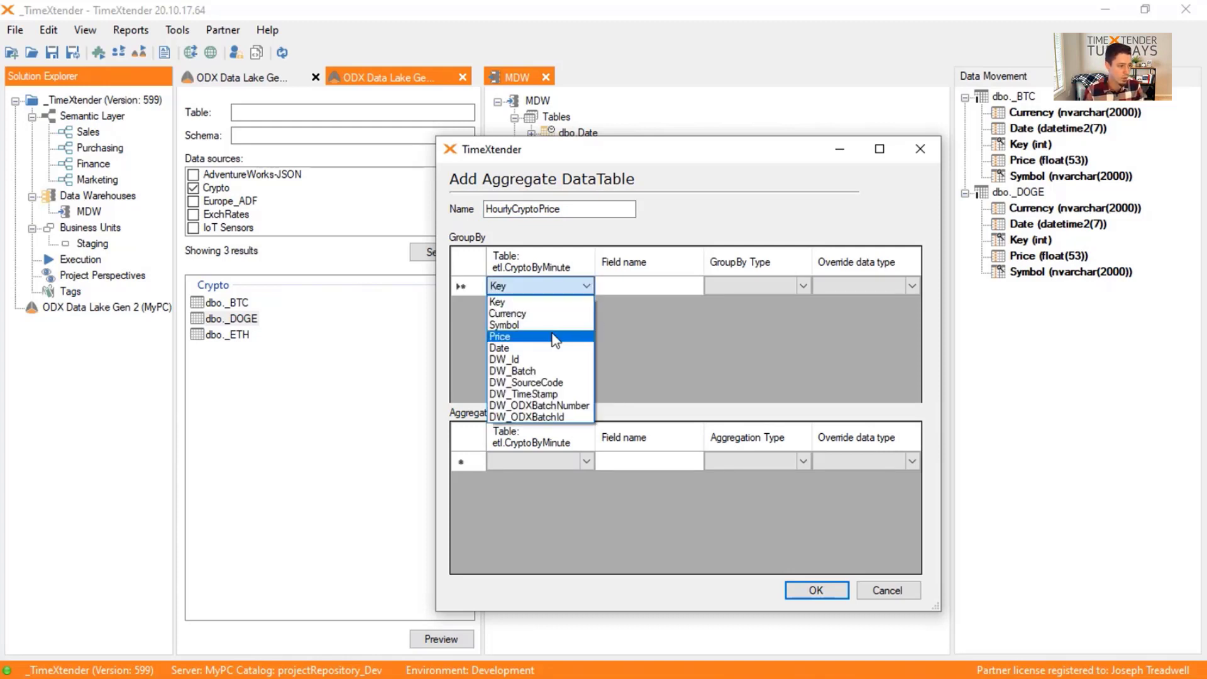
left_click(512, 325)
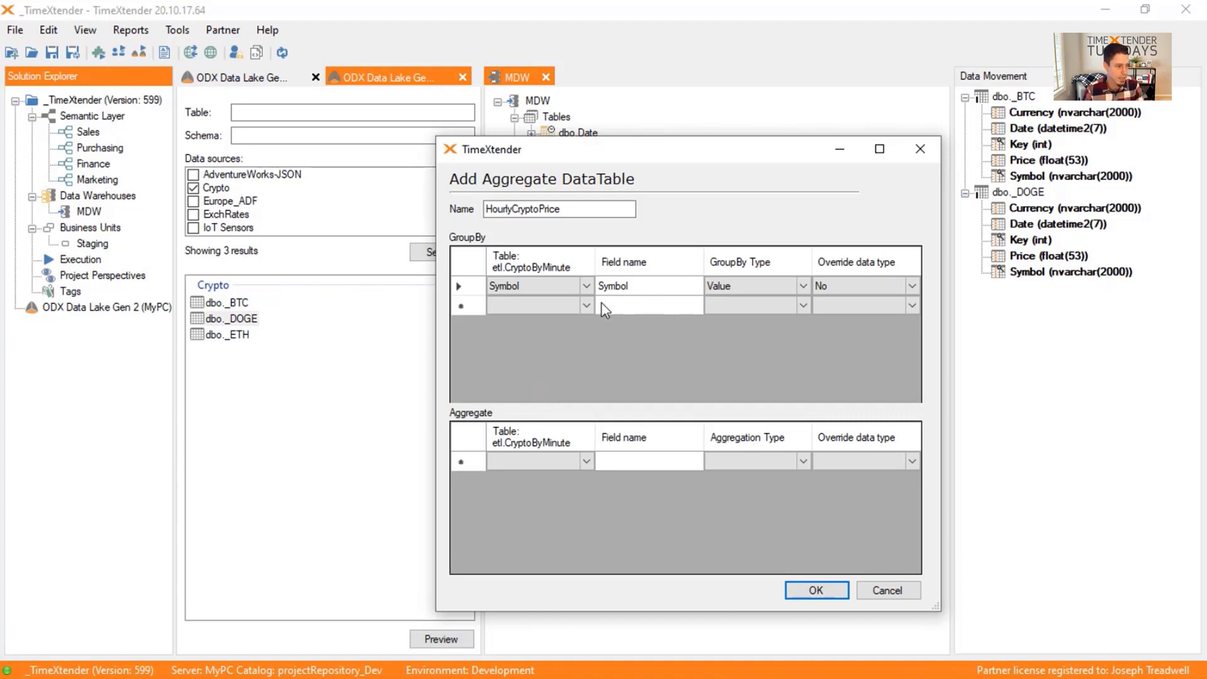
left_click(583, 305)
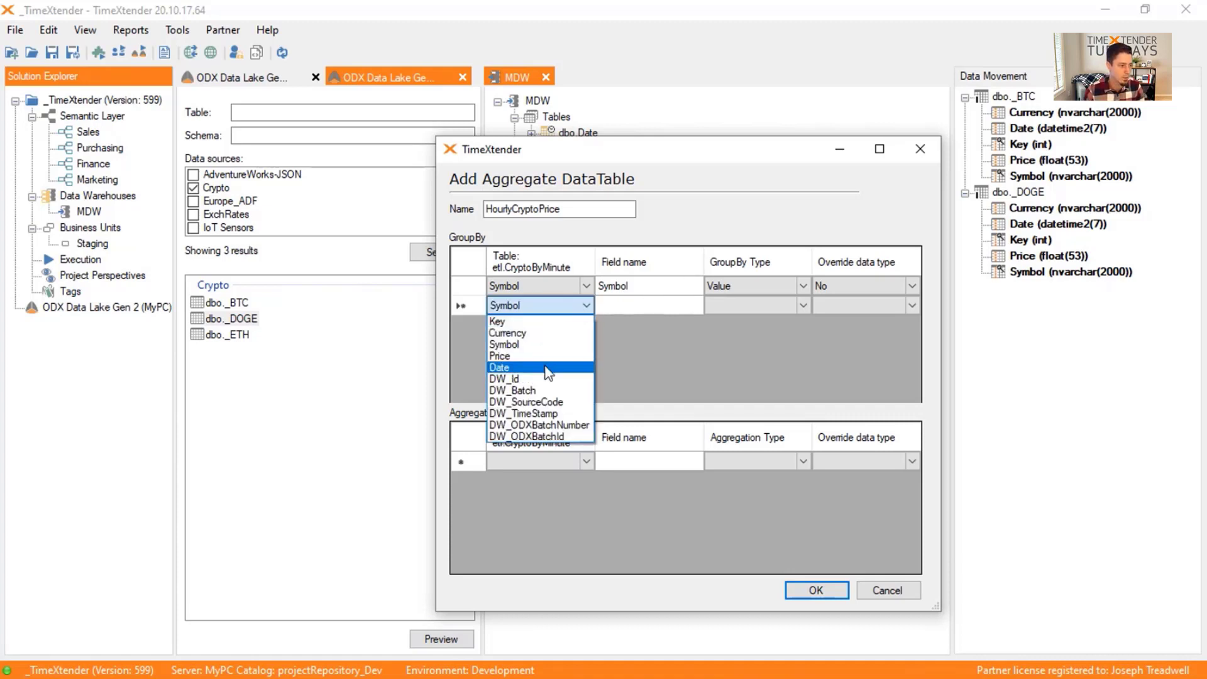
left_click(510, 369)
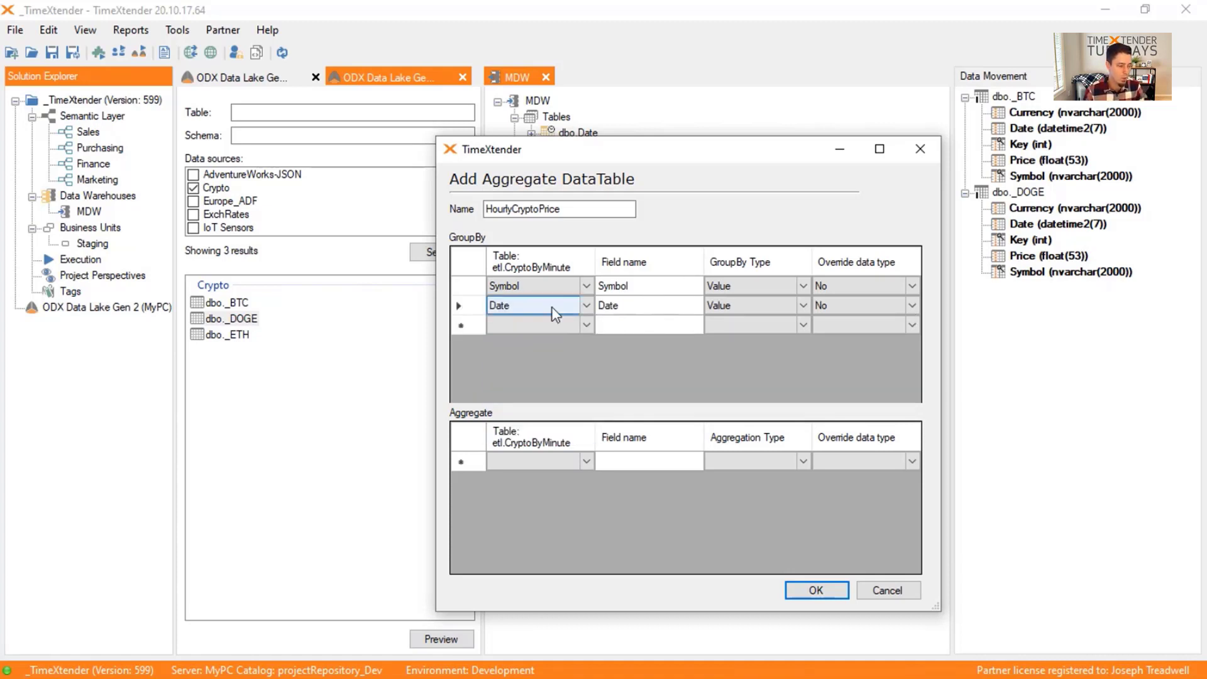
Step: Set the group-by type of the Date field to Hour
left_click(768, 308)
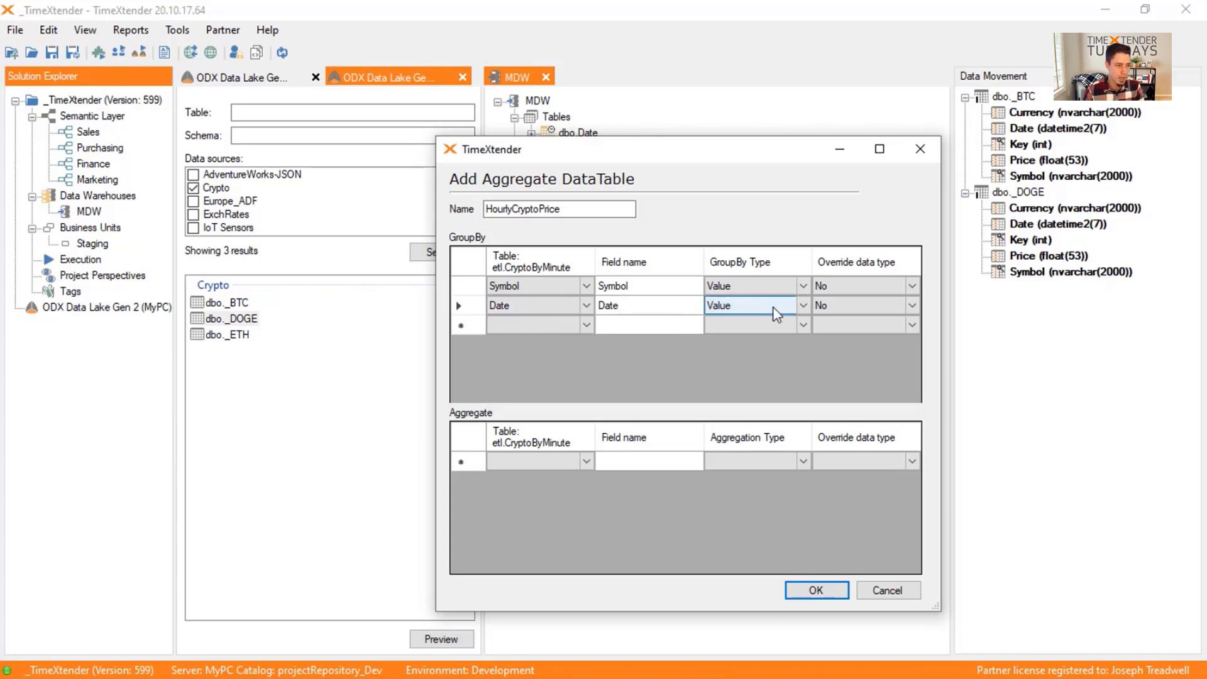
left_click(777, 308)
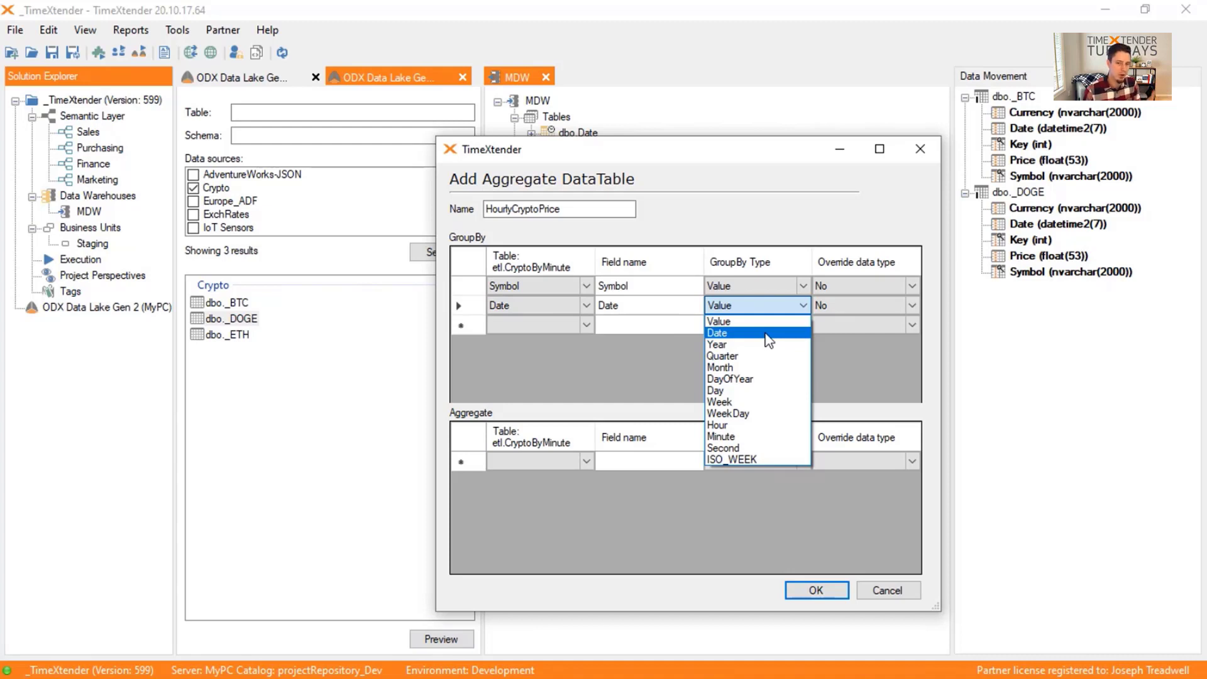
left_click(746, 425)
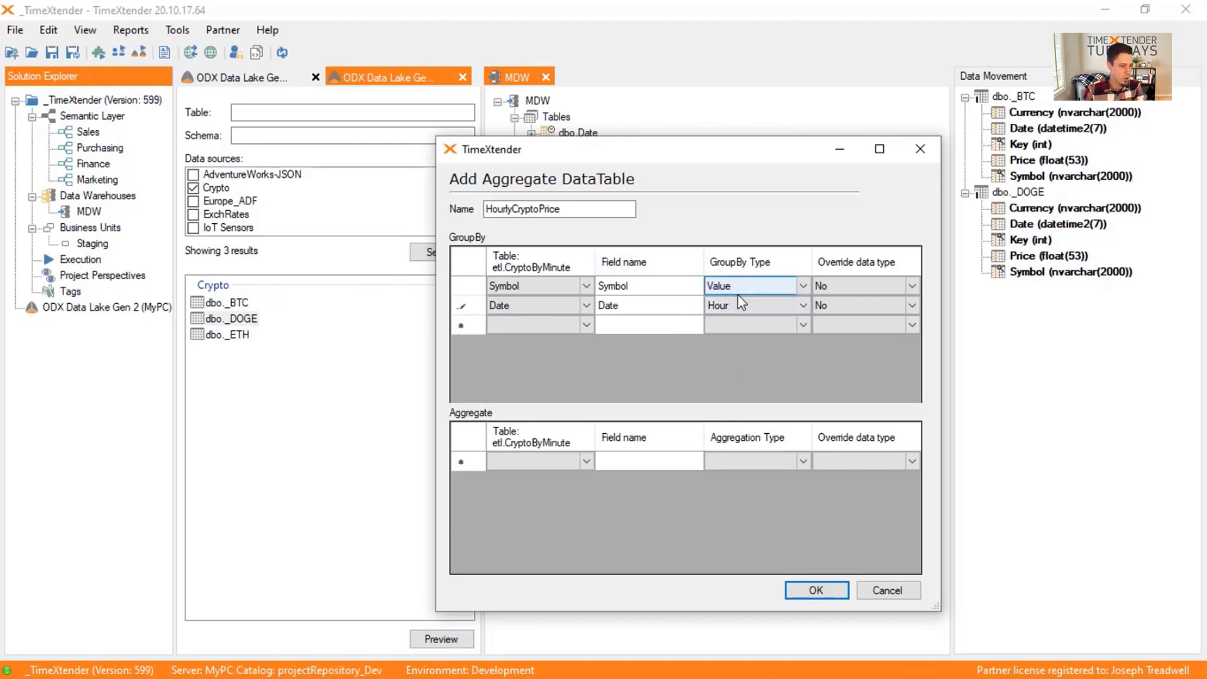
Step: Change the Date field's group-by type to Year and rename the resulting field Year
left_click(735, 306)
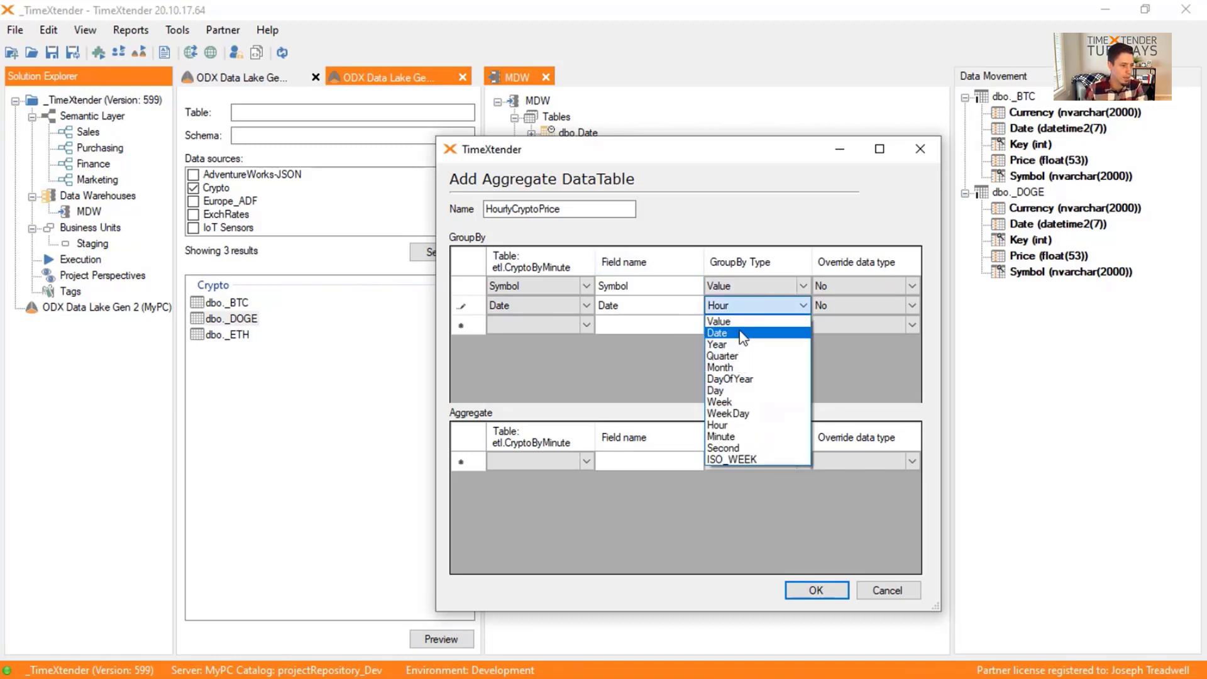
left_click(729, 344)
left_click(642, 305)
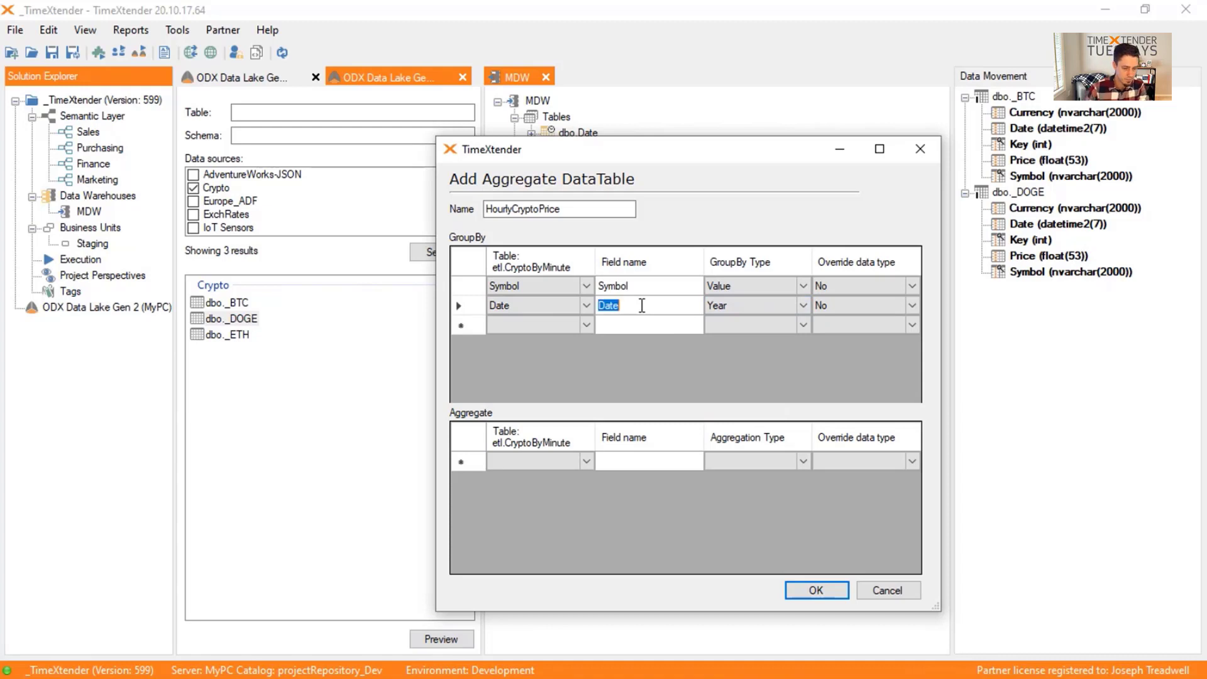
type("Year")
key("Tab")
key("Tab")
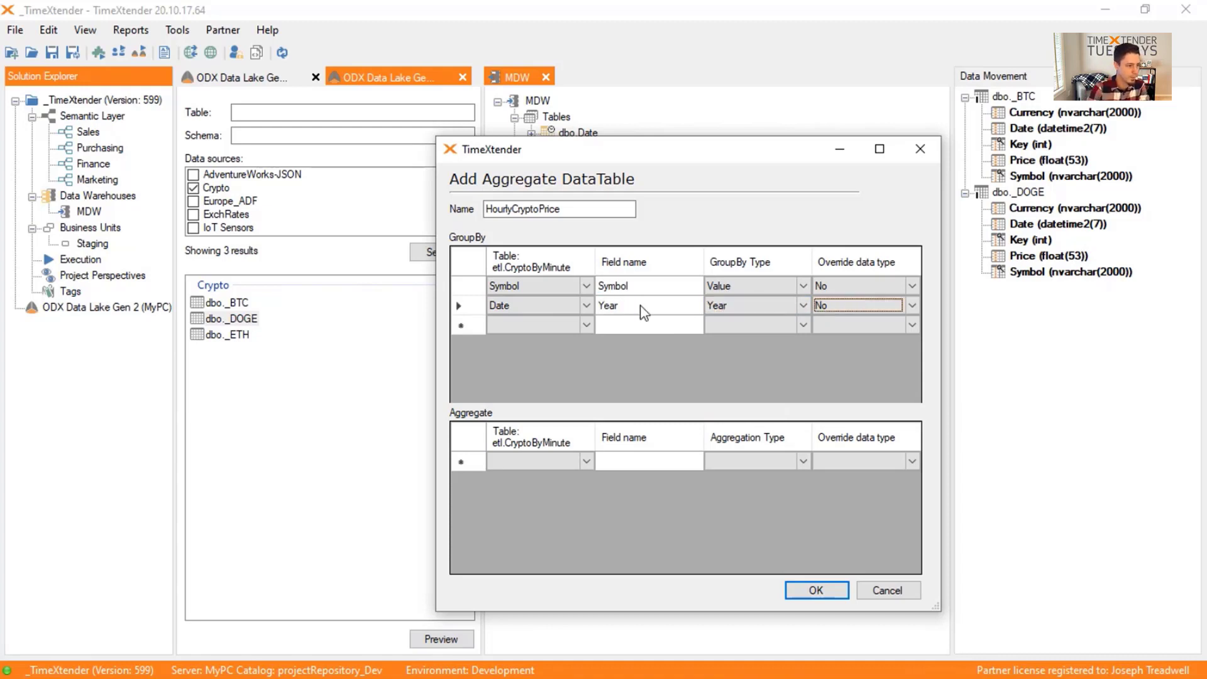
Step: Add another group-by on the Date field, named Month, with group-by type Month
key("Tab")
key("d")
key("Tab")
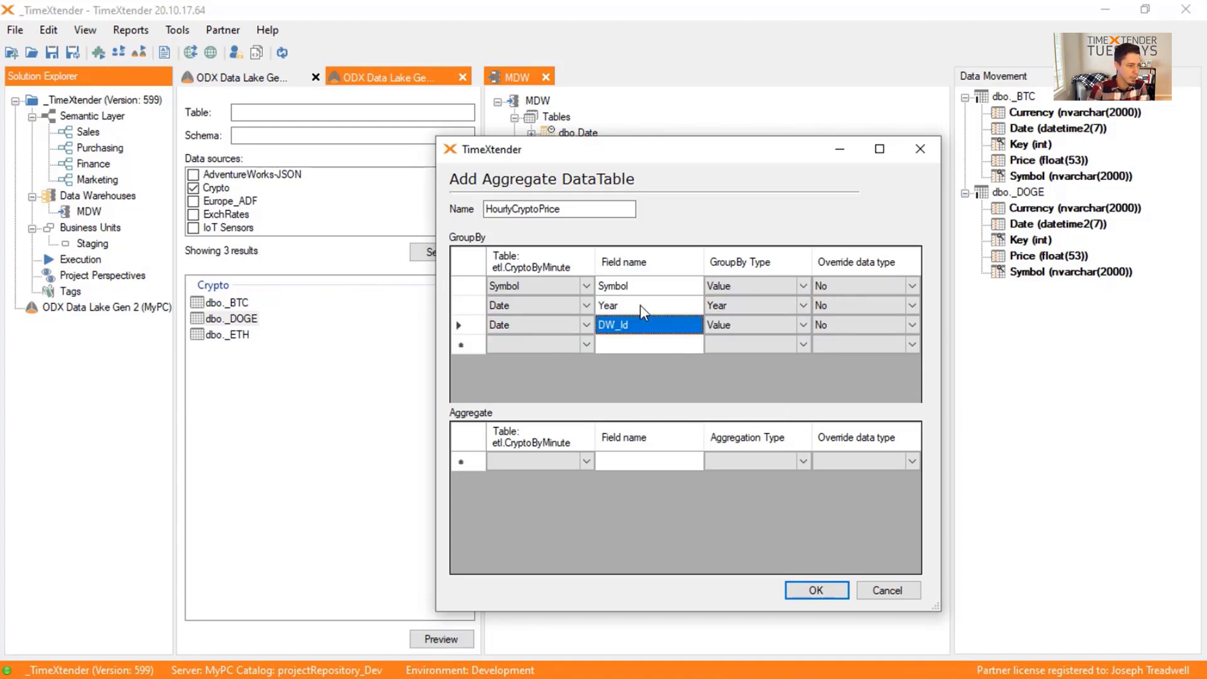
type("Month")
key("Tab")
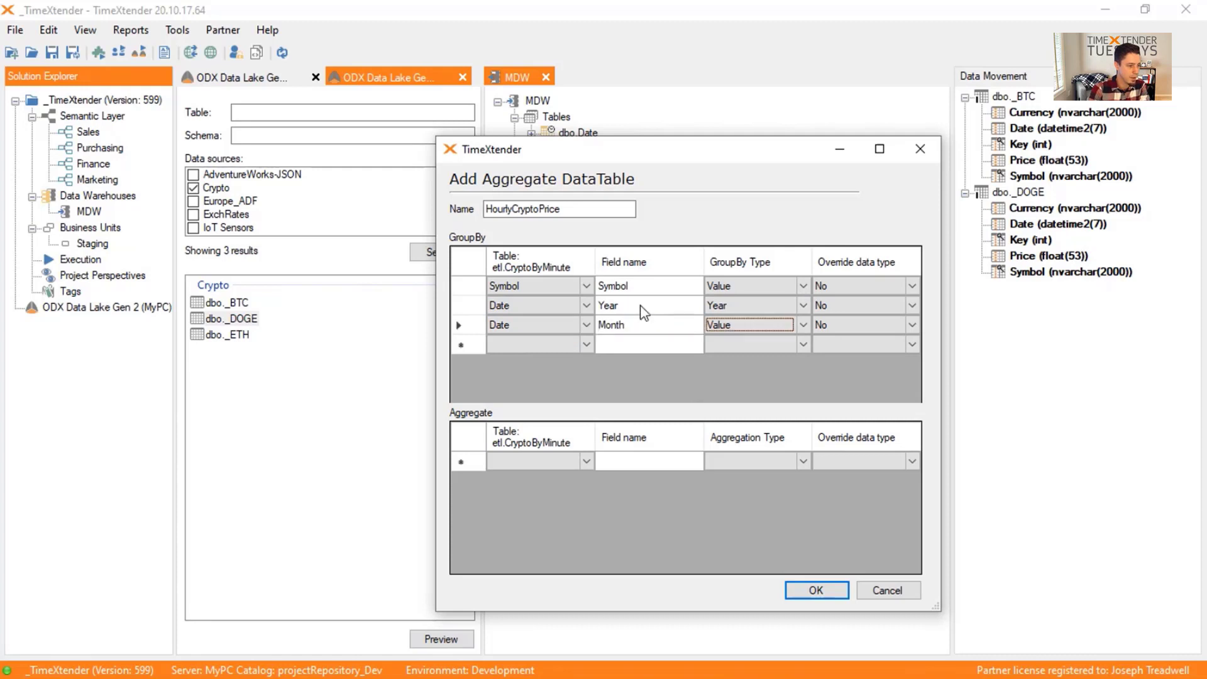
key("m")
key("Tab")
Step: Add a further group-by on the Date field, named Day, with group-by type Day
key("Tab")
key("d")
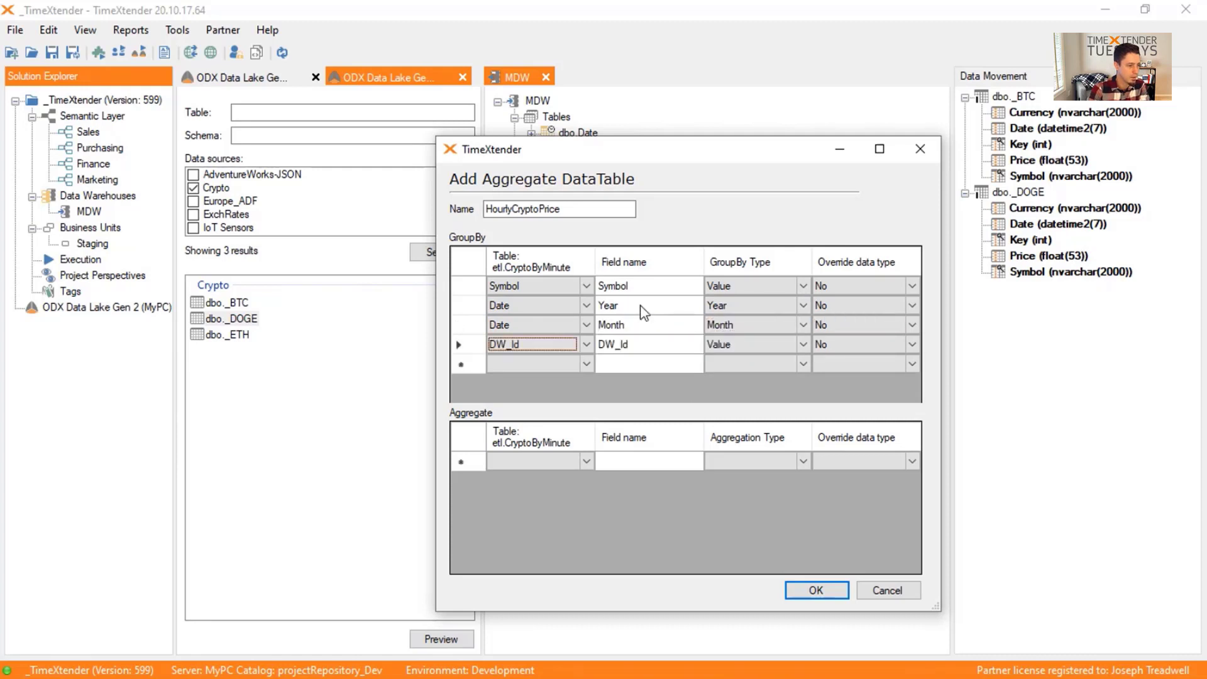
key("Tab")
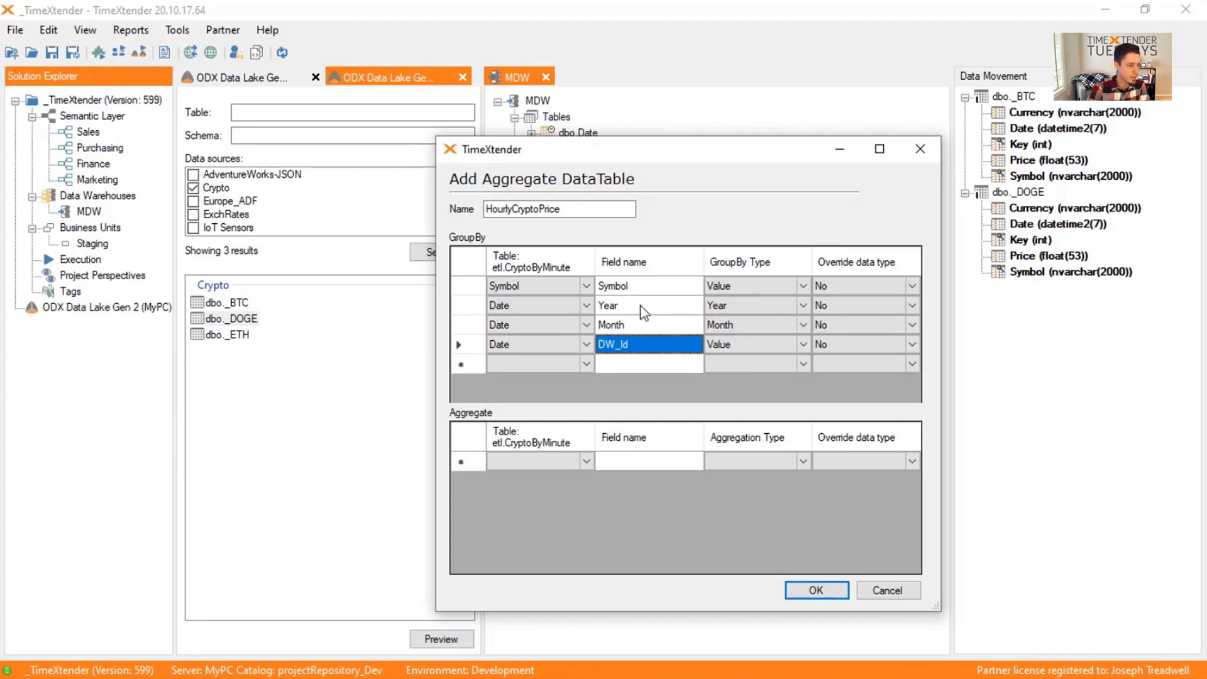
type("Day")
key("Tab")
key("d")
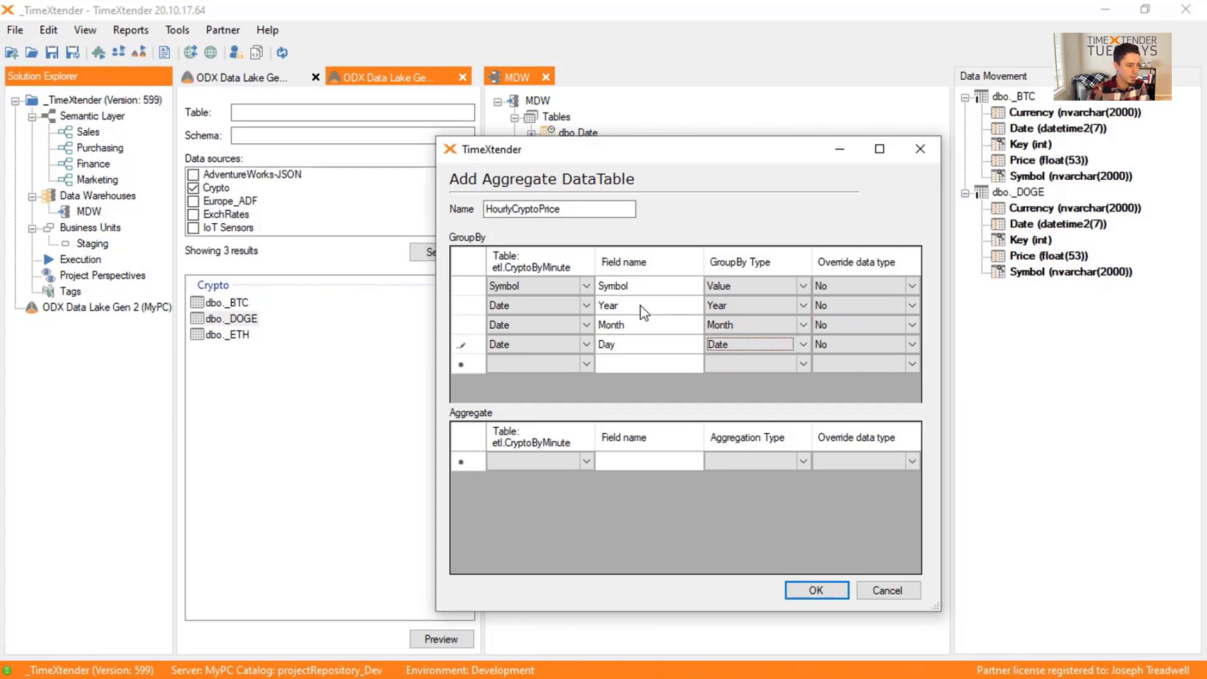
left_click(763, 345)
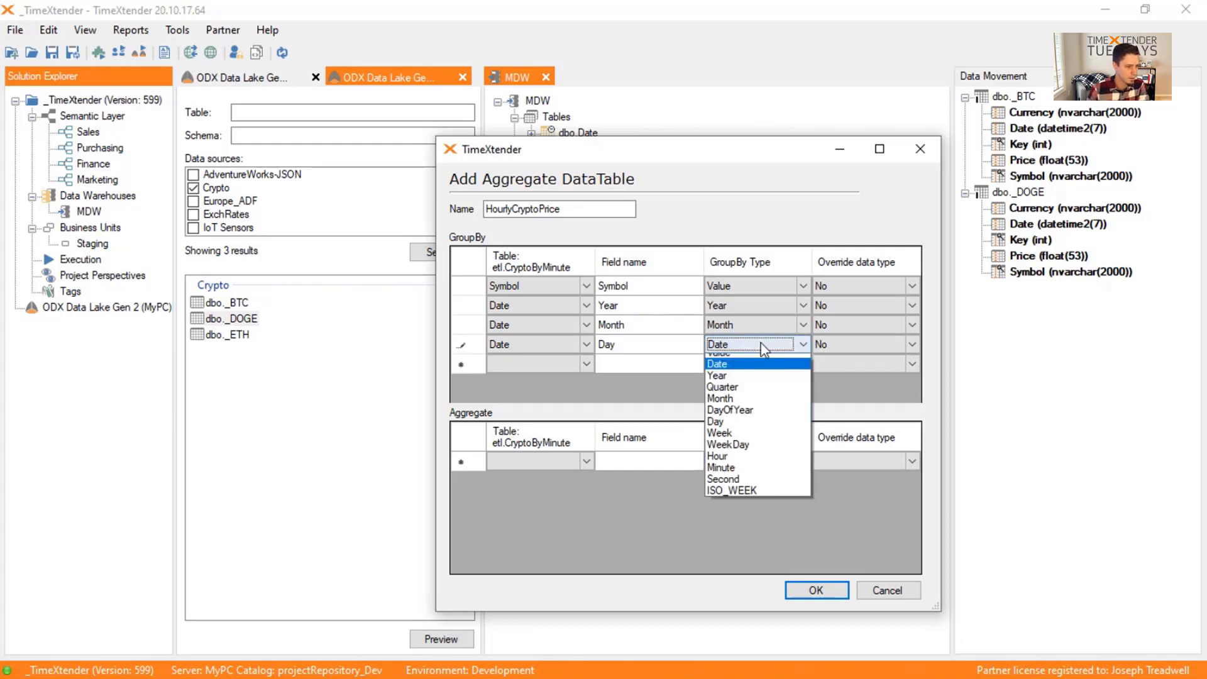
left_click(747, 421)
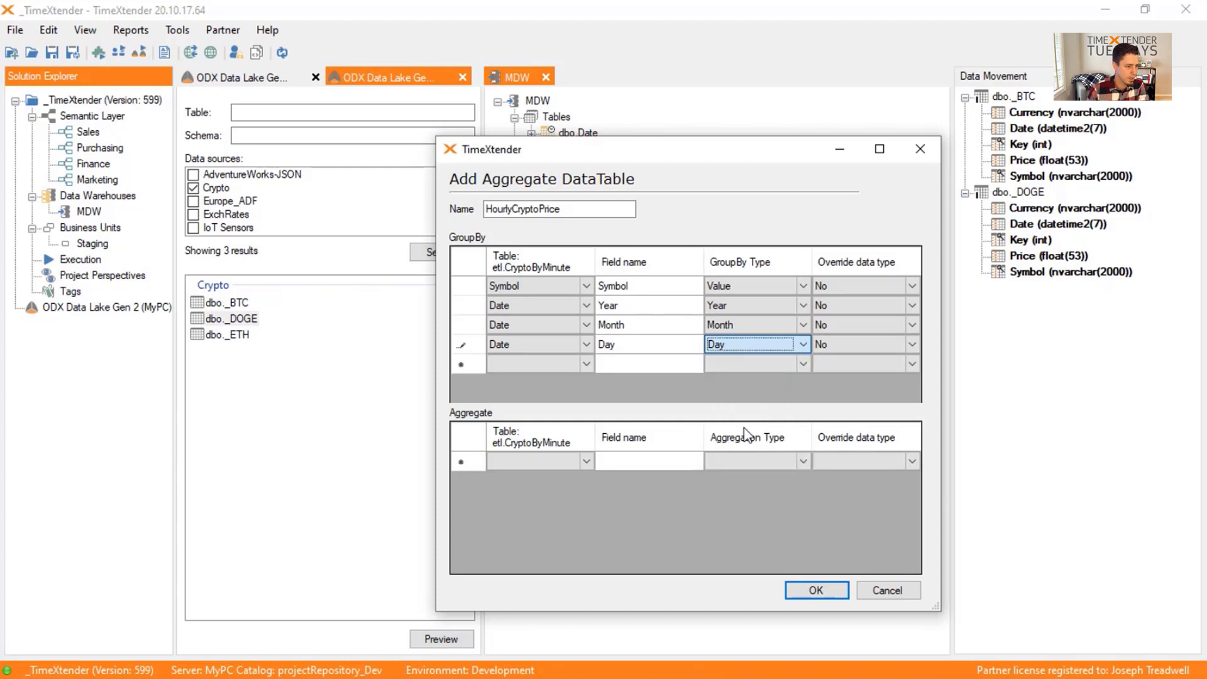
Step: Add a last group-by on the Date field with group-by type Hour and name it Hour
left_click(575, 359)
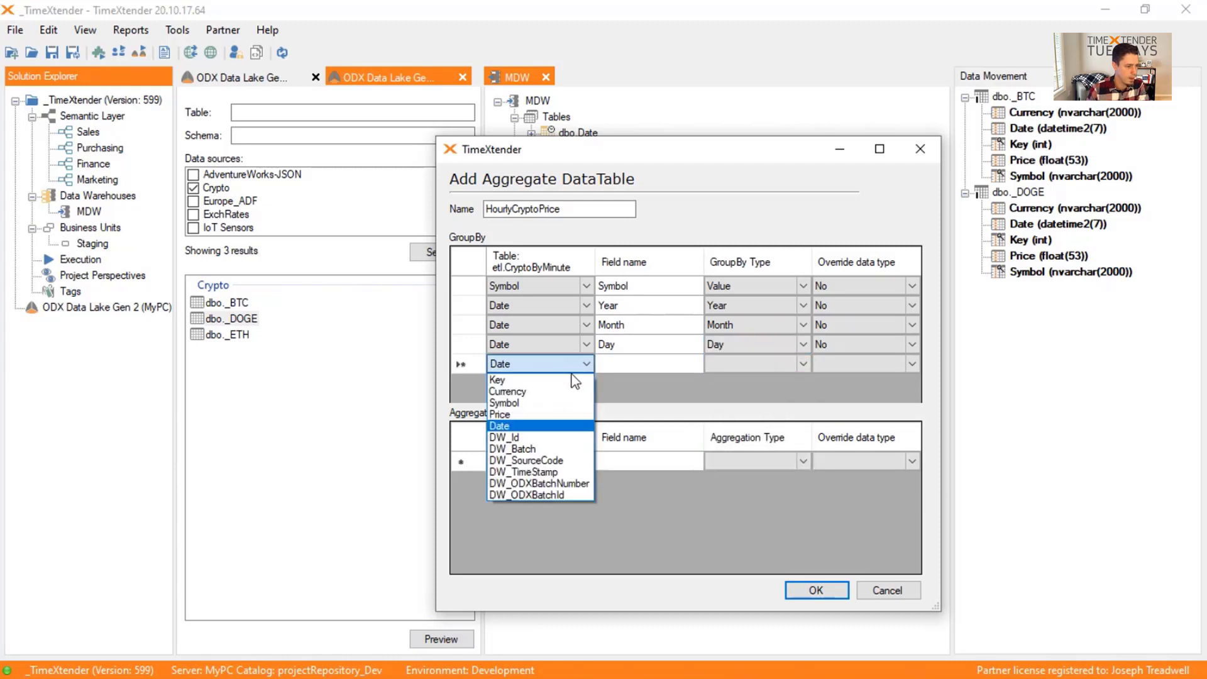
left_click(545, 427)
left_click(771, 365)
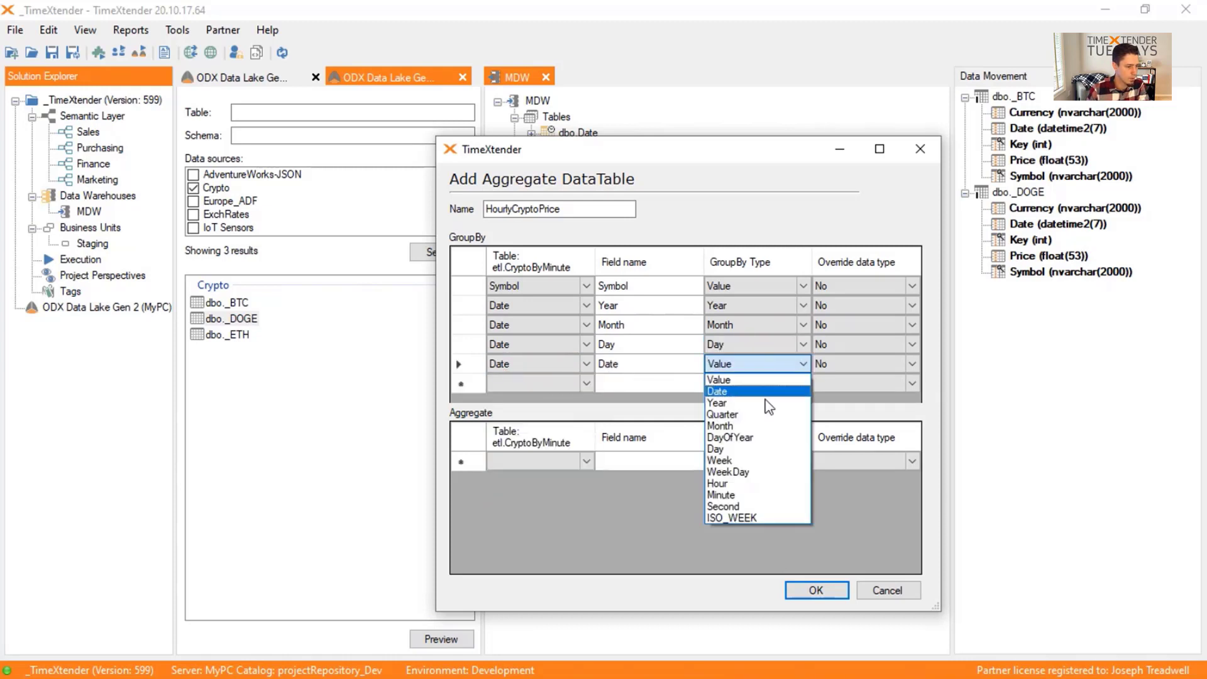
left_click(754, 483)
left_click(632, 363)
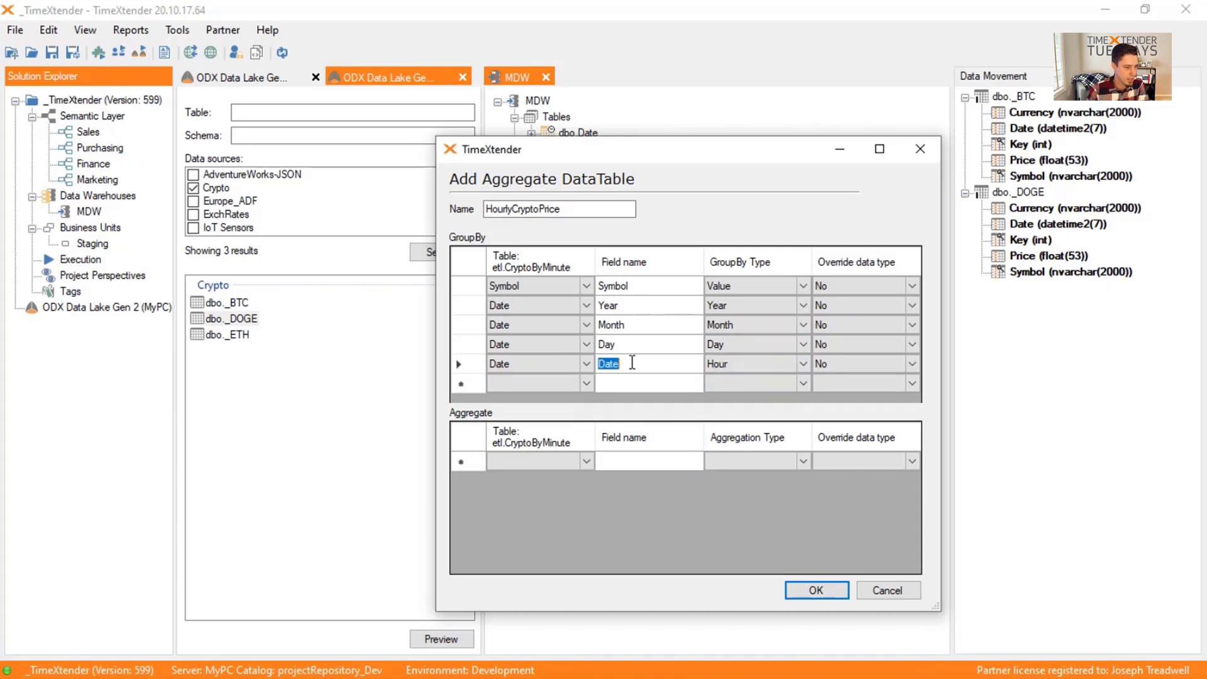
type("Hour")
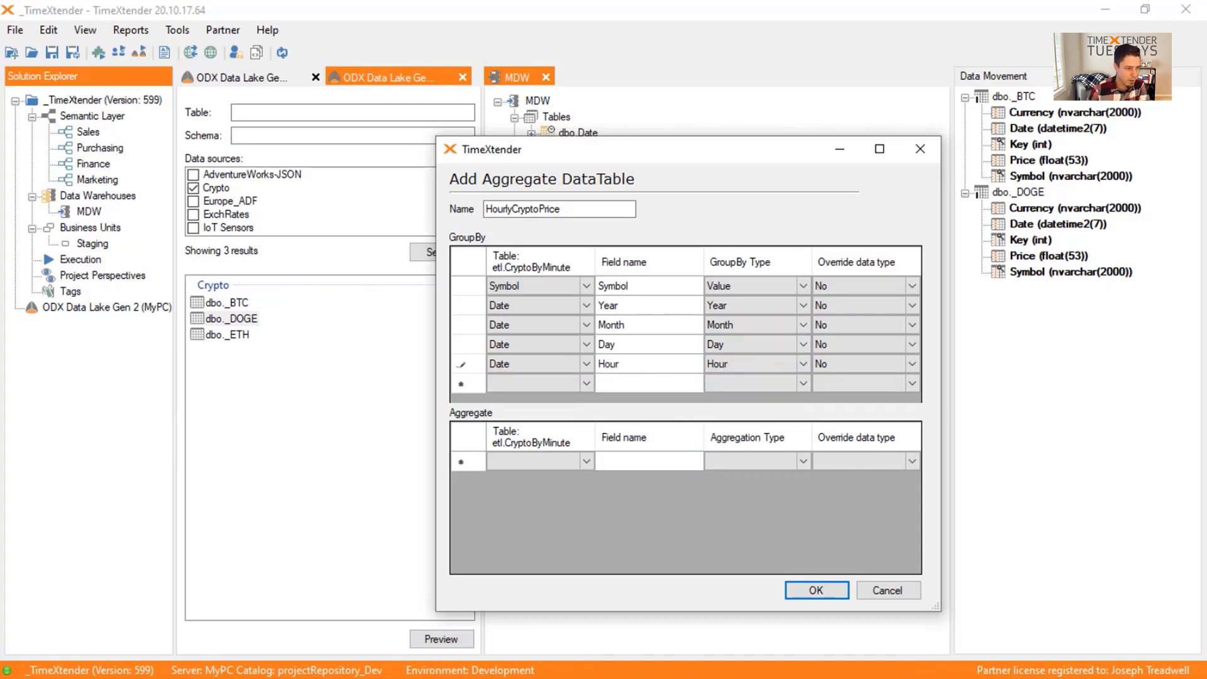
key("Tab")
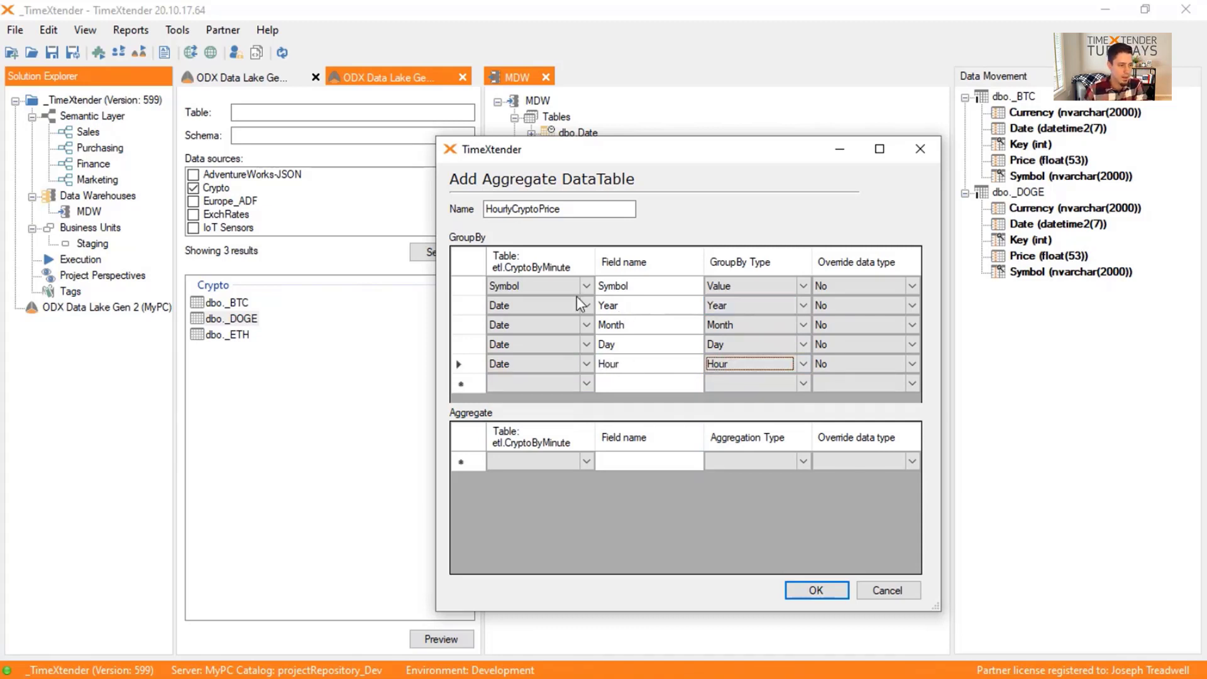
Step: Add an aggregate on the Price field with aggregation type Average, keeping the field name Price
left_click(558, 462)
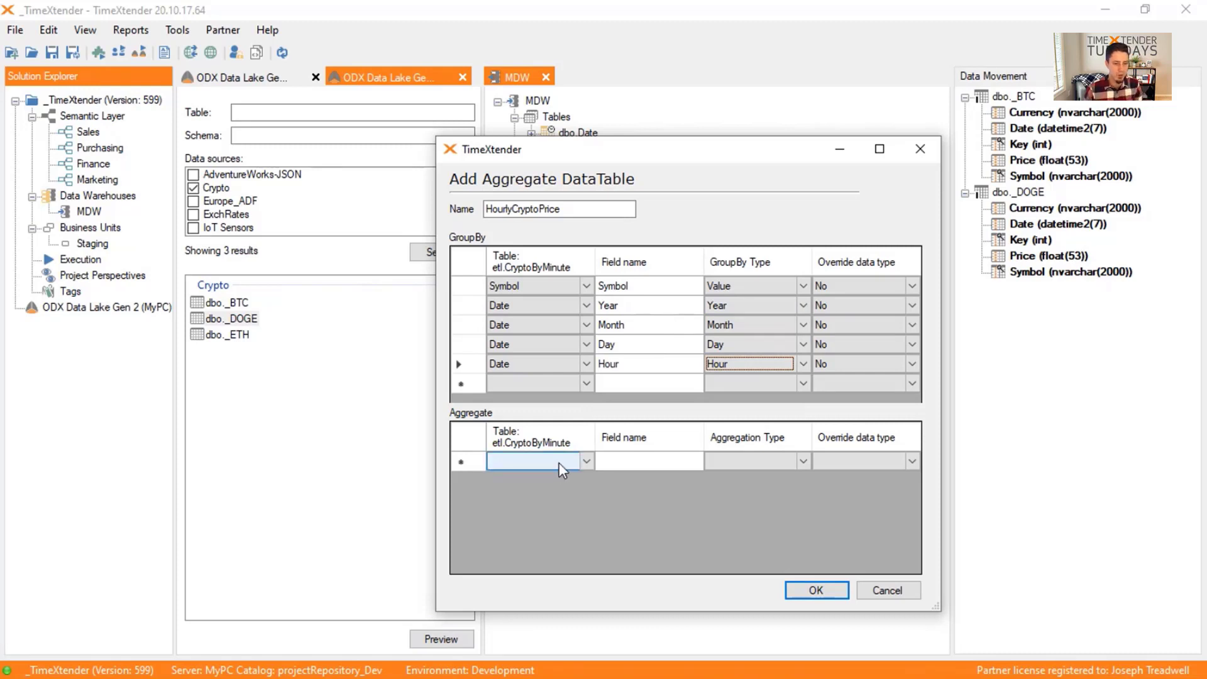
left_click(560, 463)
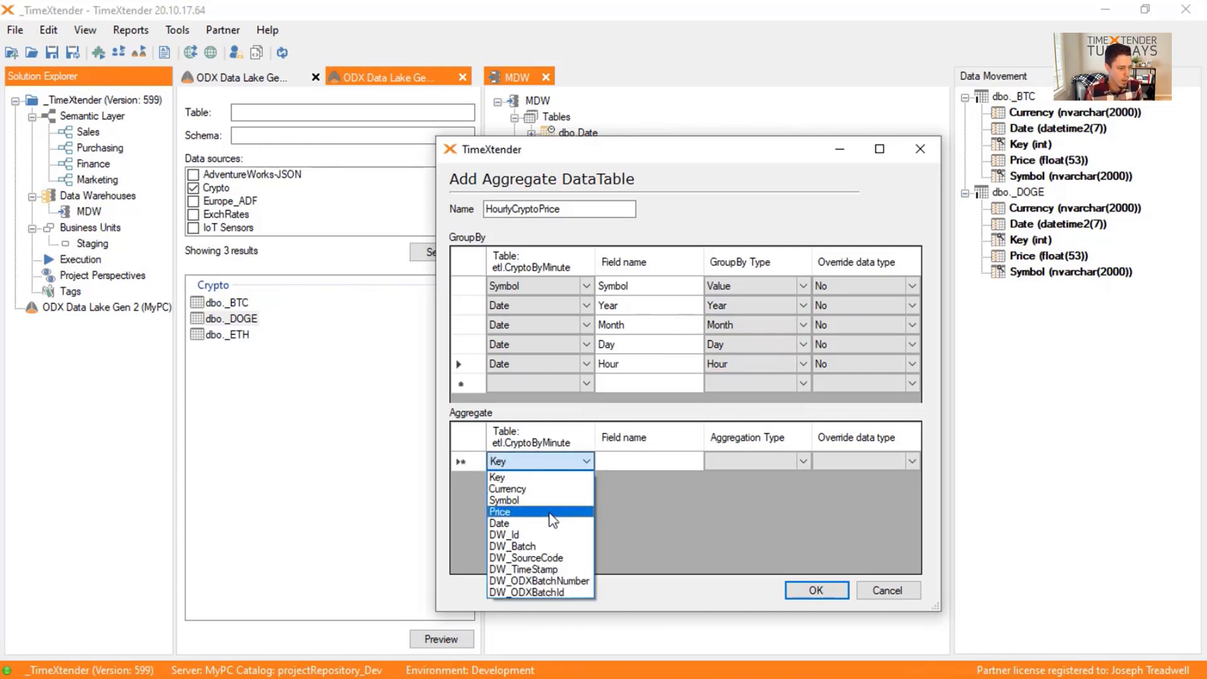
left_click(505, 511)
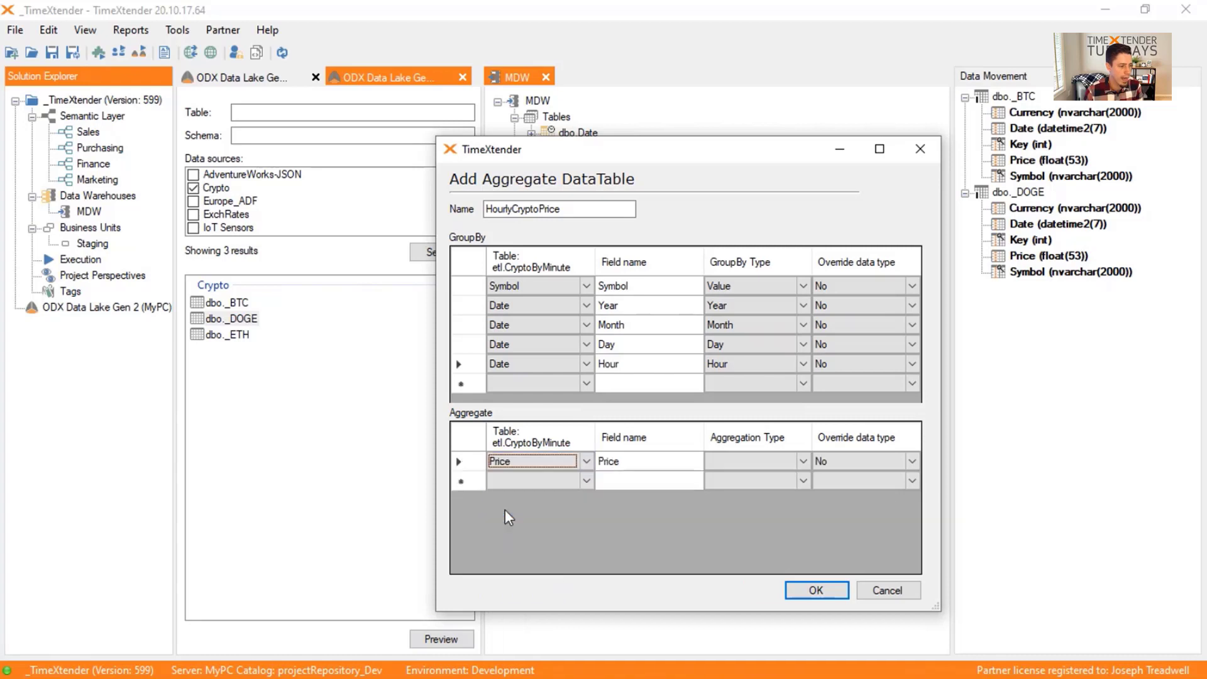
left_click(753, 463)
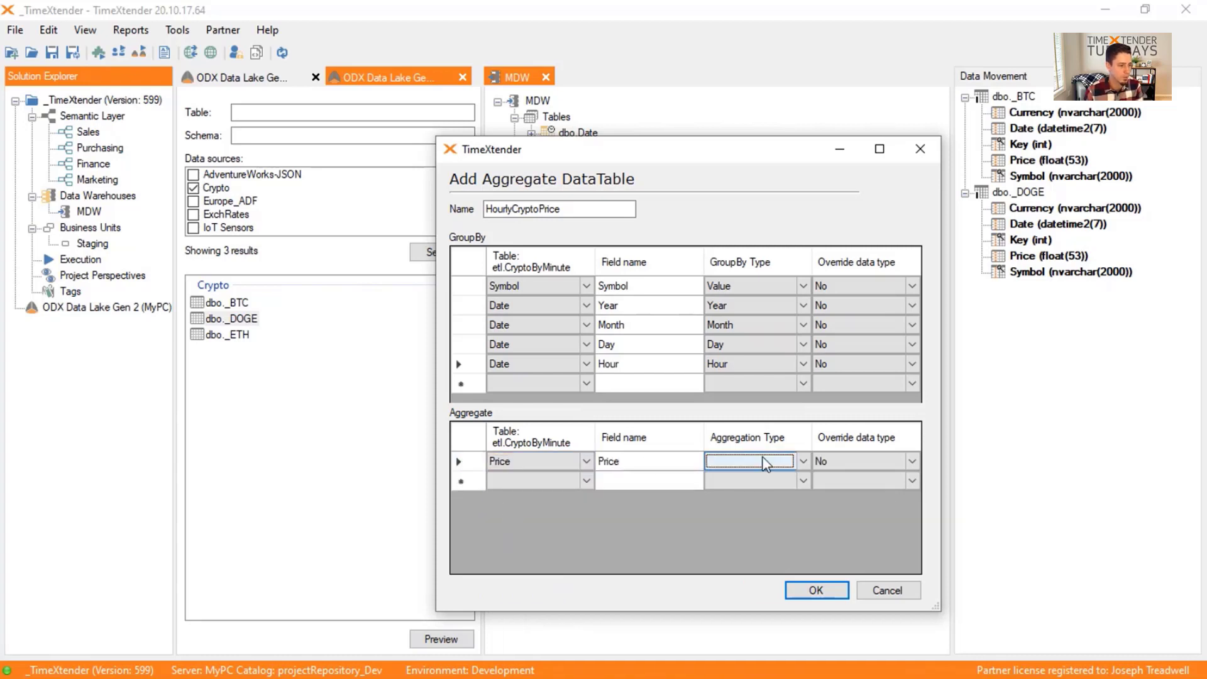
left_click(765, 464)
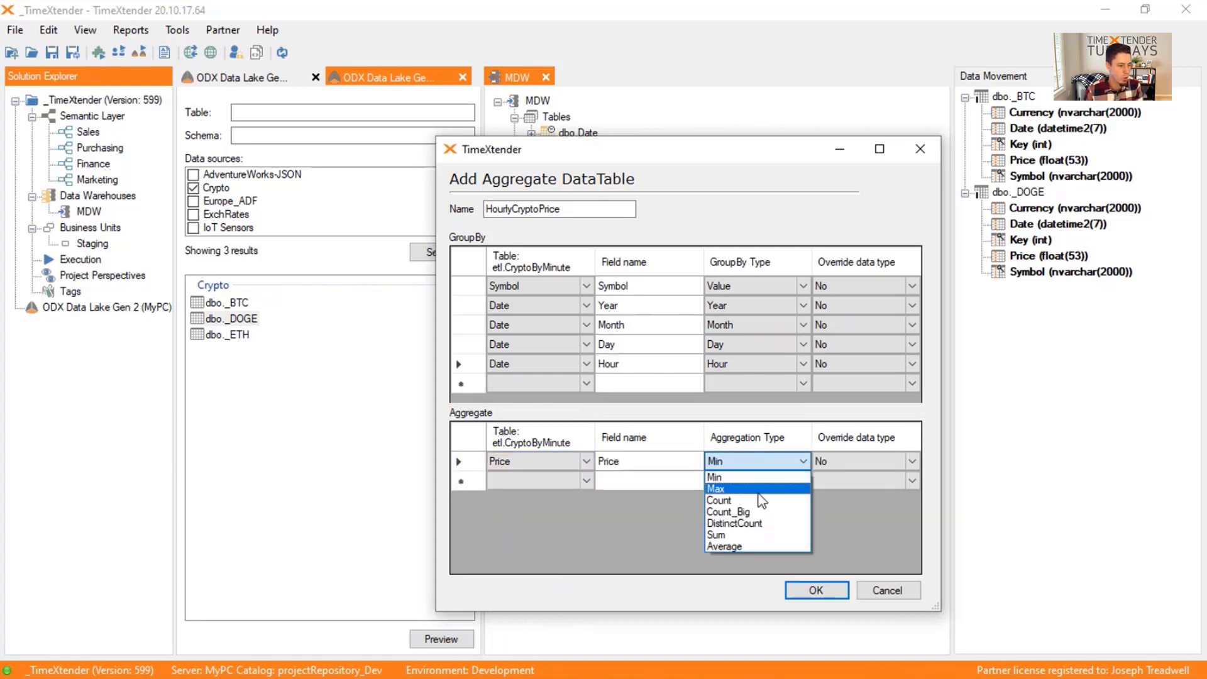
left_click(744, 546)
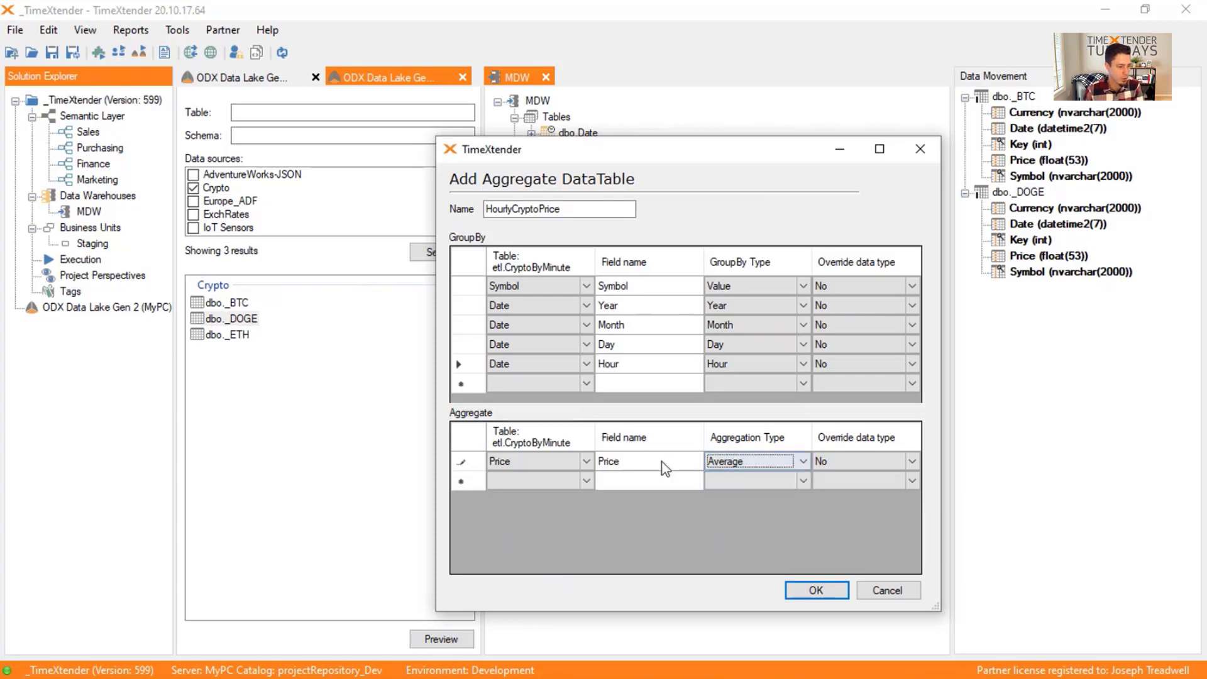
left_click(601, 462)
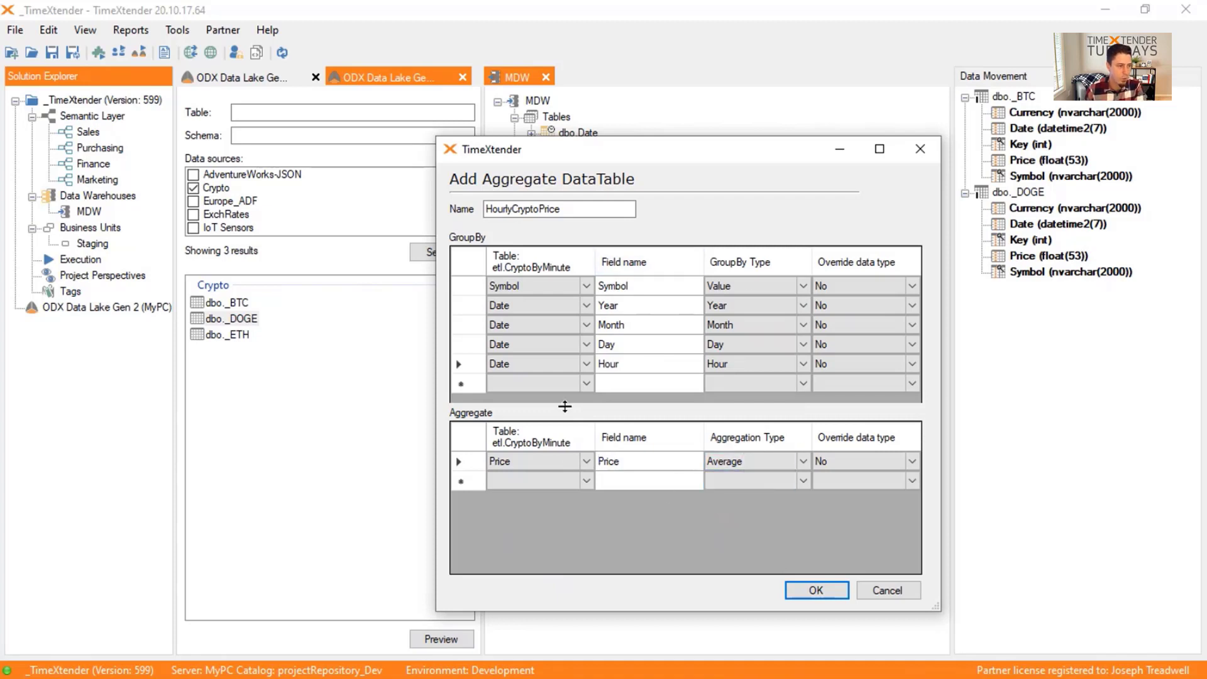
Step: Add a second aggregate on the Price field, named MinPrice, with aggregation type Min
left_click(576, 489)
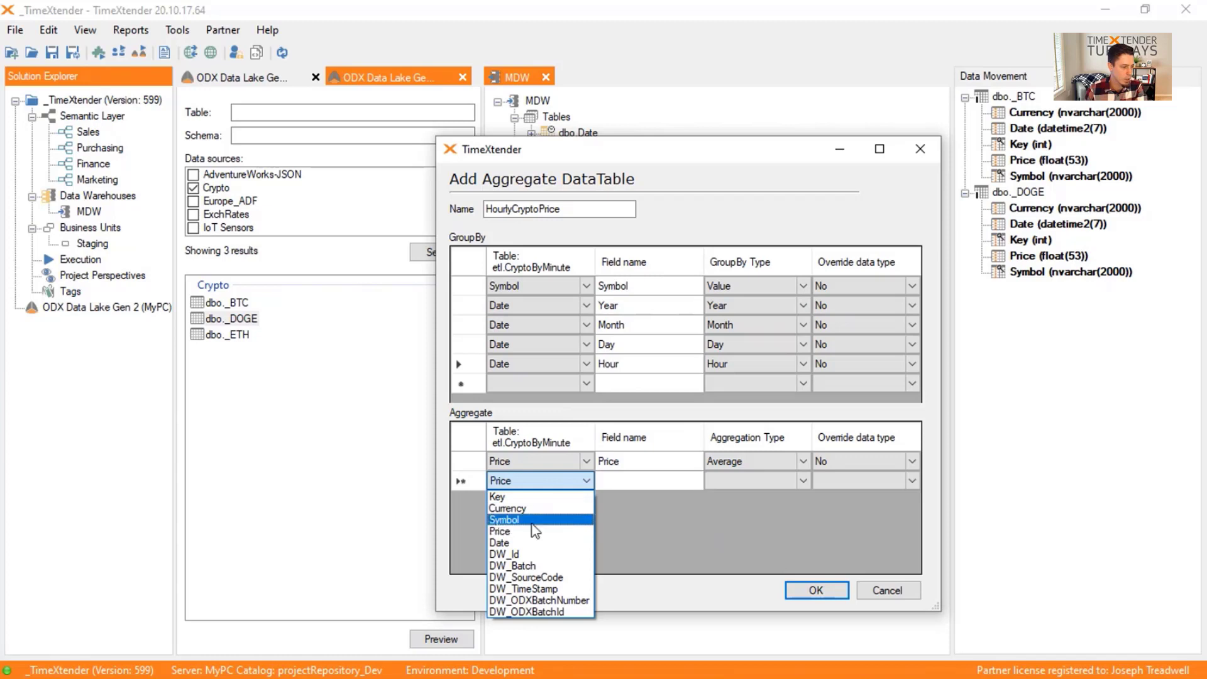
left_click(538, 531)
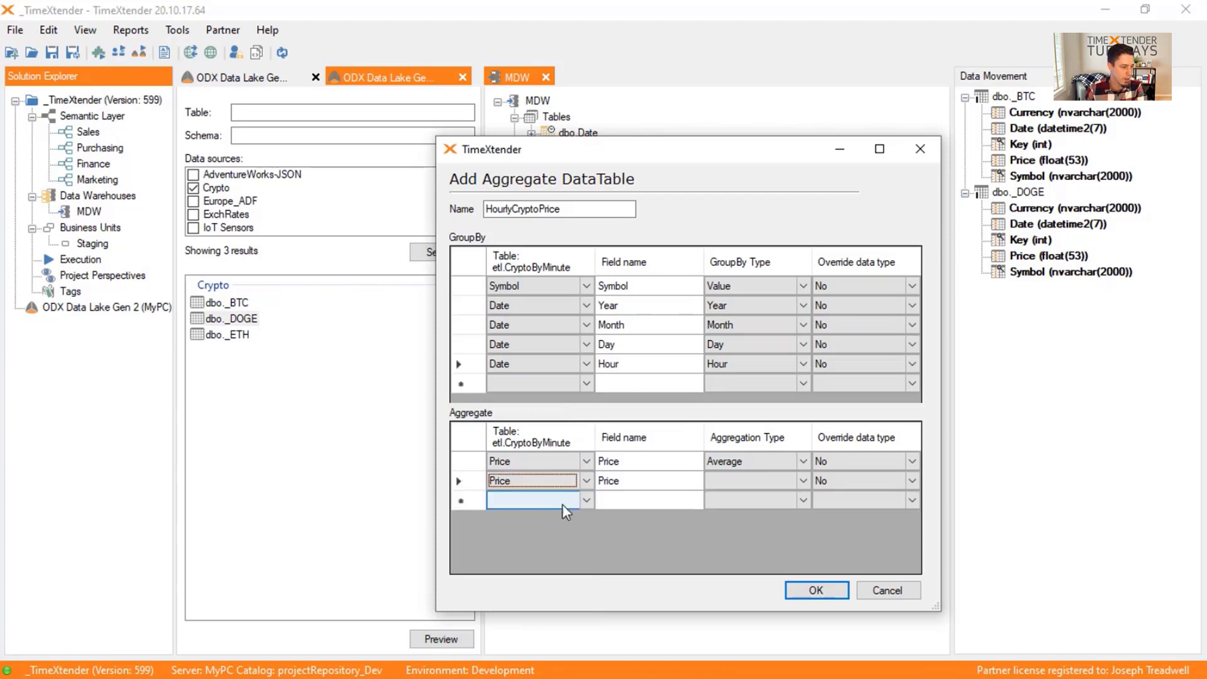
left_click(632, 483)
left_click(632, 482)
type("Min")
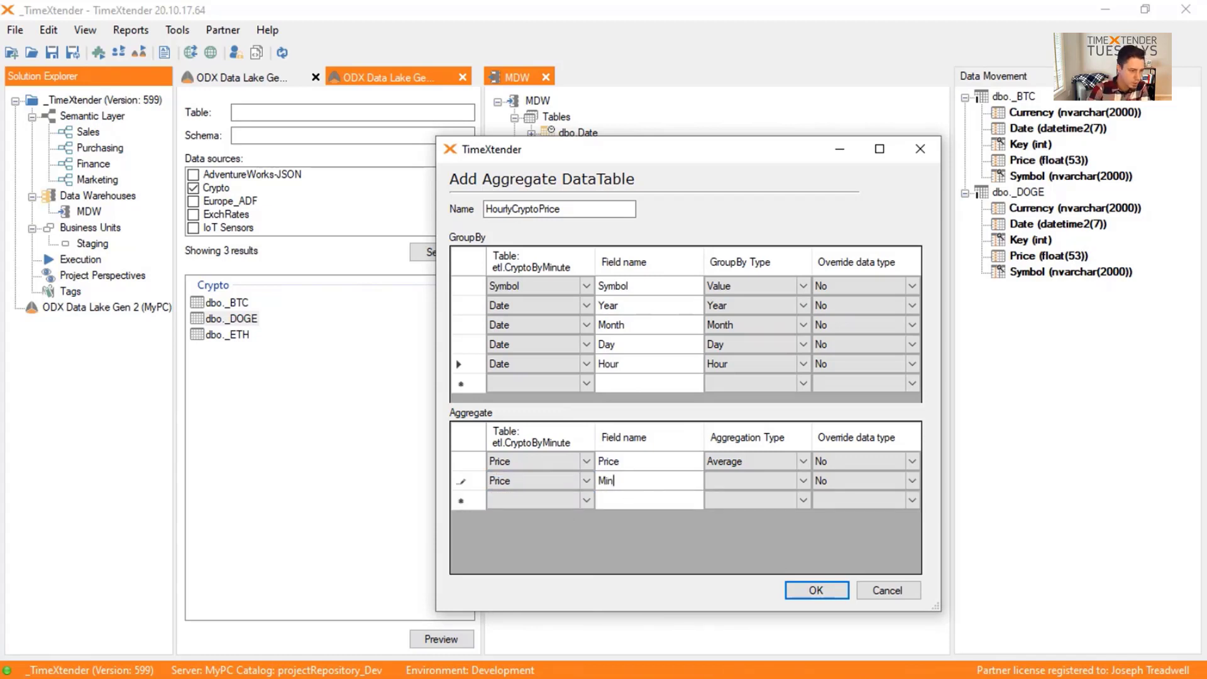
type("Price")
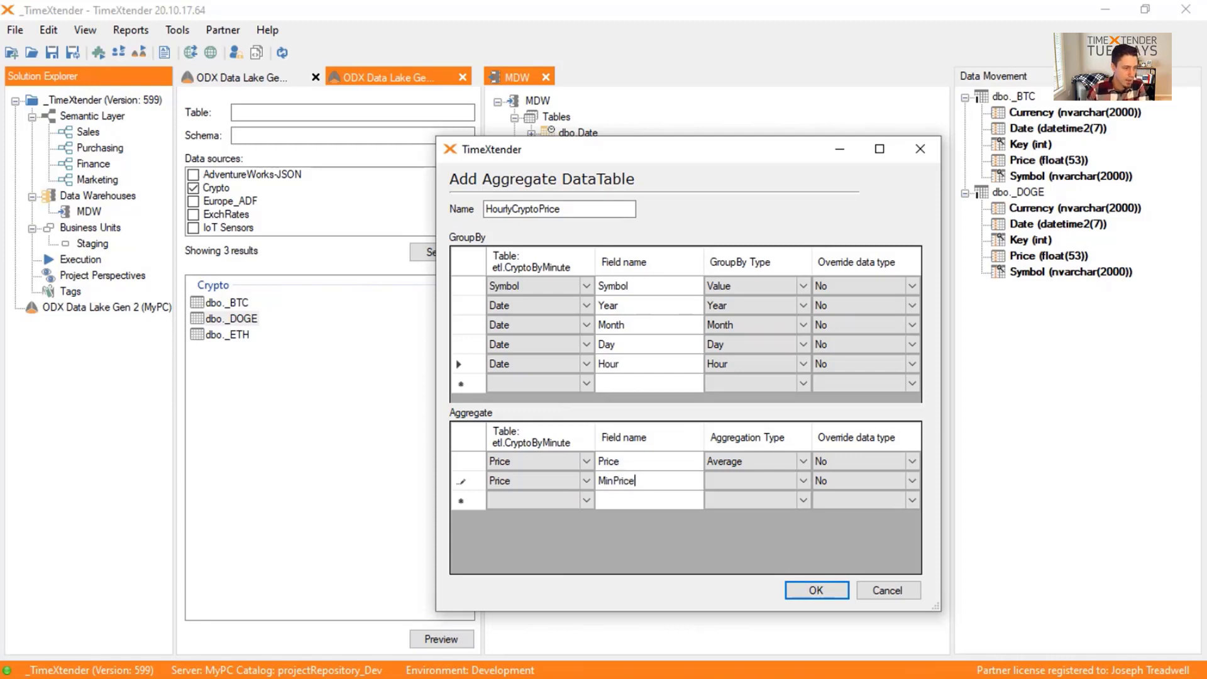
left_click(748, 480)
left_click(748, 481)
left_click(754, 496)
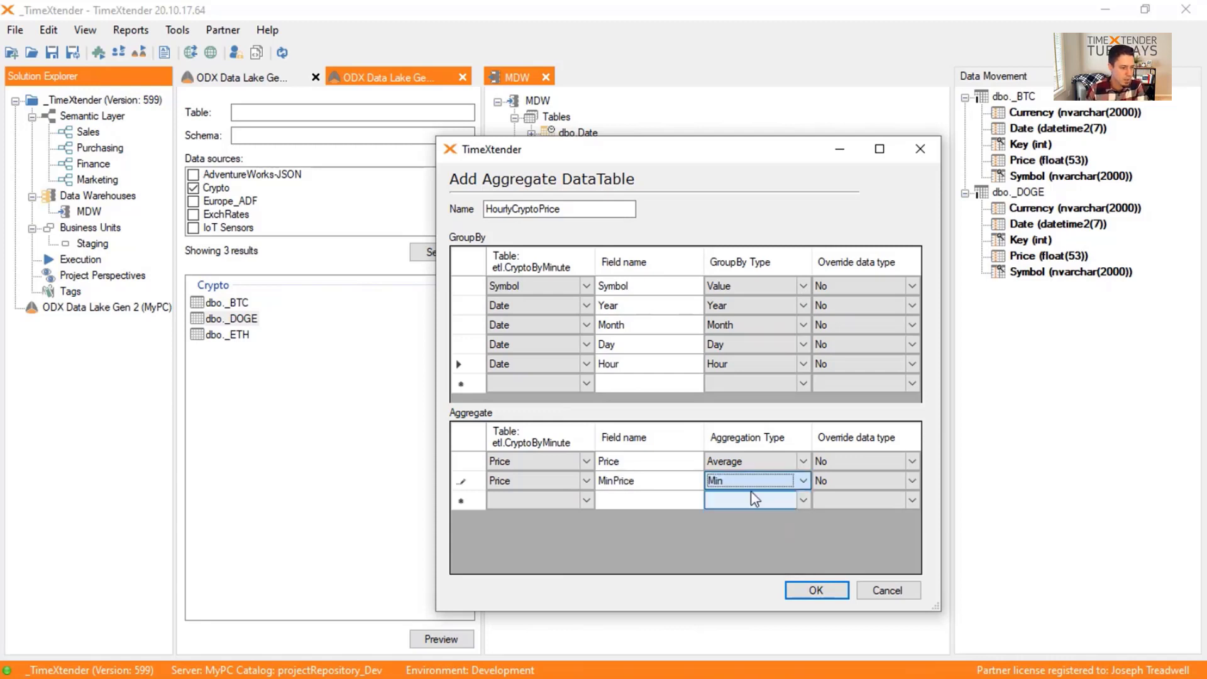
Step: Add a third aggregate on the Price field, named MaxPrice, with aggregation type Max
left_click(585, 499)
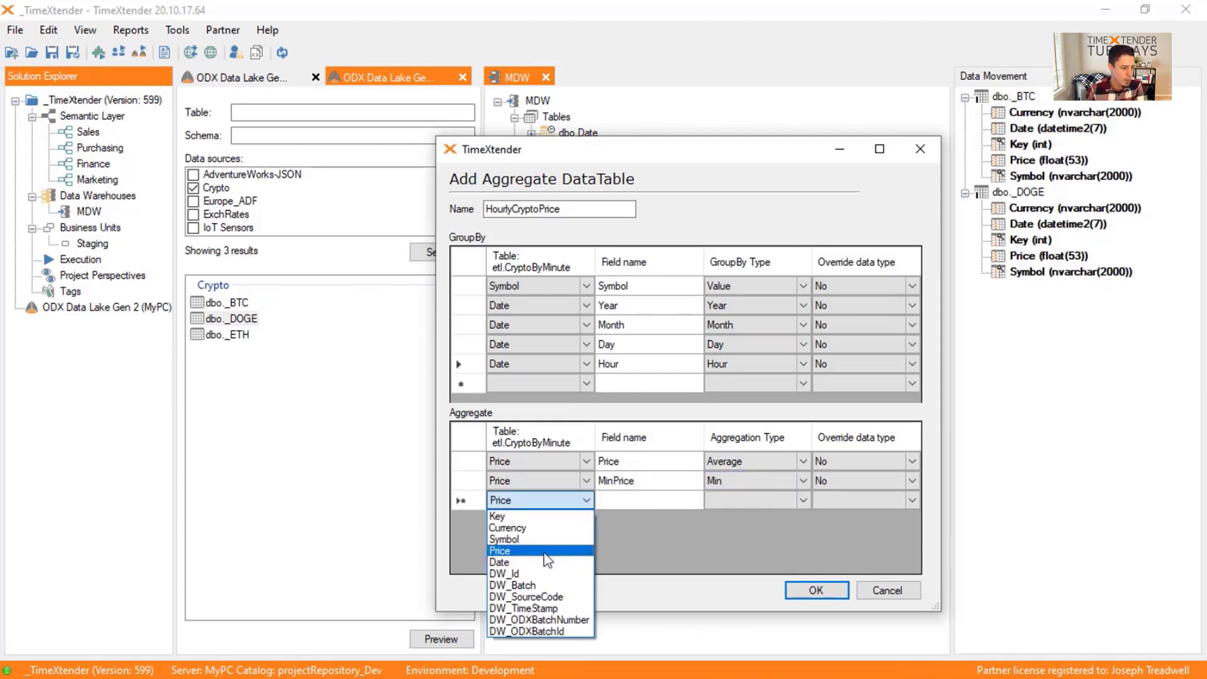
left_click(547, 551)
left_click(600, 499)
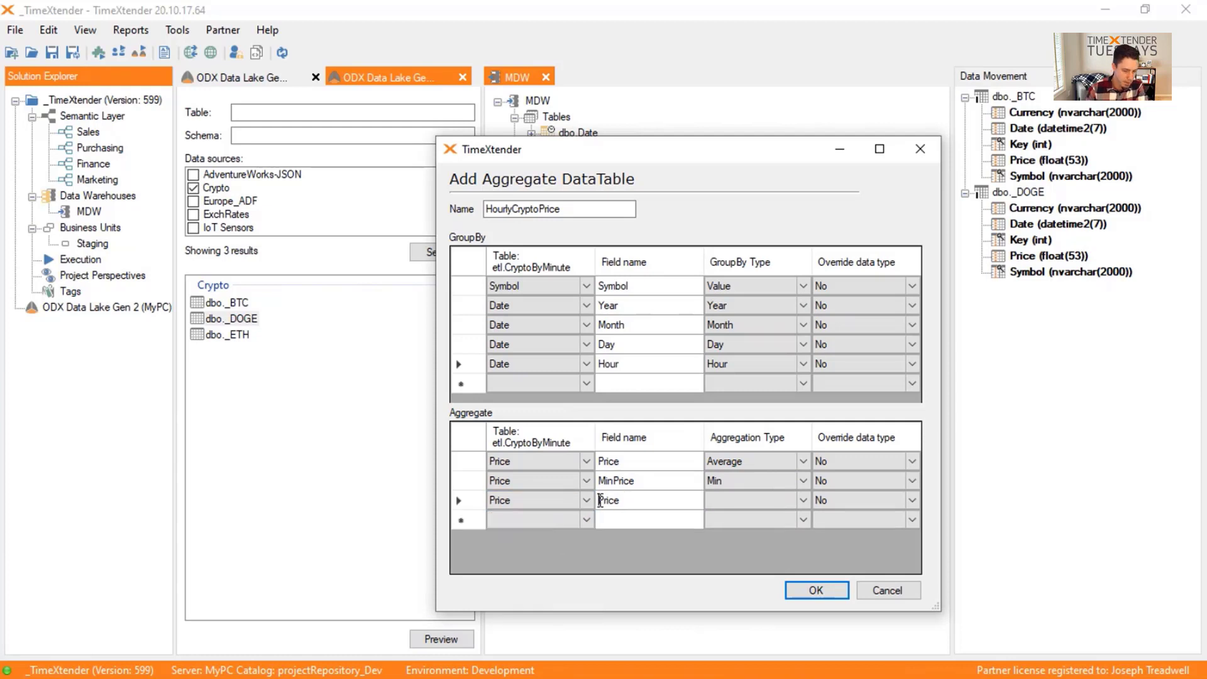
type("Max")
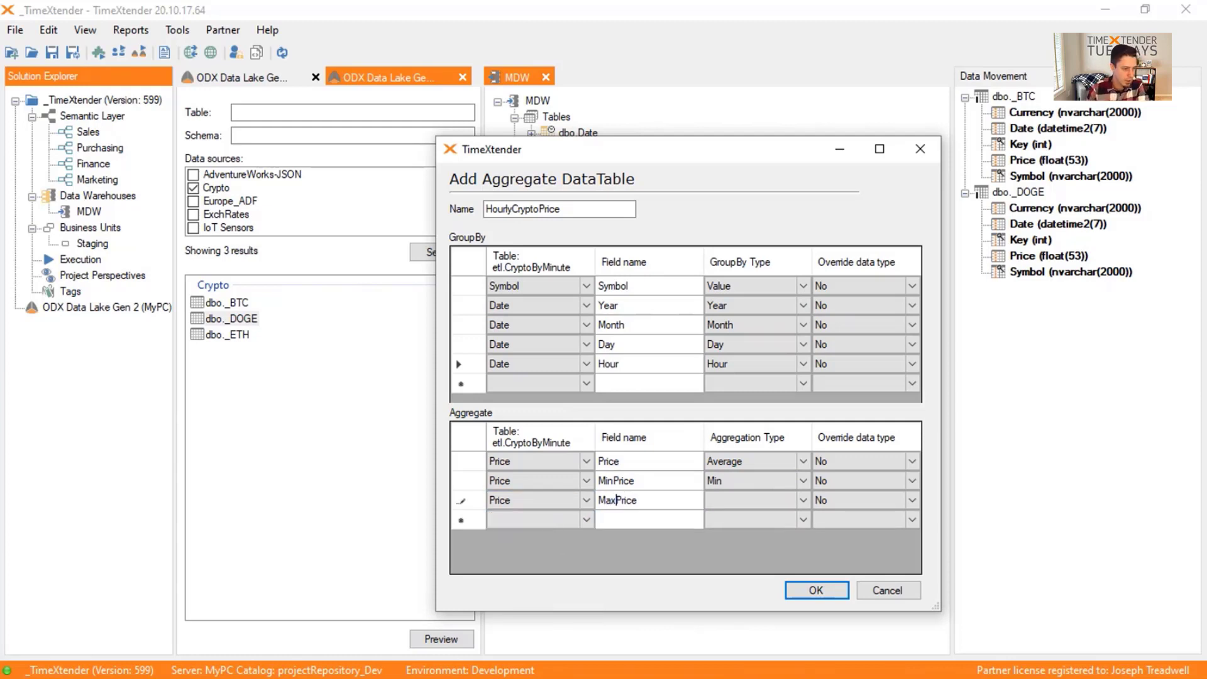
left_click(793, 501)
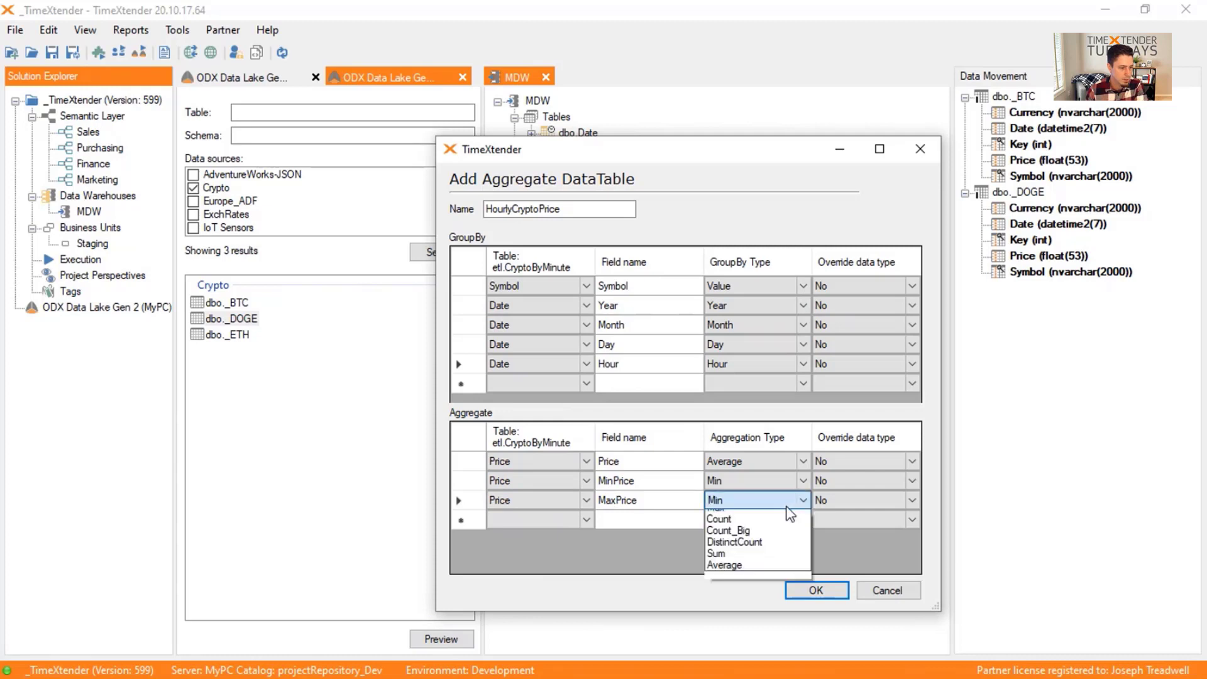
left_click(744, 529)
key("Tab")
key("Tab")
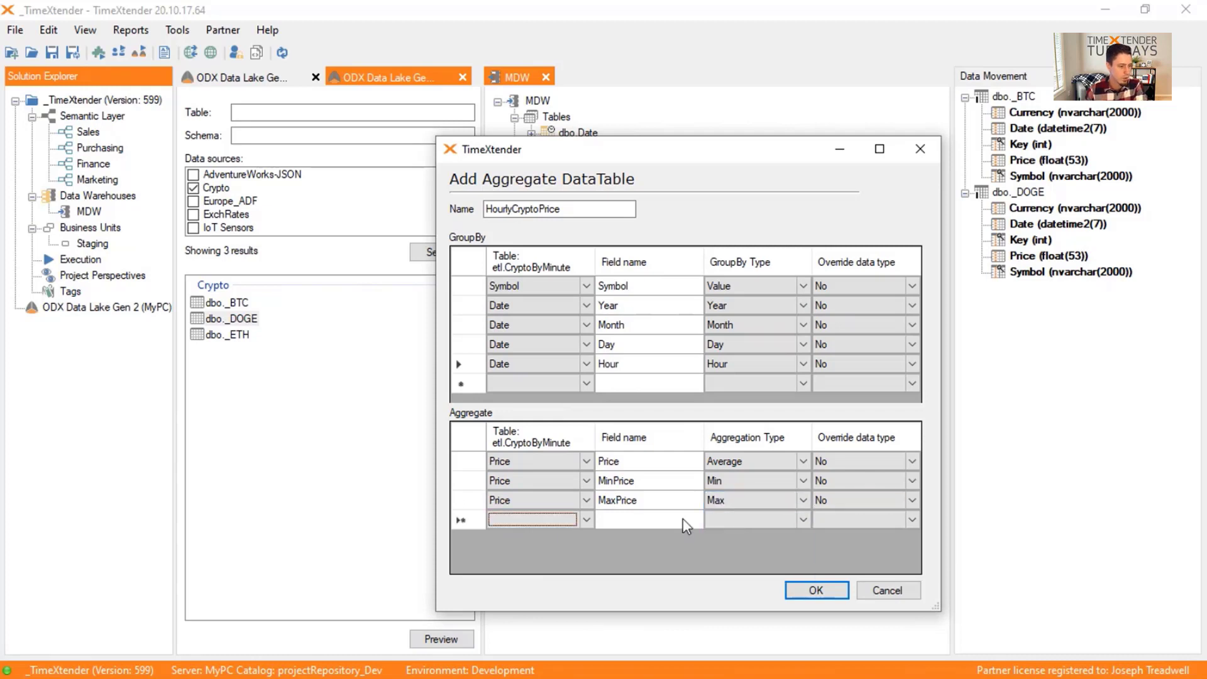
Step: Add a group-by on the Currency field by value and create the HourlyCryptoPrice aggregate table
left_click(572, 286)
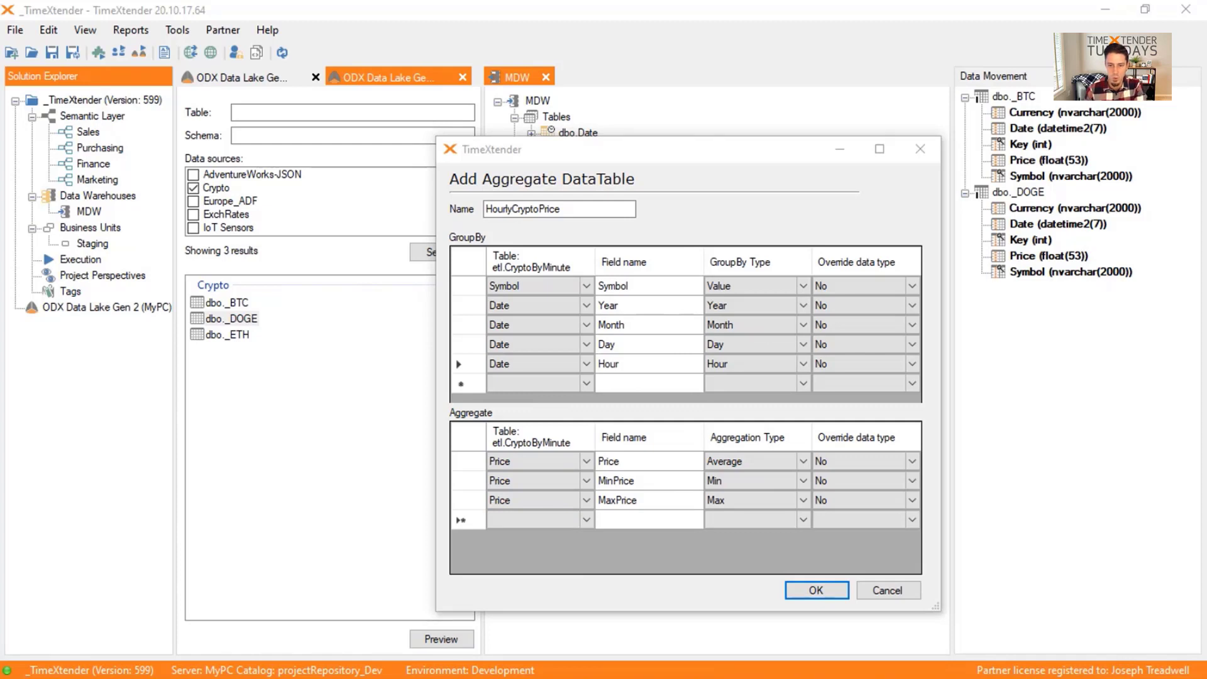
left_click(545, 388)
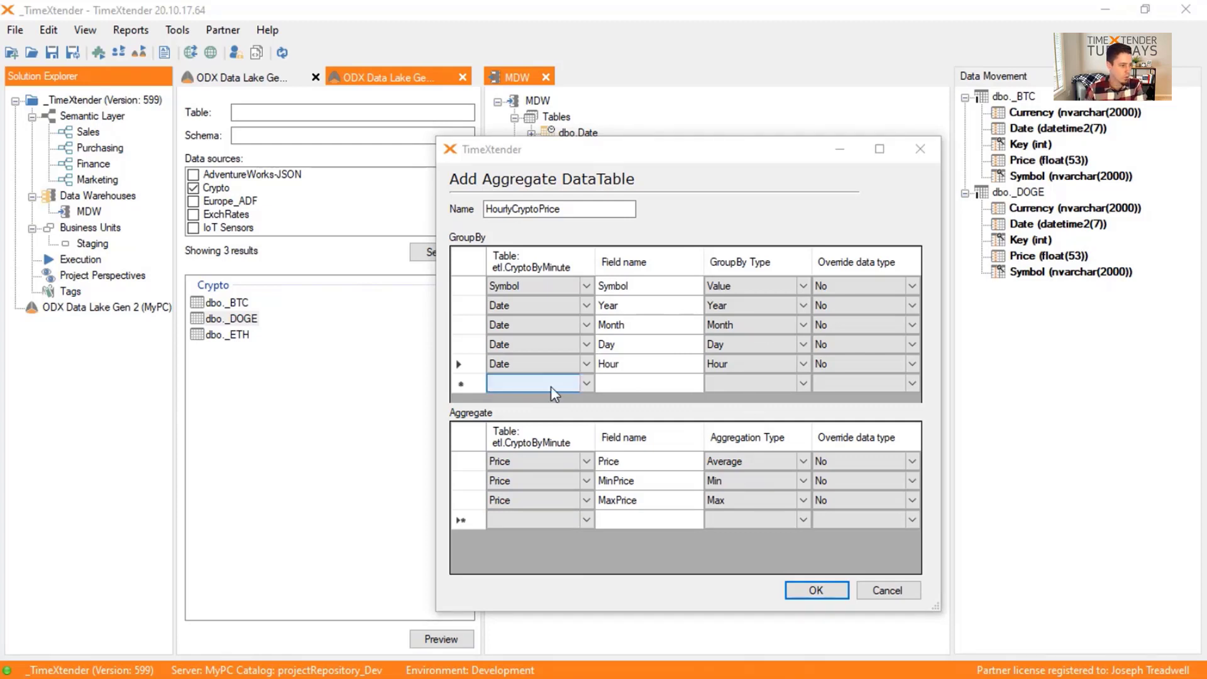
left_click(551, 386)
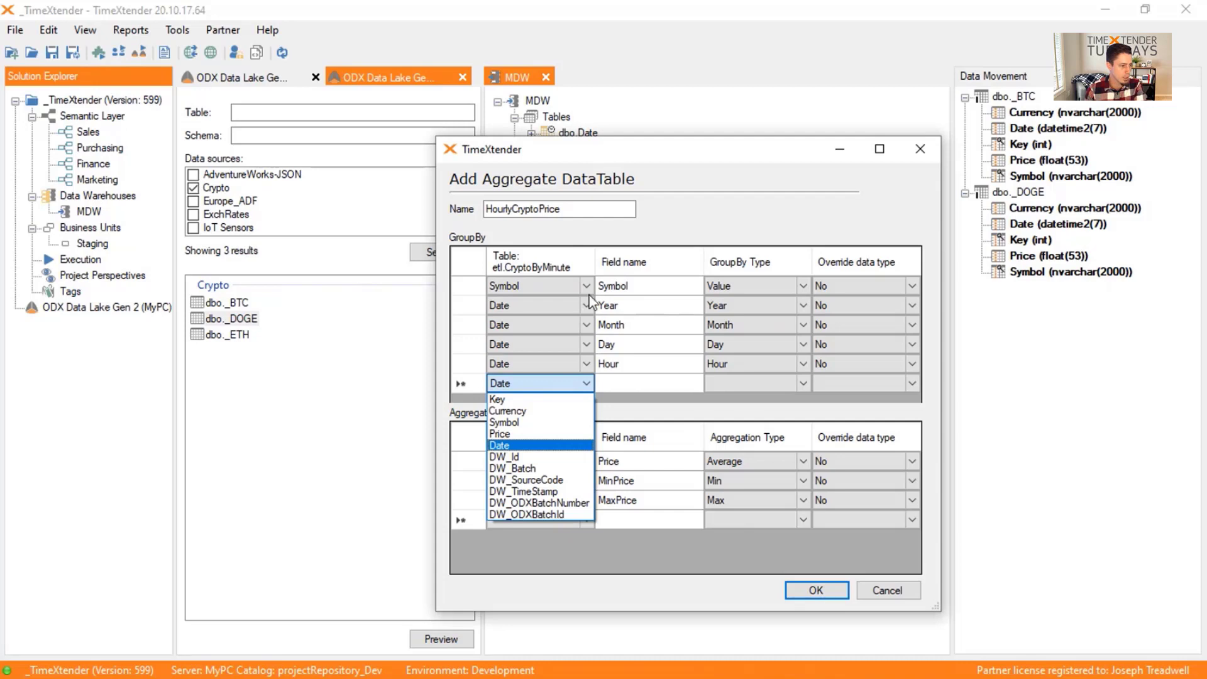
left_click(515, 410)
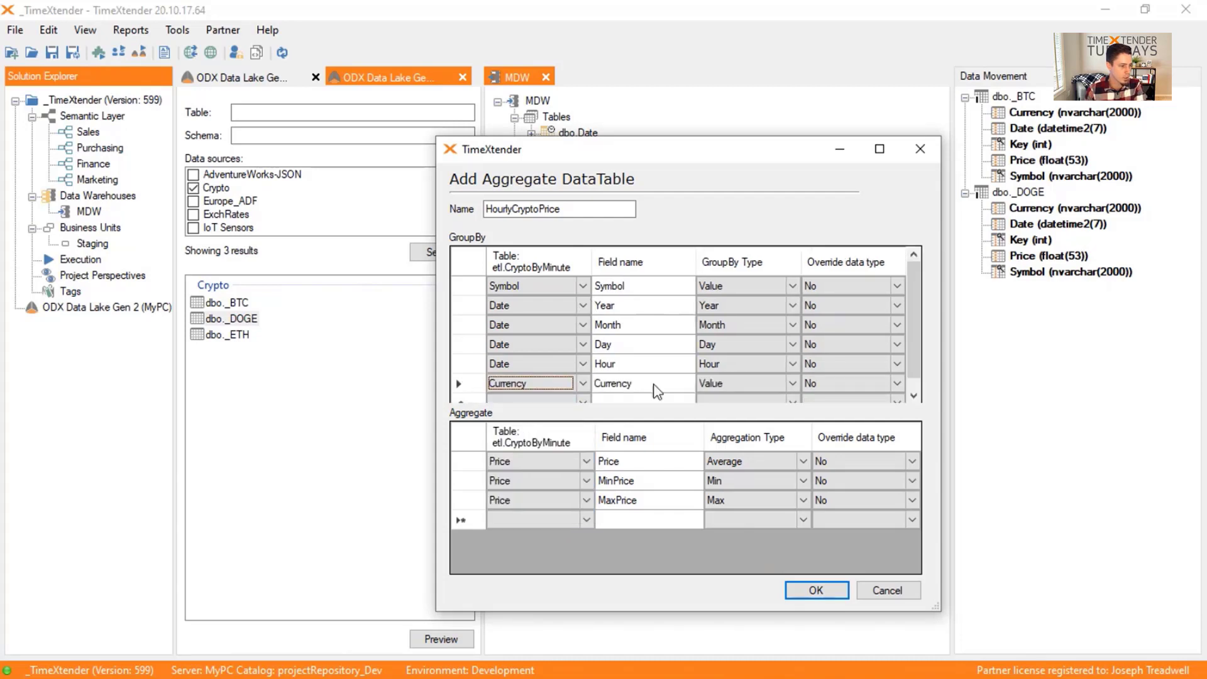
left_click(761, 386)
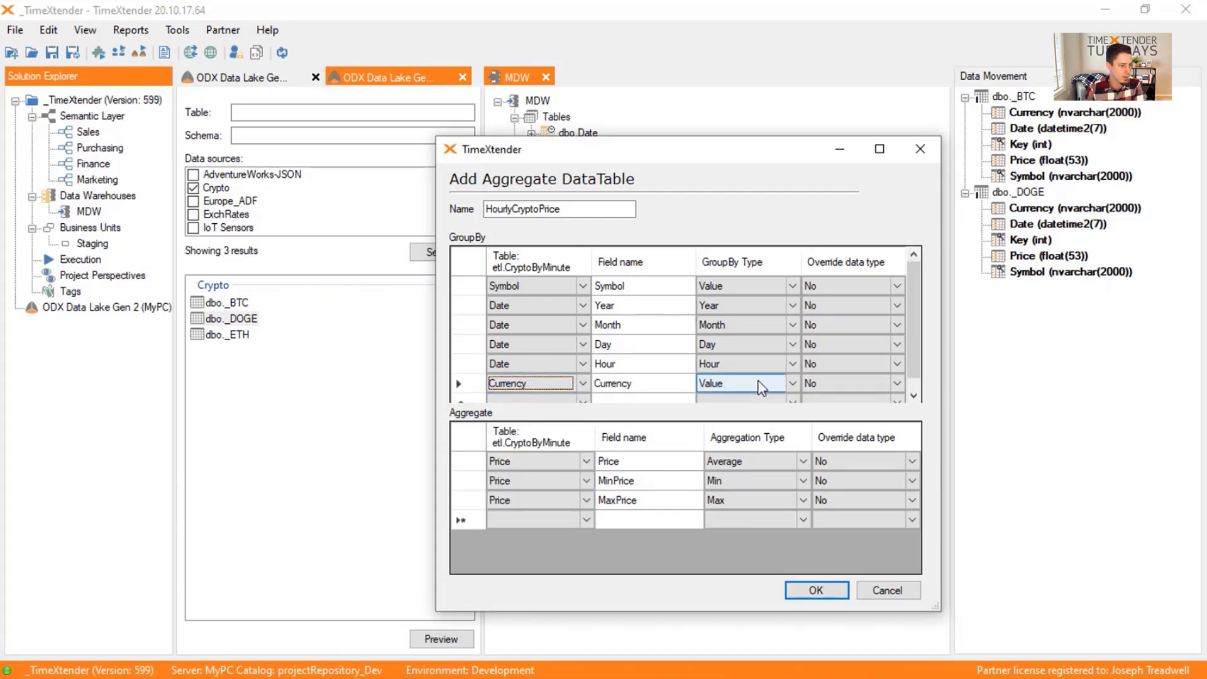
scroll(616, 371, "down", 1)
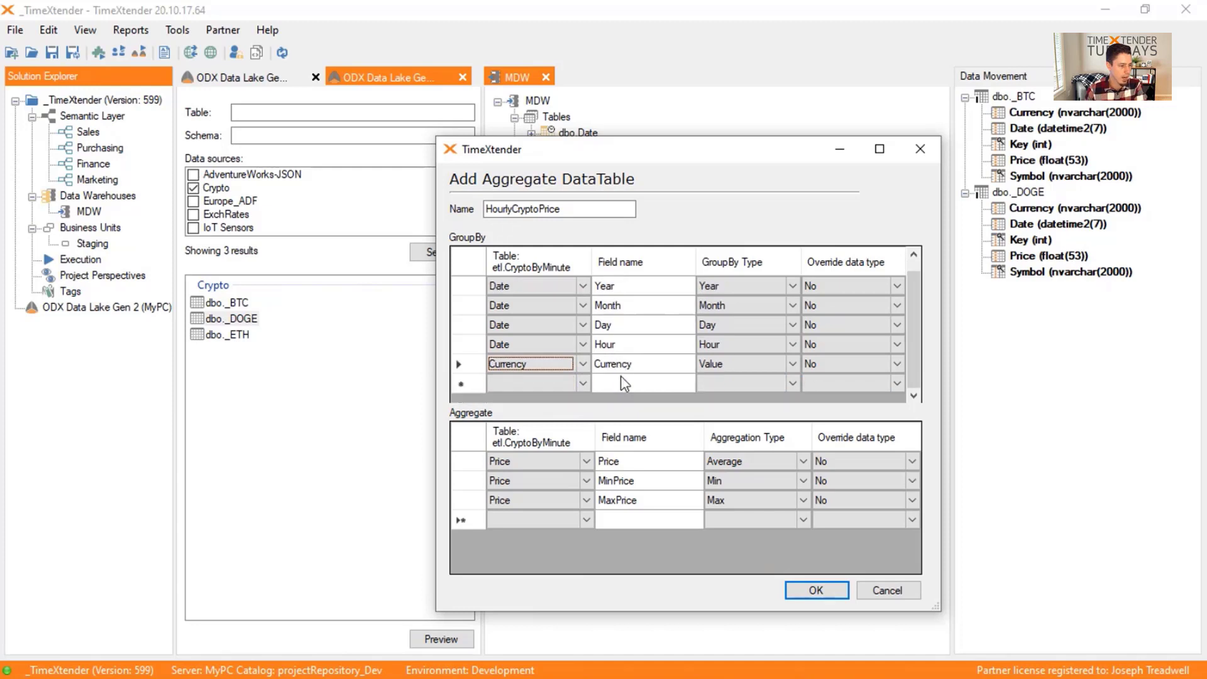
scroll(620, 377, "up", 1)
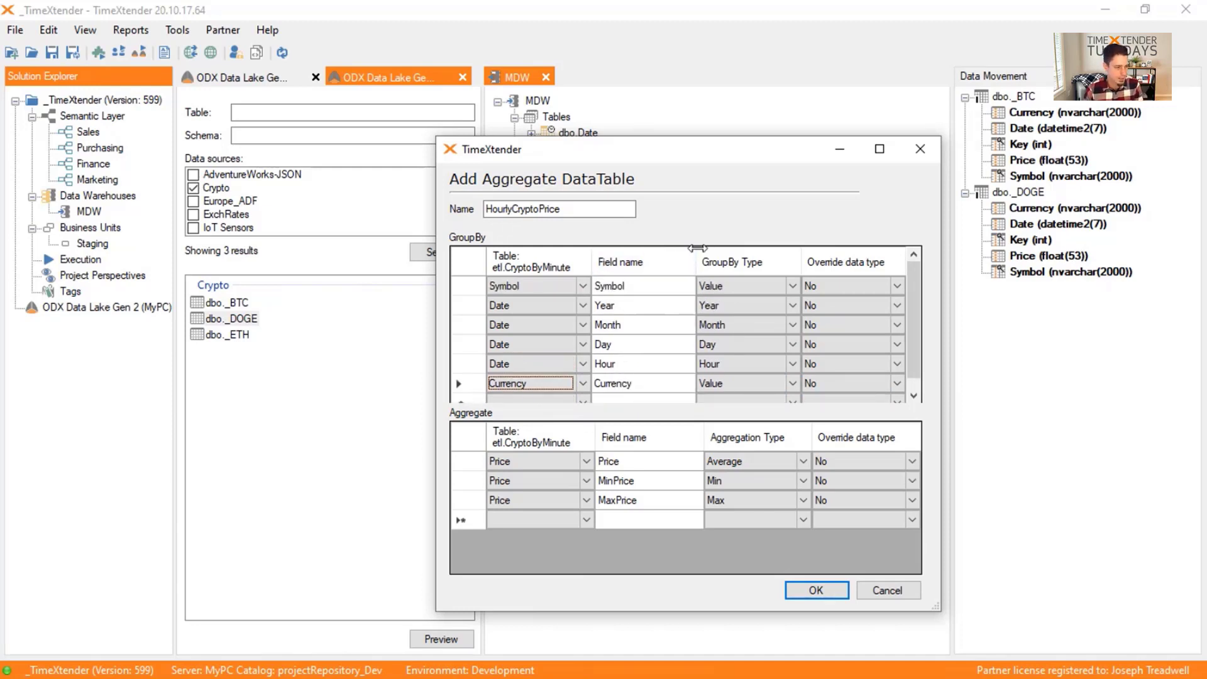
scroll(667, 355, "down", 1)
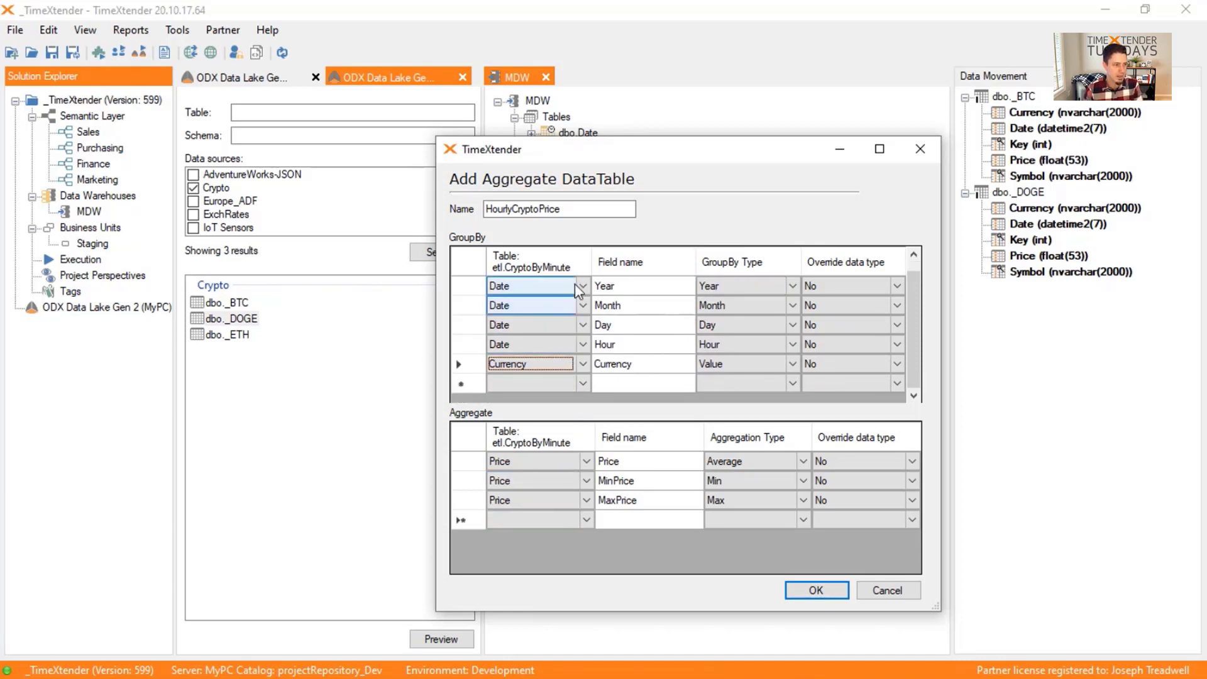
left_click(819, 591)
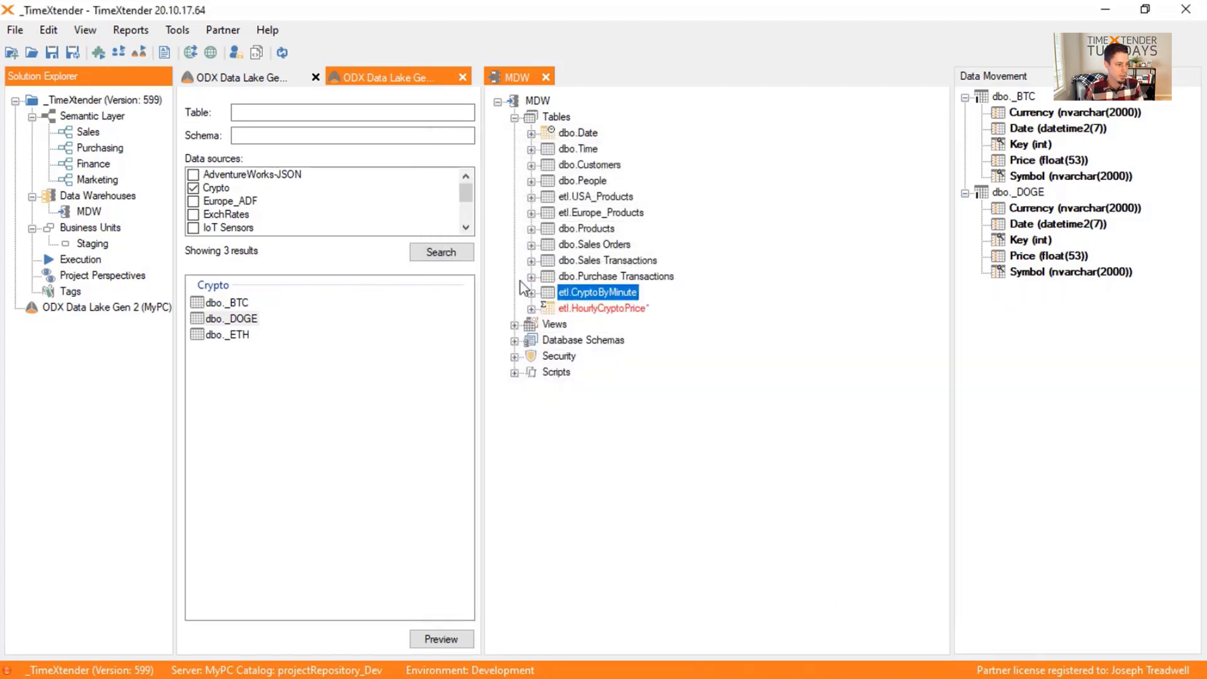
Step: Expand the new HourlyCryptoPrice table and start a custom data selection rule for it
left_click(531, 309)
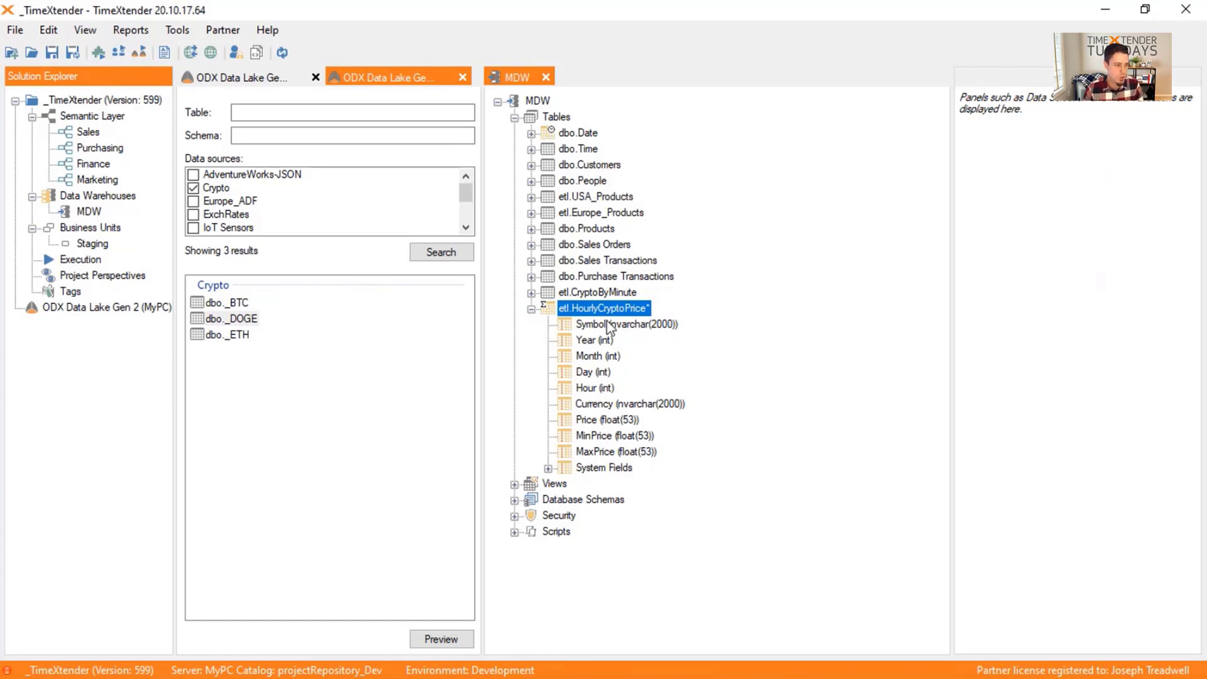
right_click(614, 310)
left_click(781, 323)
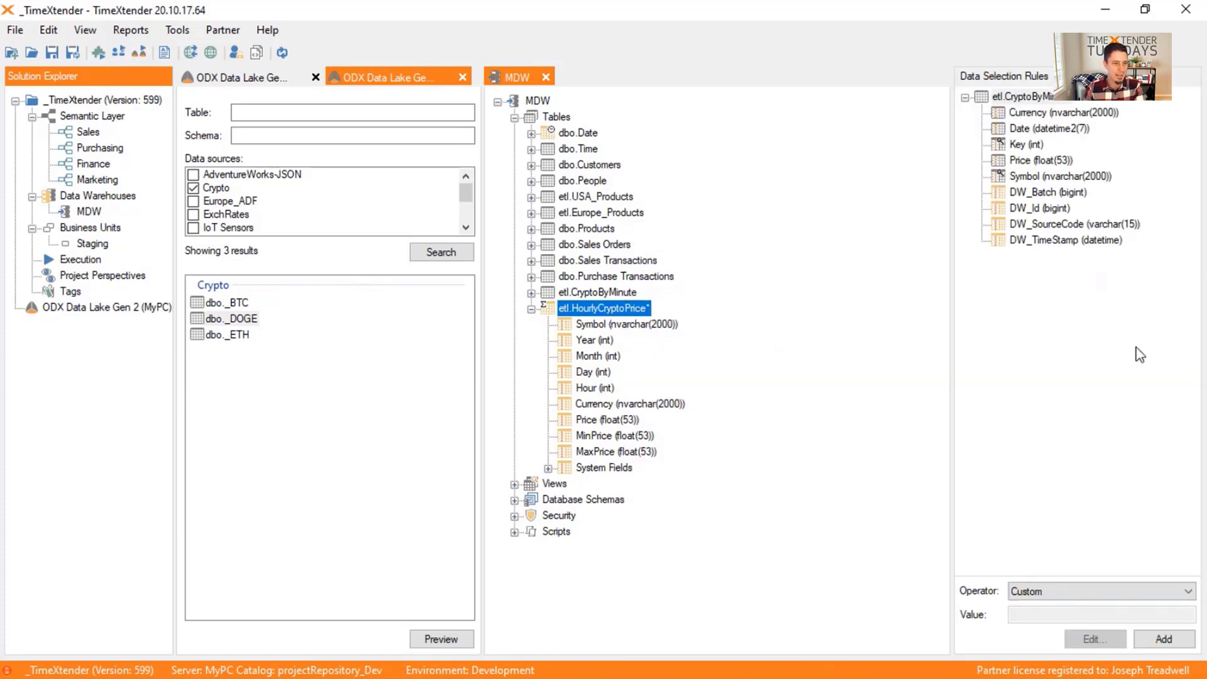
left_click(1160, 638)
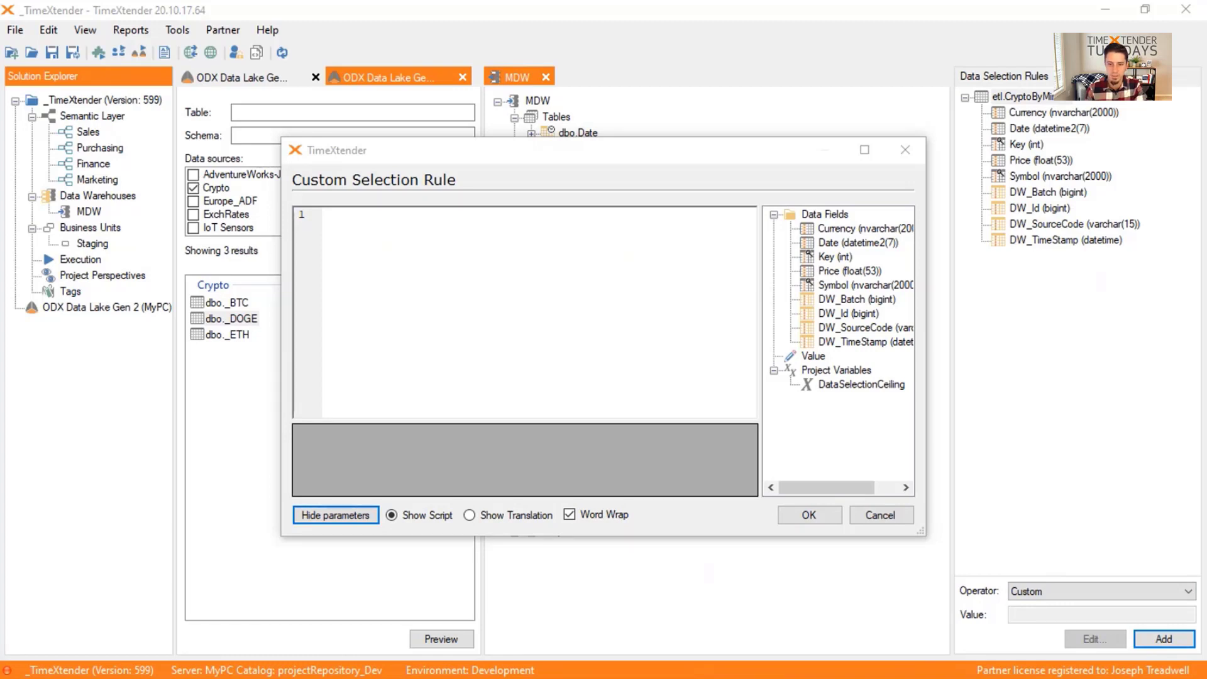
Step: Write a rule script requiring [Date] < the current hour's start, using CAST(CONCAT(DATEPART parts of GETDATE(), ':00:00') AS DATETIME), and register [Date] as a field-name parameter
left_click(526, 243)
type("[Date] < CAST( \tCONCAT( \t\tDATEPART(YEAR,GETDATE()), \t\t'/', \t\tDATEPART(MONTH,GETDATE()), \t\t'/', \t\tDATEPART(DAY,GETDATE()), \t\t' ', \t\tDATEPART(HOUR,GETDATE()), \t\t':00:00') \tAS DATETIME)")
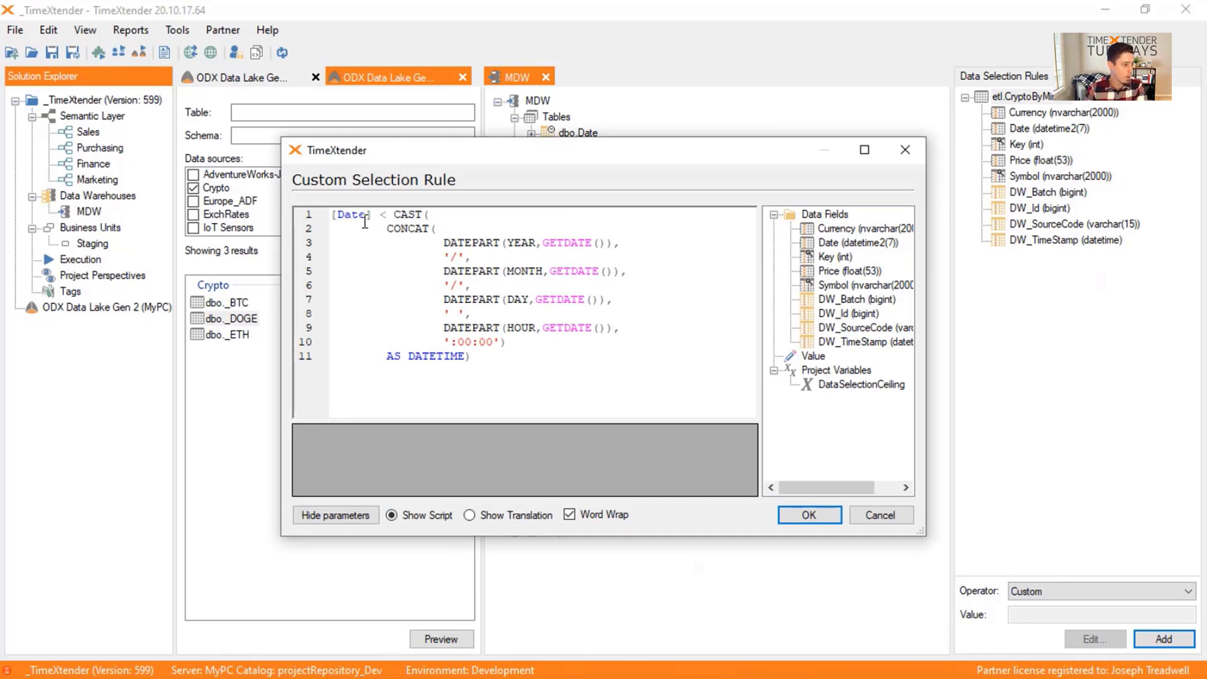
left_click_drag(372, 215, 304, 221)
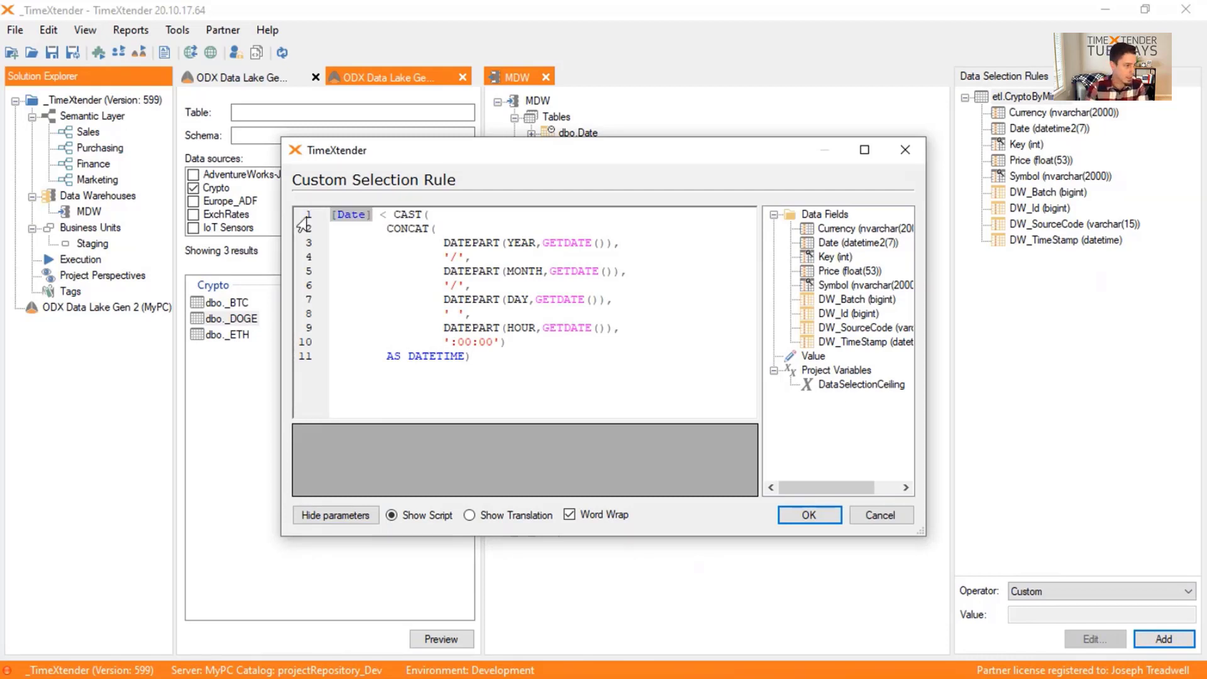
key("Right")
key("Left")
key("ctrl+space")
key("Return")
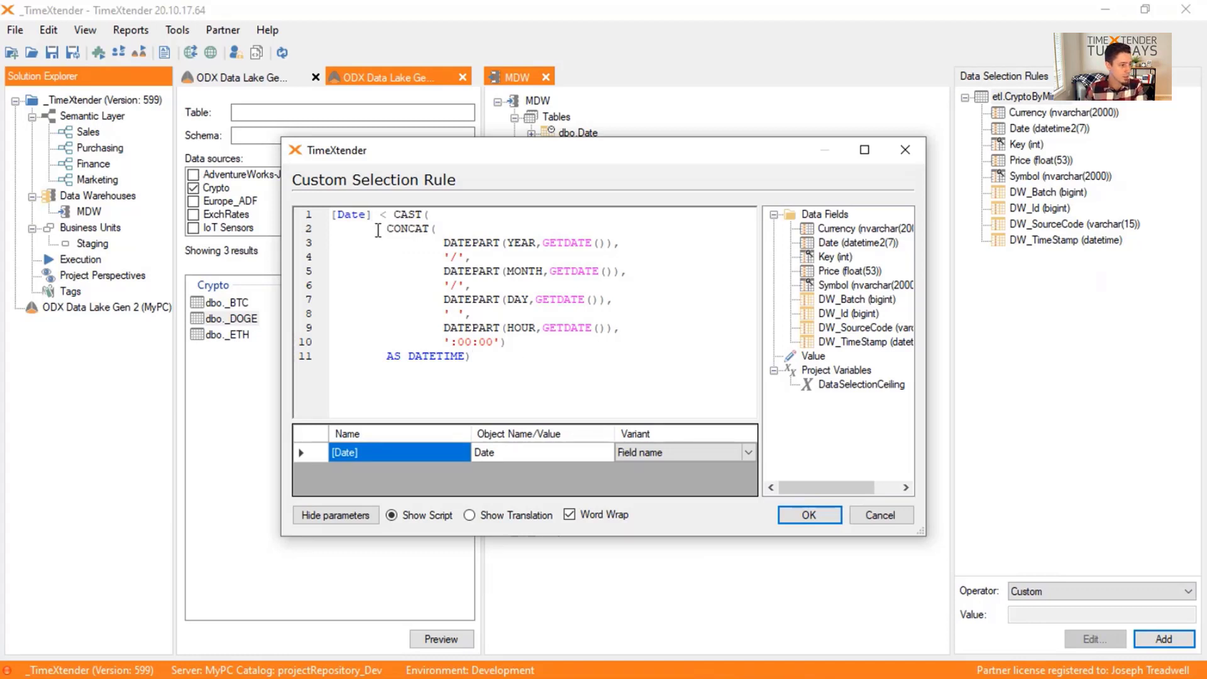
left_click_drag(387, 228, 635, 340)
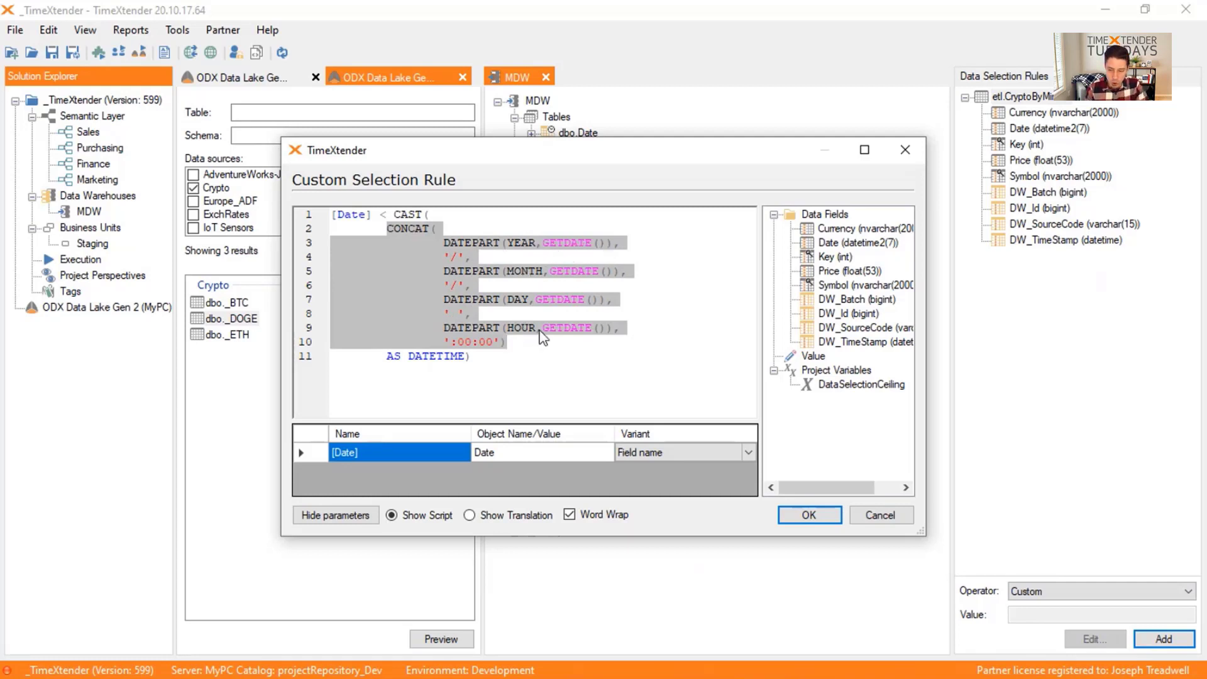
left_click(525, 342)
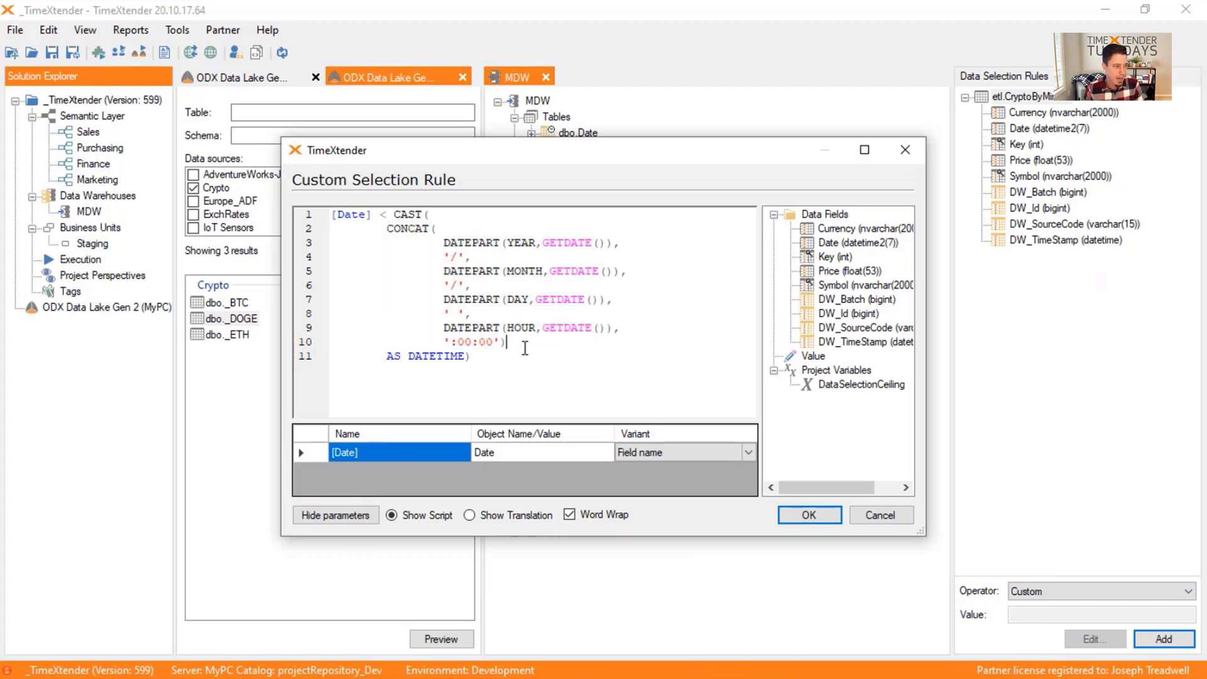
left_click(323, 218)
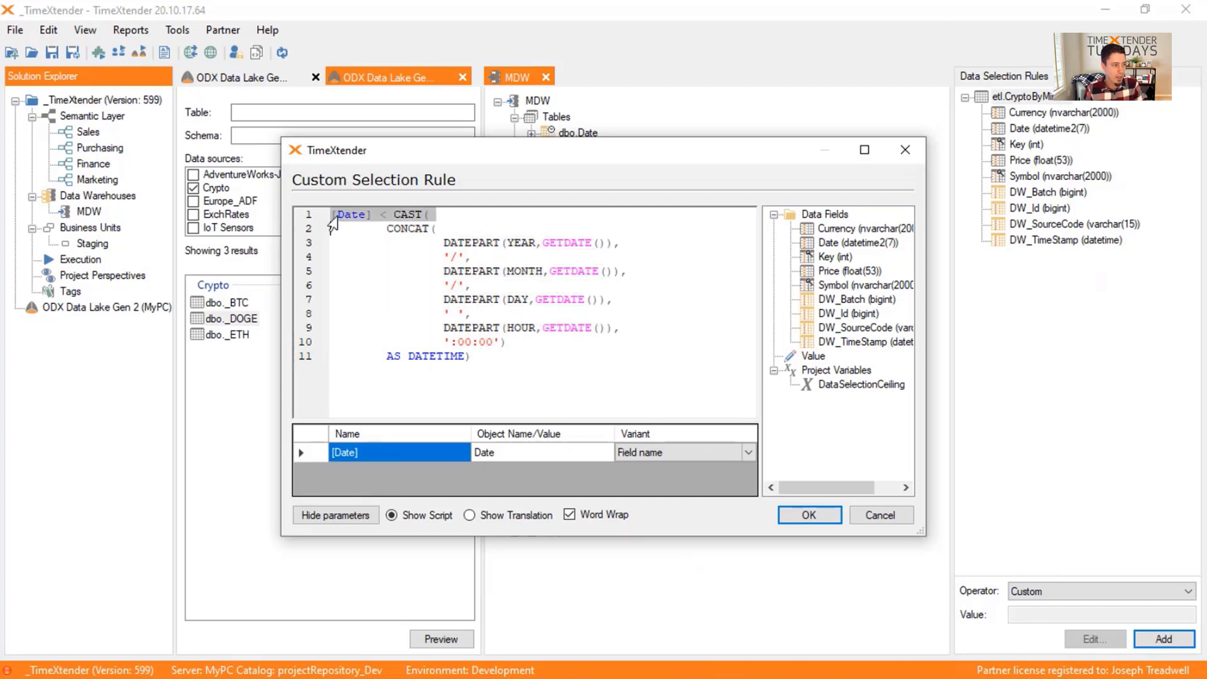
Step: Review the custom selection rule script and apply it to the HourlyCryptoPrice table
left_click(340, 227)
left_click_drag(371, 216, 331, 216)
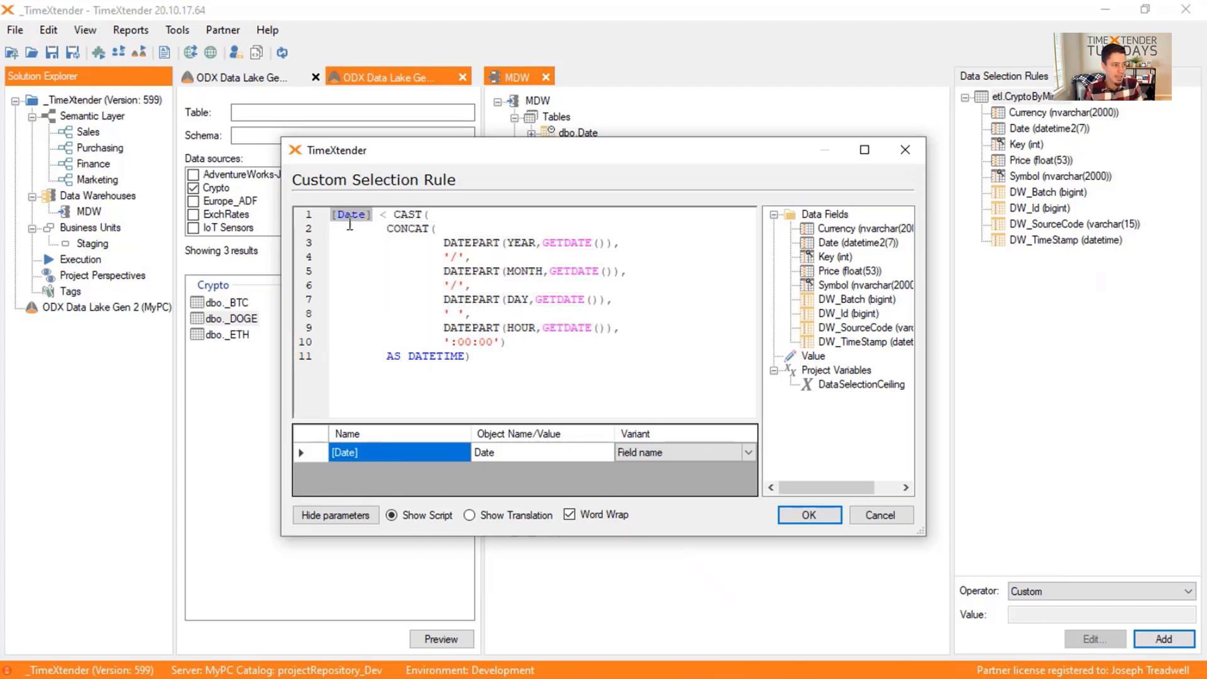
left_click_drag(429, 168, 827, 257)
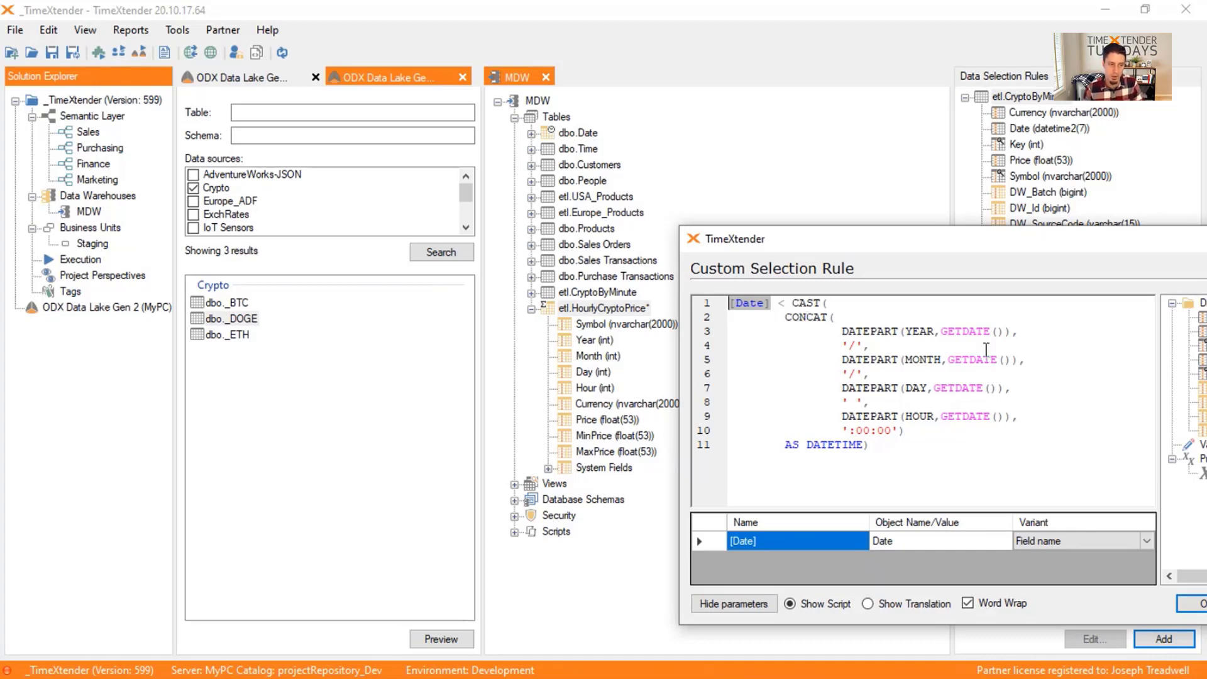
left_click_drag(966, 246, 758, 186)
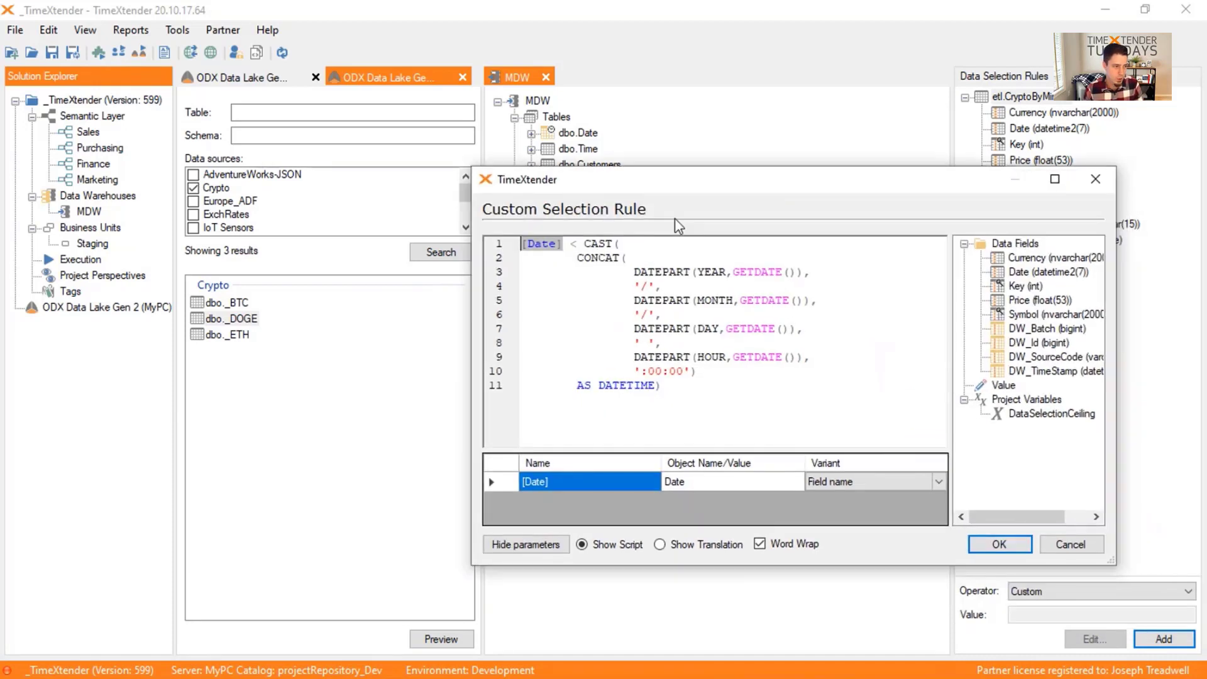
left_click(676, 388)
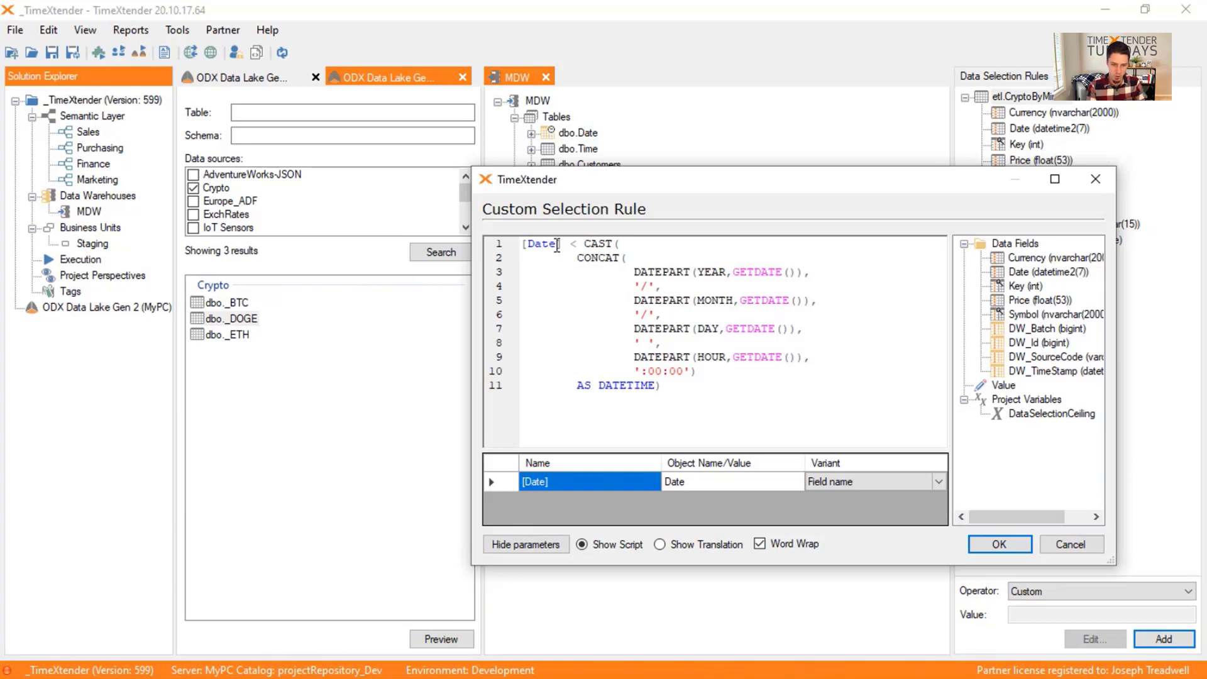
left_click(1000, 547)
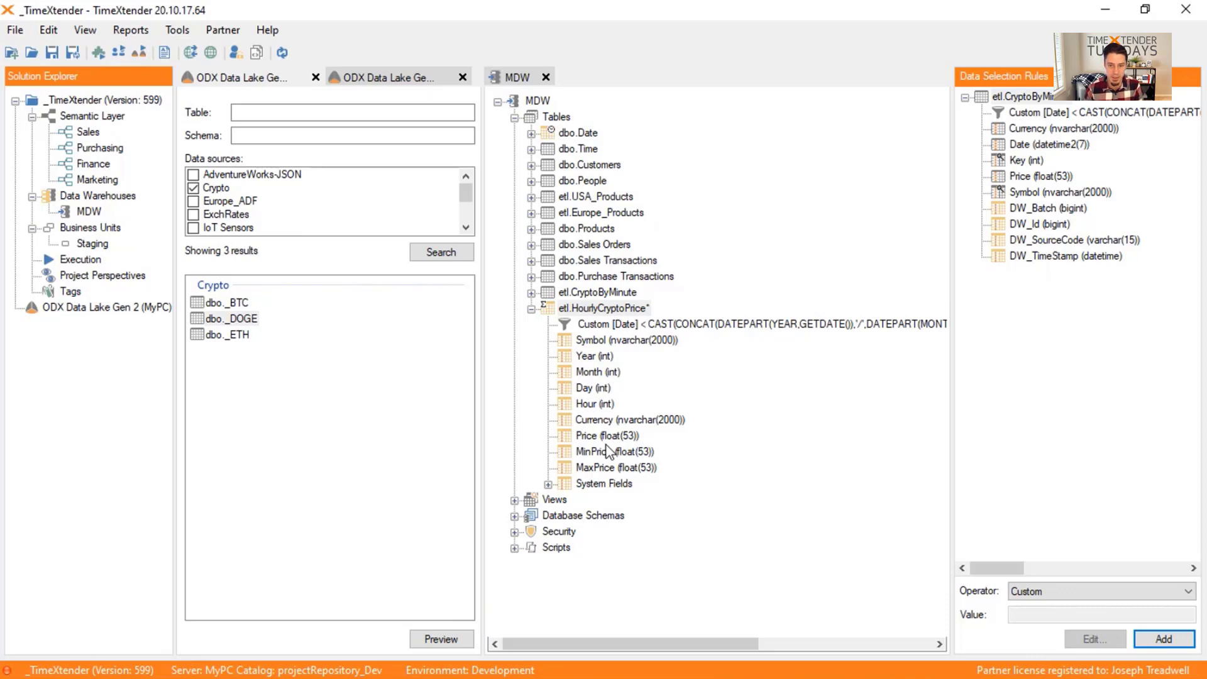
Step: Add a custom field named DateTime with the Date and time data type to the HourlyCryptoPrice table
right_click(603, 308)
left_click(707, 352)
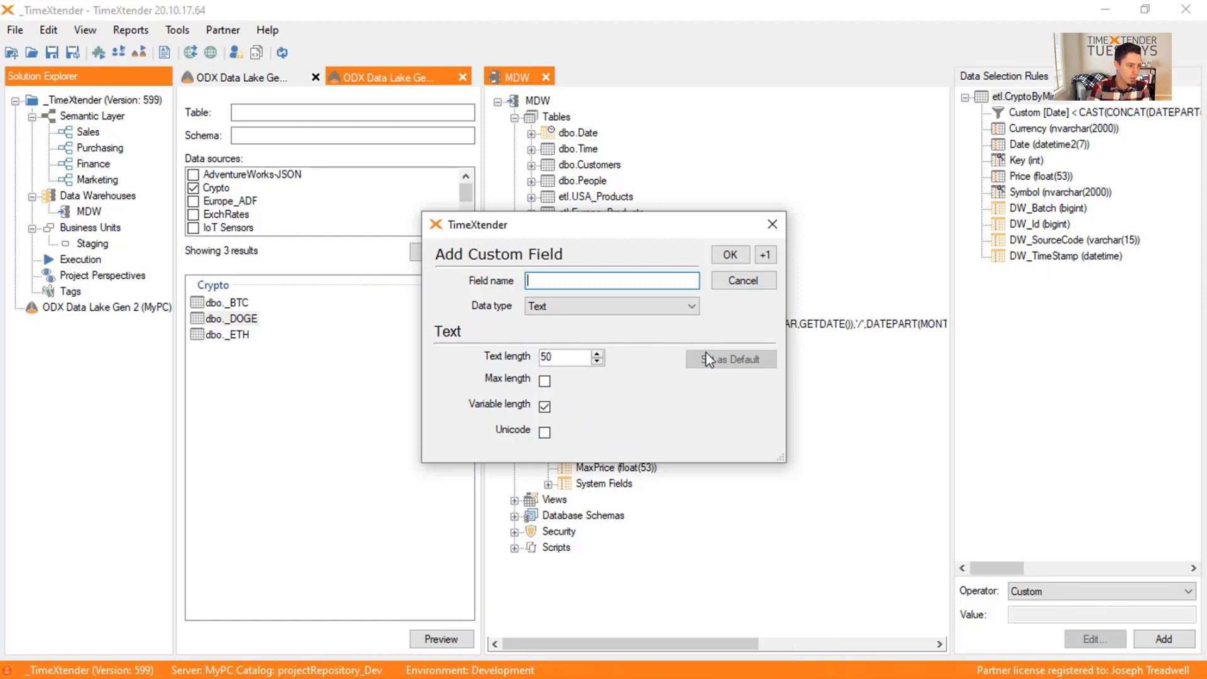
type("DateTime")
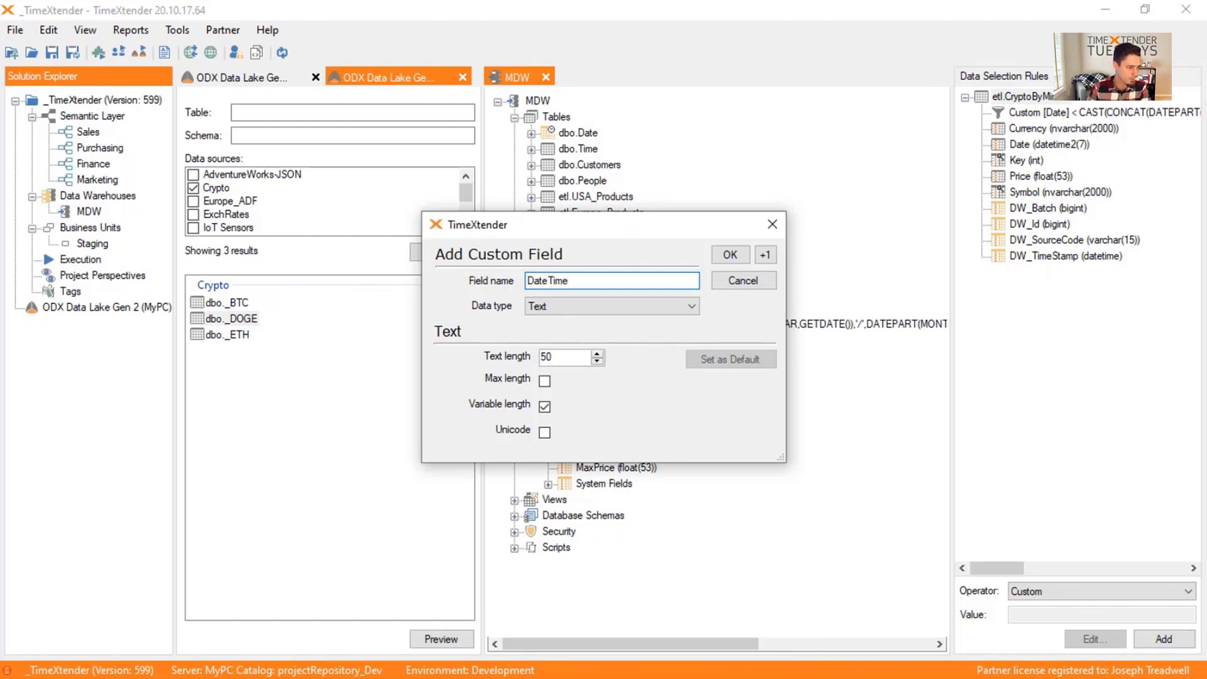
key("Tab")
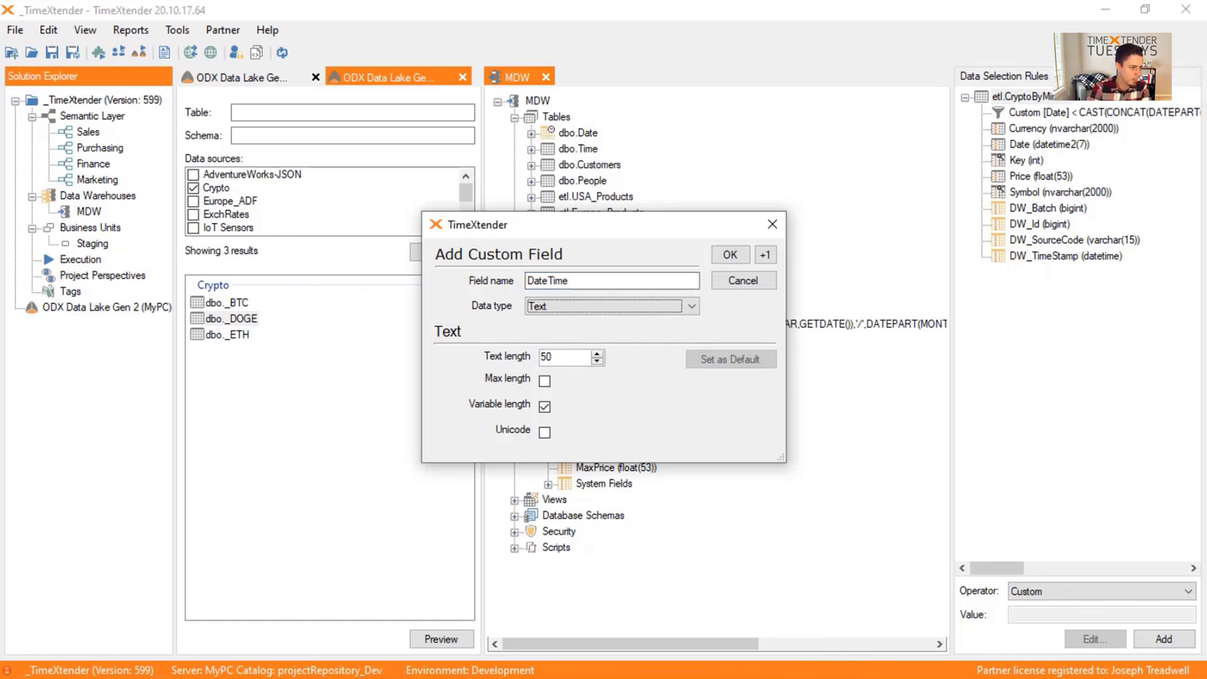
key("d")
left_click(691, 306)
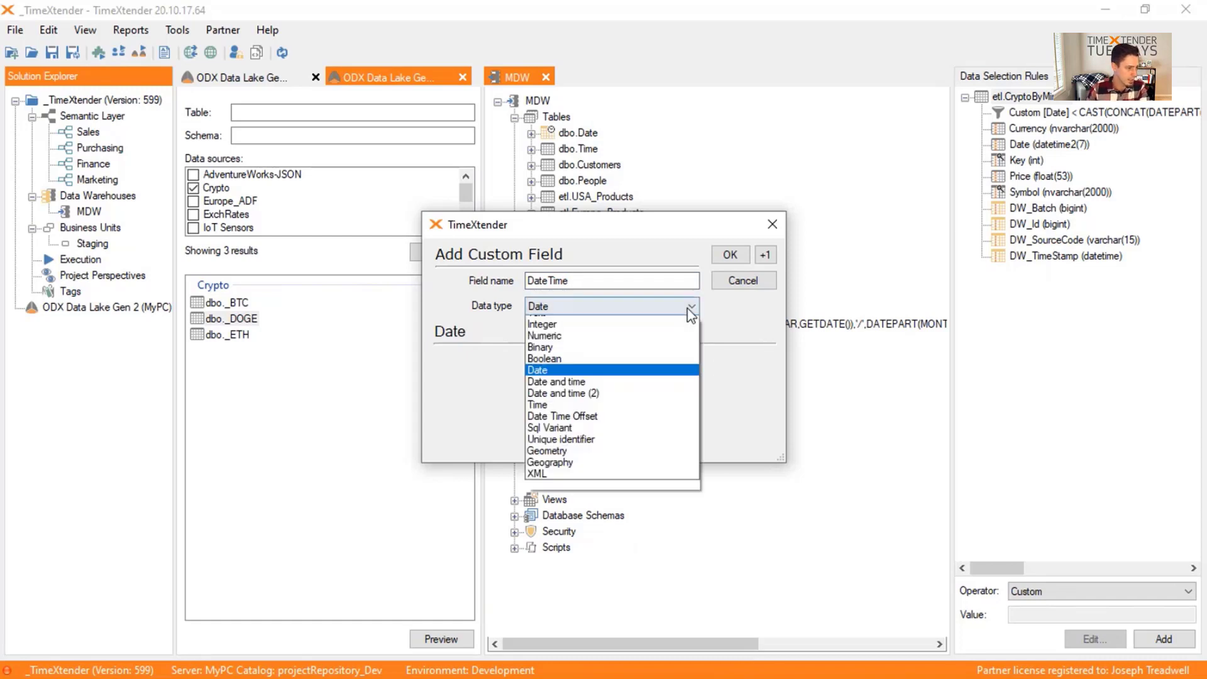
left_click(568, 391)
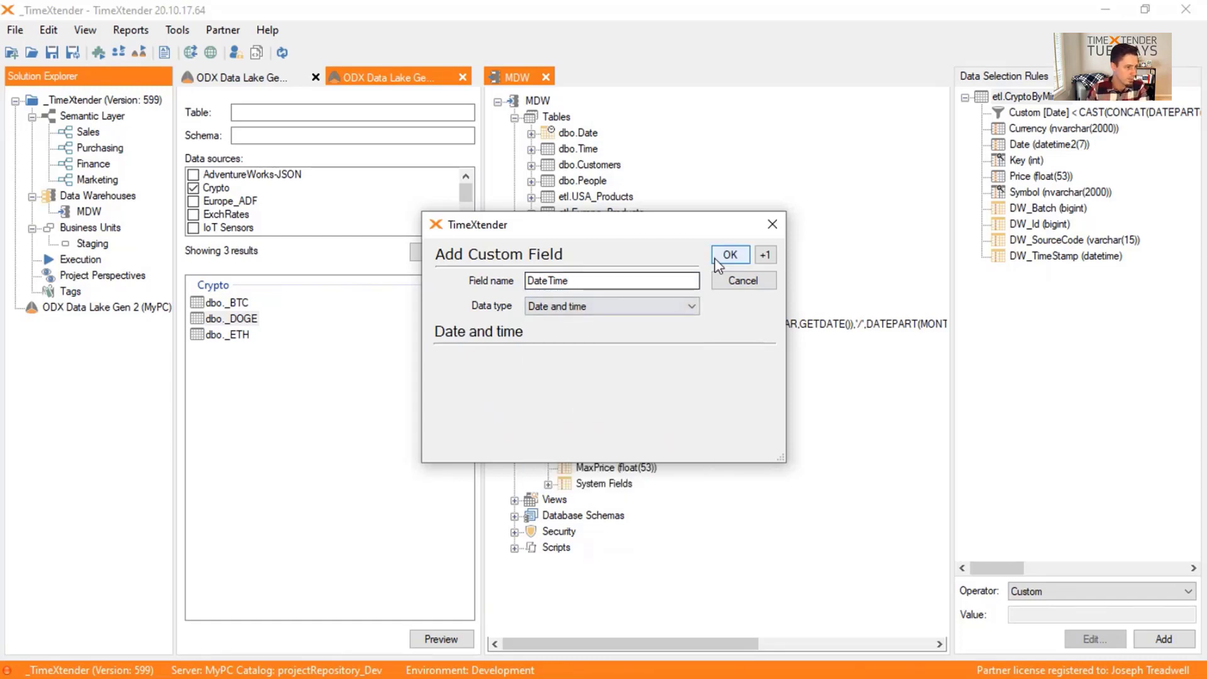
left_click(731, 255)
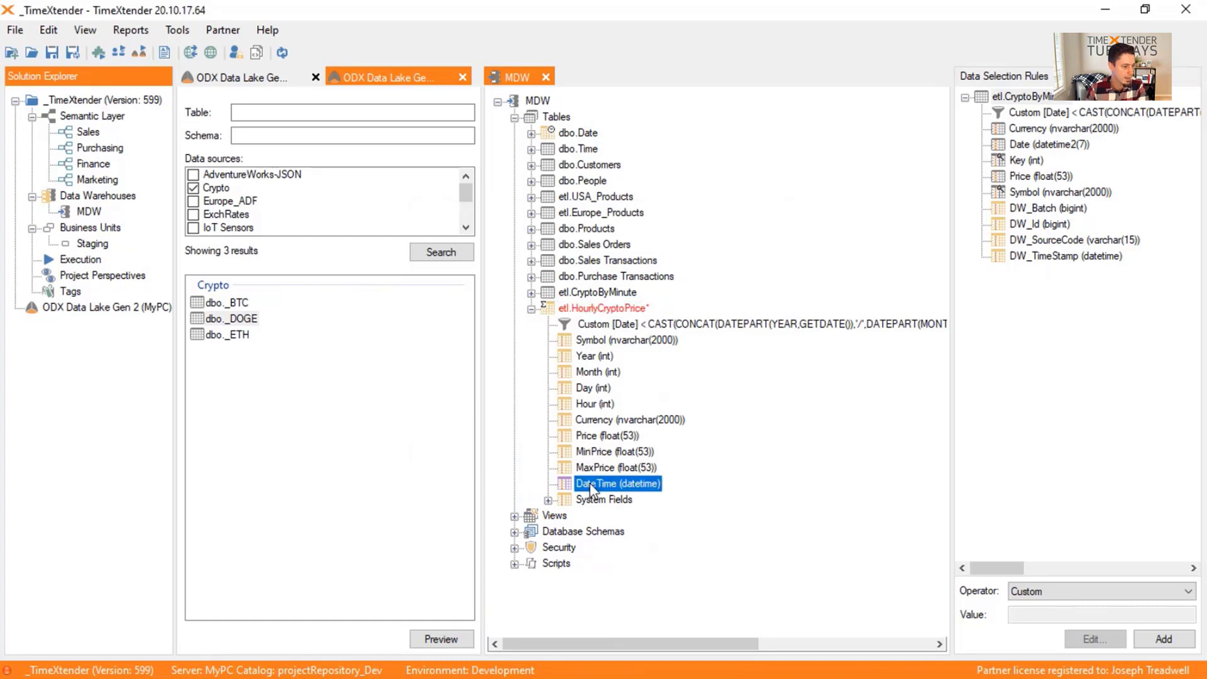
Step: Look through the SQL snippets offered for the DateTime field and in the project's snippet list
right_click(590, 489)
mouse_move(763, 488)
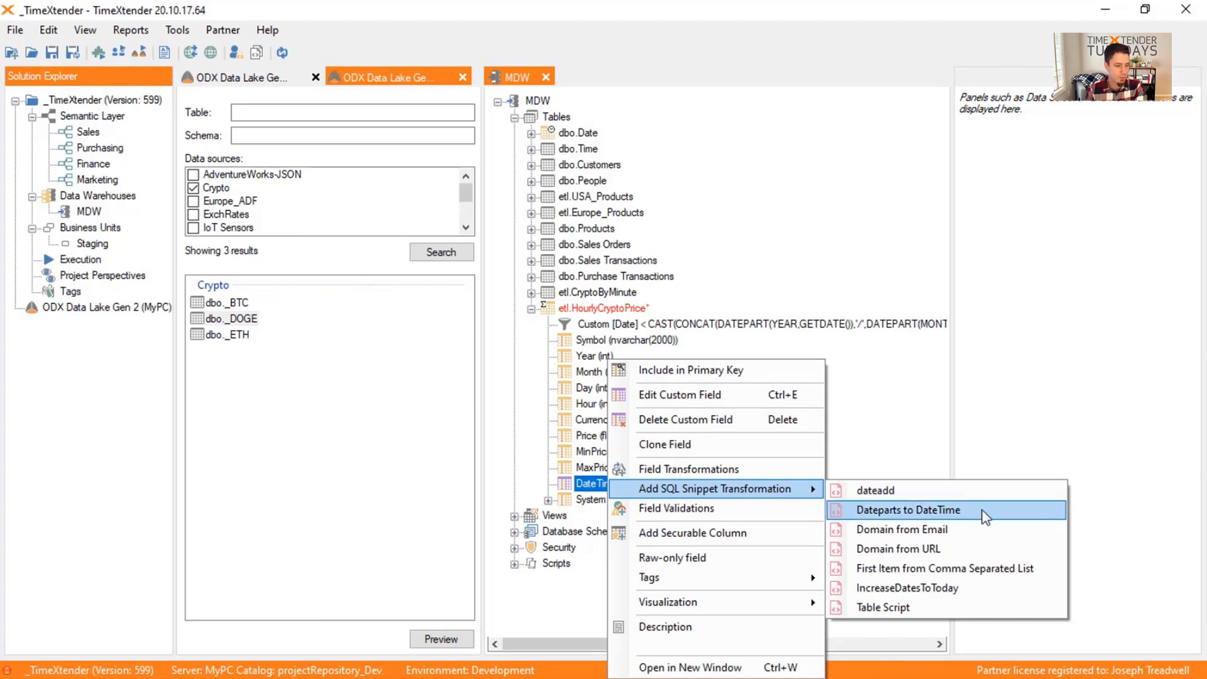
left_click(584, 483)
left_click(183, 30)
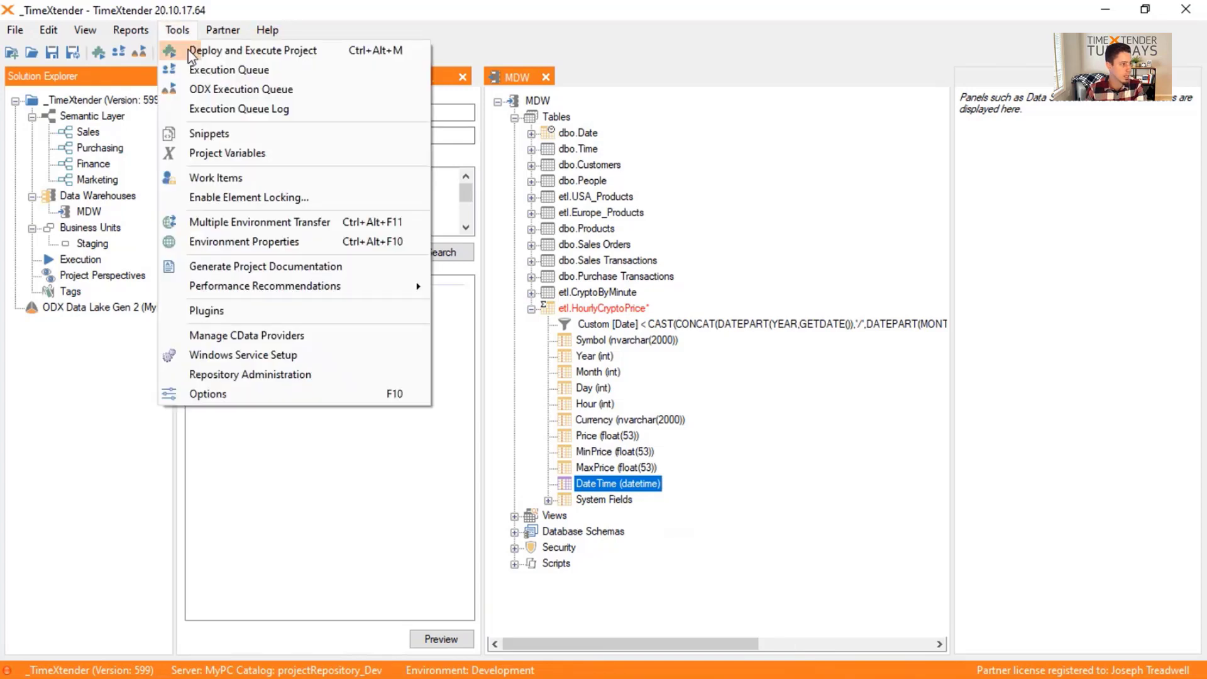
left_click(203, 131)
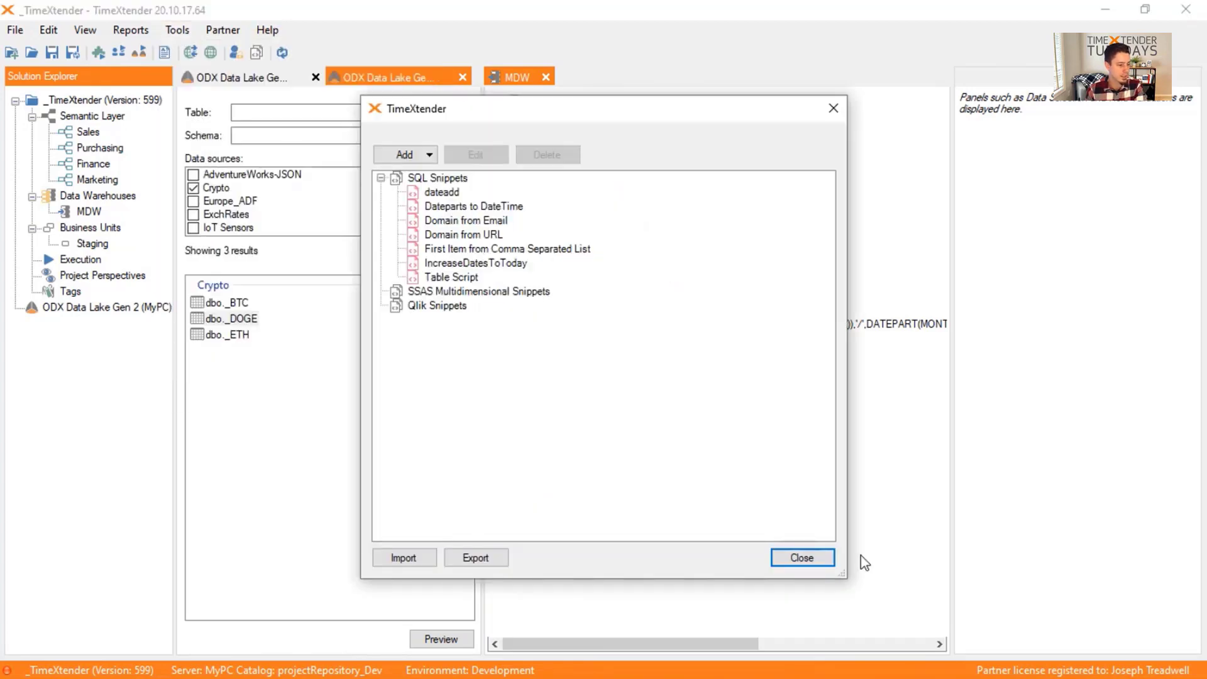
left_click(814, 561)
Step: Start a Dateparts to DateTime SQL snippet transformation on the DateTime field and review its script and parameters
right_click(632, 489)
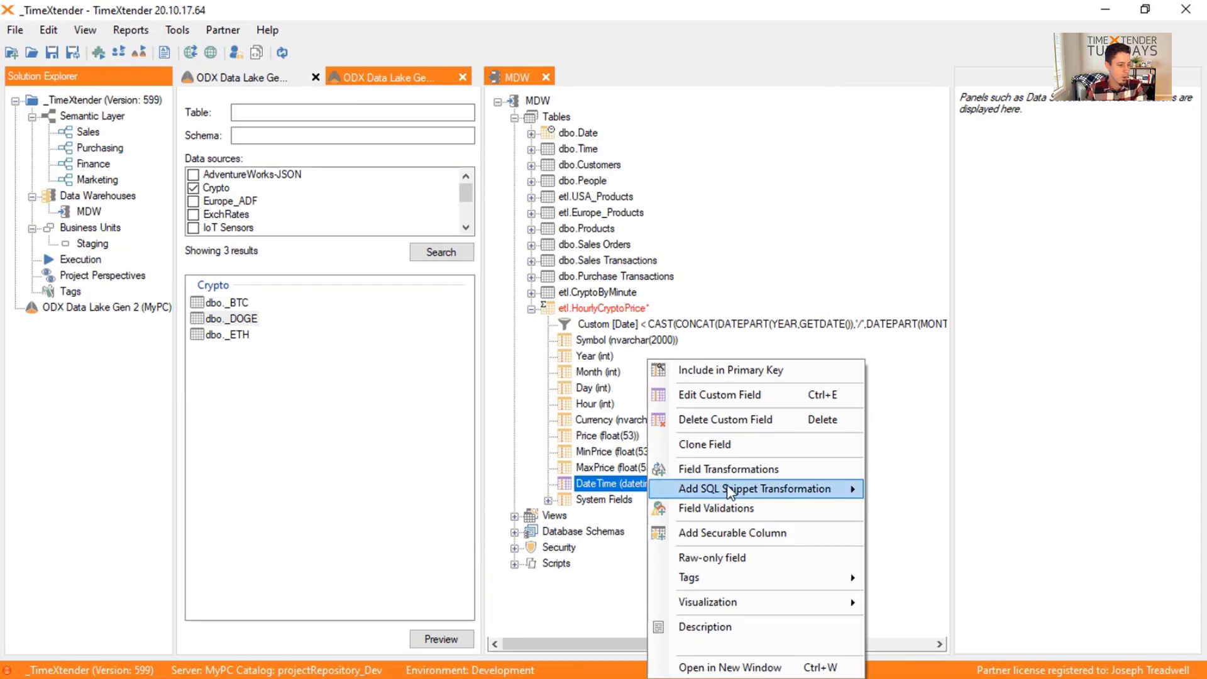
mouse_move(810, 489)
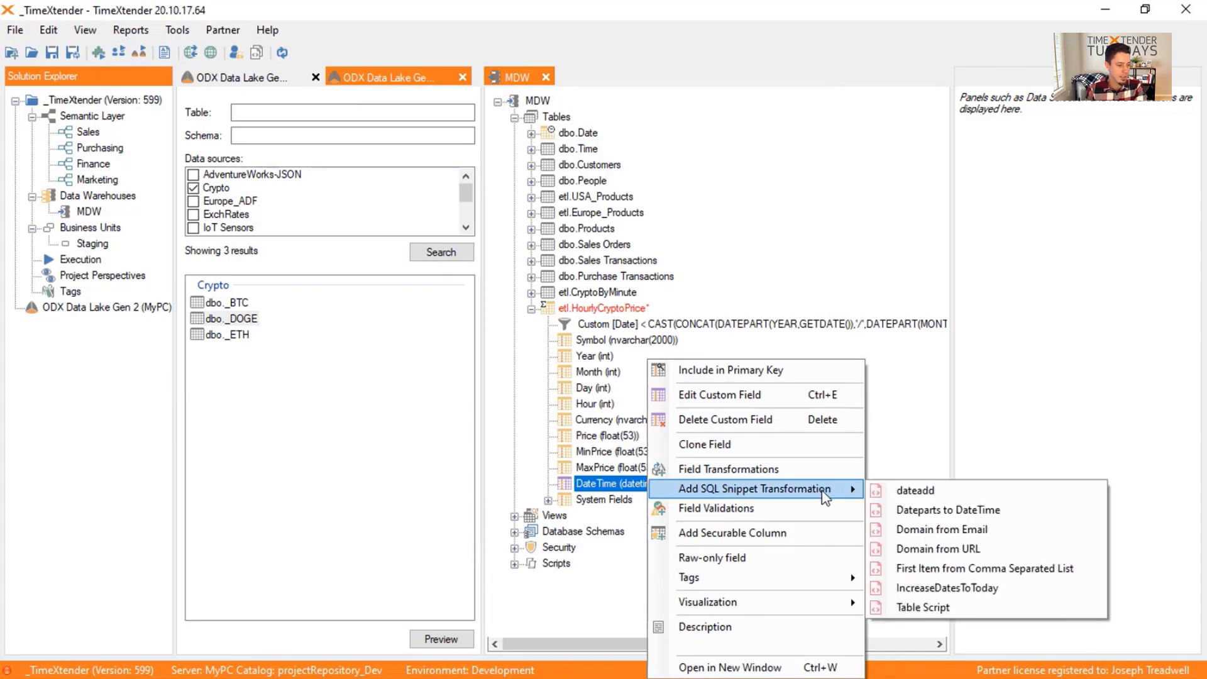
left_click(1013, 510)
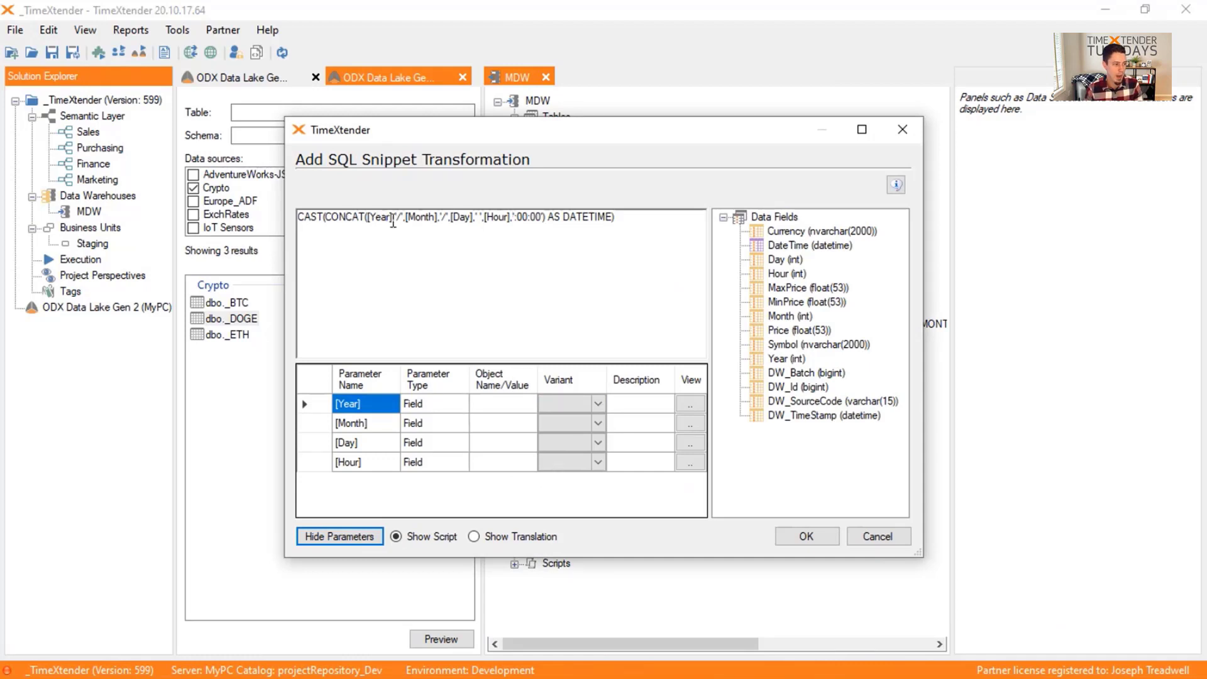
left_click_drag(299, 221, 662, 224)
left_click(660, 224)
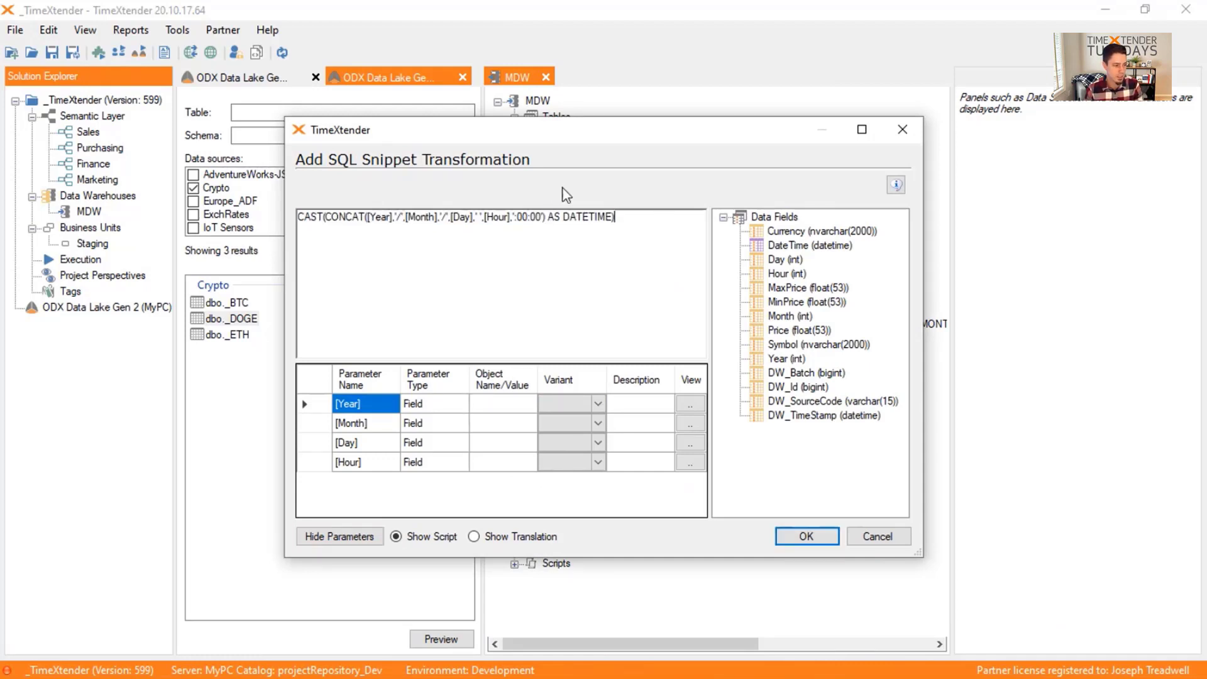
double_click(380, 217)
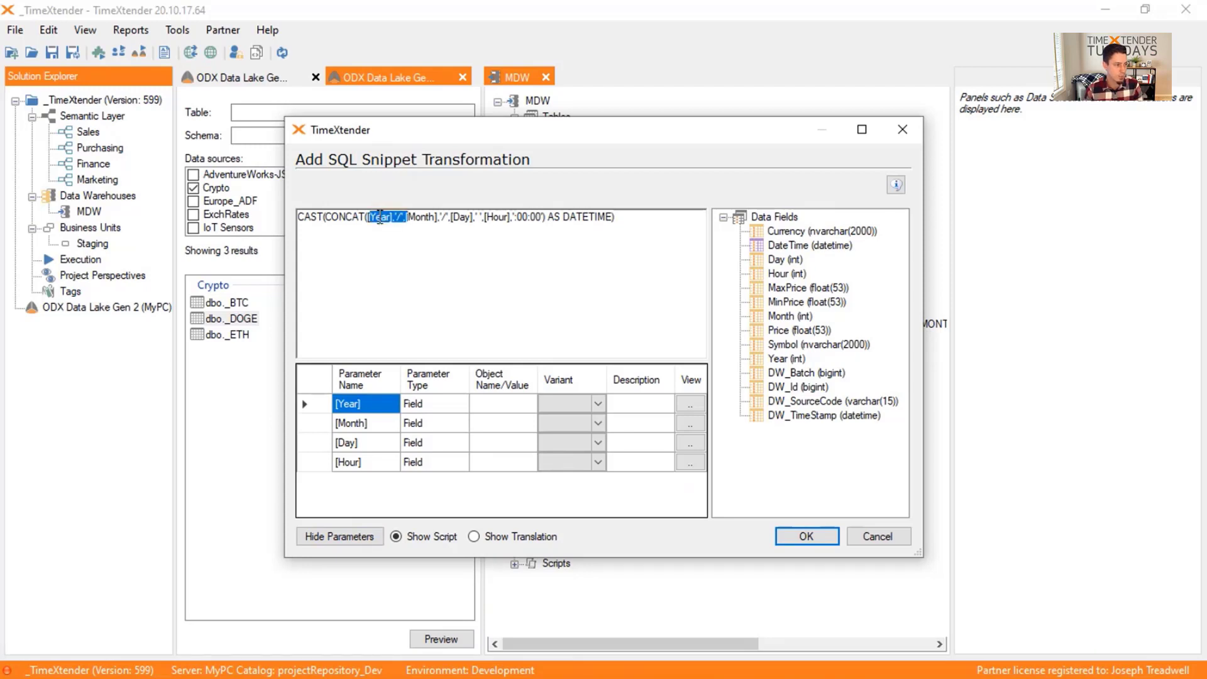
left_click(373, 424)
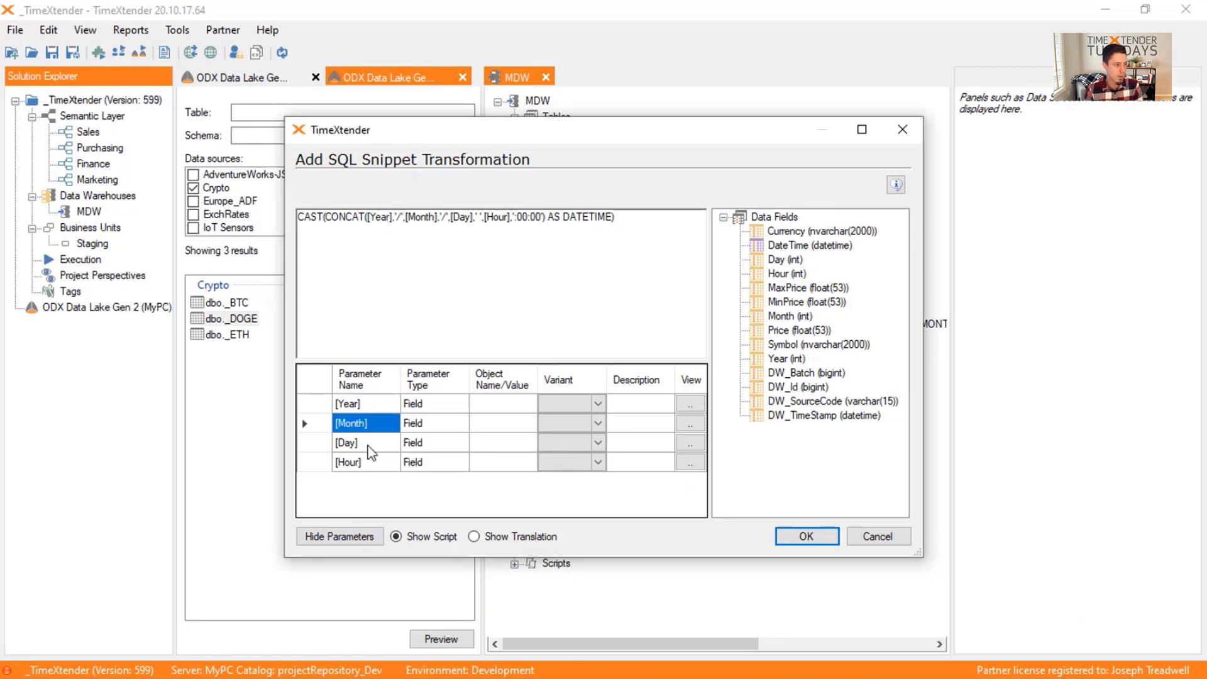
left_click(368, 444)
left_click(369, 464)
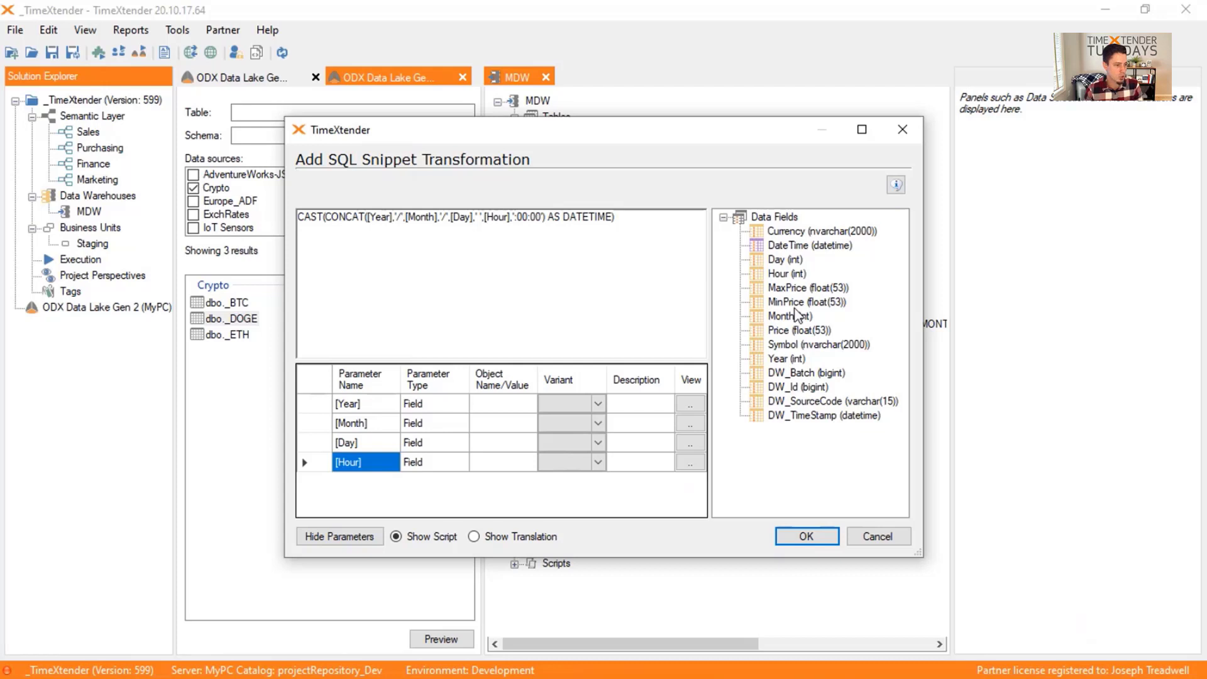
Step: Map the Year, Month, Day and Hour fields to the matching snippet parameters and add the transformation
left_click_drag(784, 359, 495, 409)
left_click_drag(785, 317, 478, 431)
left_click_drag(784, 259, 479, 442)
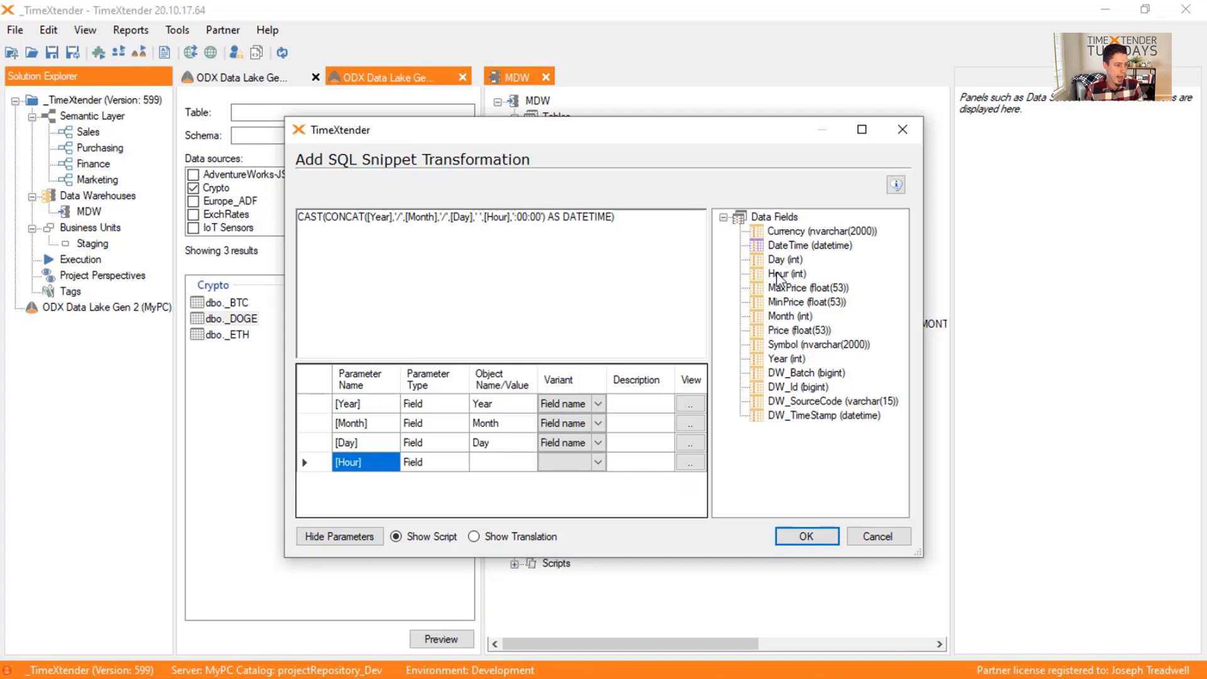
left_click_drag(787, 274, 482, 462)
left_click_drag(371, 221, 517, 224)
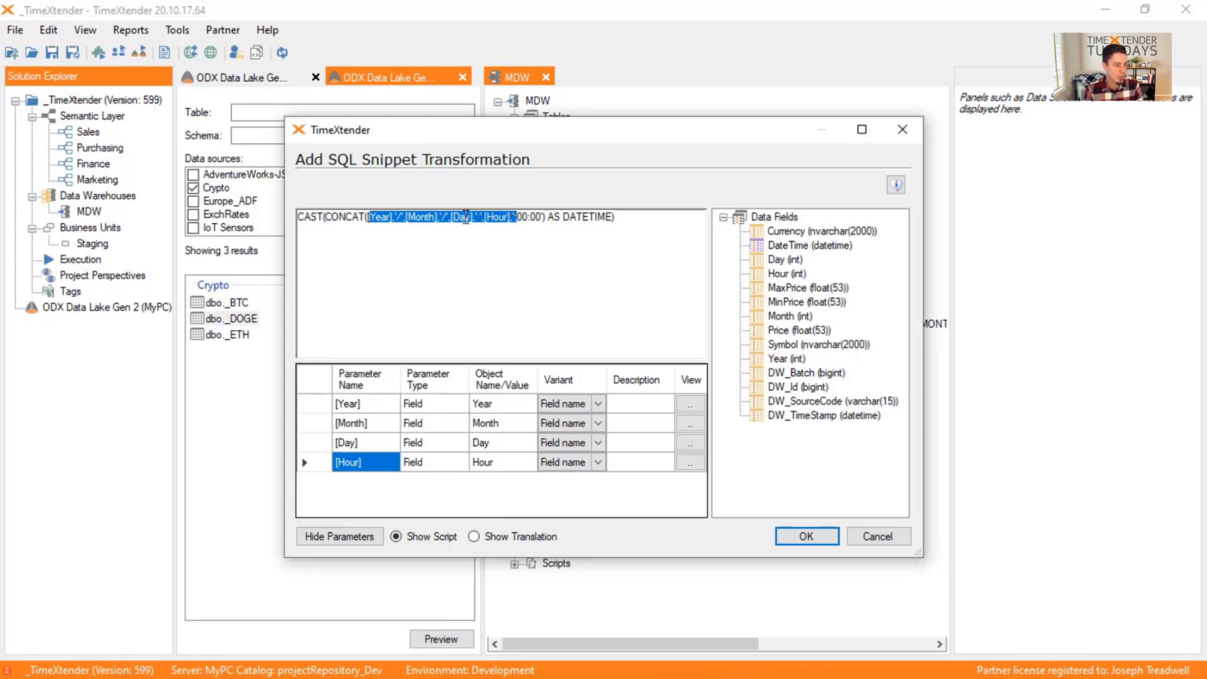
left_click_drag(529, 135, 500, 192)
left_click_drag(654, 255, 320, 252)
left_click(691, 267)
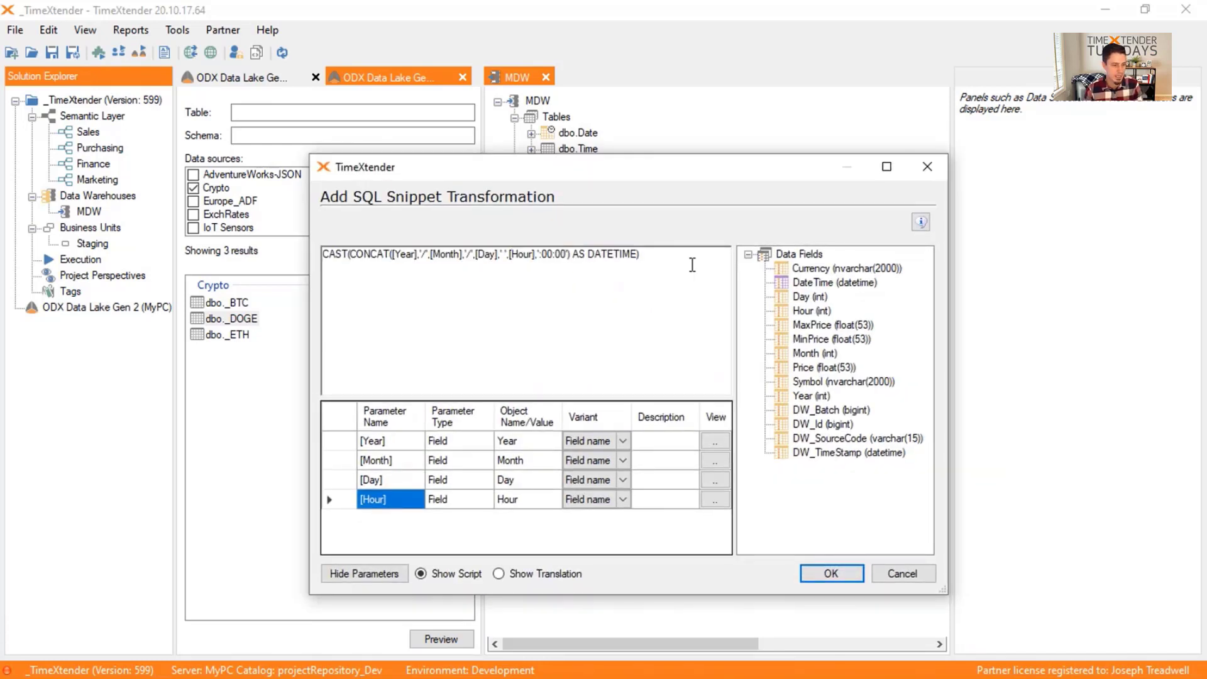
left_click(830, 577)
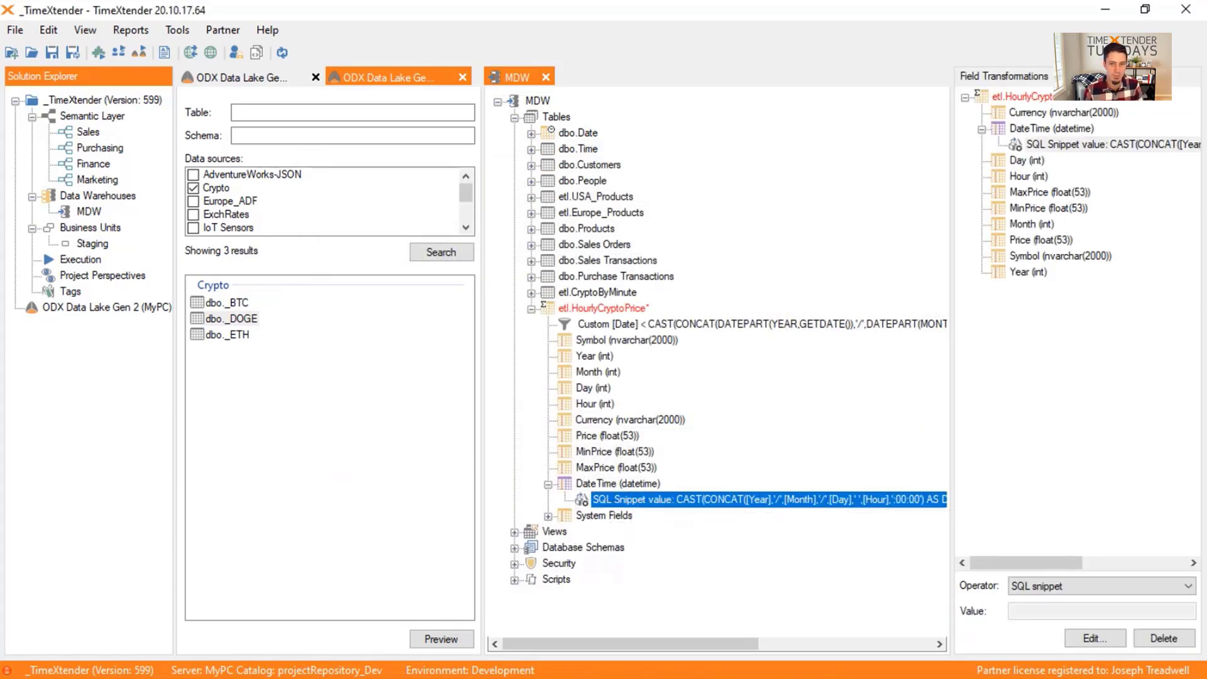
Step: Switch to the presentation to read the overview of snapshot table steps, and return to TimeXtender
key("alt+Tab")
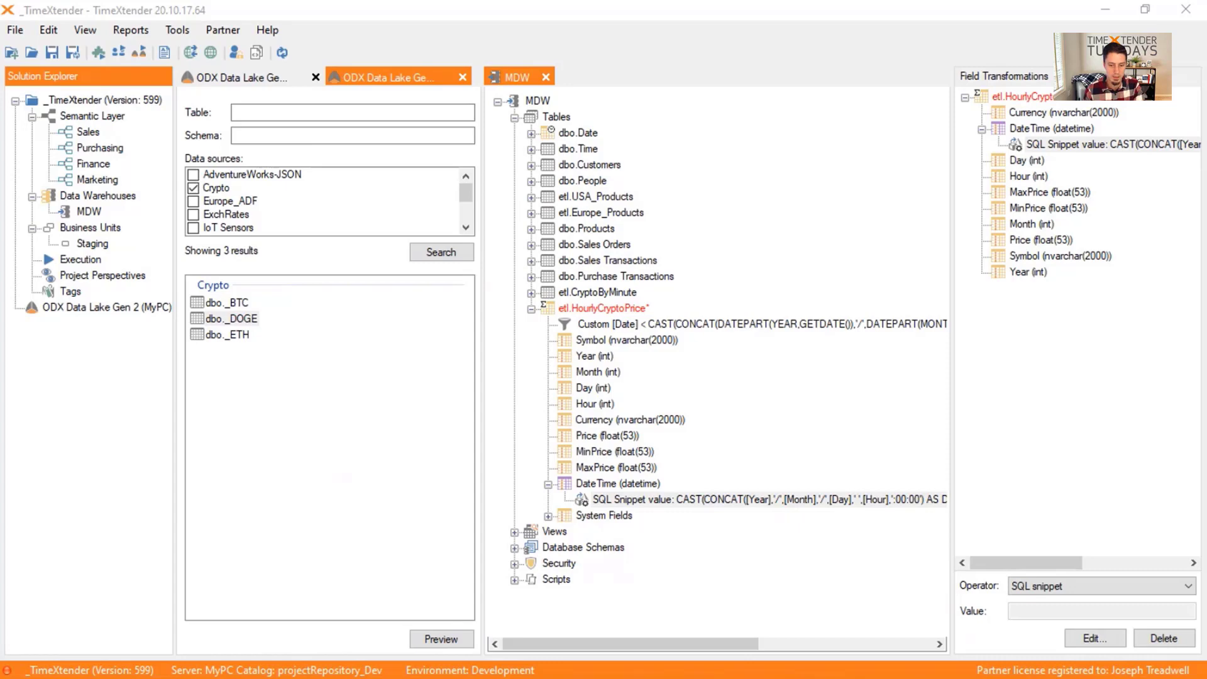
key("alt+Tab")
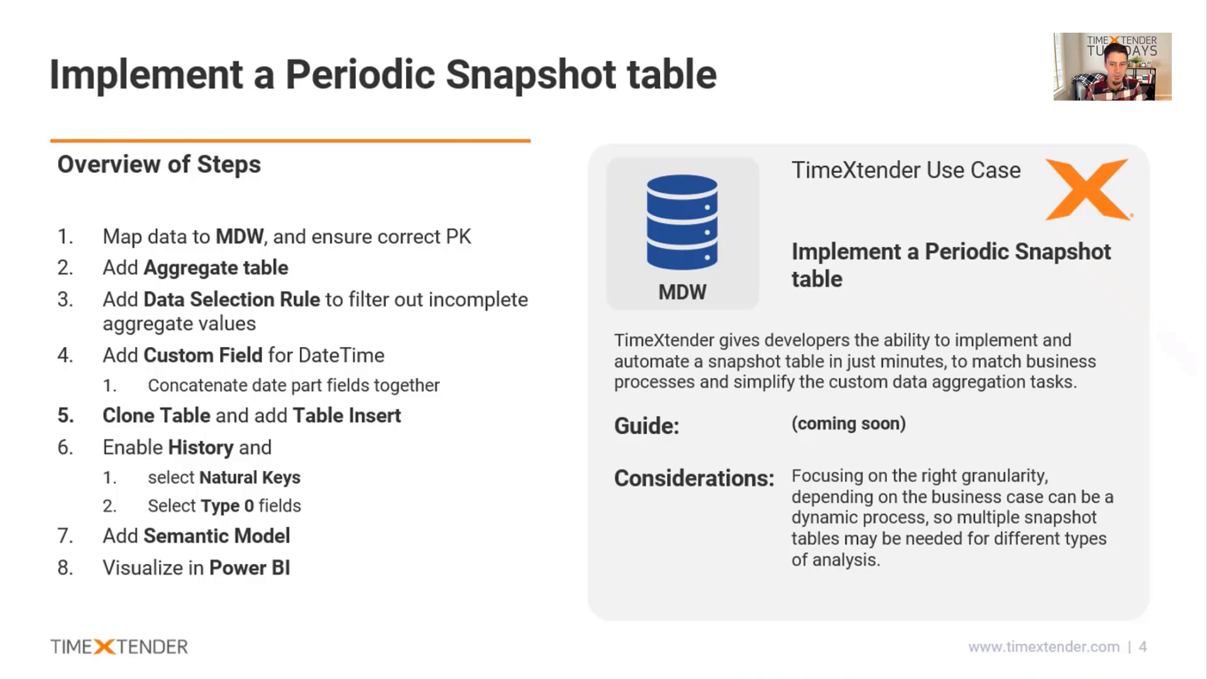
key("alt+Tab")
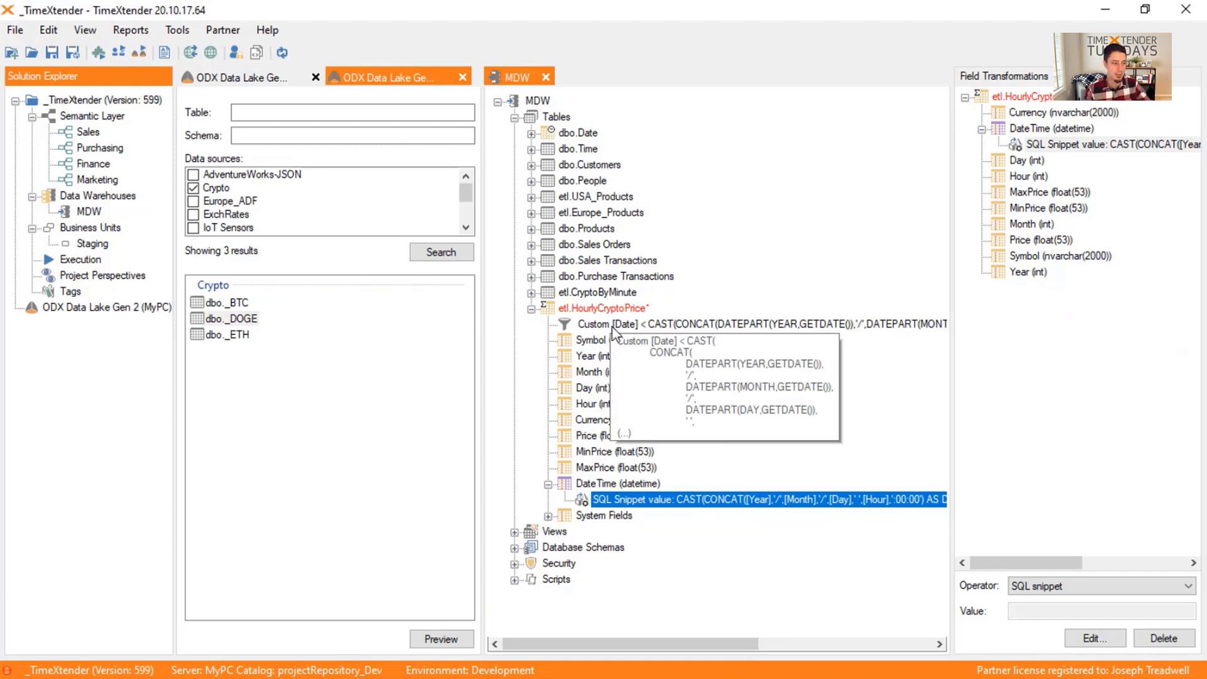
Step: Collapse the DateTime field and clone the structure of the HourlyCryptoPrice table
left_click(588, 294)
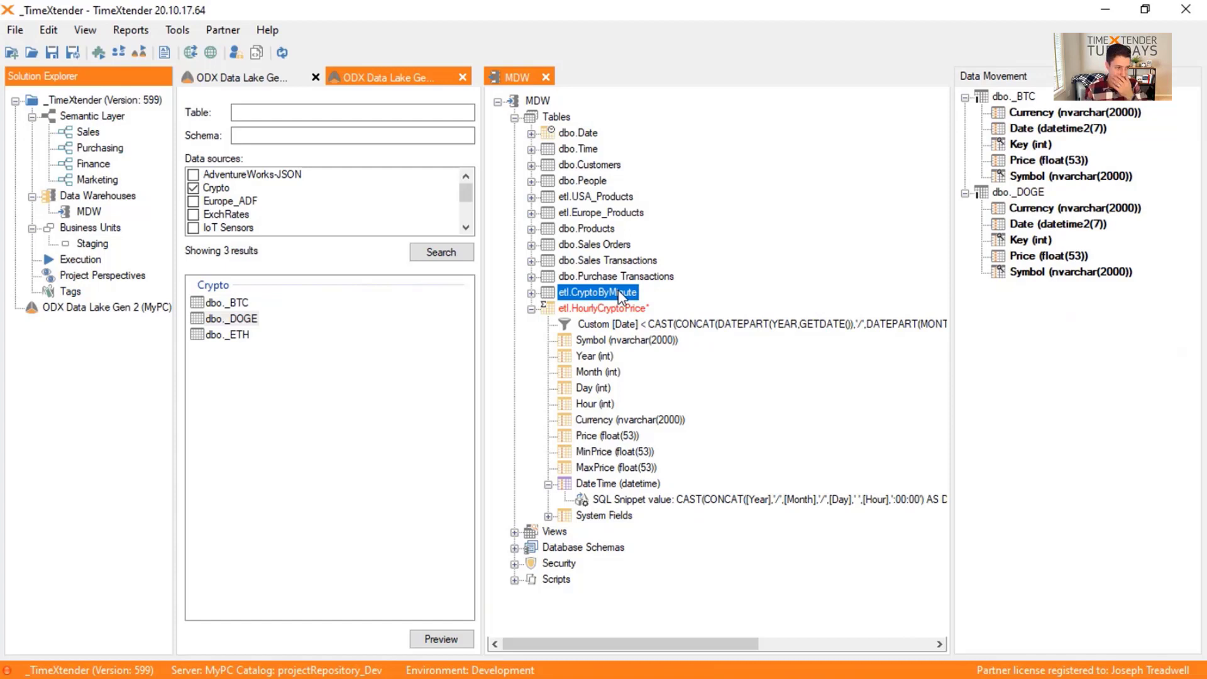
left_click(548, 484)
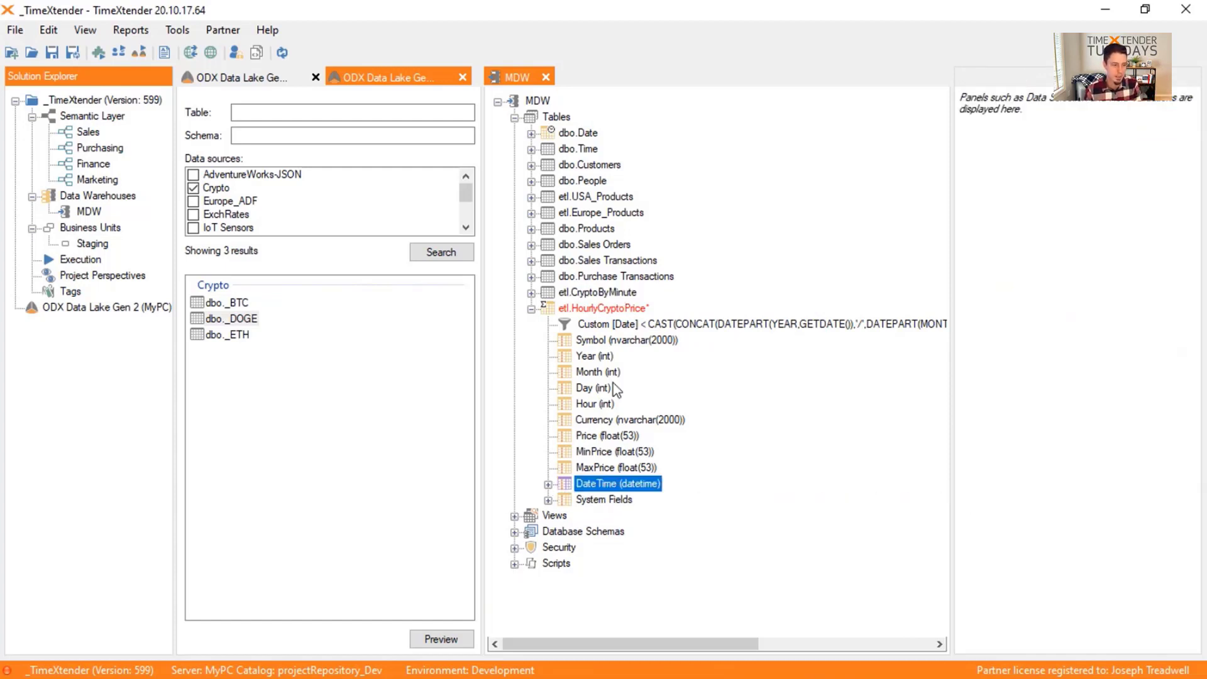
right_click(597, 309)
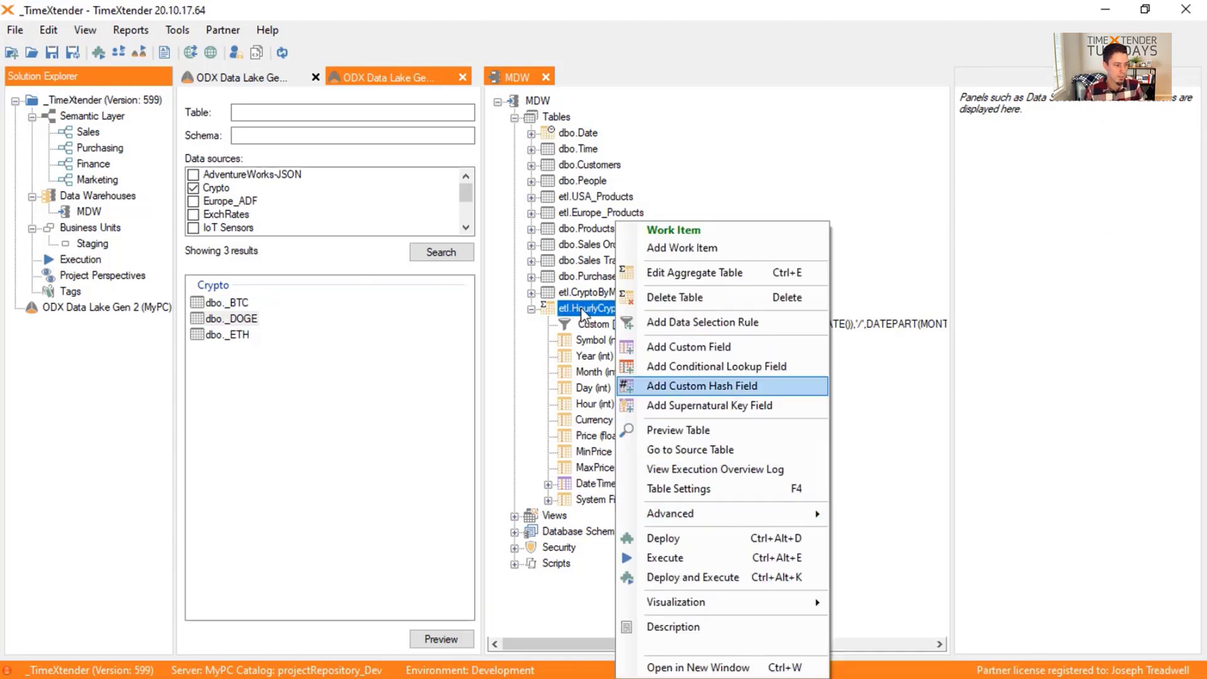
mouse_move(785, 517)
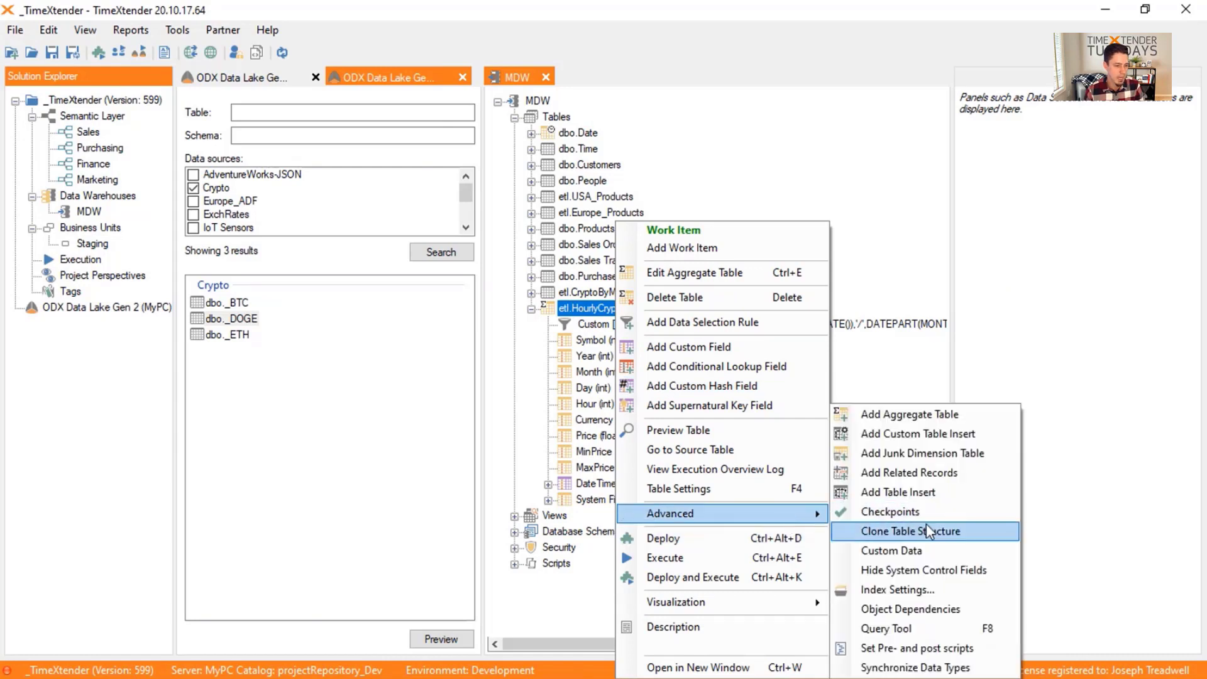
left_click(967, 530)
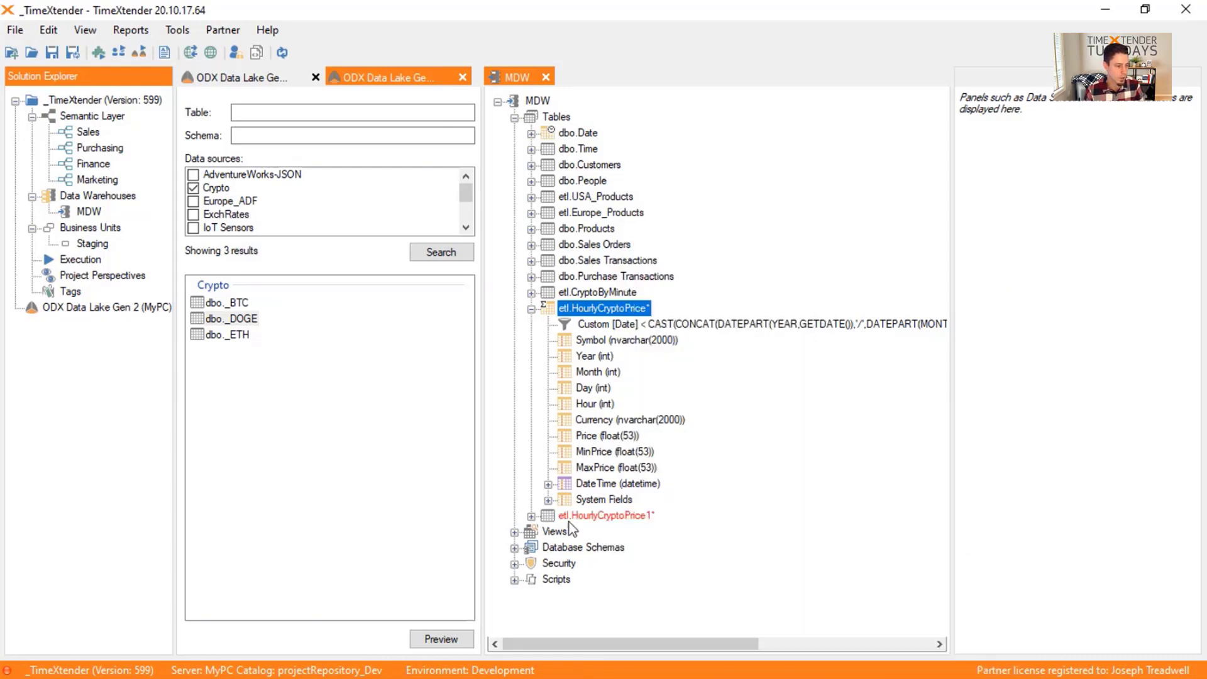
Step: Expand the cloned HourlyCryptoPrice table and rename it CryptoHourlySnapshot
double_click(546, 515)
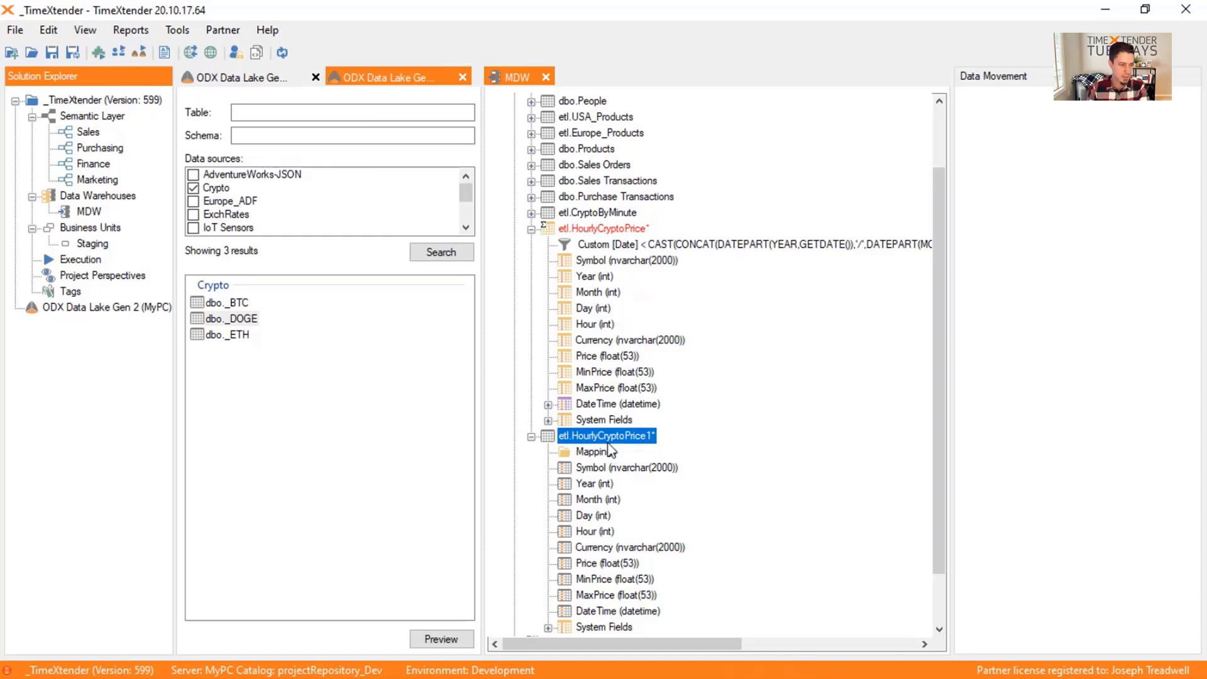
scroll(607, 421, "down", 1)
key("F2")
type("C")
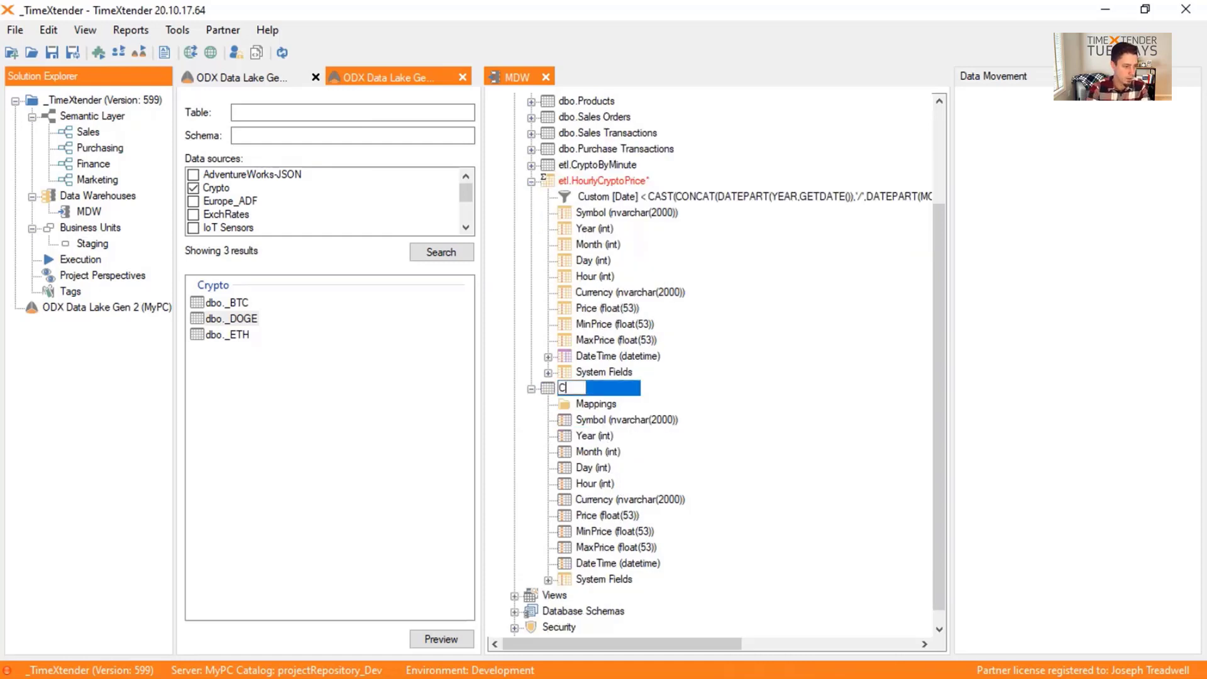
type("ryptoP")
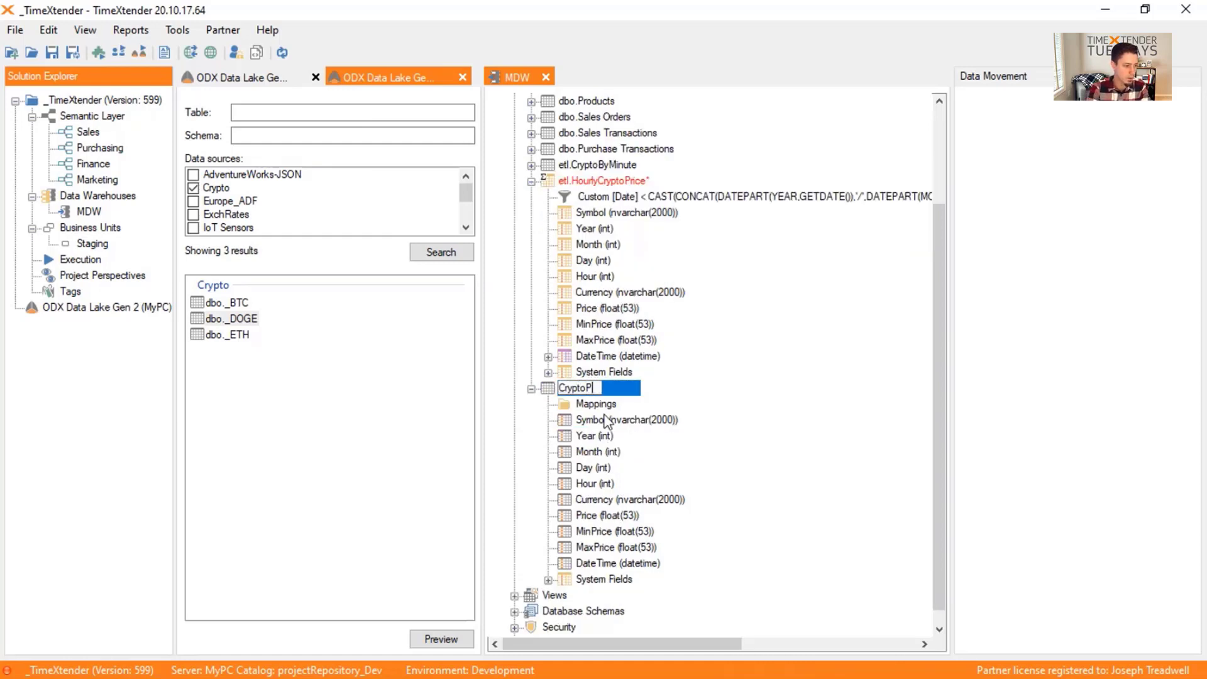
type("eriodicSna")
key("BackSpace")
key("BackSpace")
key("BackSpace")
key("BackSpace")
key("BackSpace")
key("BackSpace")
key("BackSpace")
key("BackSpace")
key("BackSpace")
key("BackSpace")
key("BackSpace")
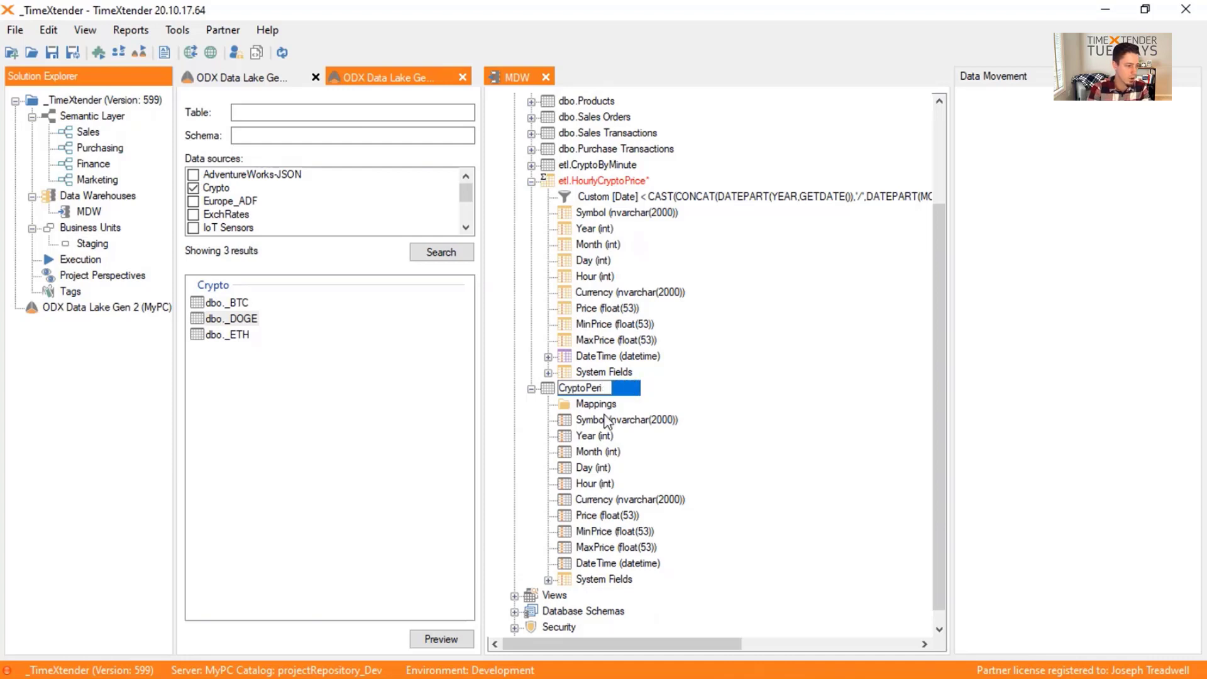
type("Hourly")
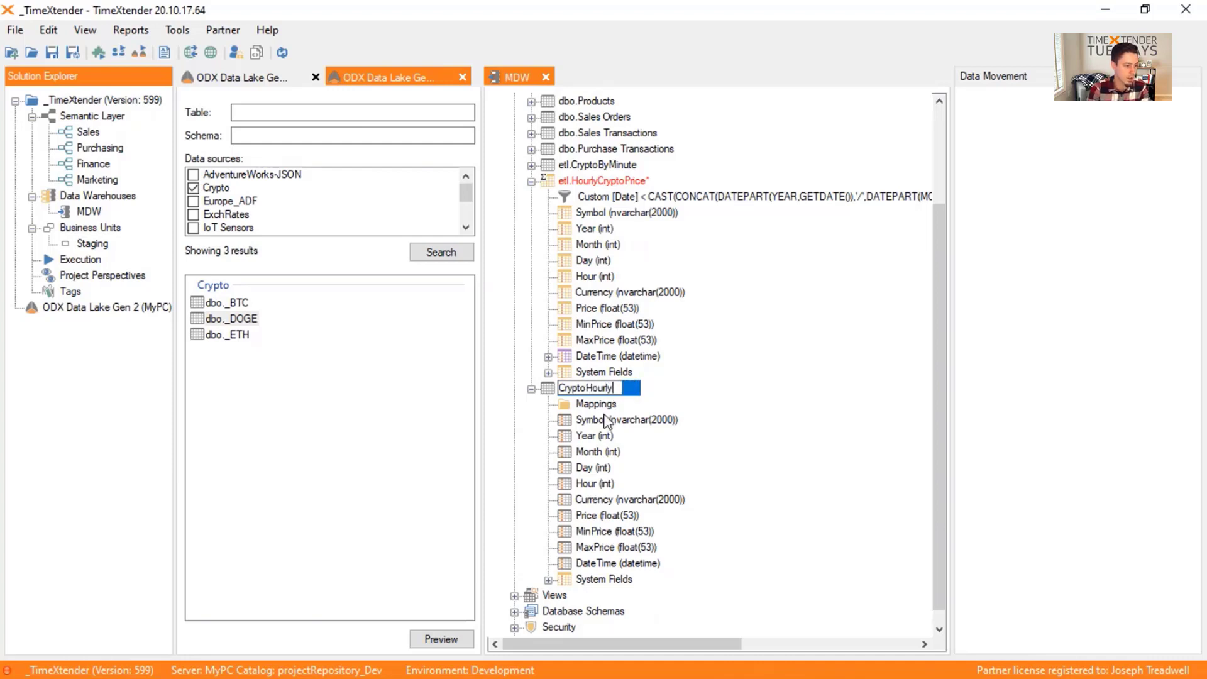
type("Snapshot")
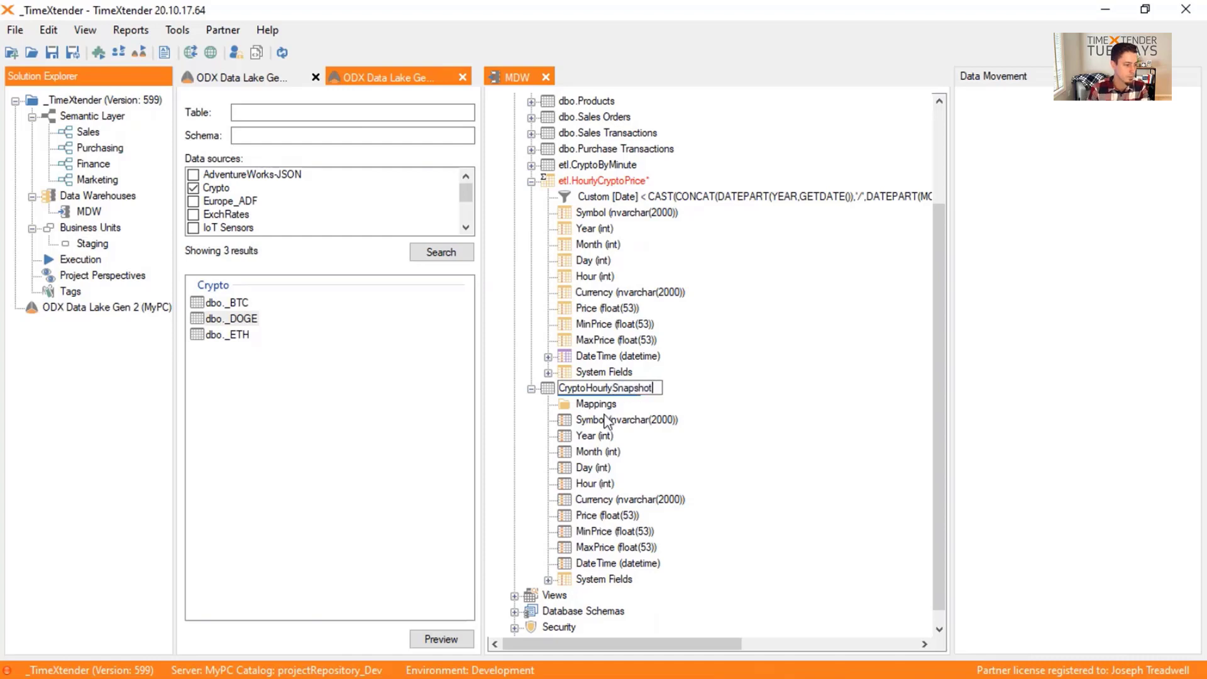
key("Return")
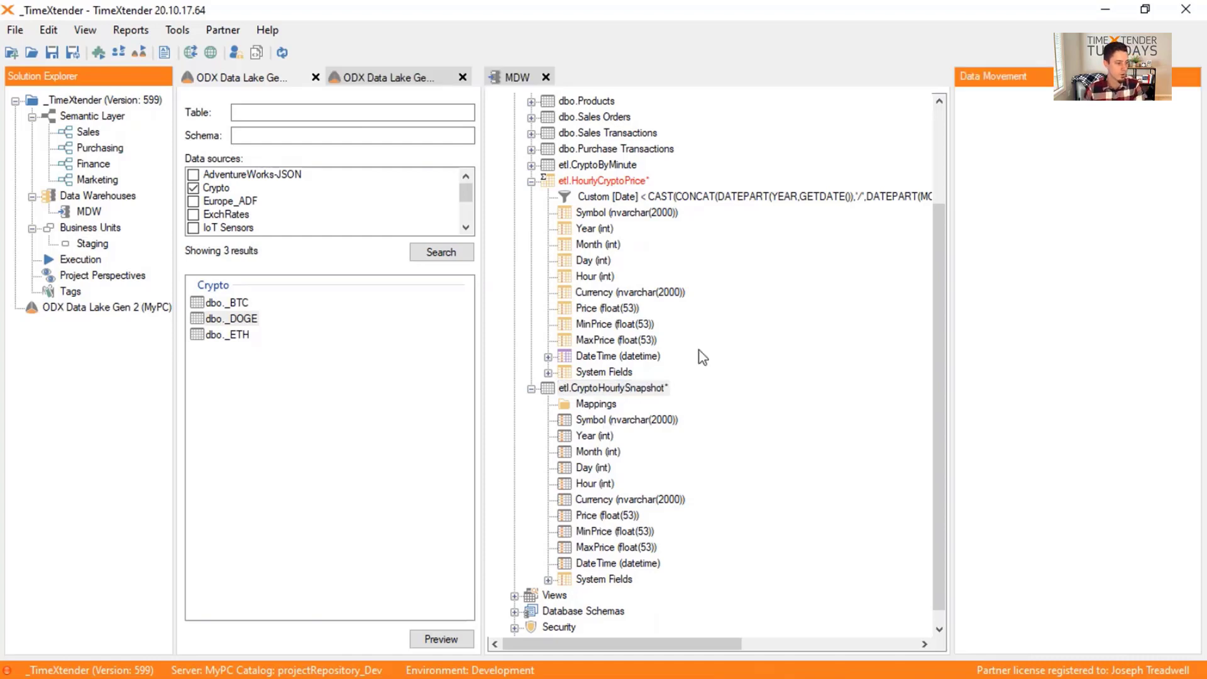
Step: Delete the Year, Month, Day and Hour fields from the CryptoHourlySnapshot table
scroll(697, 352, "down", 1)
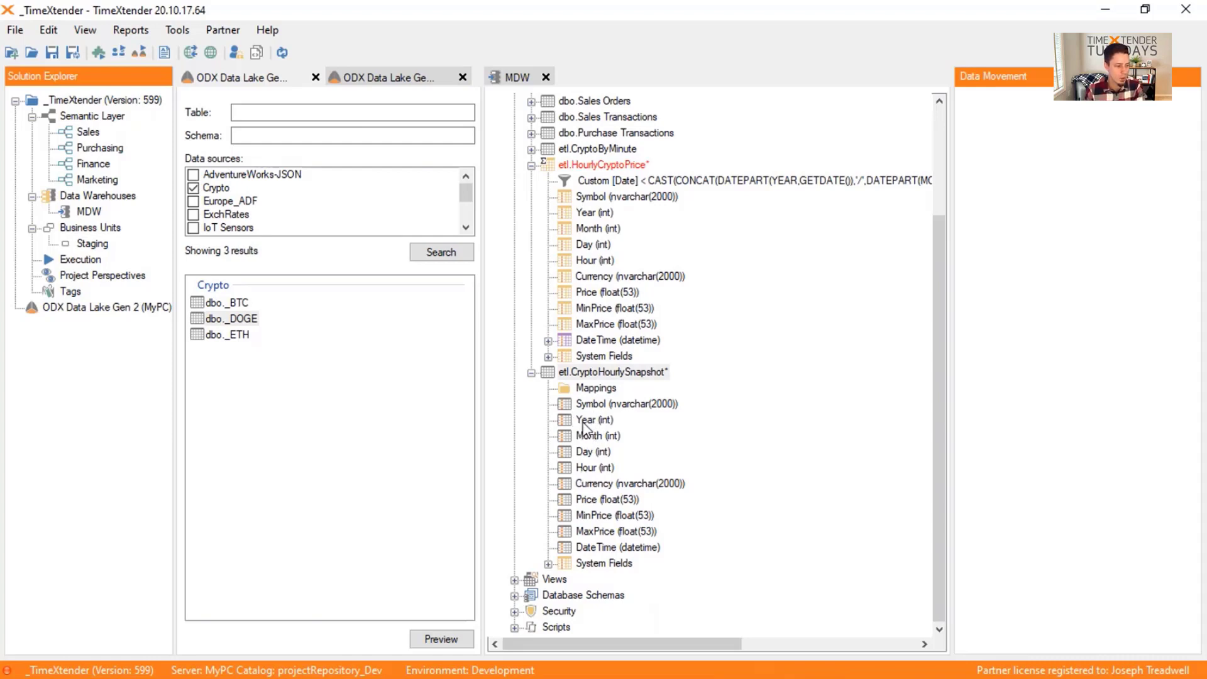
left_click(614, 548)
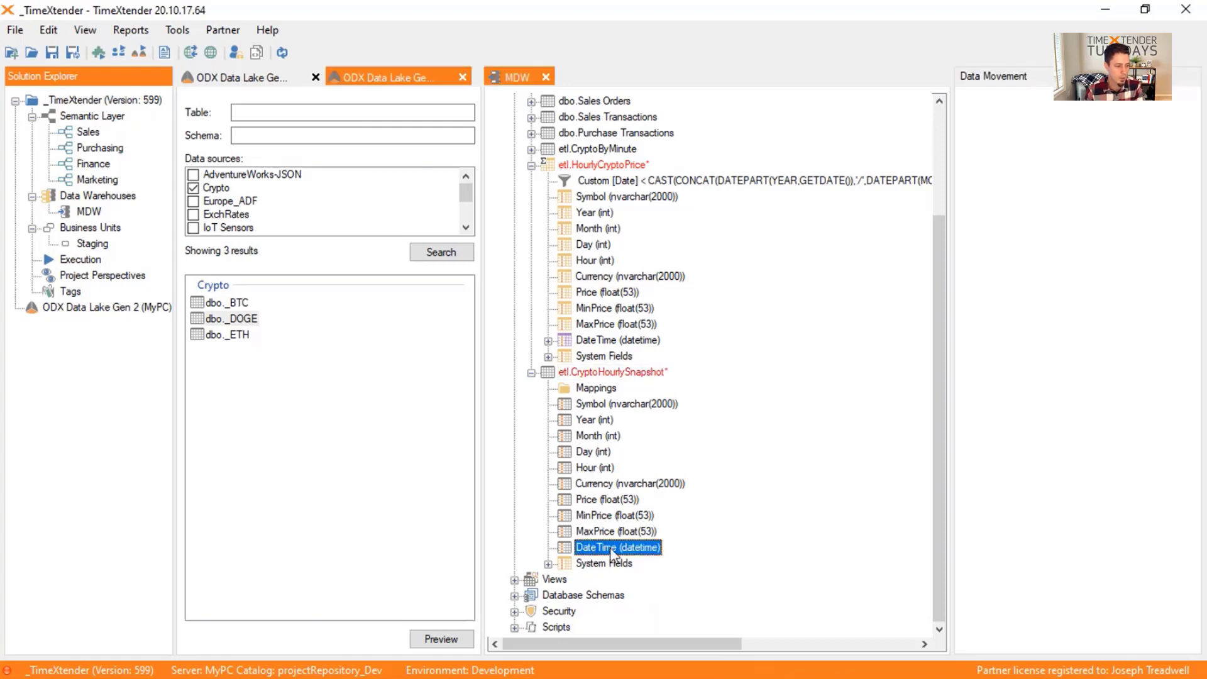
left_click(594, 419)
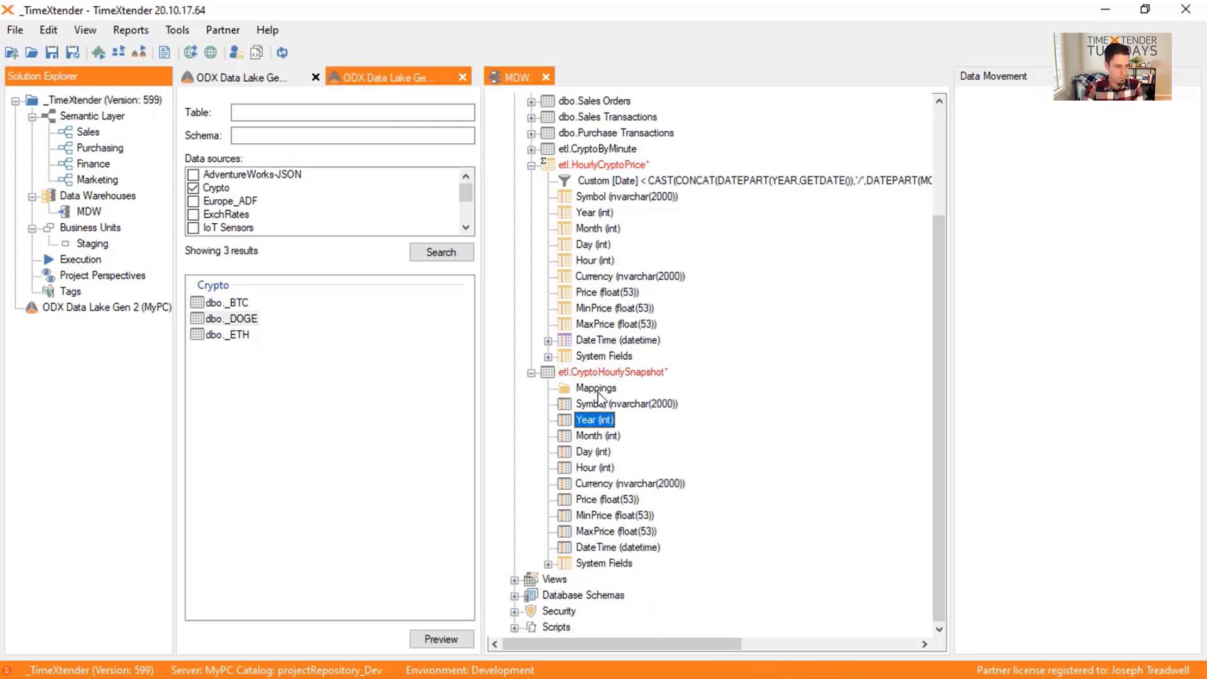
key("Delete")
key("Return")
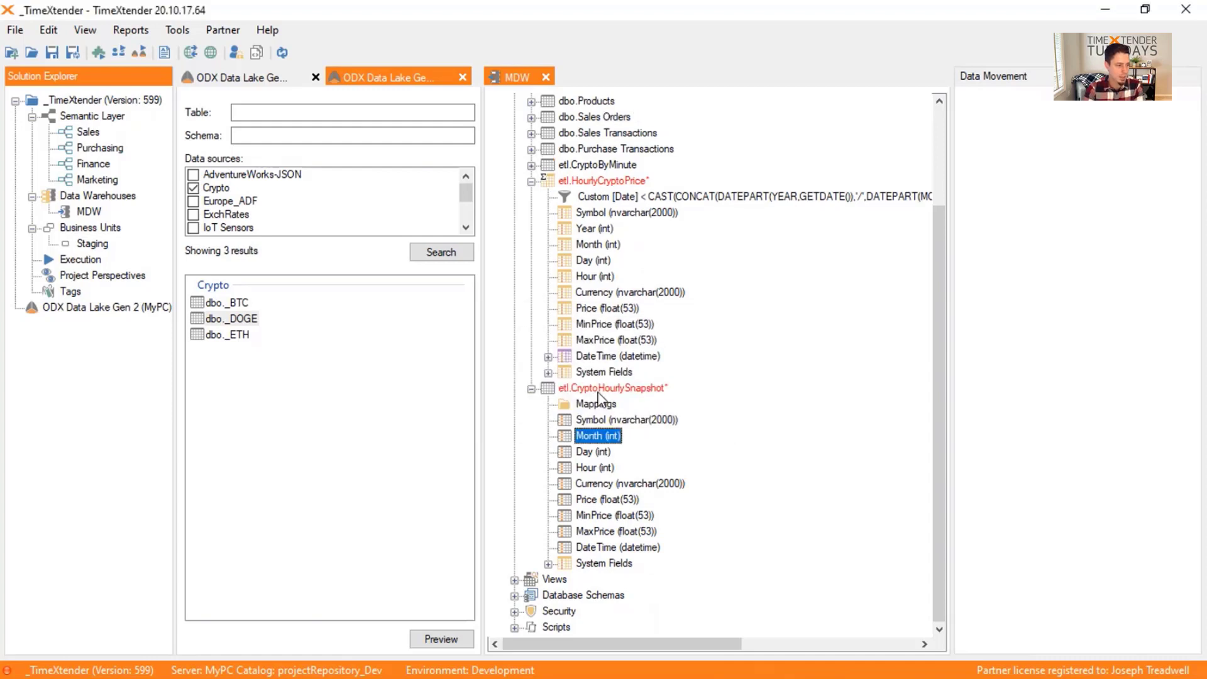
key("Delete")
key("Return")
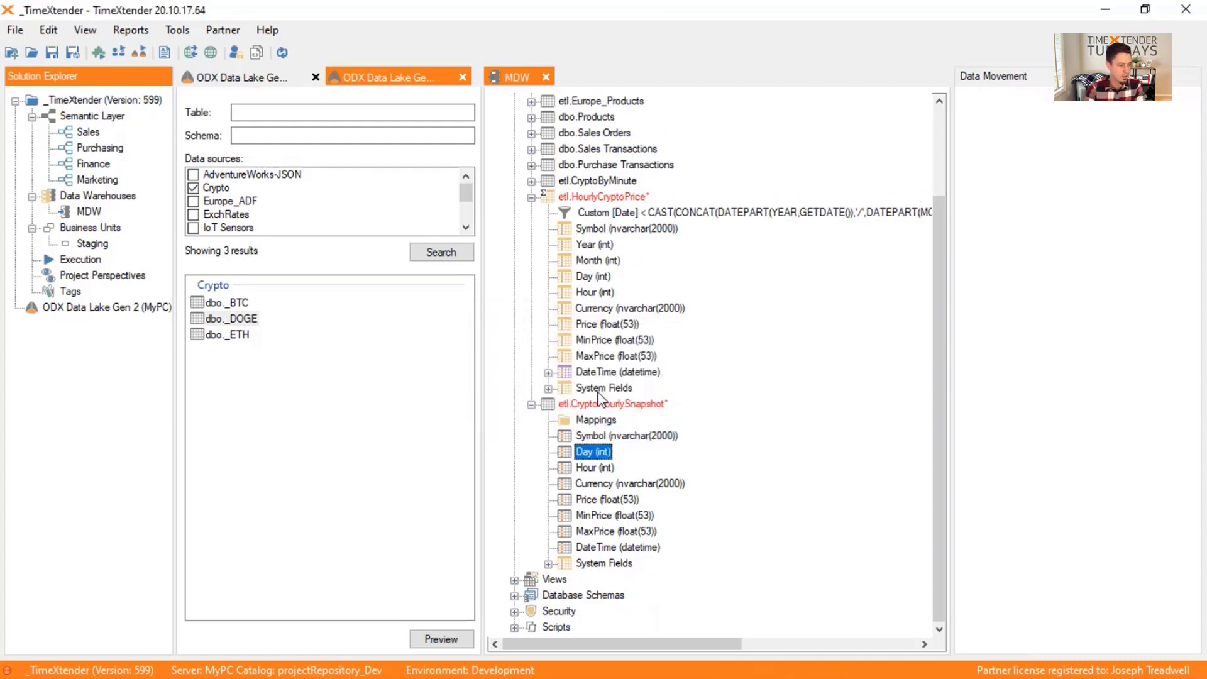
key("Delete")
key("Return")
key("Delete")
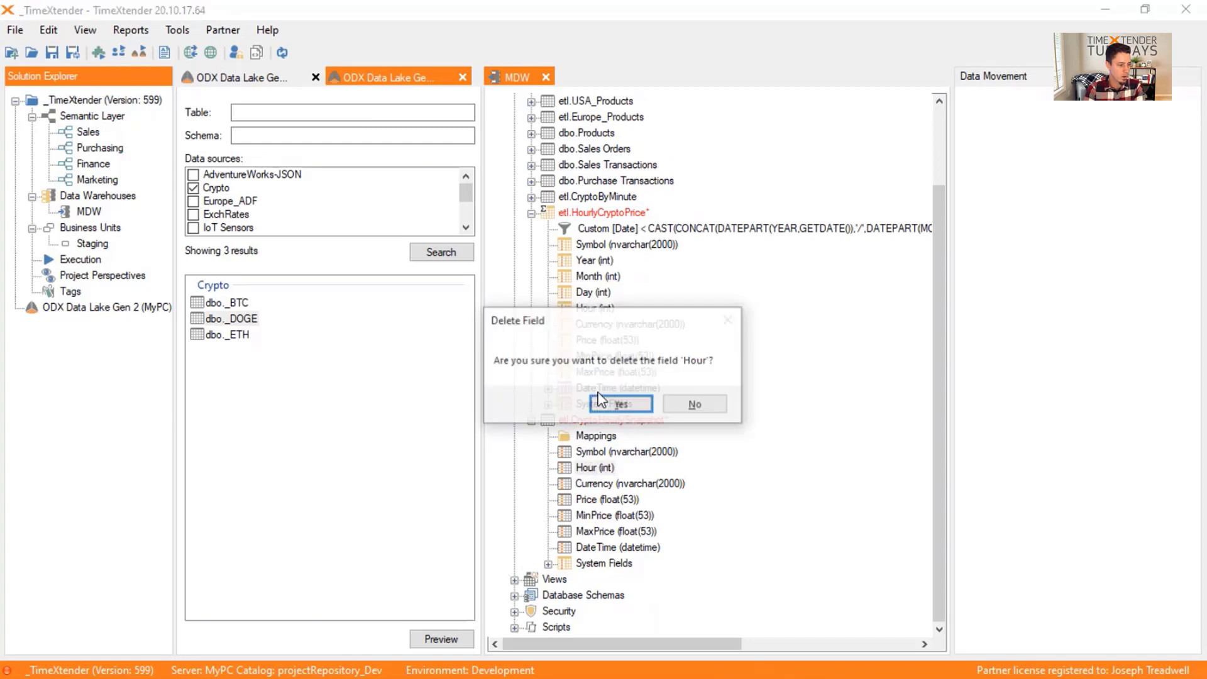
key("Return")
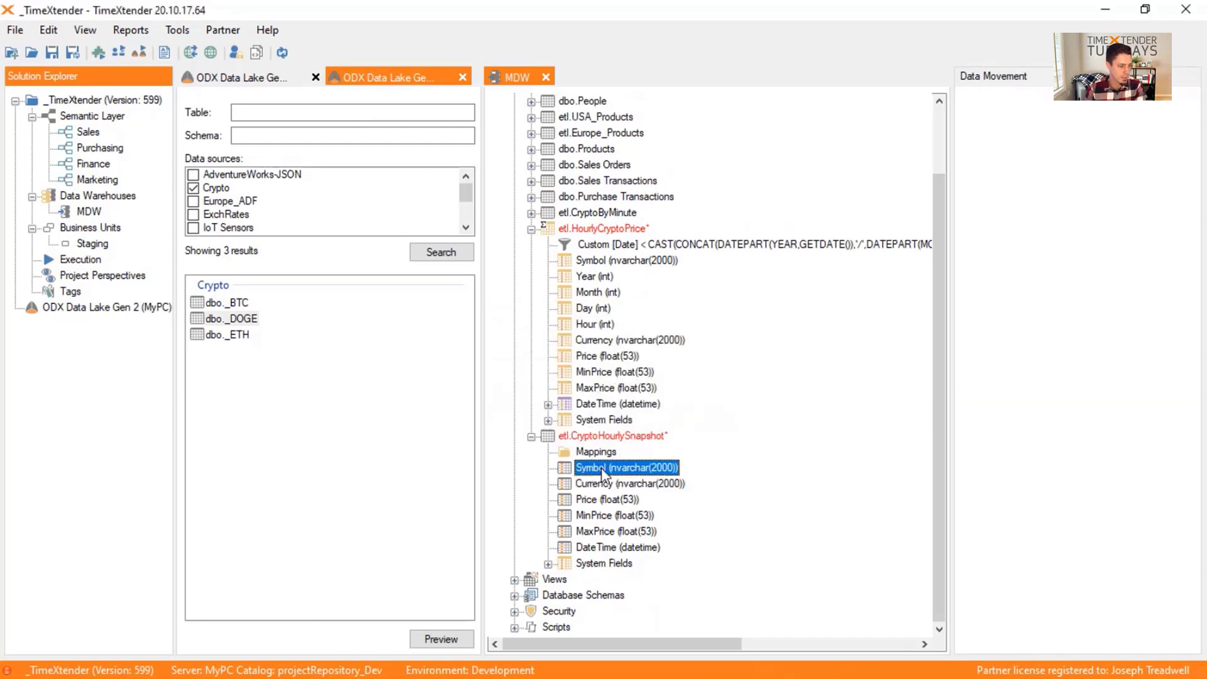
Step: Start a table insert on the CryptoHourlySnapshot table and name it Insert Agg Crypto
left_click(596, 500)
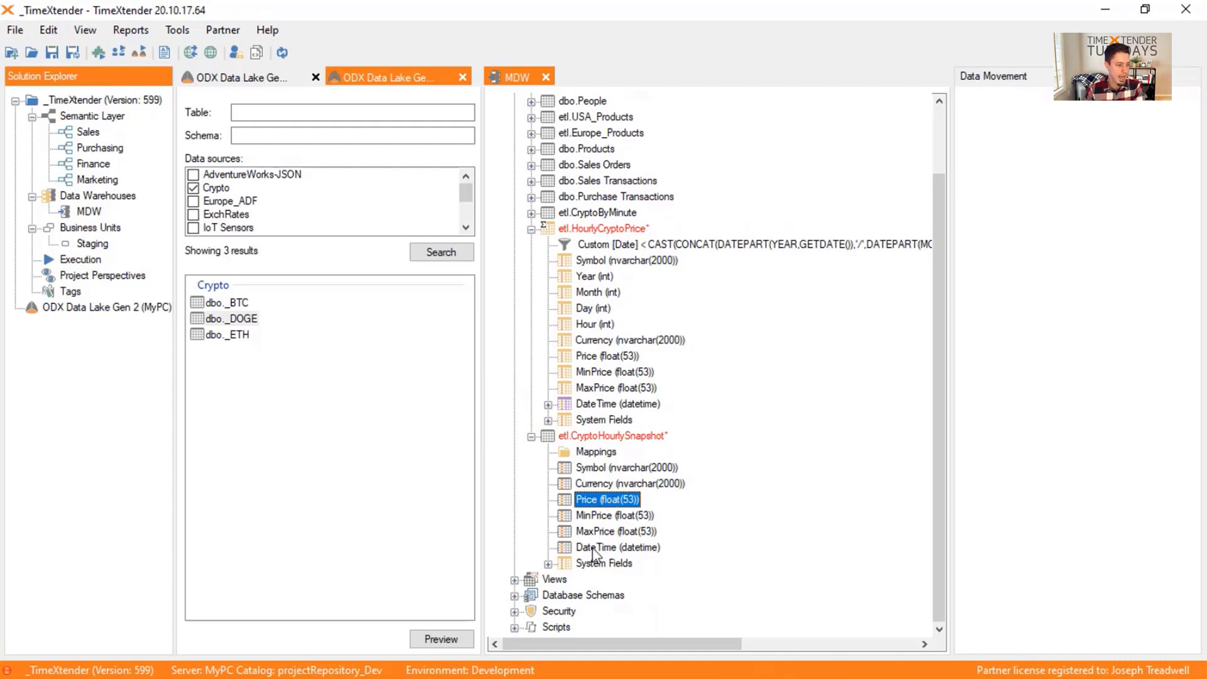
left_click(604, 437)
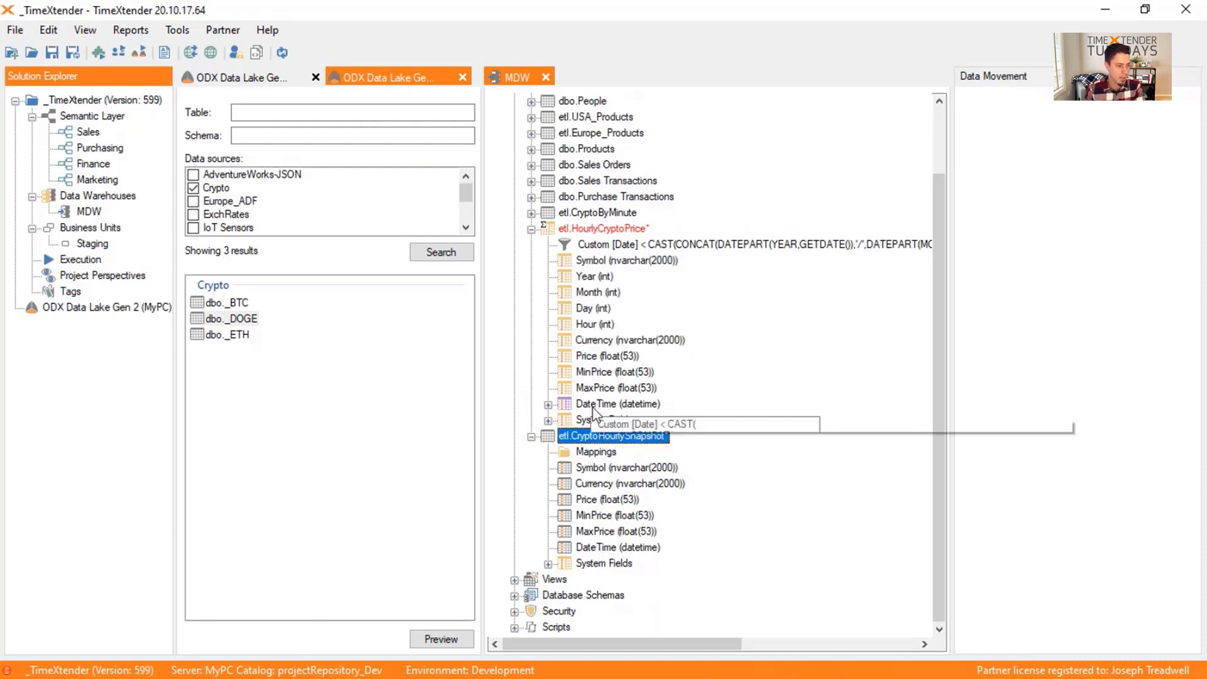
right_click(606, 440)
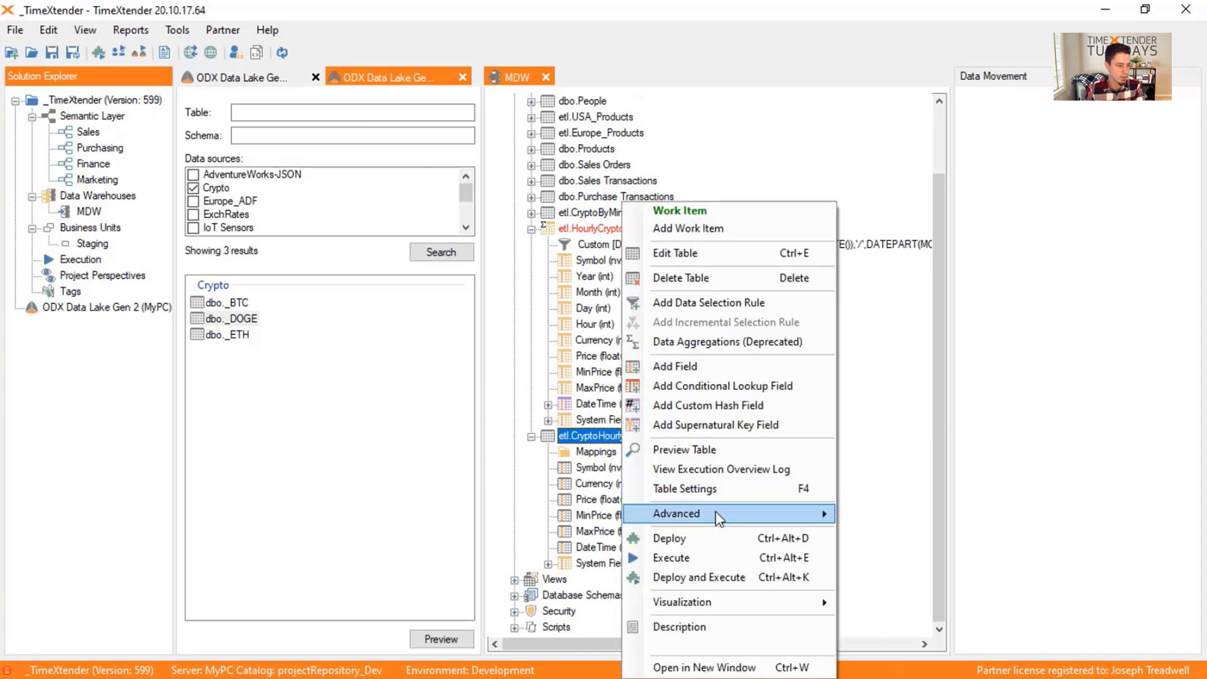
mouse_move(811, 519)
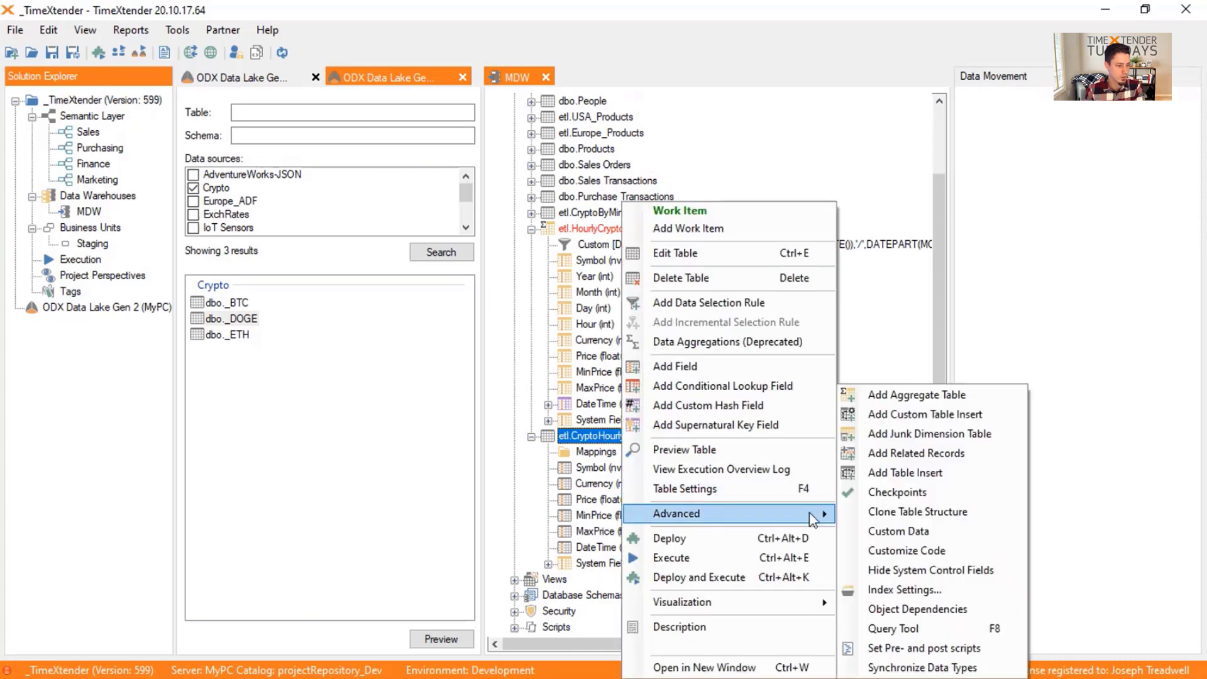
left_click(925, 473)
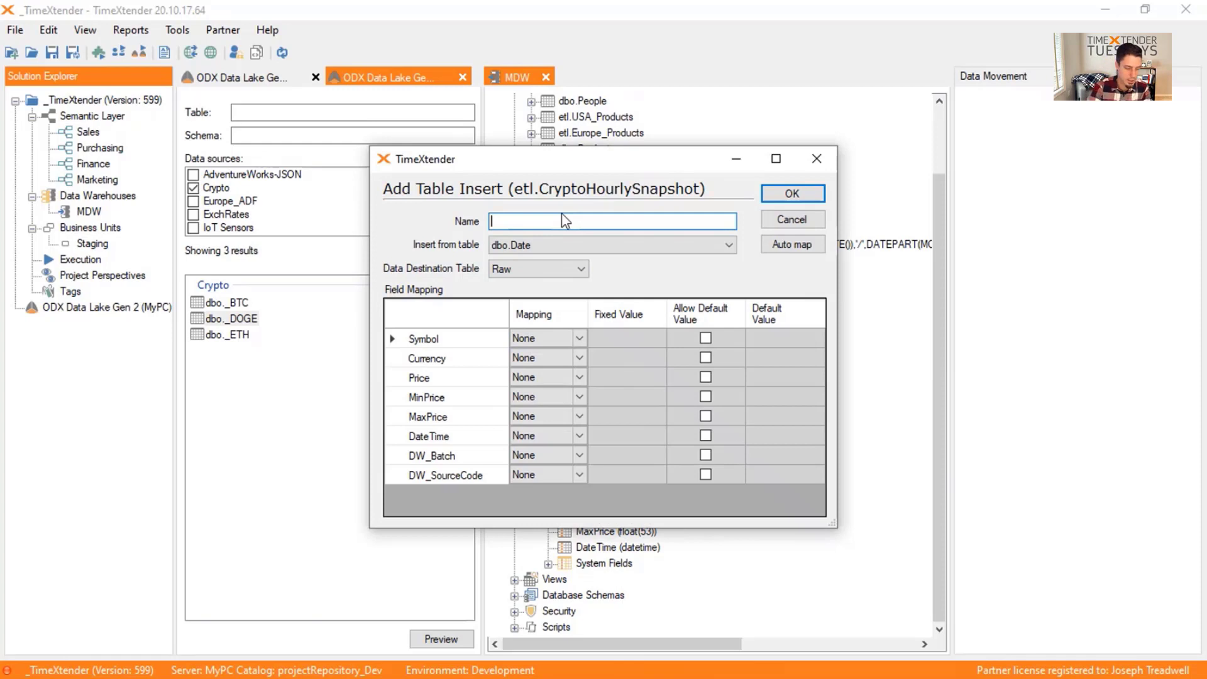
type("Insert Ag")
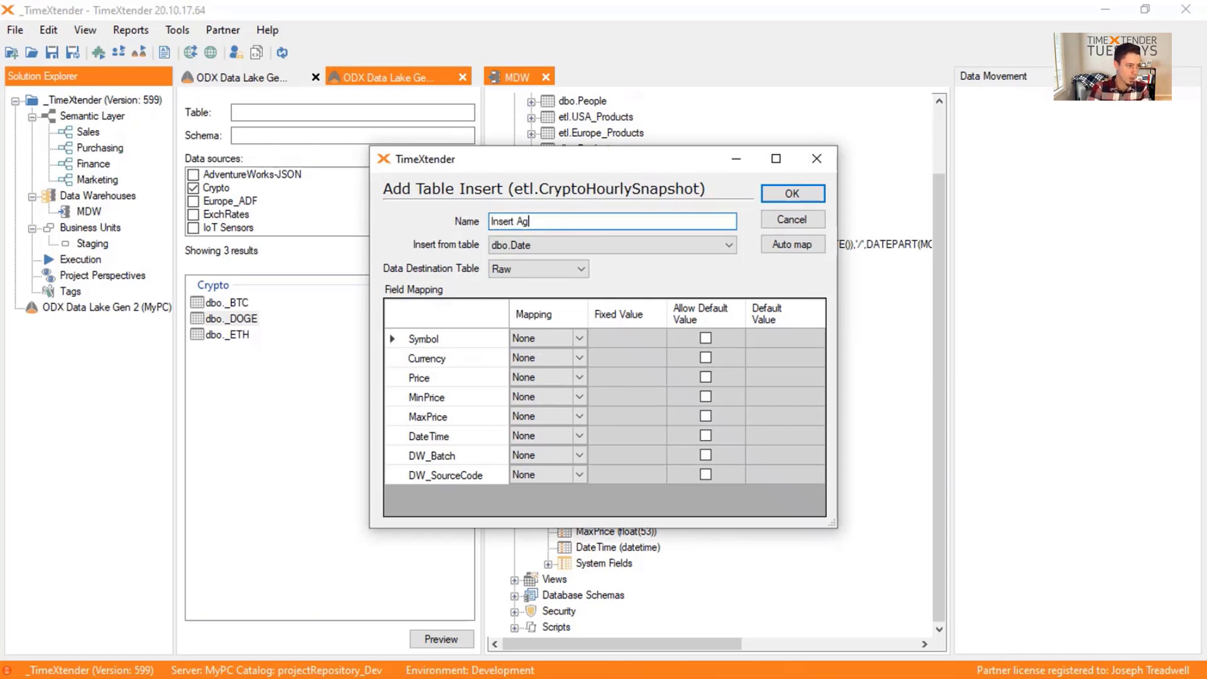
type("g Crypto")
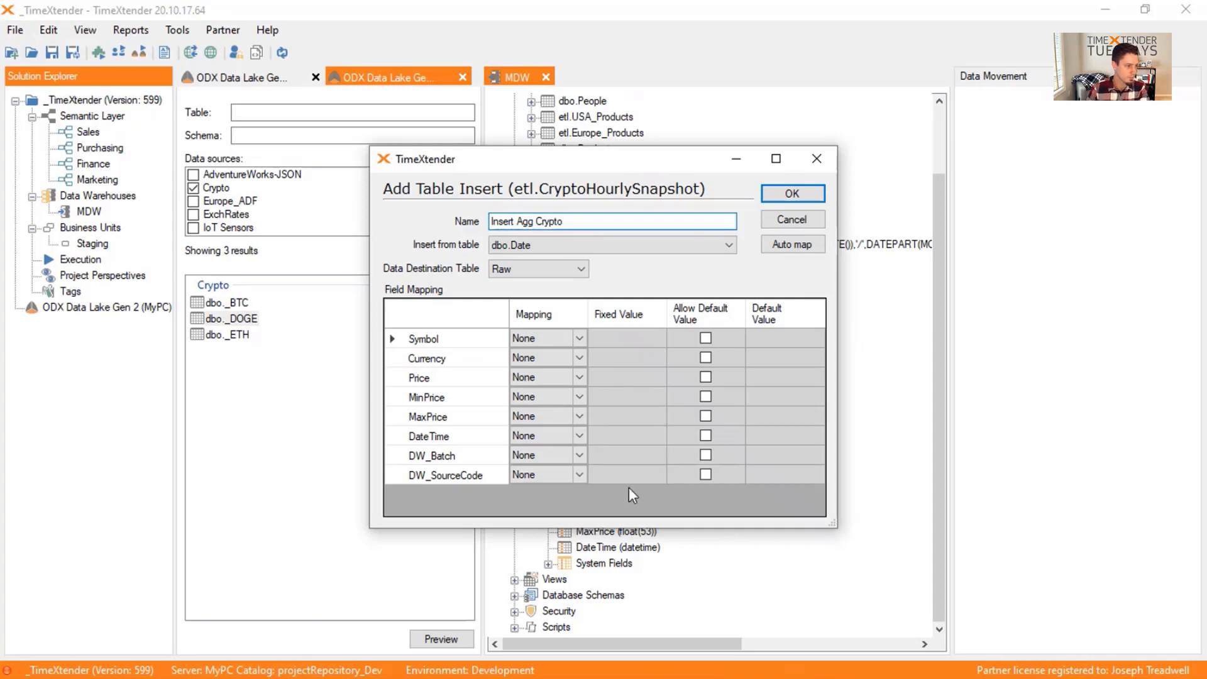
Step: Insert from etl.HourlyCryptoPrice with automatically mapped fields, add the table insert and expand the Table Inserts folder to show it
key("Tab")
left_click(646, 247)
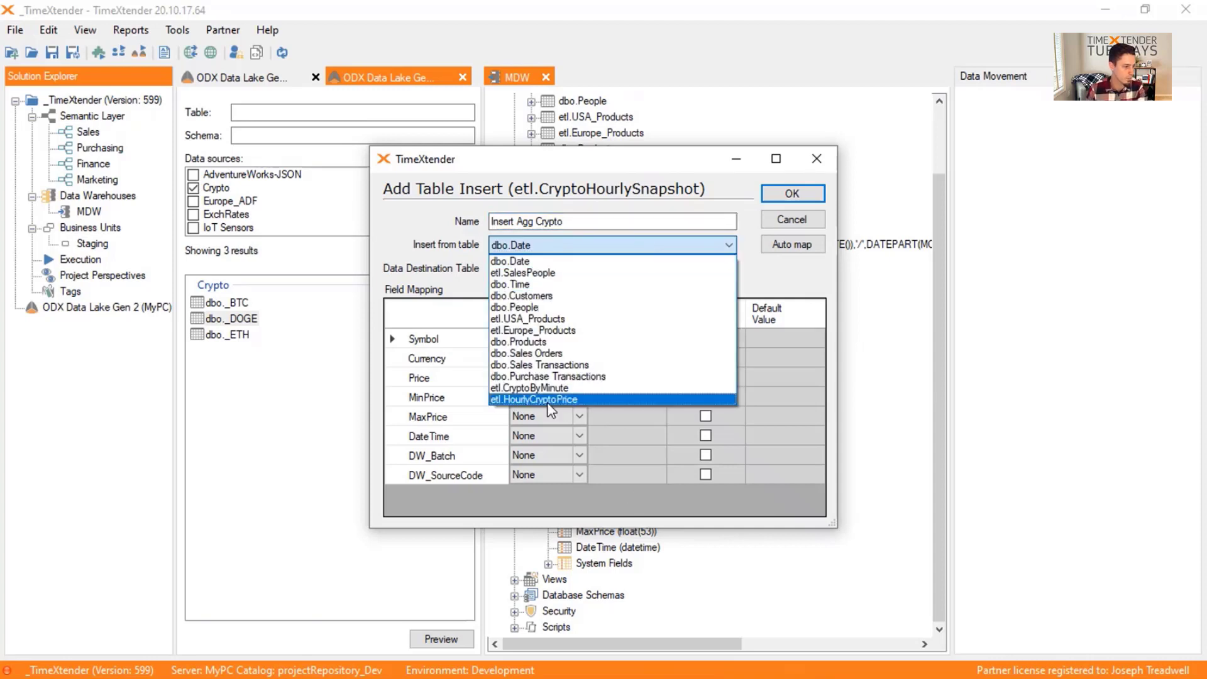
left_click(527, 400)
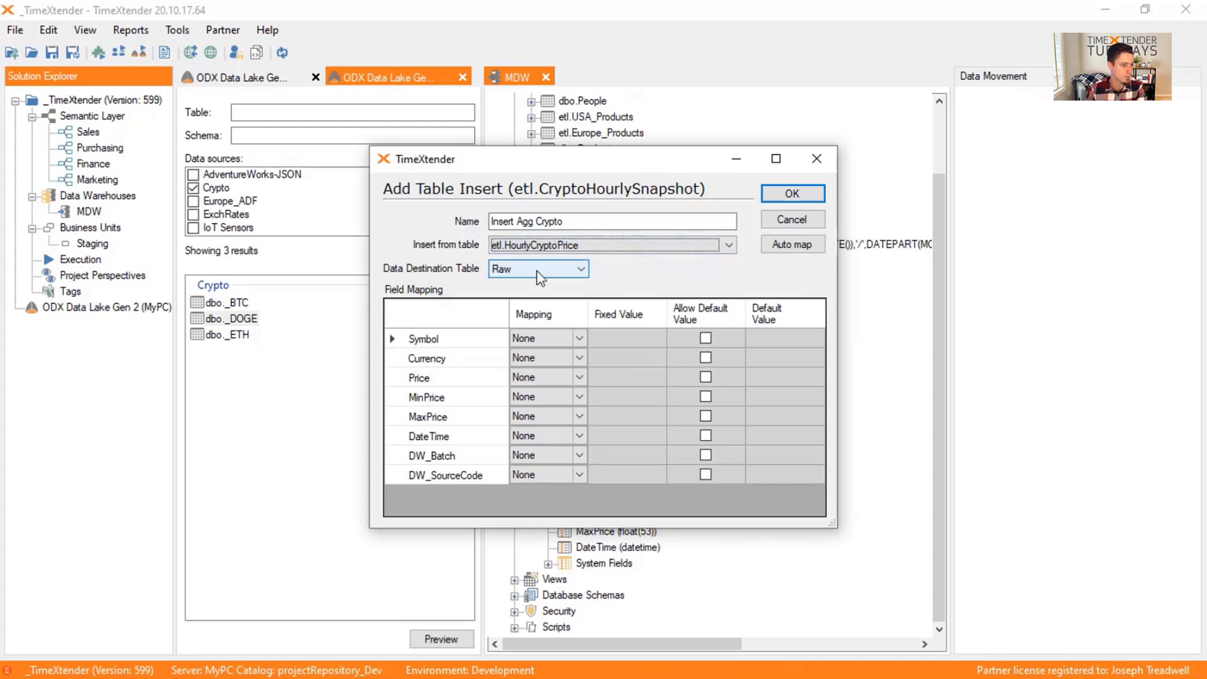
left_click(785, 245)
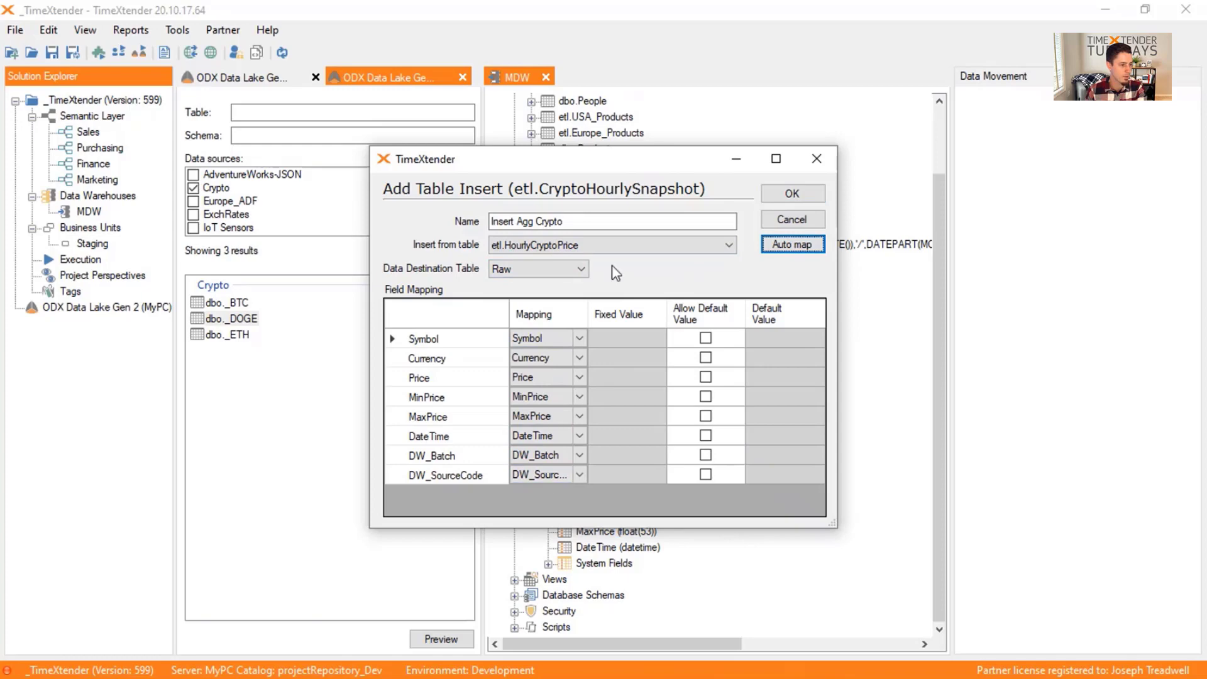
left_click(790, 193)
scroll(709, 468, "down", 1)
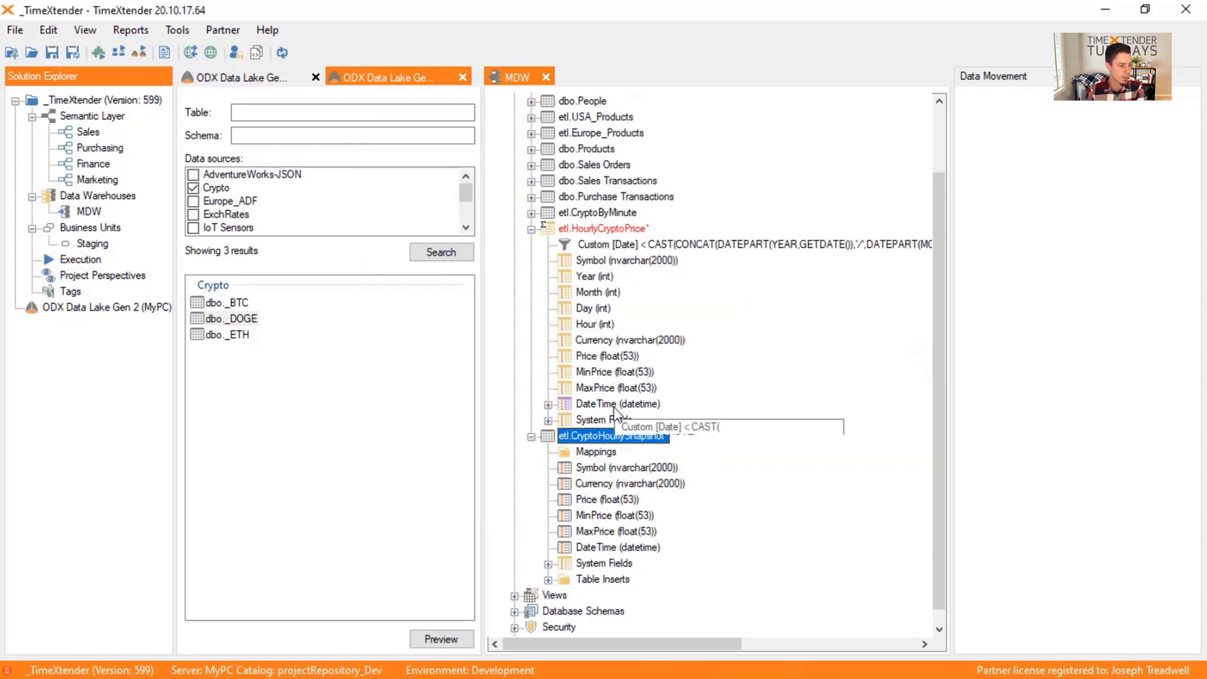
left_click(549, 579)
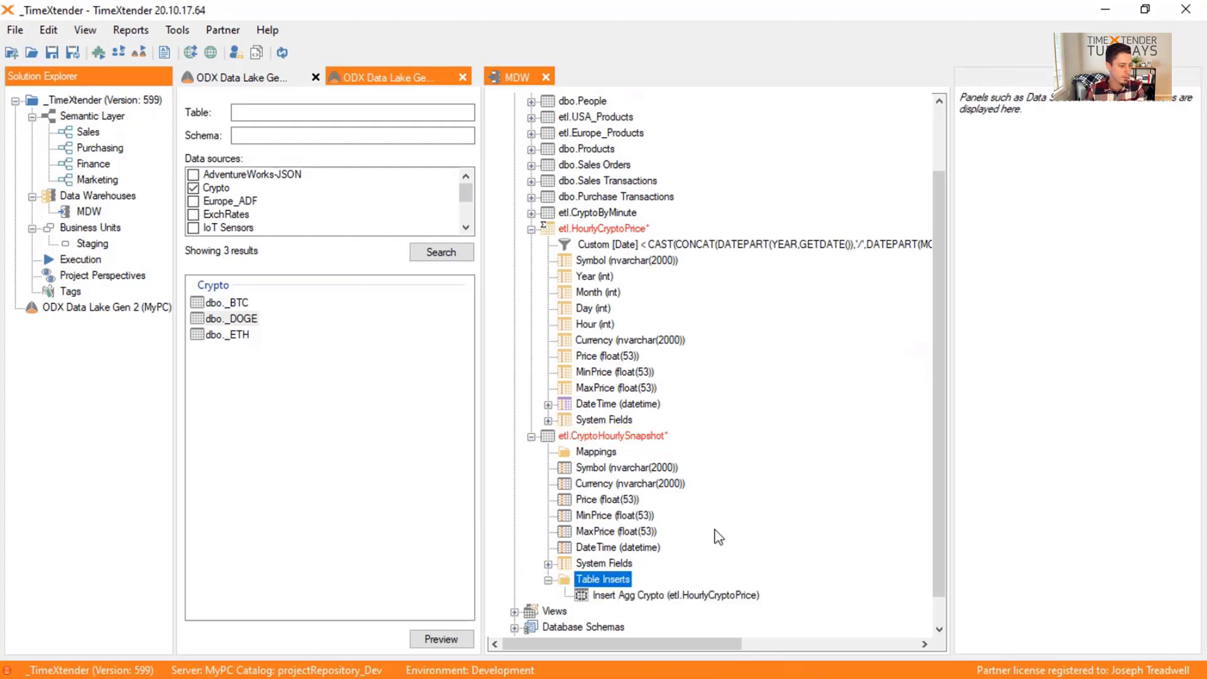
Step: Add two numeric fields named Dogecoin and Bitcoin to the CryptoHourlySnapshot table, keeping precision 38 and scale 2
scroll(629, 553, "down", 1)
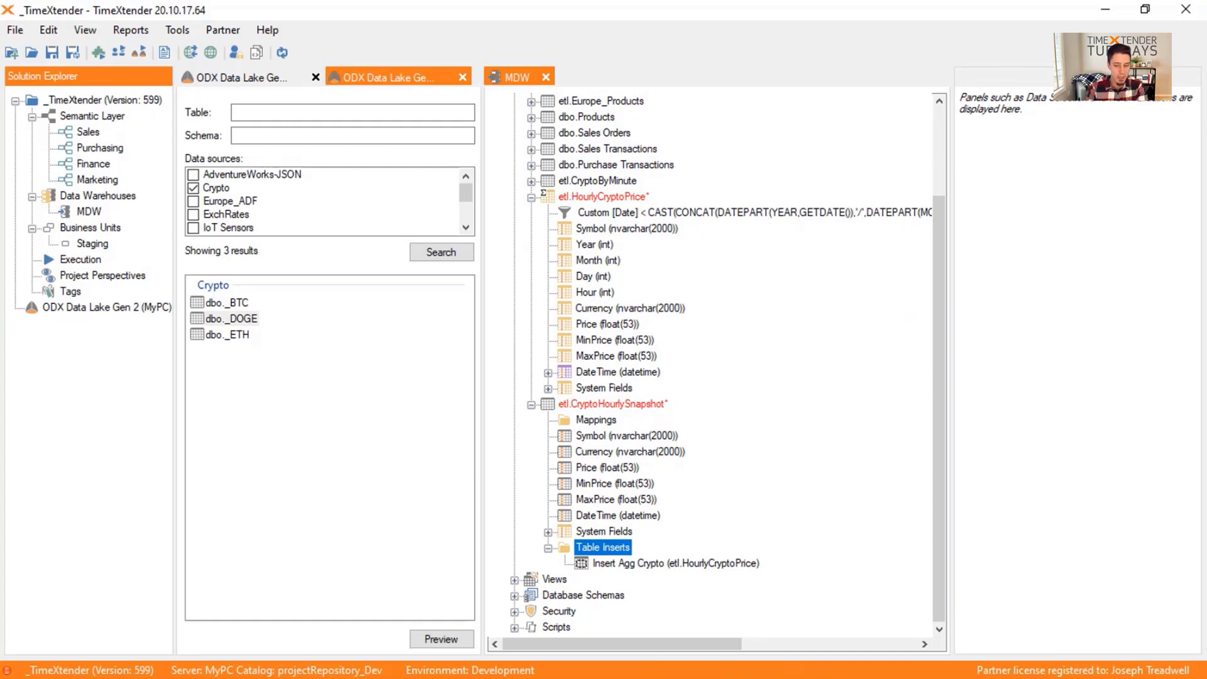
right_click(593, 404)
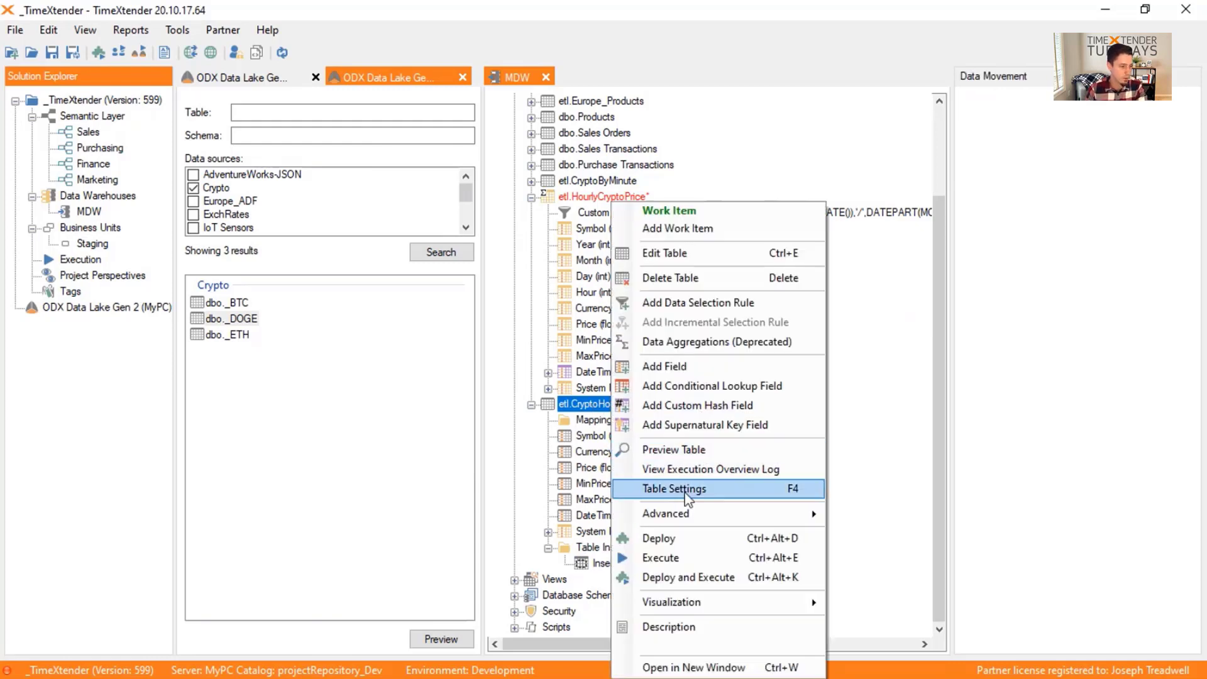
left_click(666, 366)
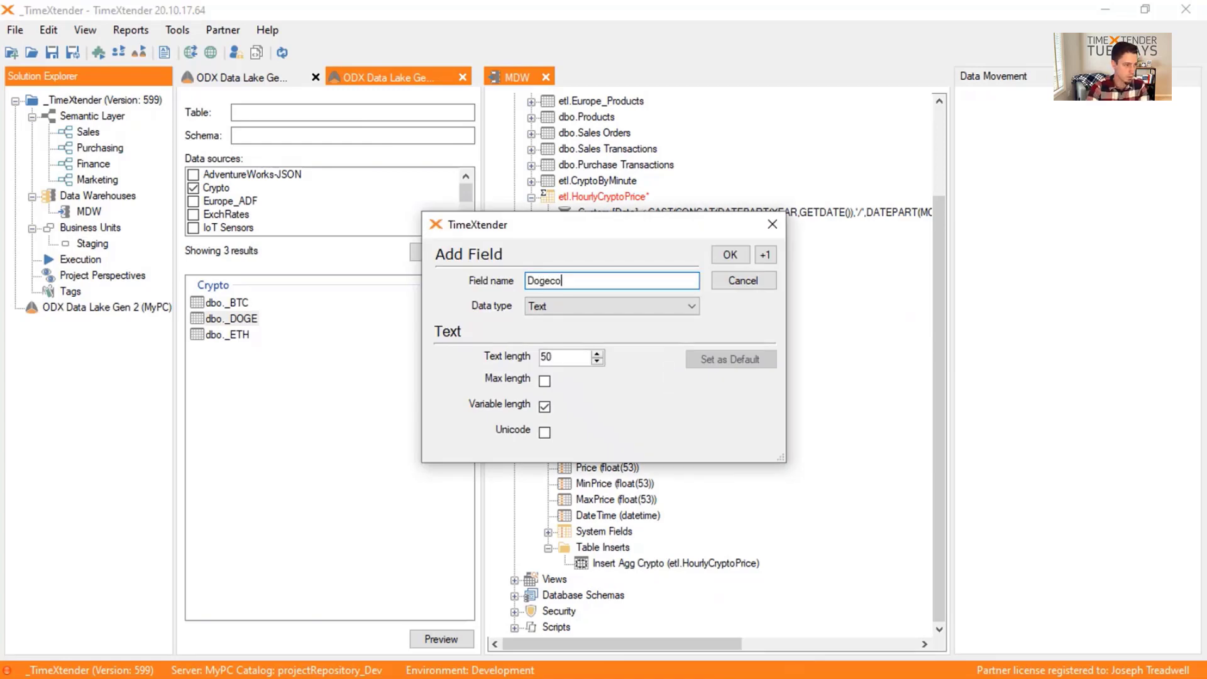
type("Dogecoin")
key("Tab")
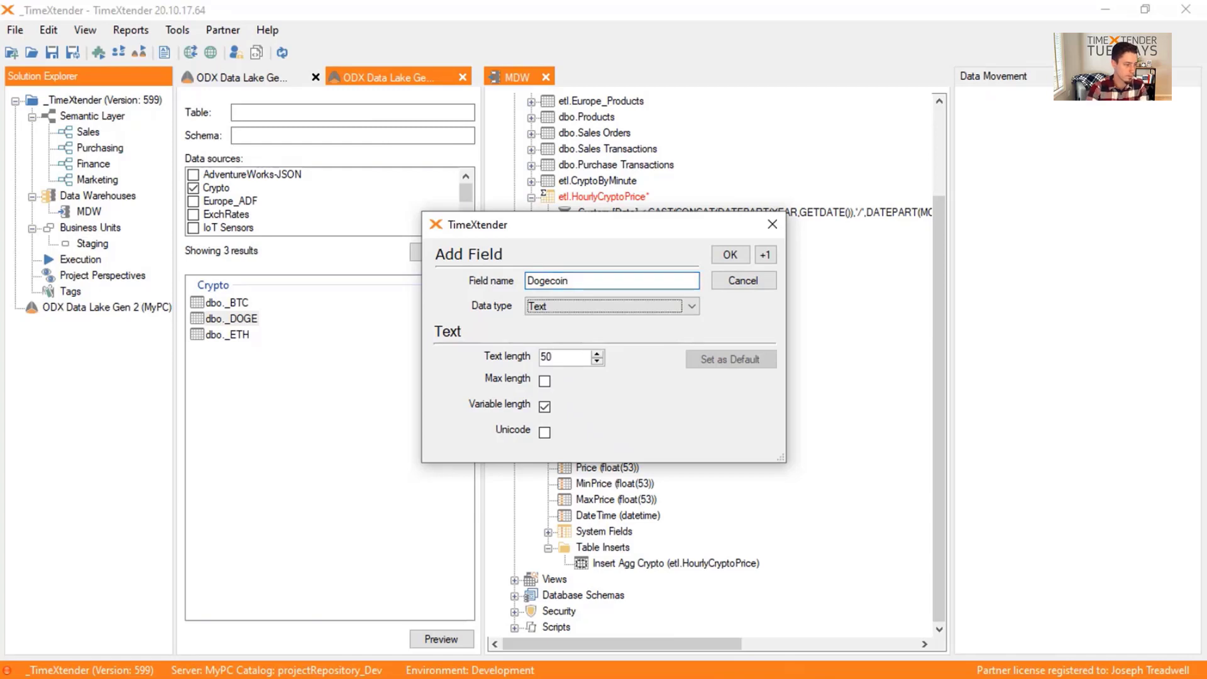
key("n")
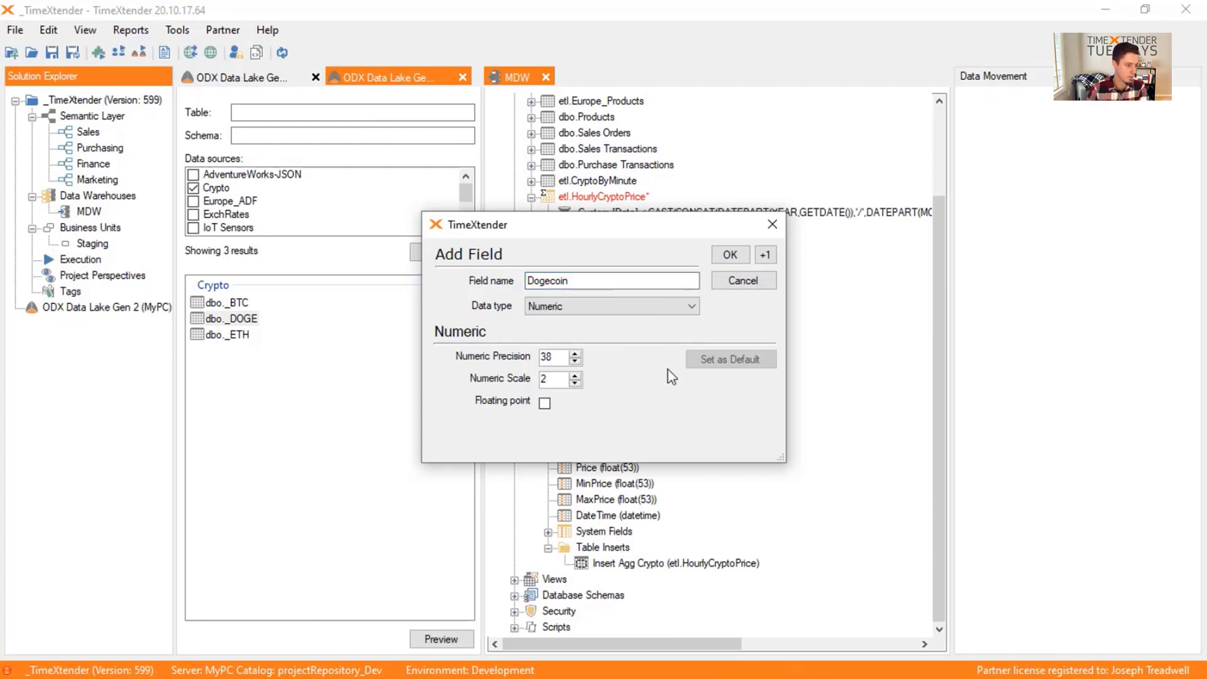
left_click(765, 255)
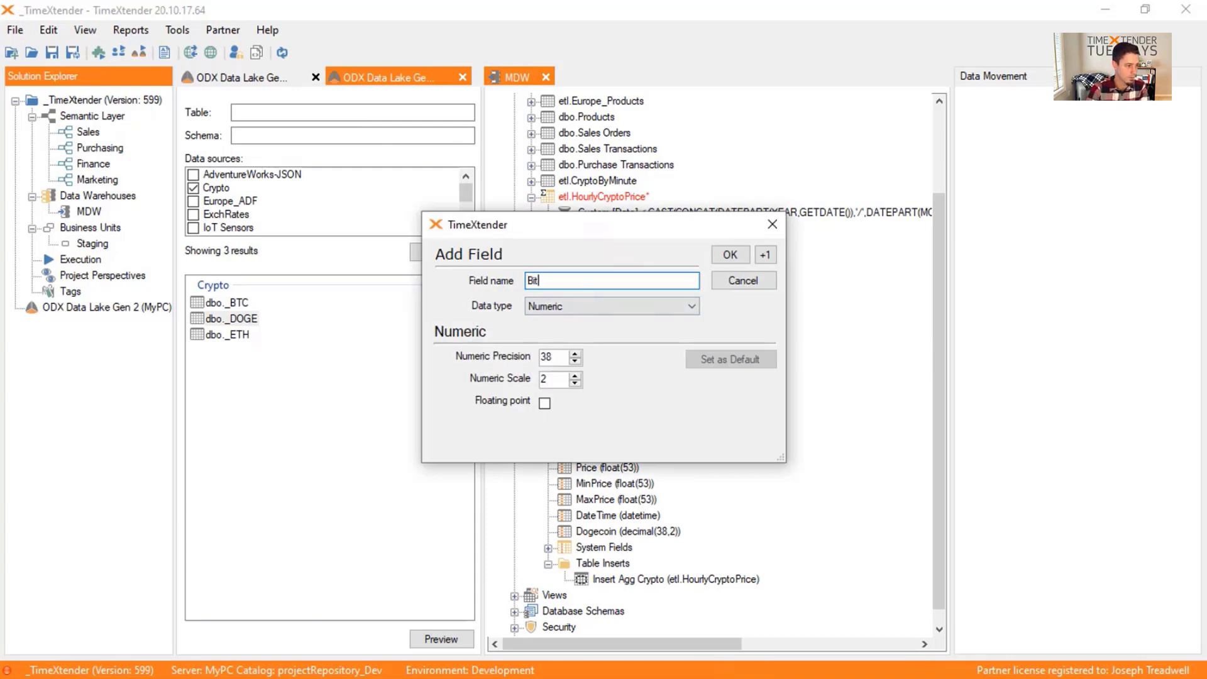
type("Bitcoin")
key("Tab")
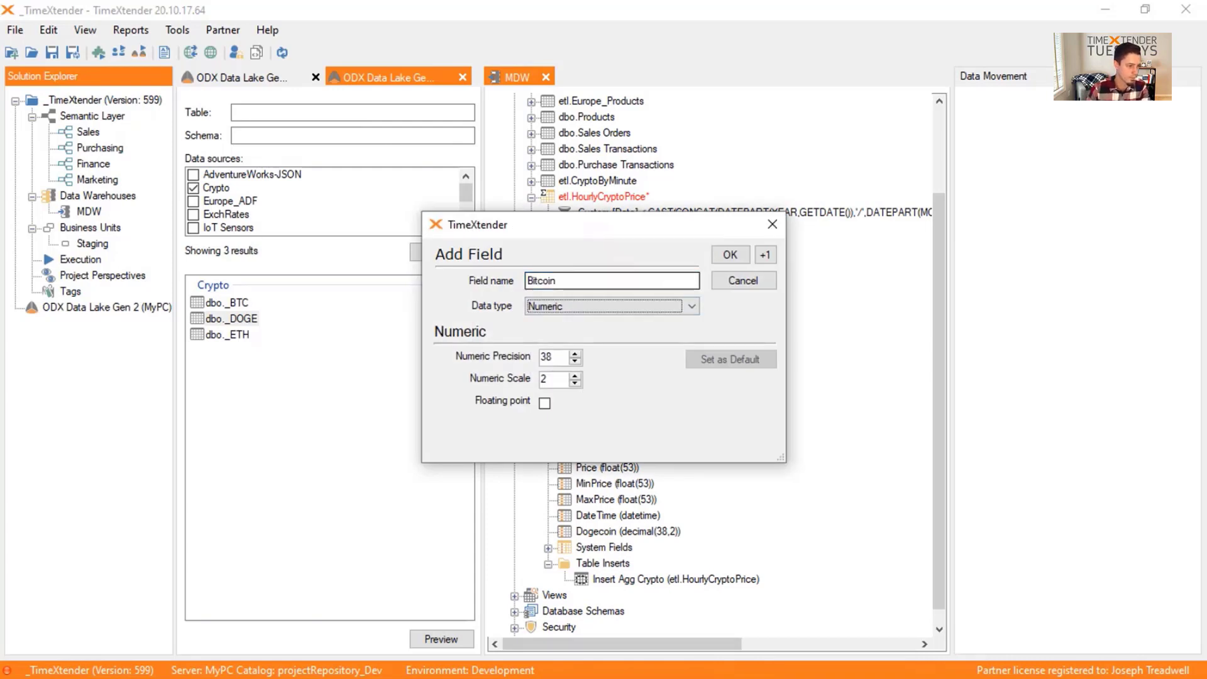
left_click(731, 254)
Step: Add a custom value field transformation to the Dogecoin field of CryptoHourlySnapshot that returns the Price field
left_click(598, 533)
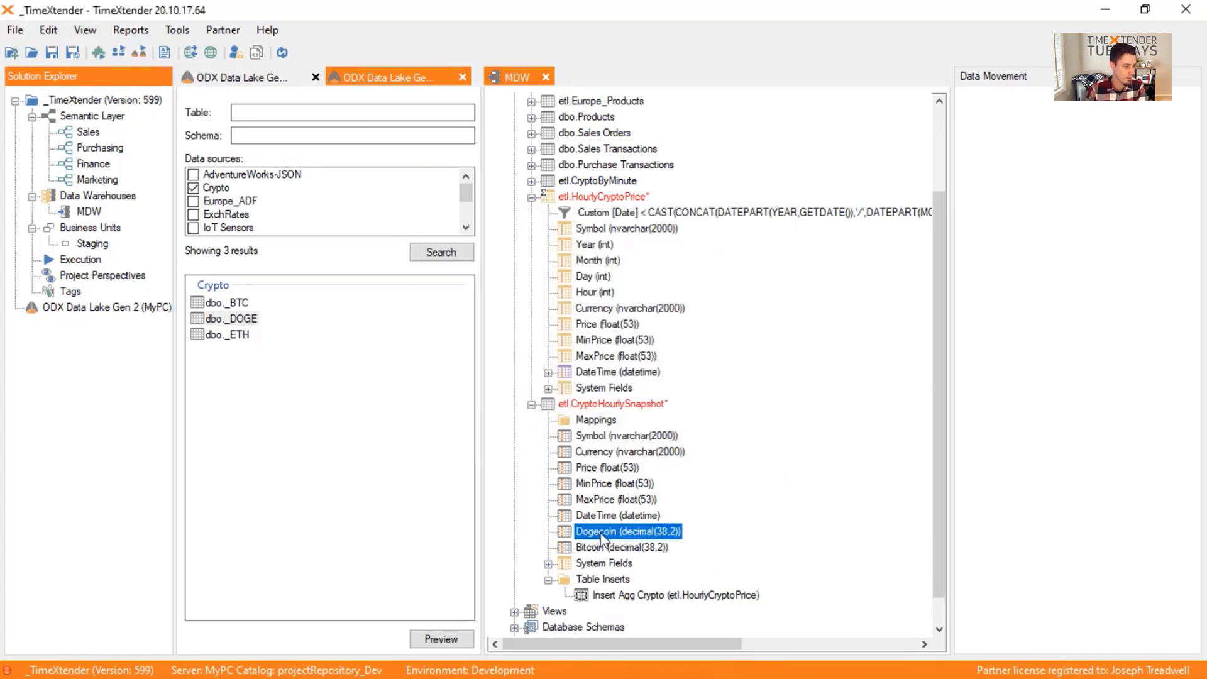
right_click(600, 537)
left_click(698, 465)
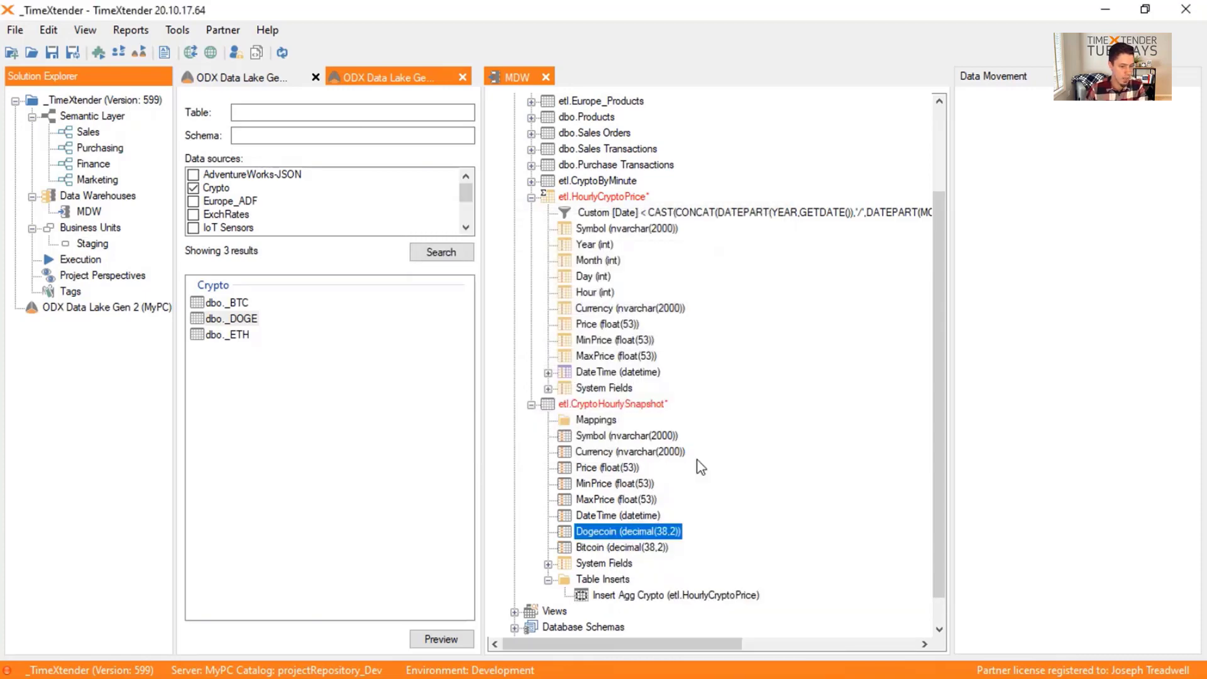
left_click(1164, 638)
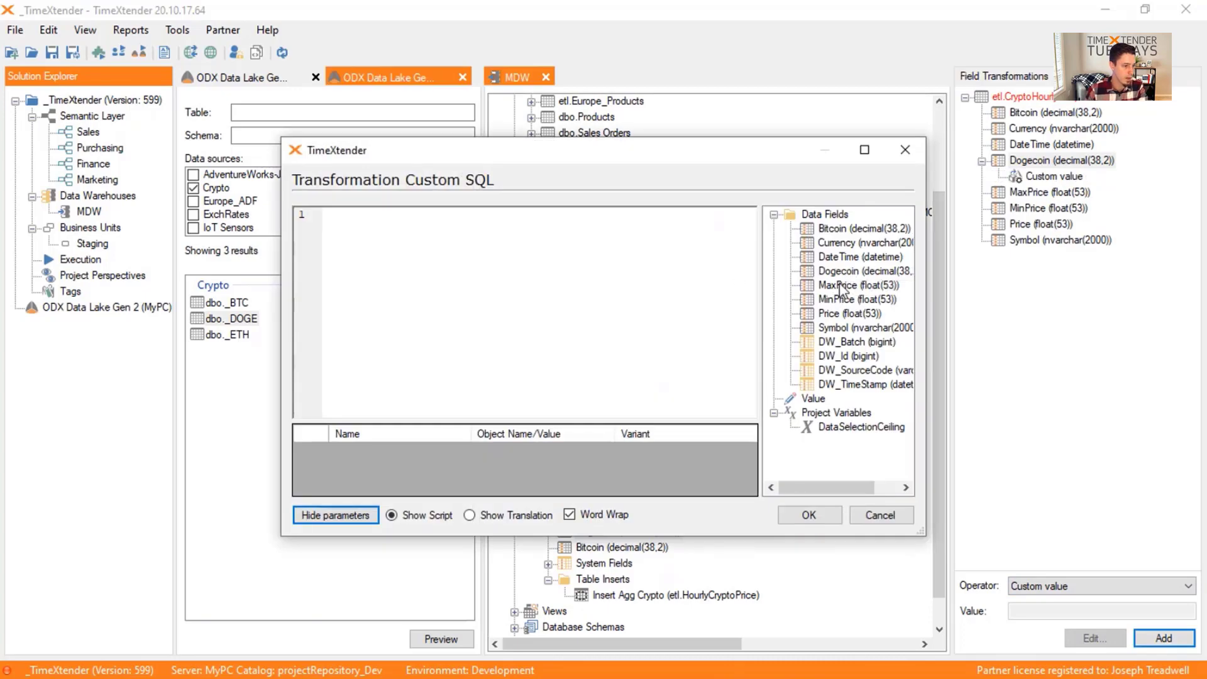
left_click_drag(842, 313, 568, 243)
left_click(809, 515)
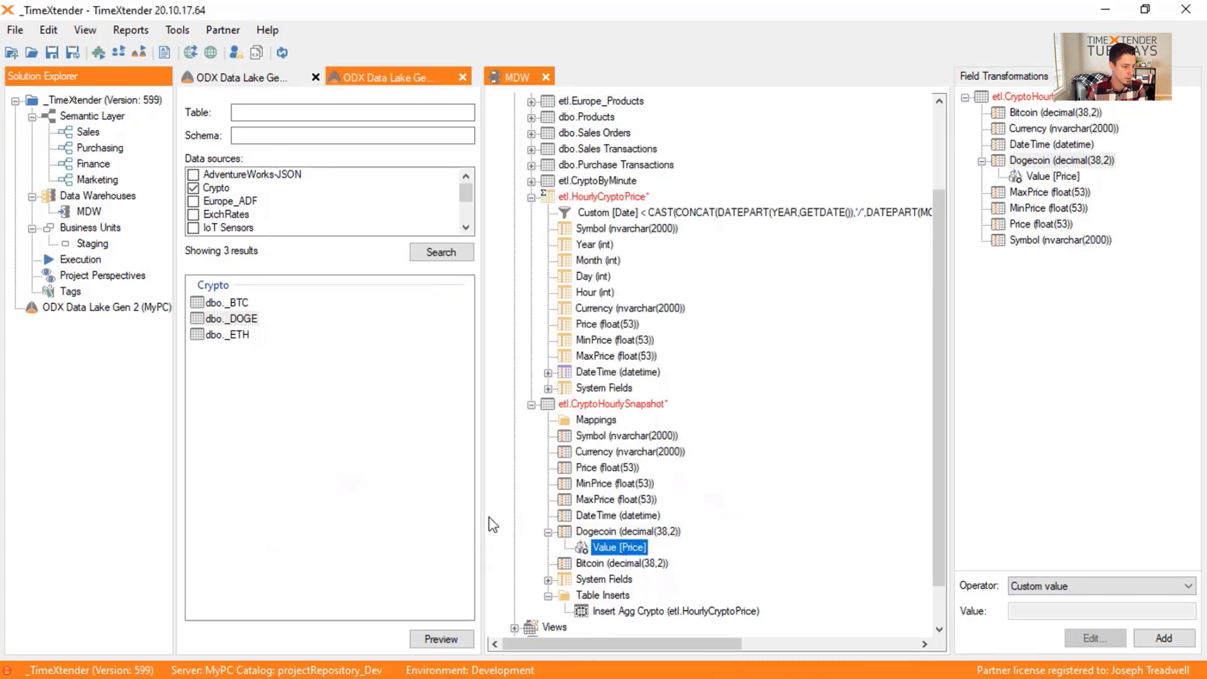
Step: Add a condition to the Dogecoin field's Price transformation requiring Symbol to equal DOGE
right_click(599, 553)
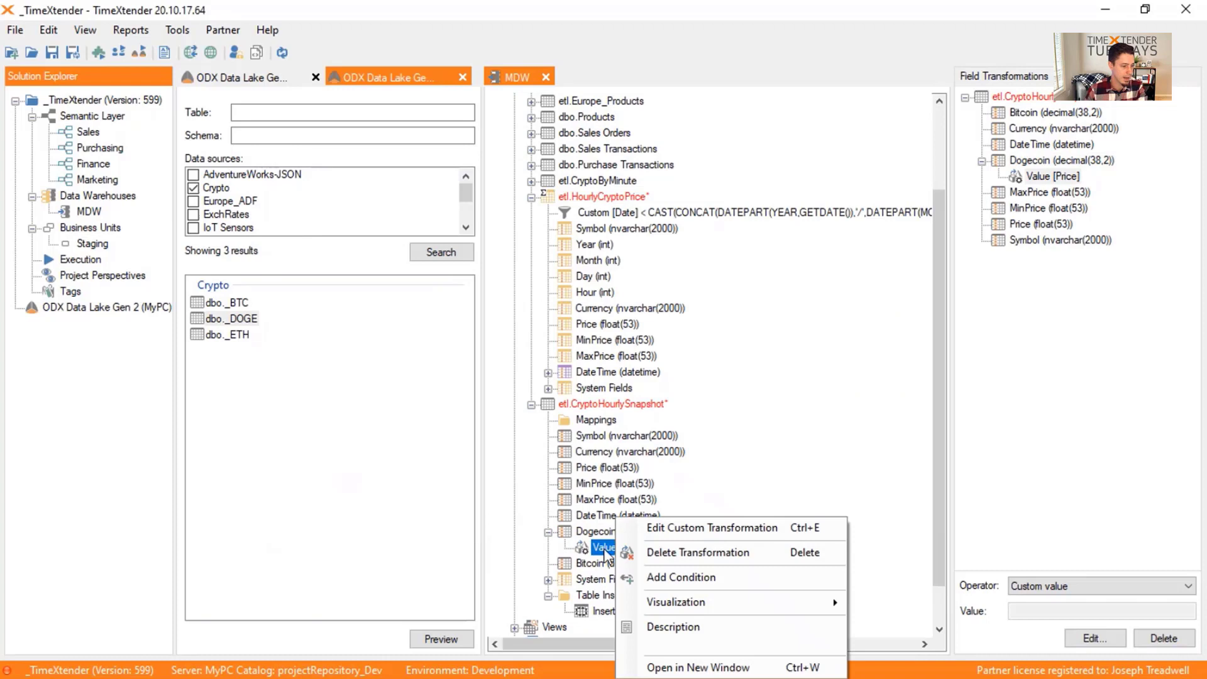
left_click(695, 575)
left_click(1017, 224)
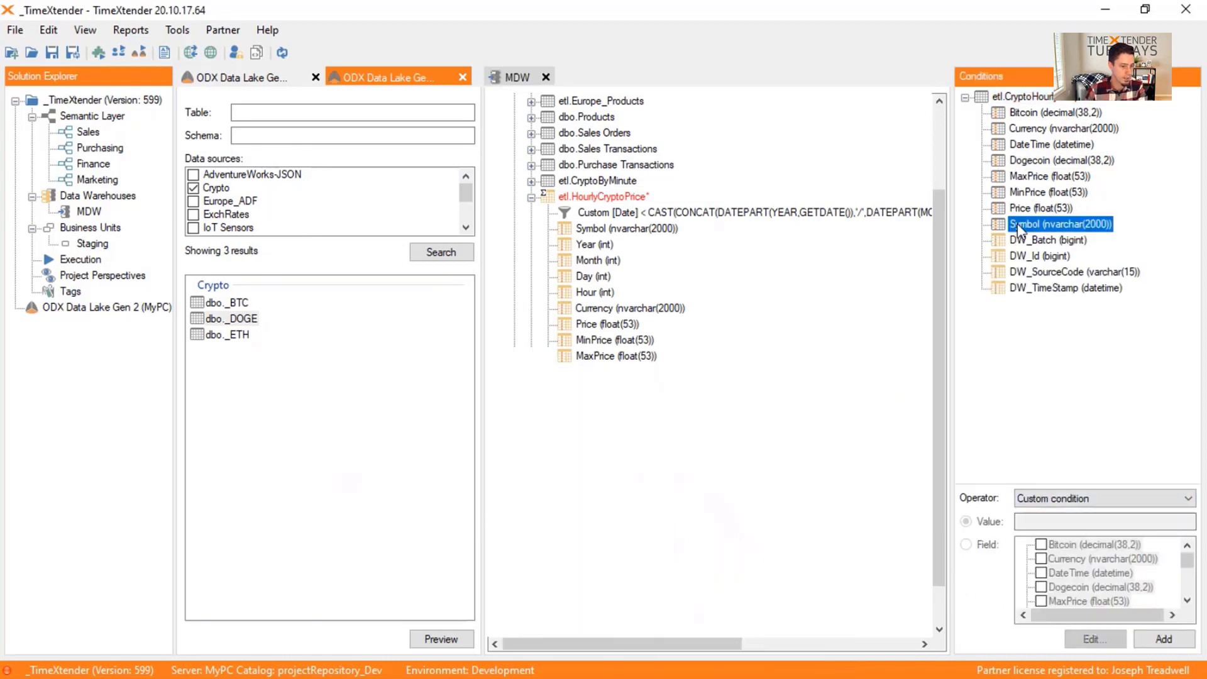
left_click(1051, 499)
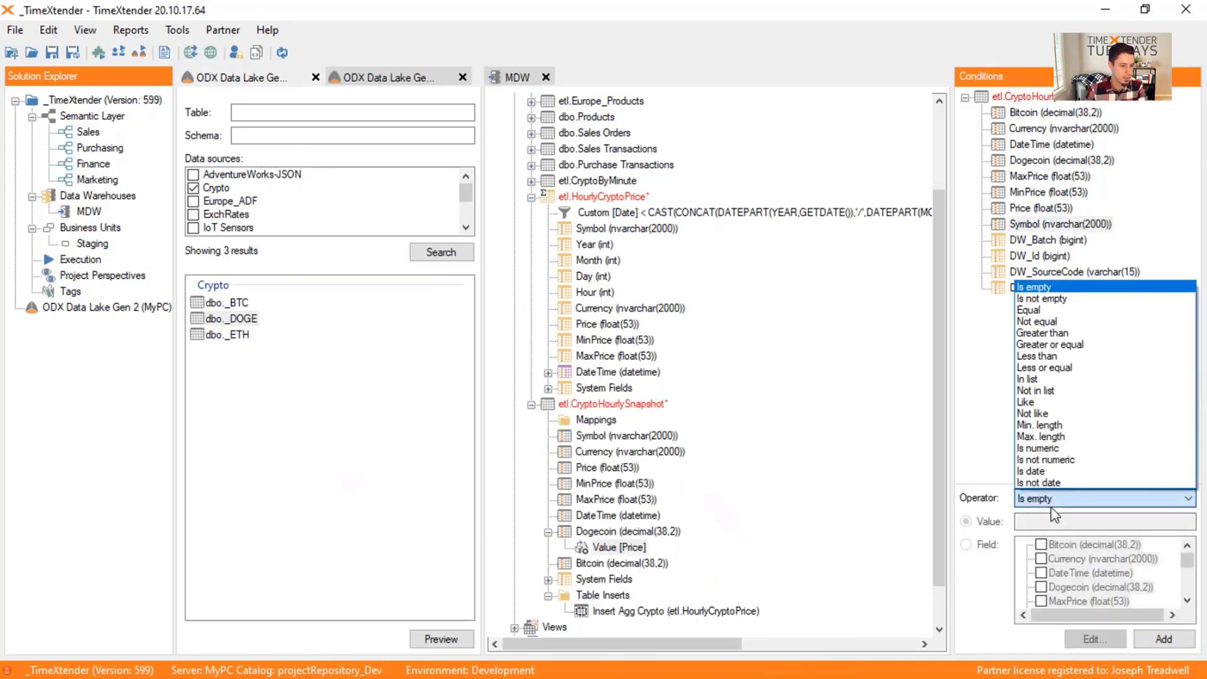
left_click(1043, 329)
left_click(1043, 522)
type("DOG")
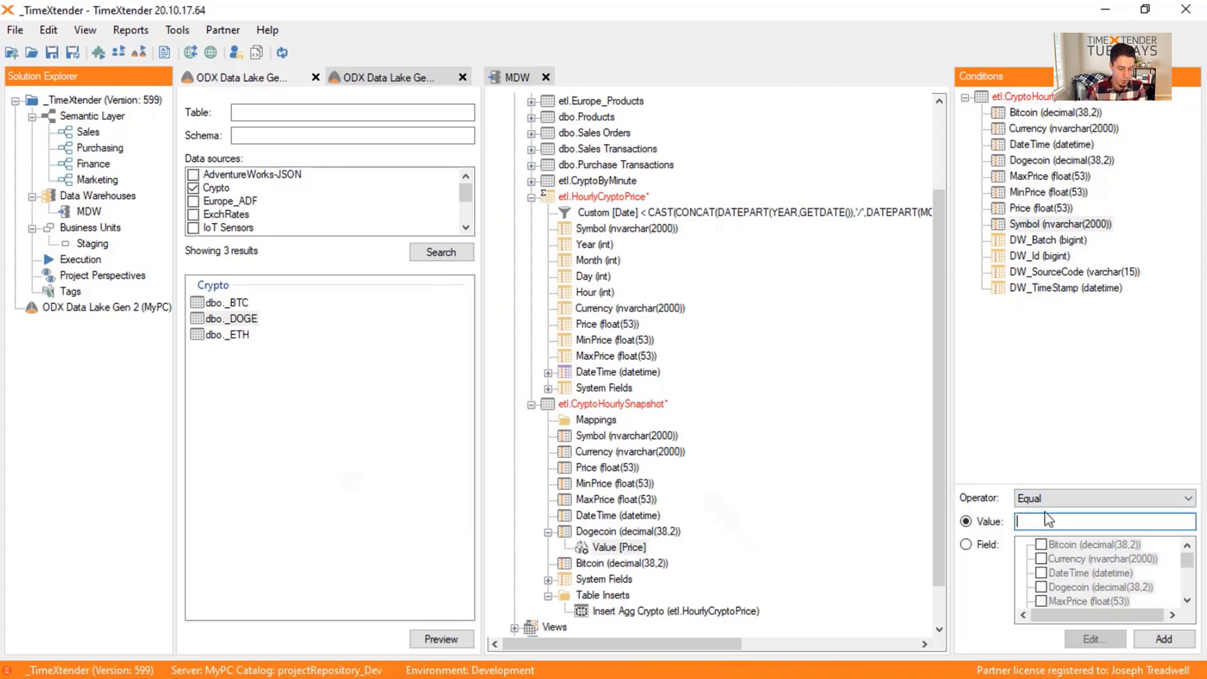
type("E")
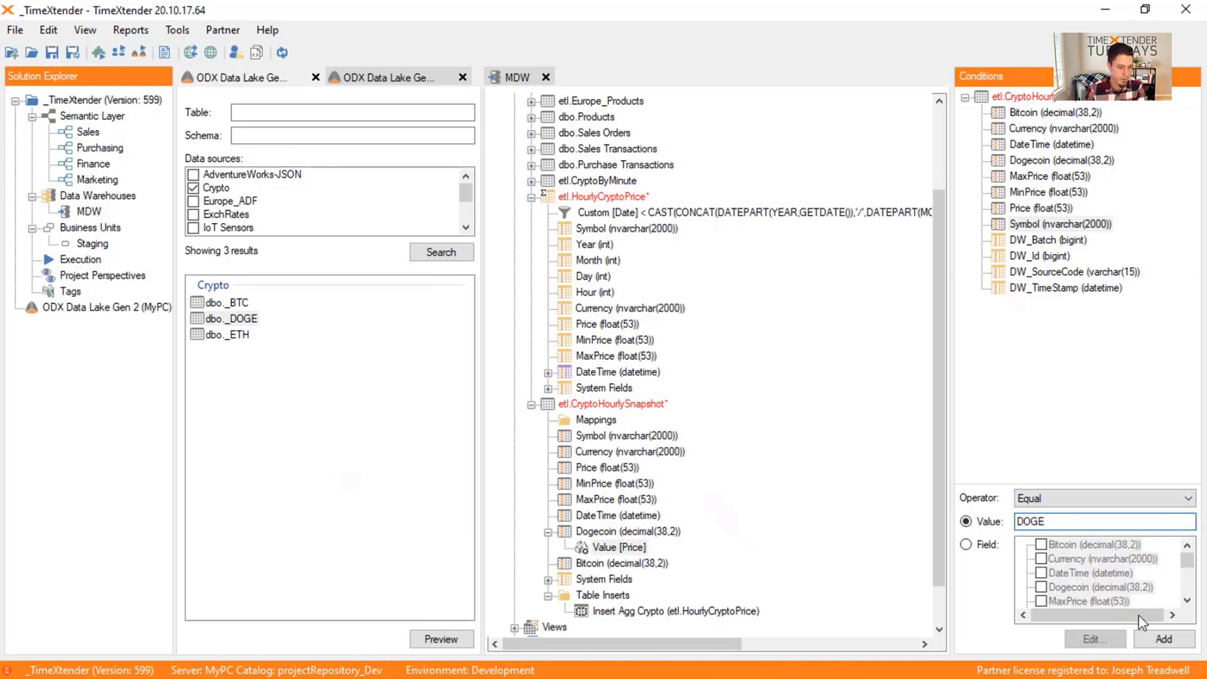
left_click(1162, 639)
Step: Add a custom value field transformation to the Bitcoin field that returns the Price field
left_click(590, 579)
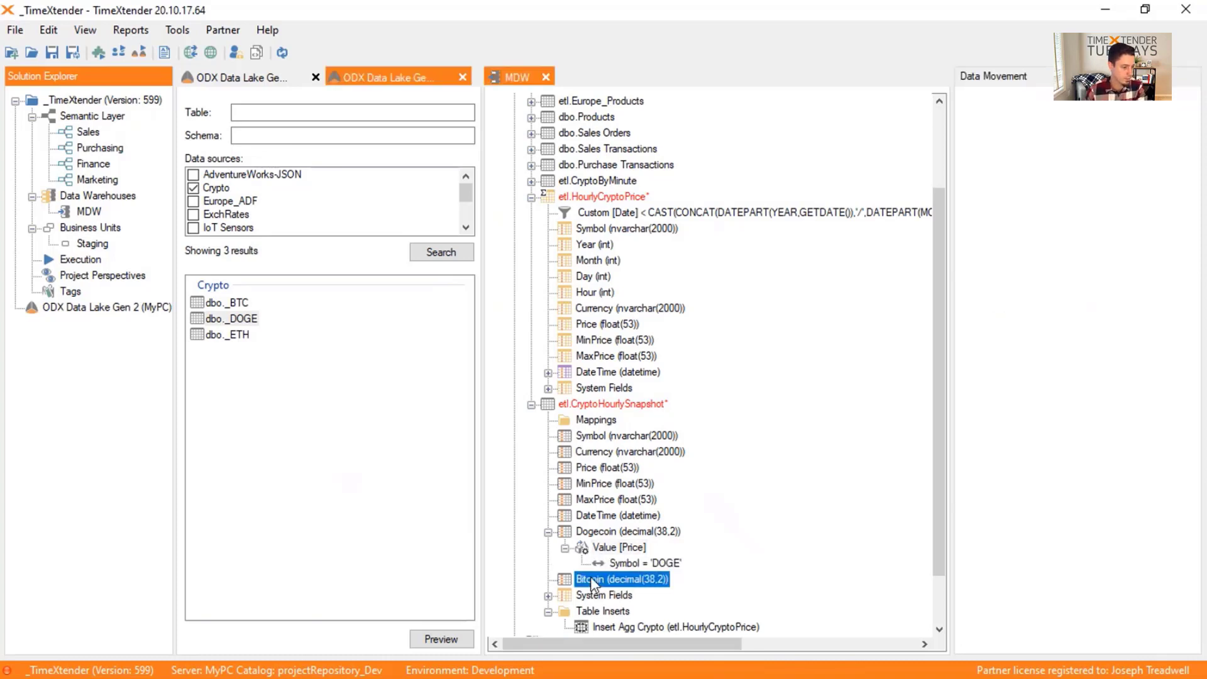
right_click(590, 576)
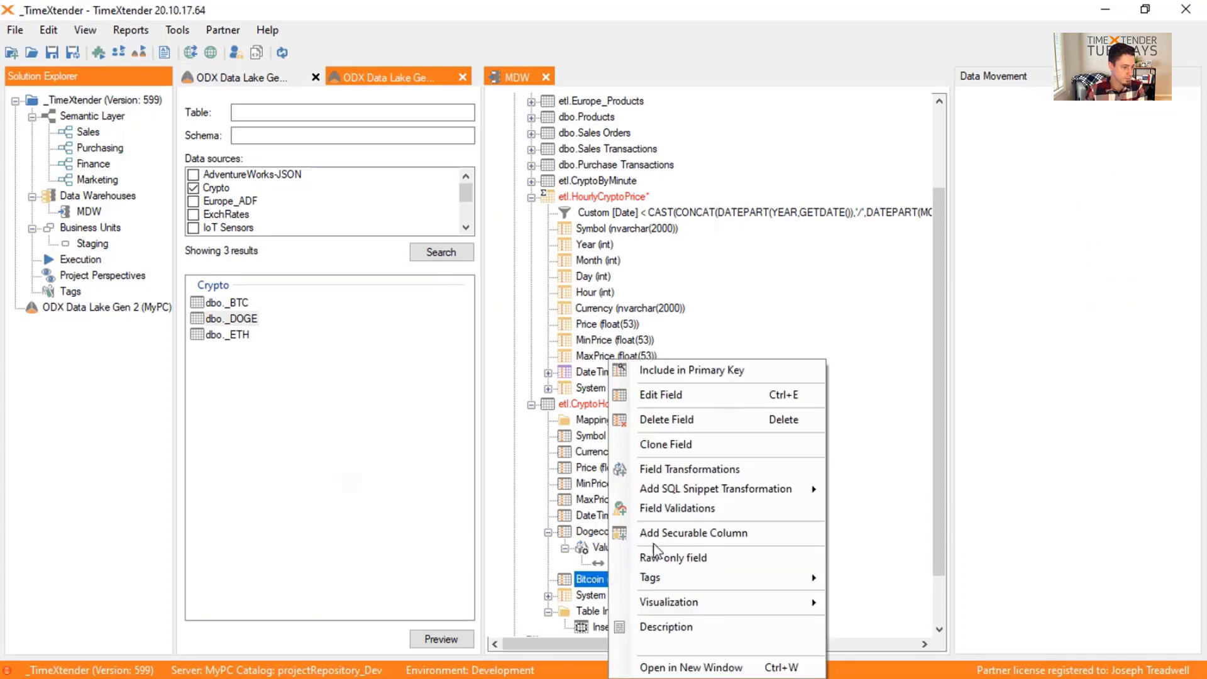
left_click(625, 463)
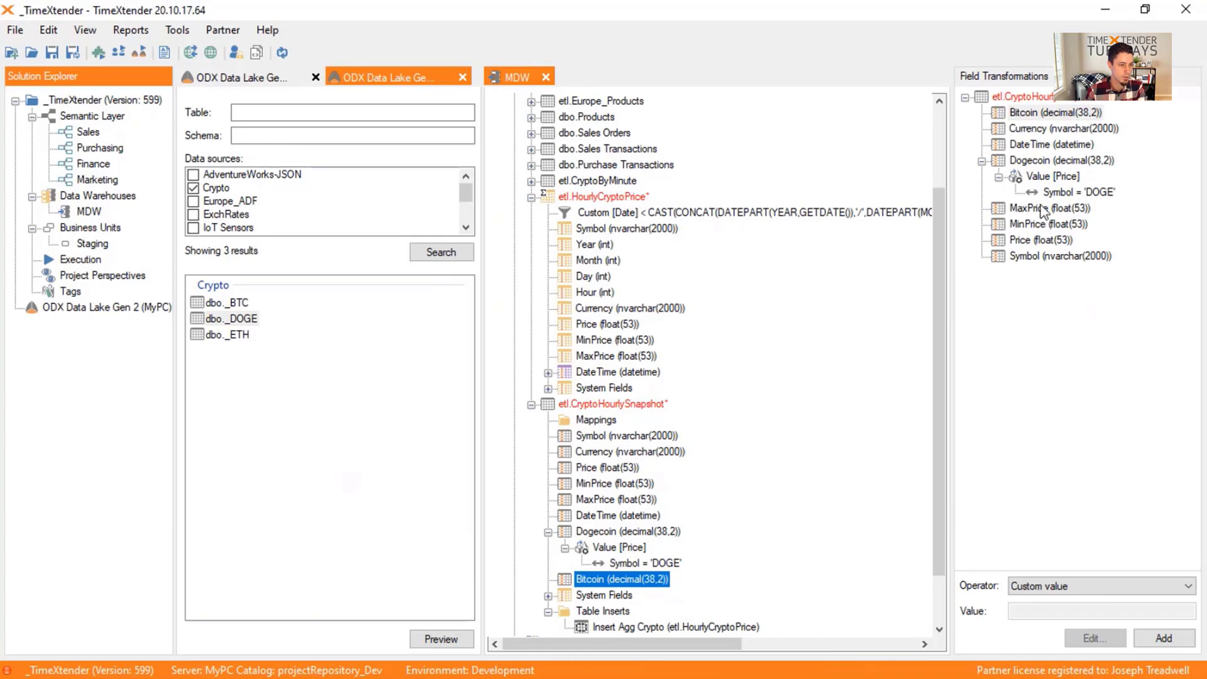
left_click(1164, 638)
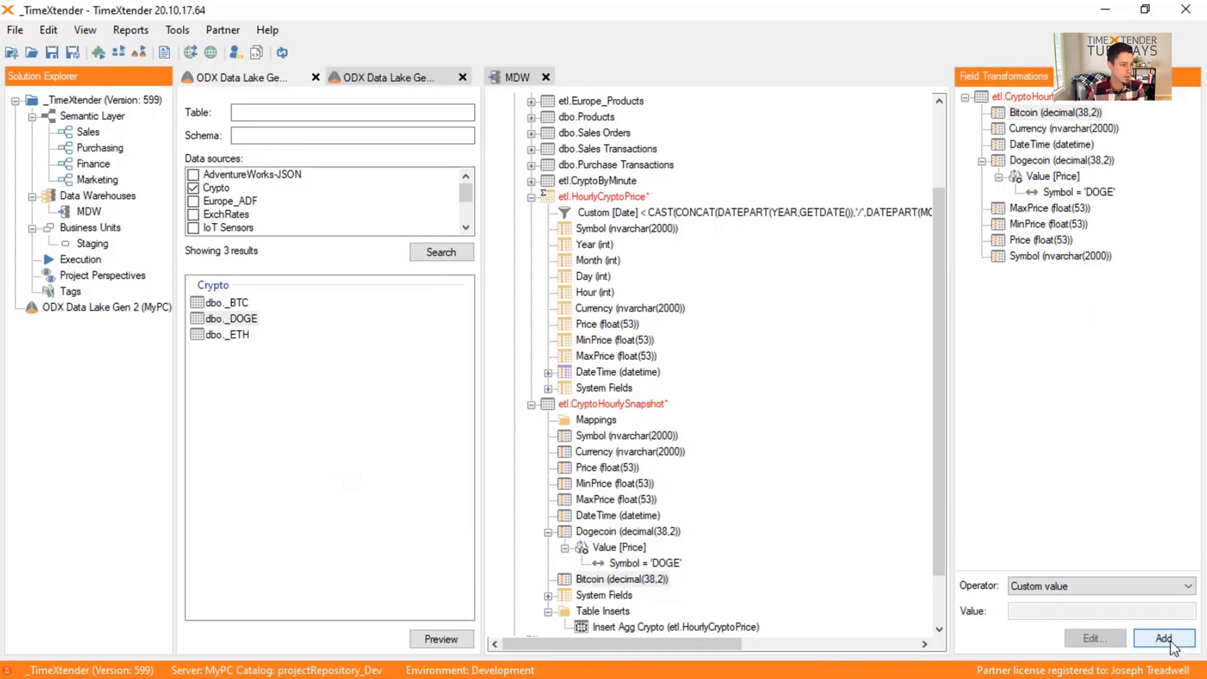
left_click_drag(849, 313, 574, 289)
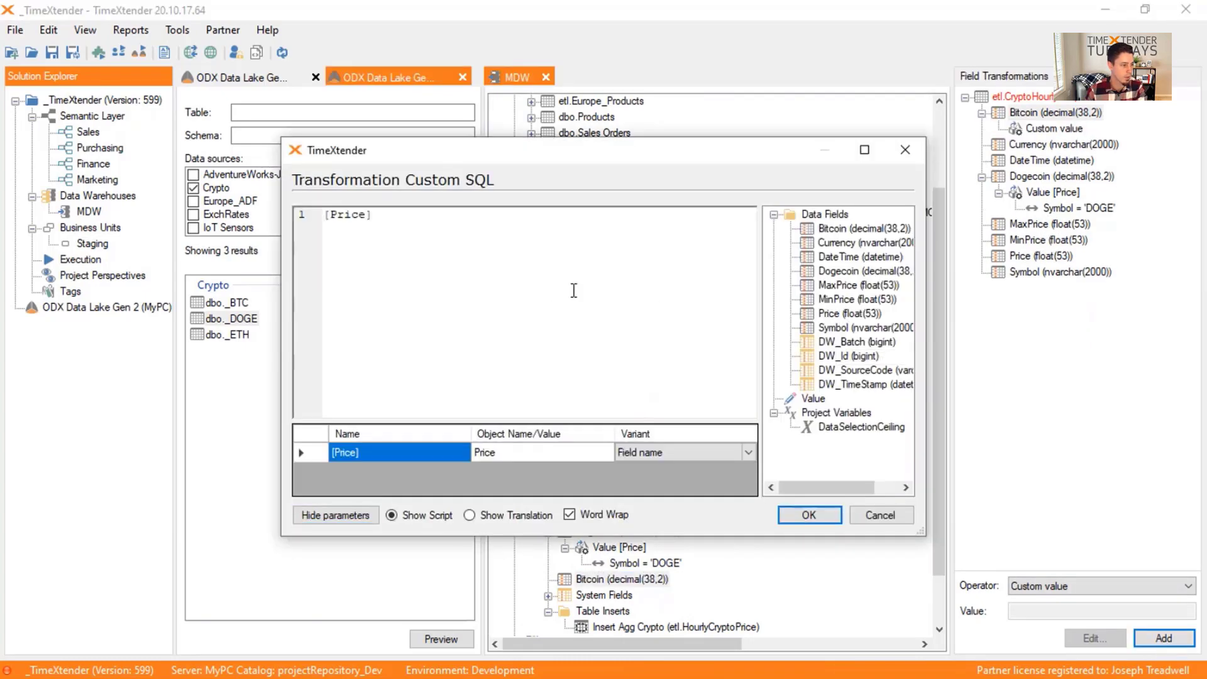
left_click(809, 515)
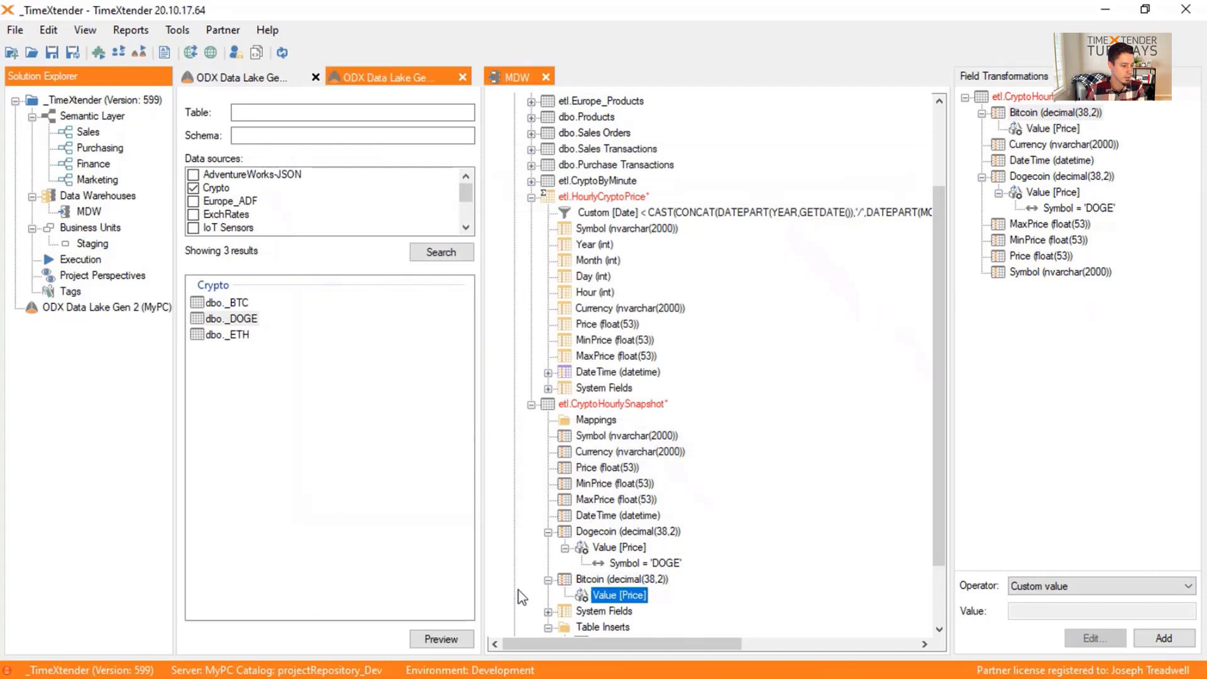
Step: Add a condition to the Bitcoin field's Price transformation requiring Symbol to equal BTC
right_click(627, 602)
left_click(691, 573)
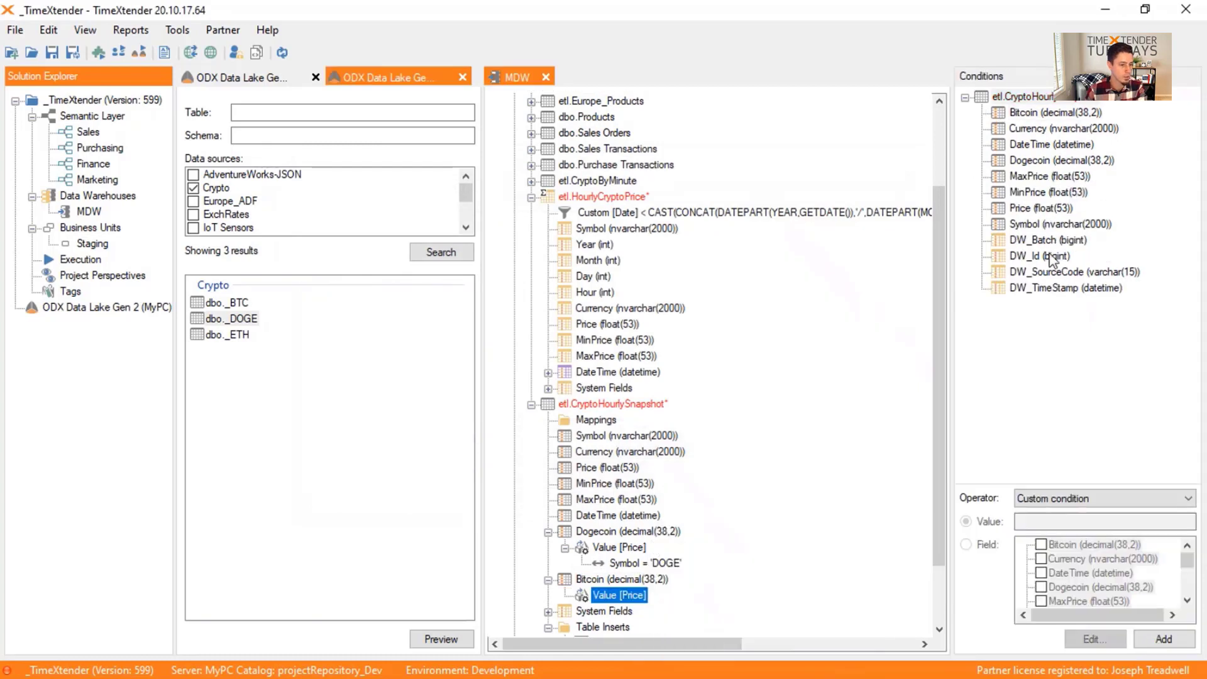
left_click(1025, 224)
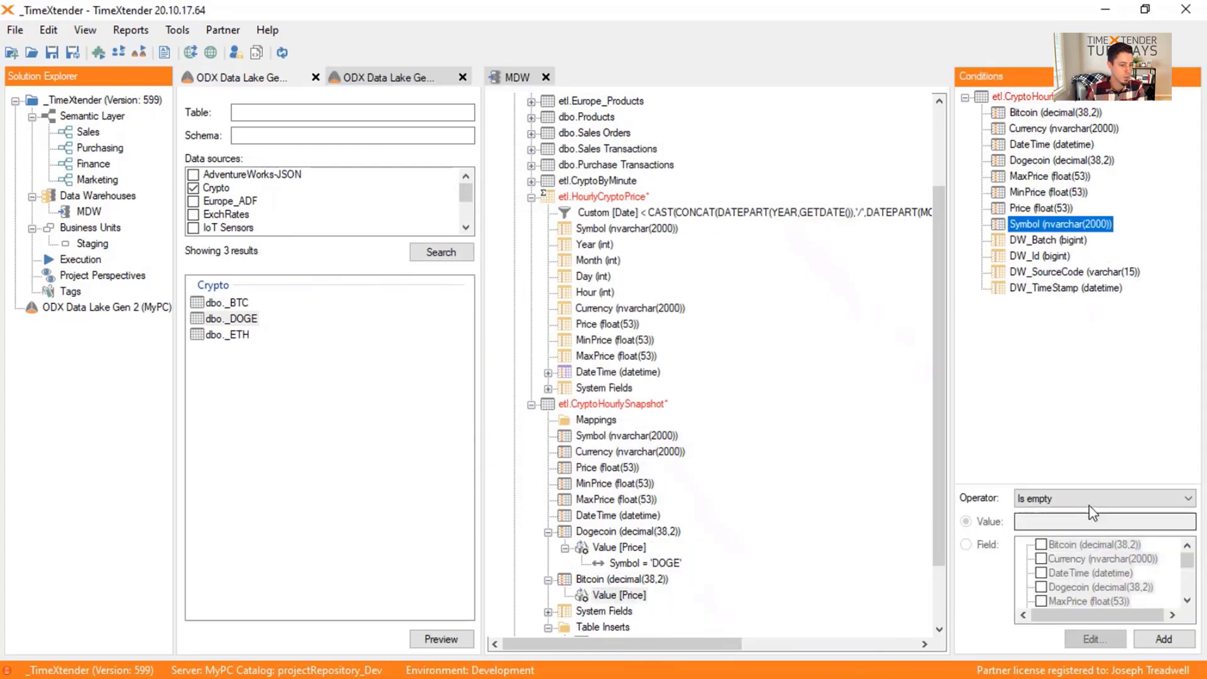
left_click(1031, 498)
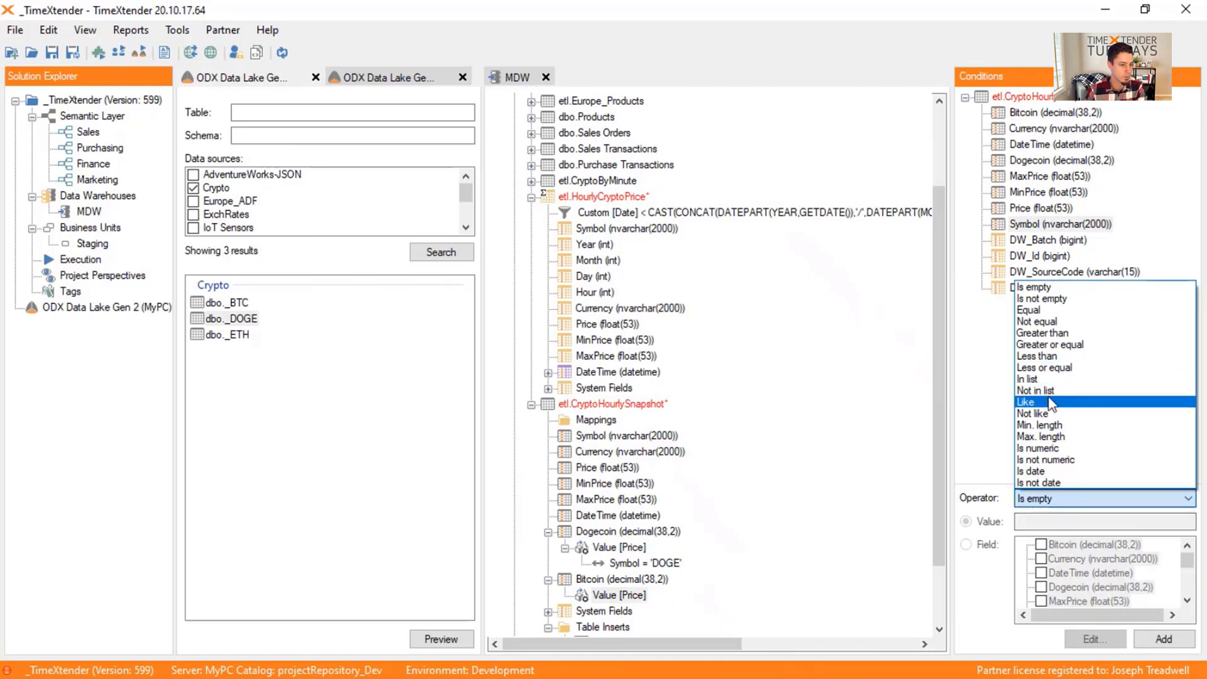
left_click(1042, 312)
left_click(1041, 522)
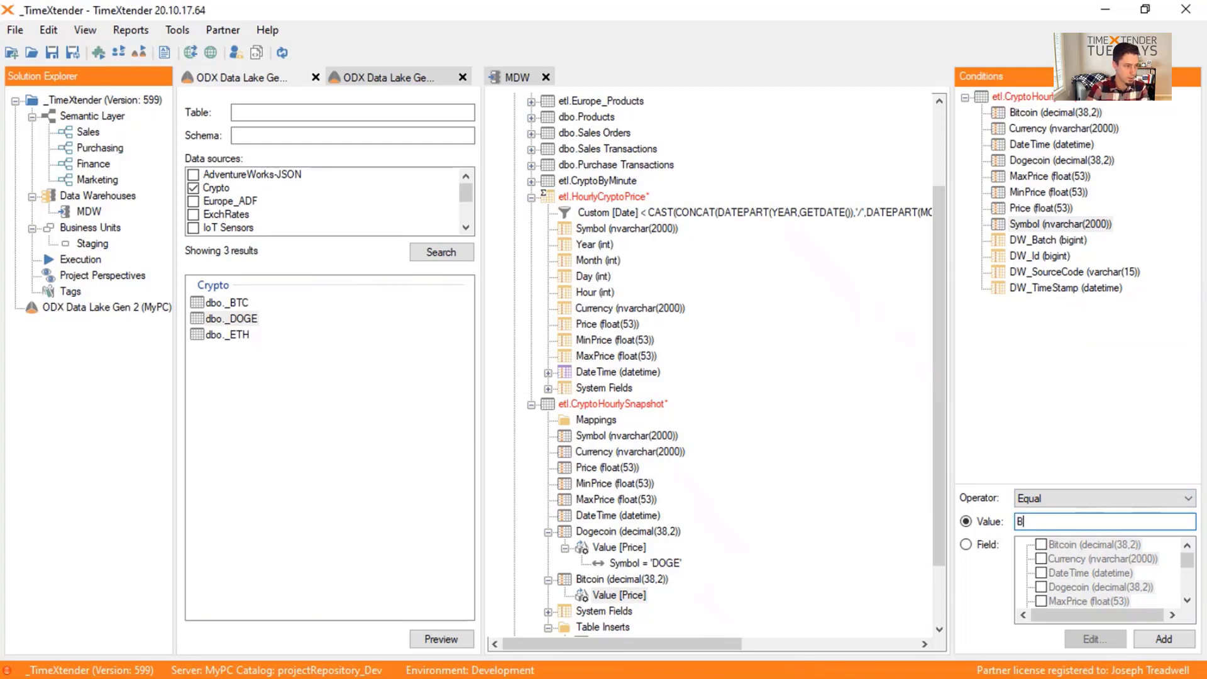
left_click(1156, 637)
Step: Collapse the Dogecoin and Bitcoin fields in the CryptoHourlySnapshot table and check the slide with the overview of steps
scroll(613, 562, "down", 1)
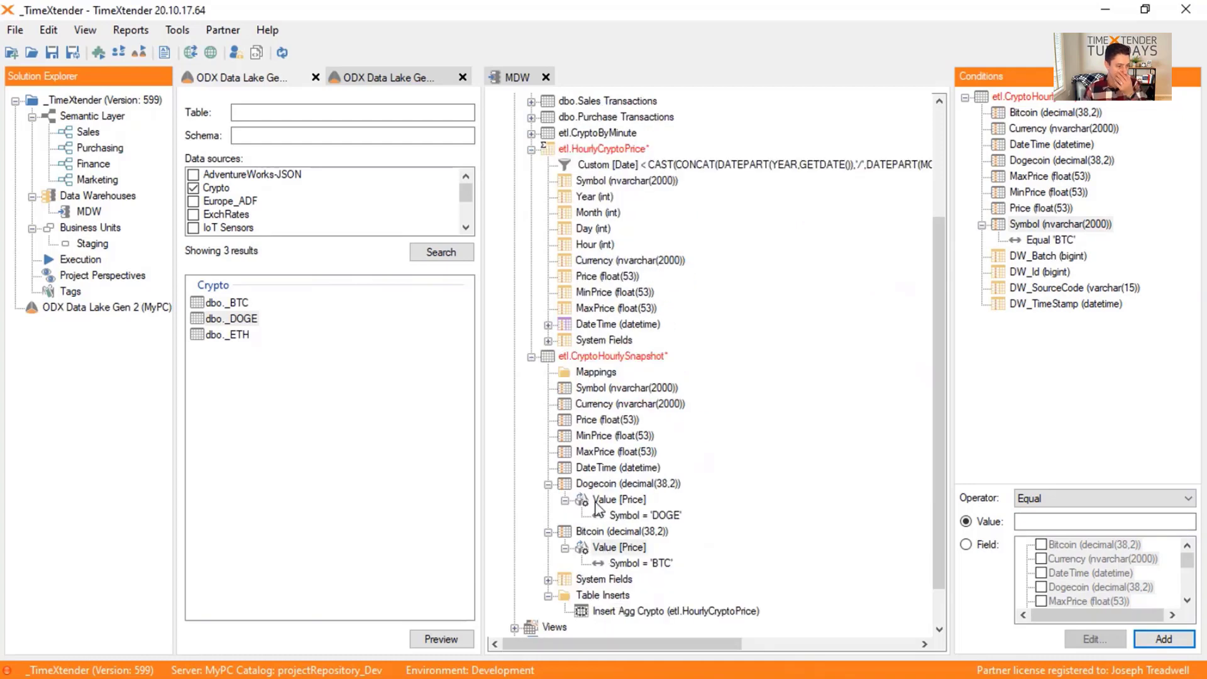
left_click(601, 483)
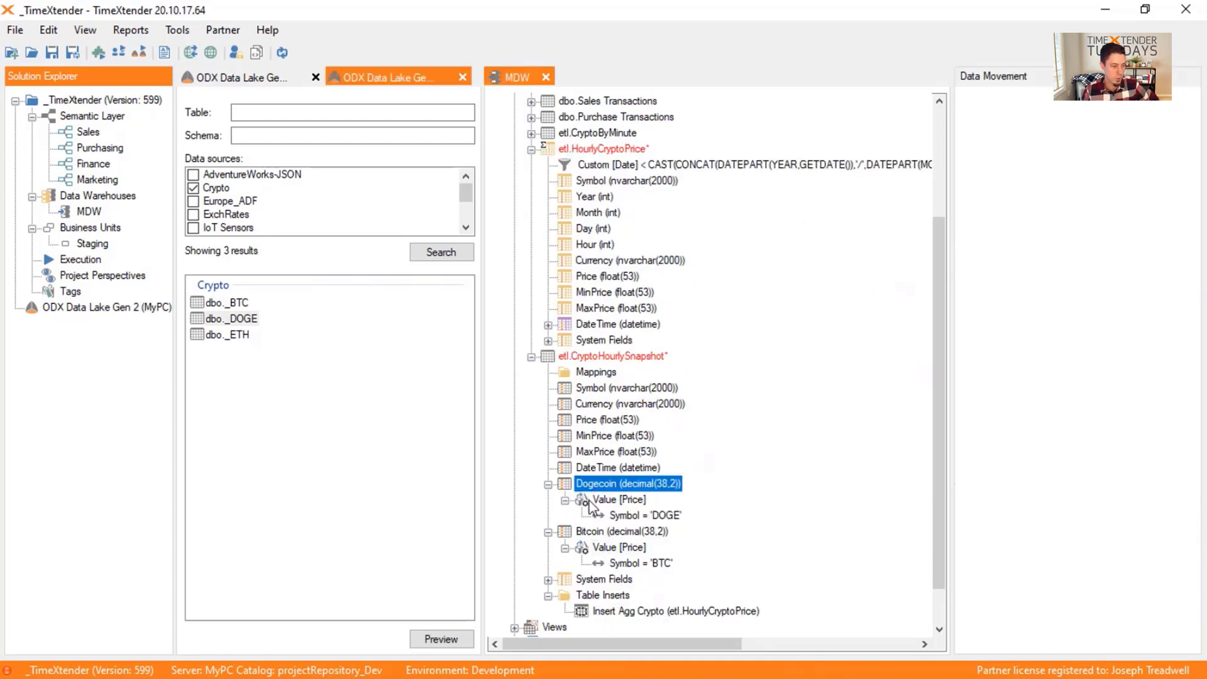
left_click(583, 532)
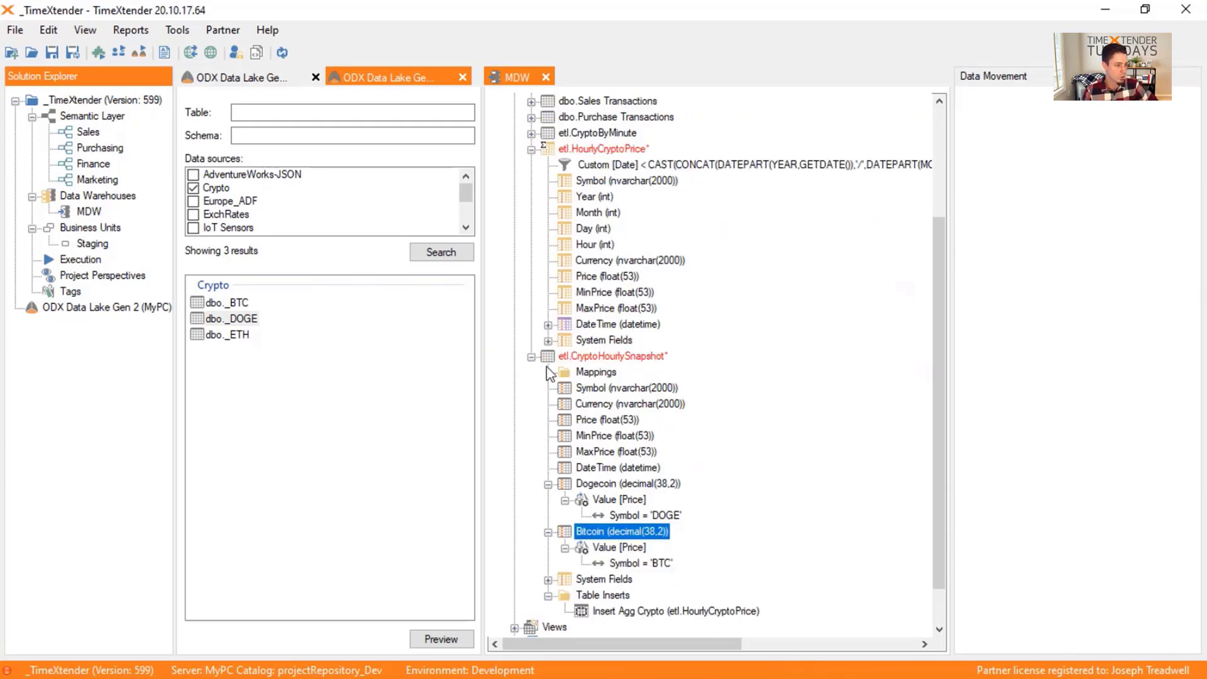
left_click(548, 484)
left_click(548, 500)
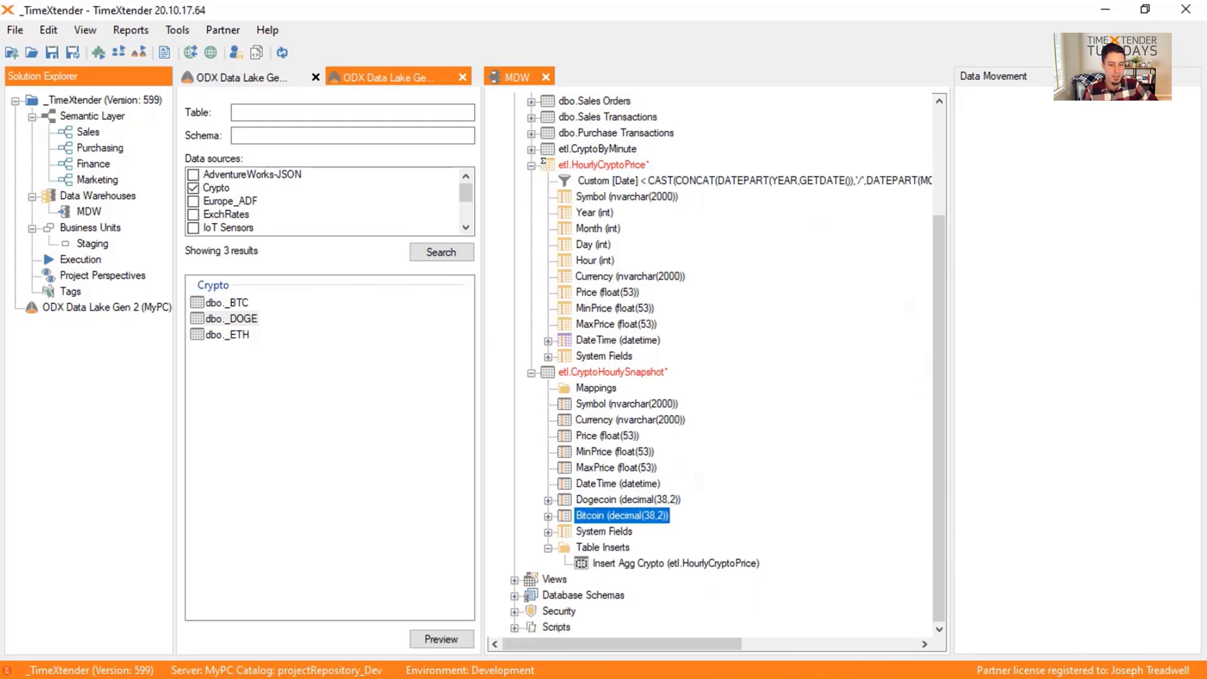
key("alt+Tab")
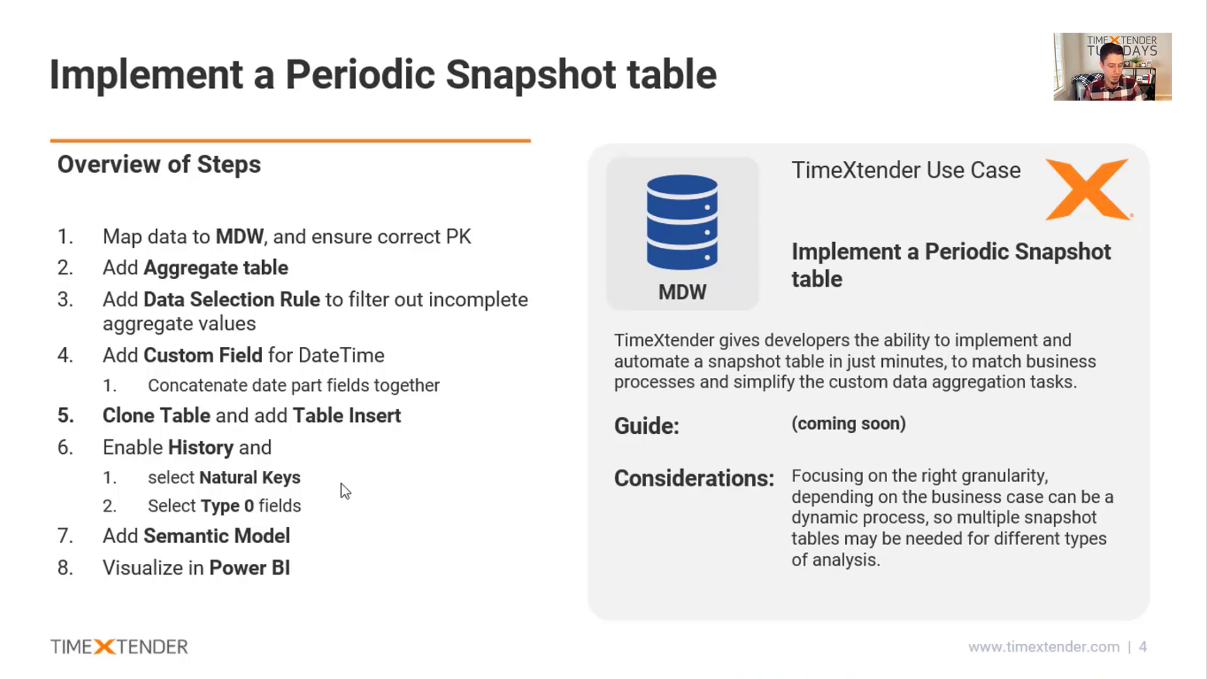
key("alt+Tab")
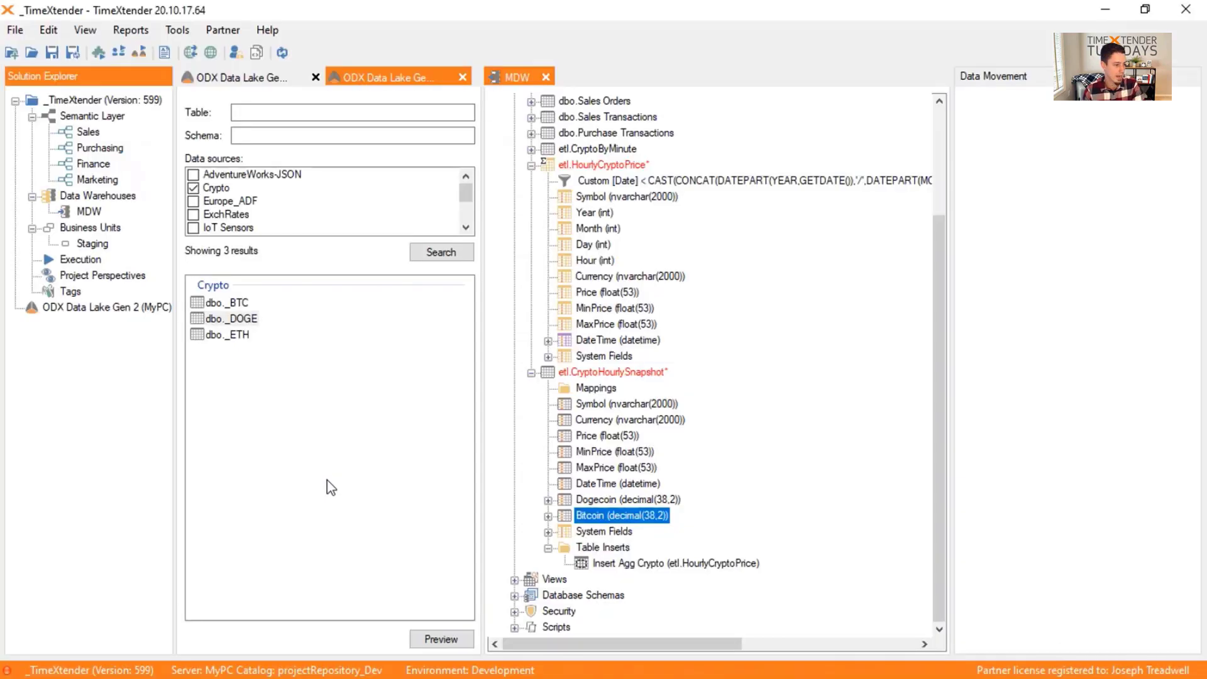
Step: Enable history in the CryptoHourlySnapshot table settings and turn off truncating the valid table before data cleansing
left_click(591, 374)
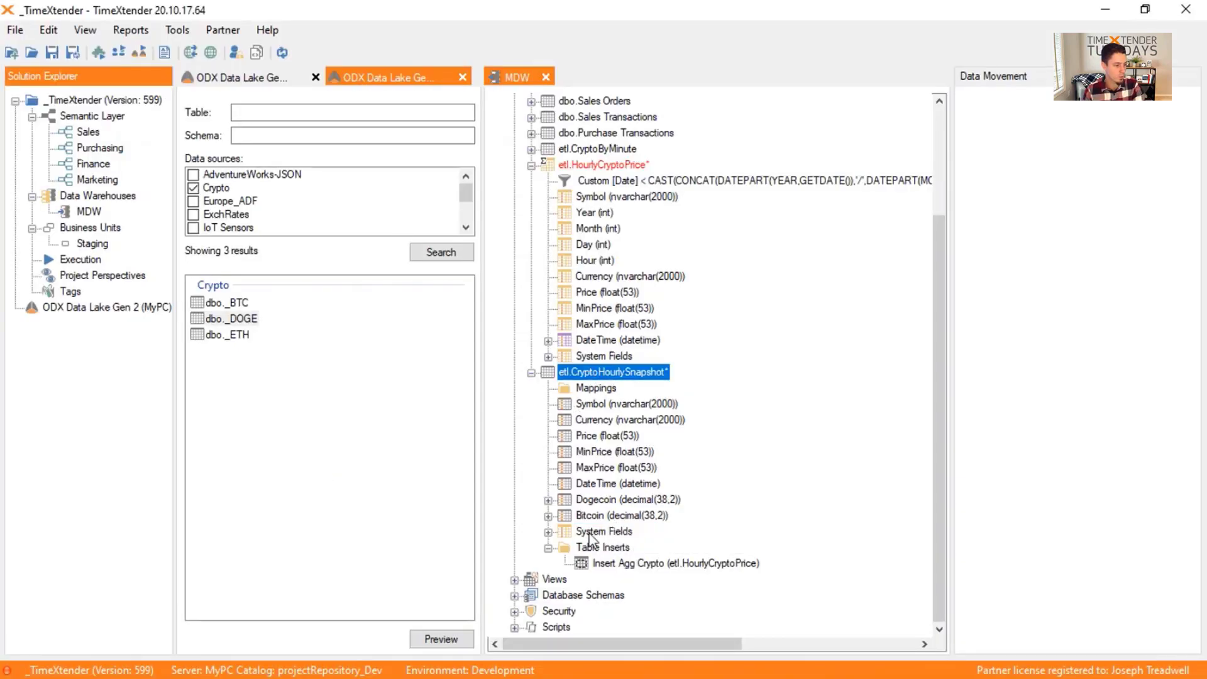
right_click(597, 373)
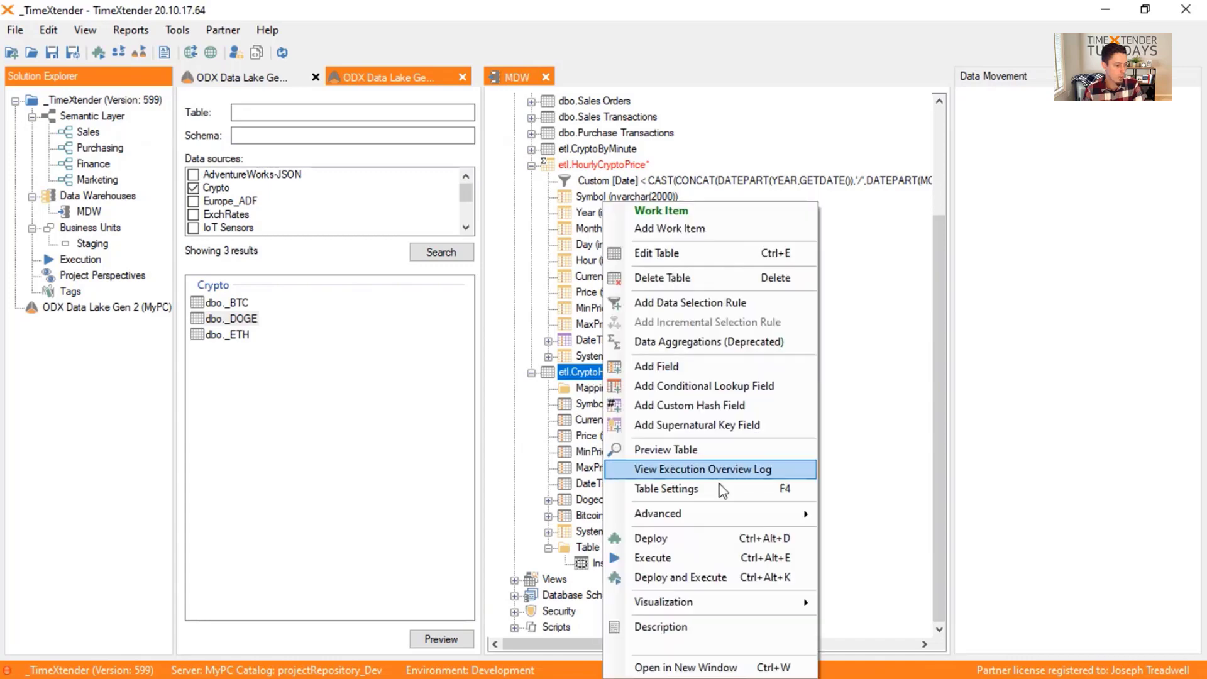
left_click(707, 489)
left_click(576, 145)
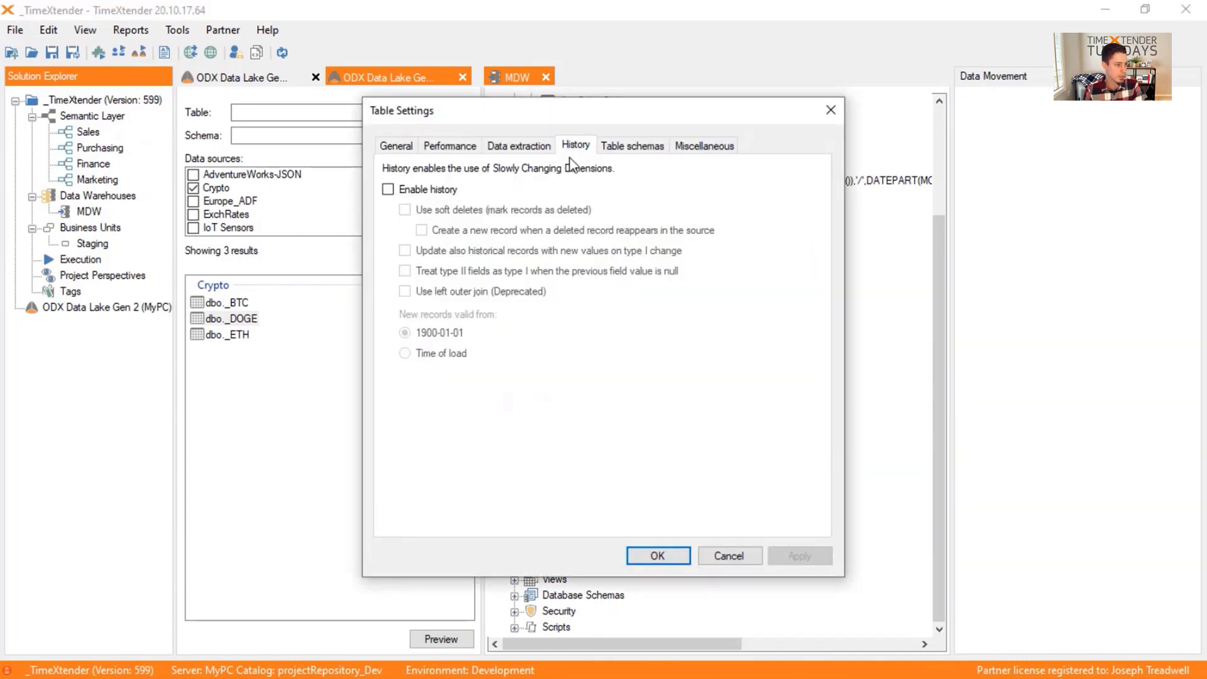
left_click(406, 192)
left_click(517, 148)
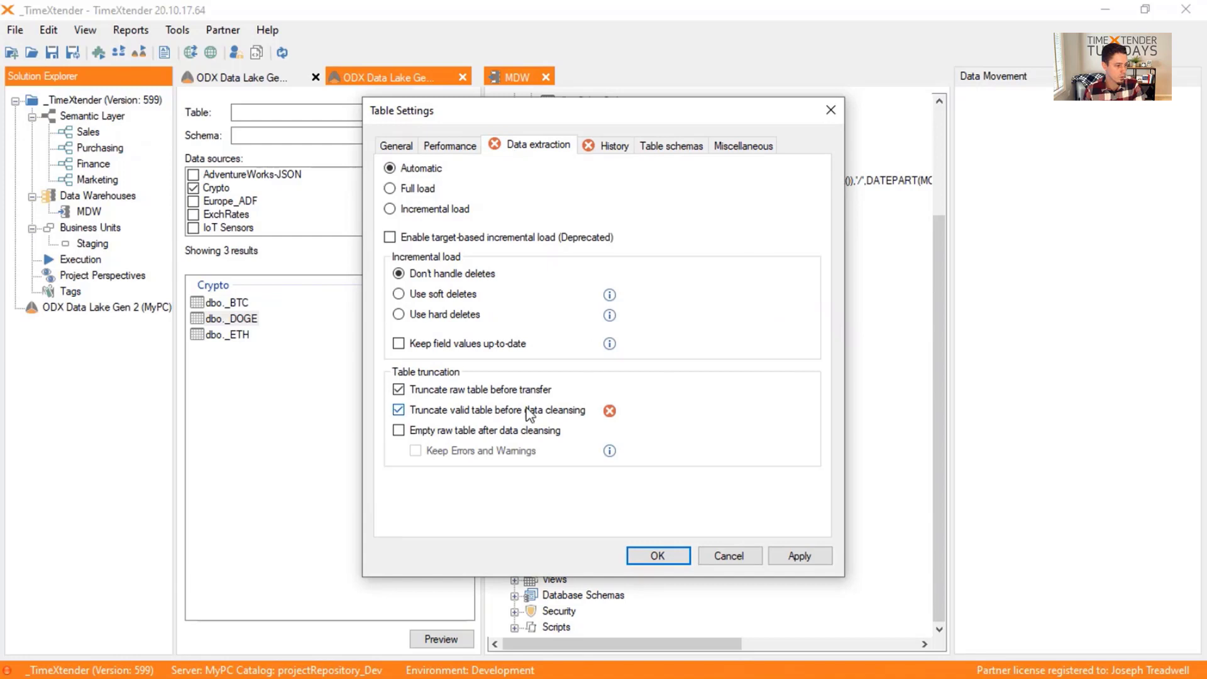
left_click(398, 411)
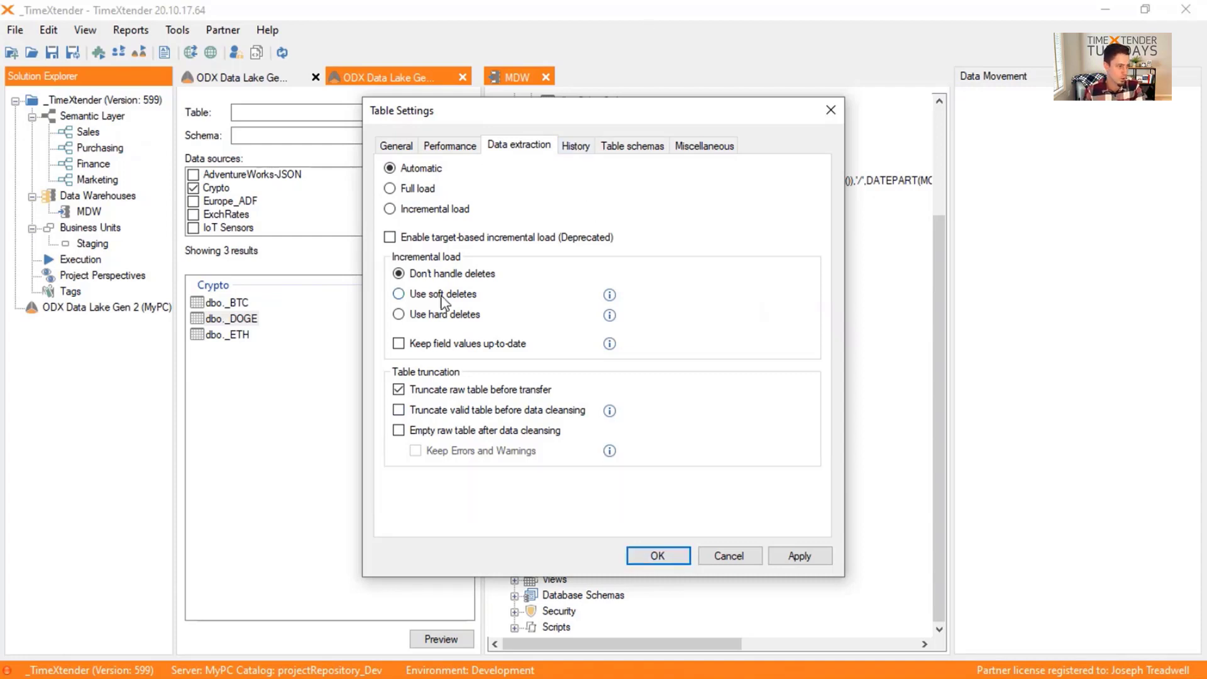
left_click(575, 145)
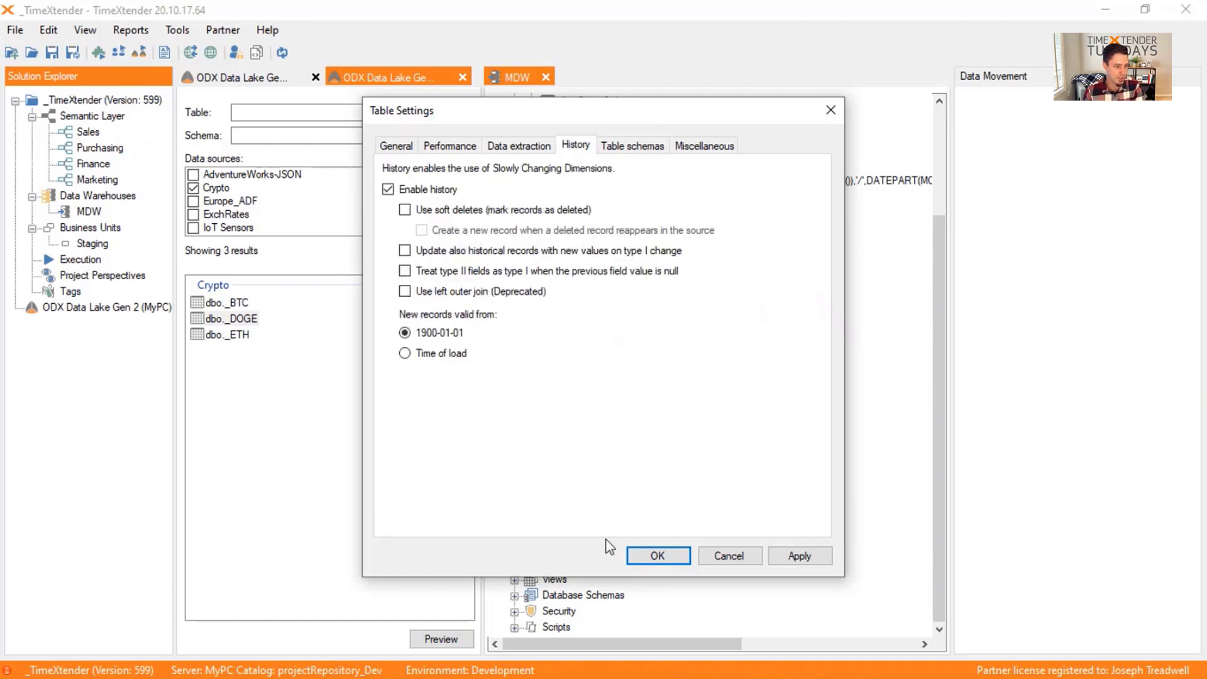
left_click(684, 557)
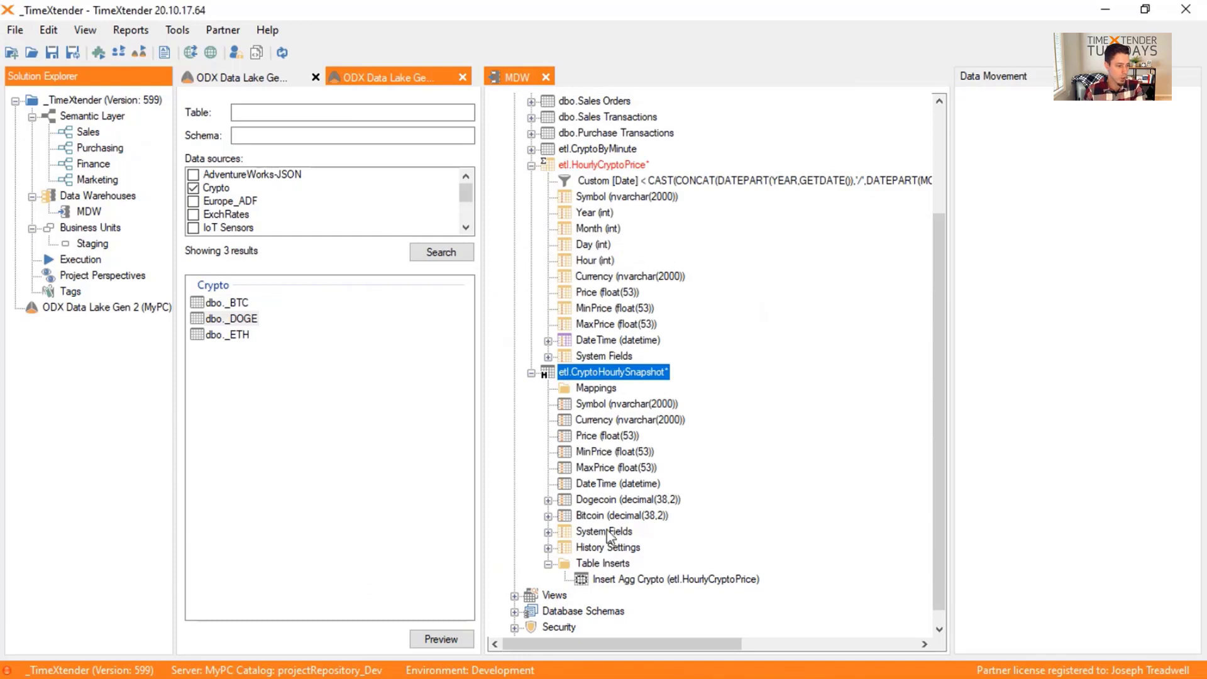
Step: Select Symbol and DateTime as the natural key in the CryptoHourlySnapshot table's history settings
left_click(614, 549)
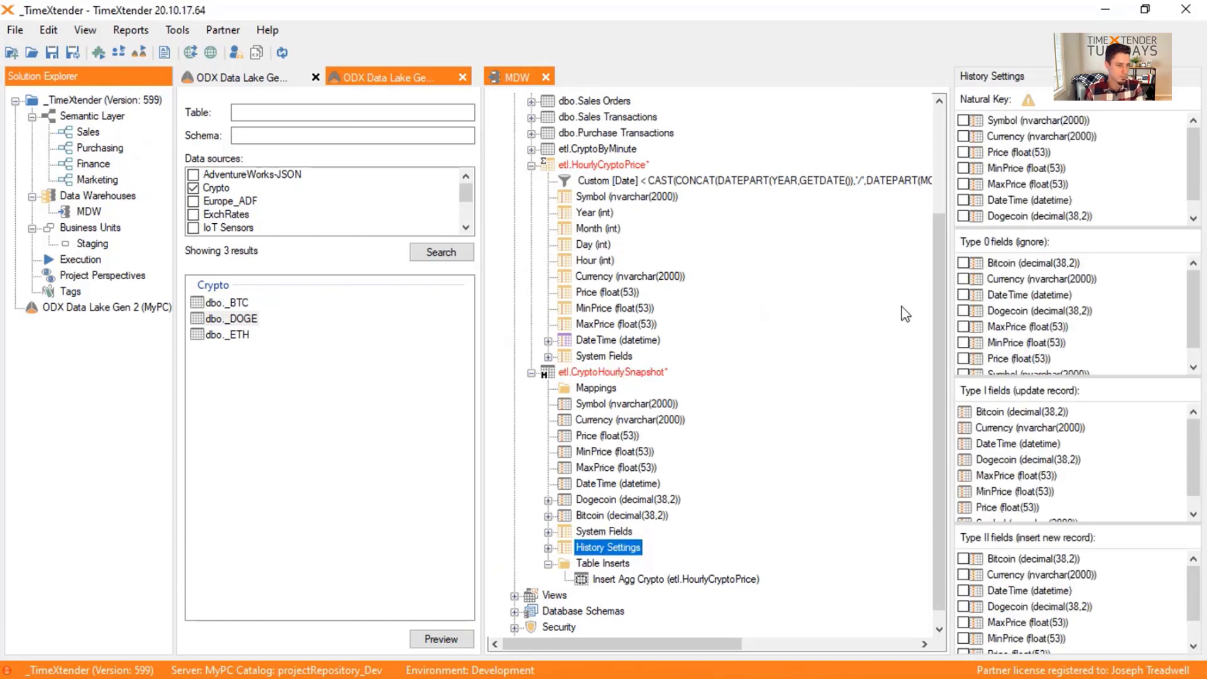
left_click(964, 121)
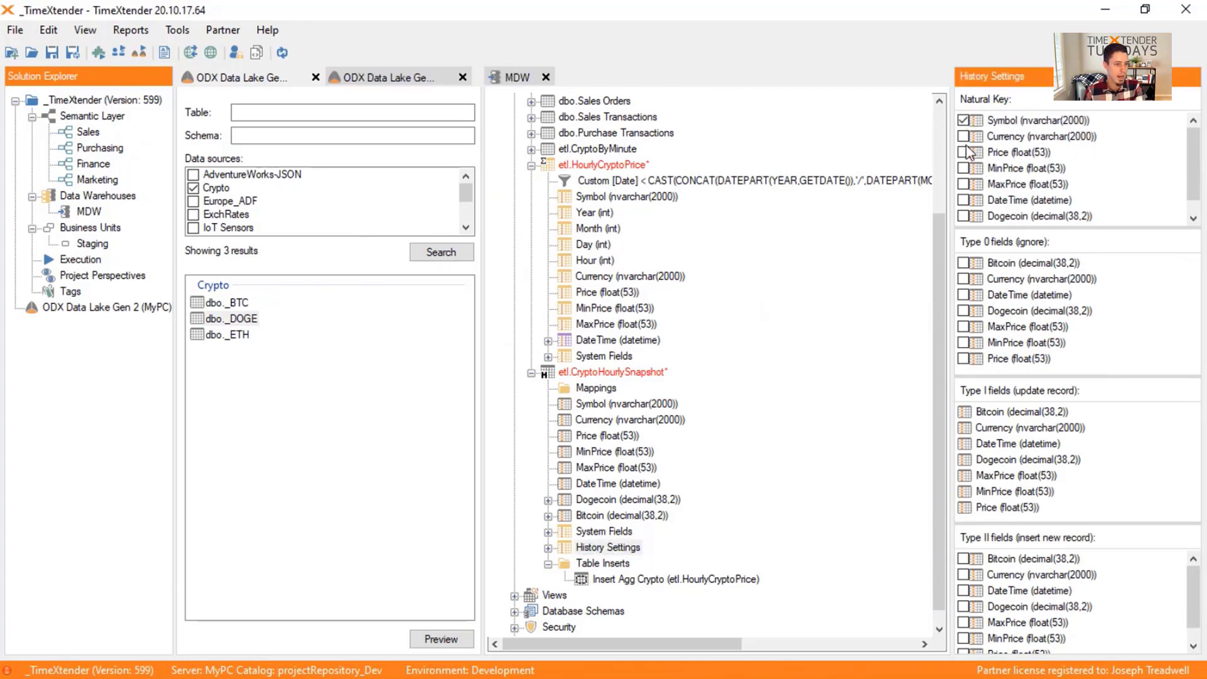
scroll(968, 157, "down", 1)
scroll(968, 156, "up", 1)
scroll(968, 154, "down", 1)
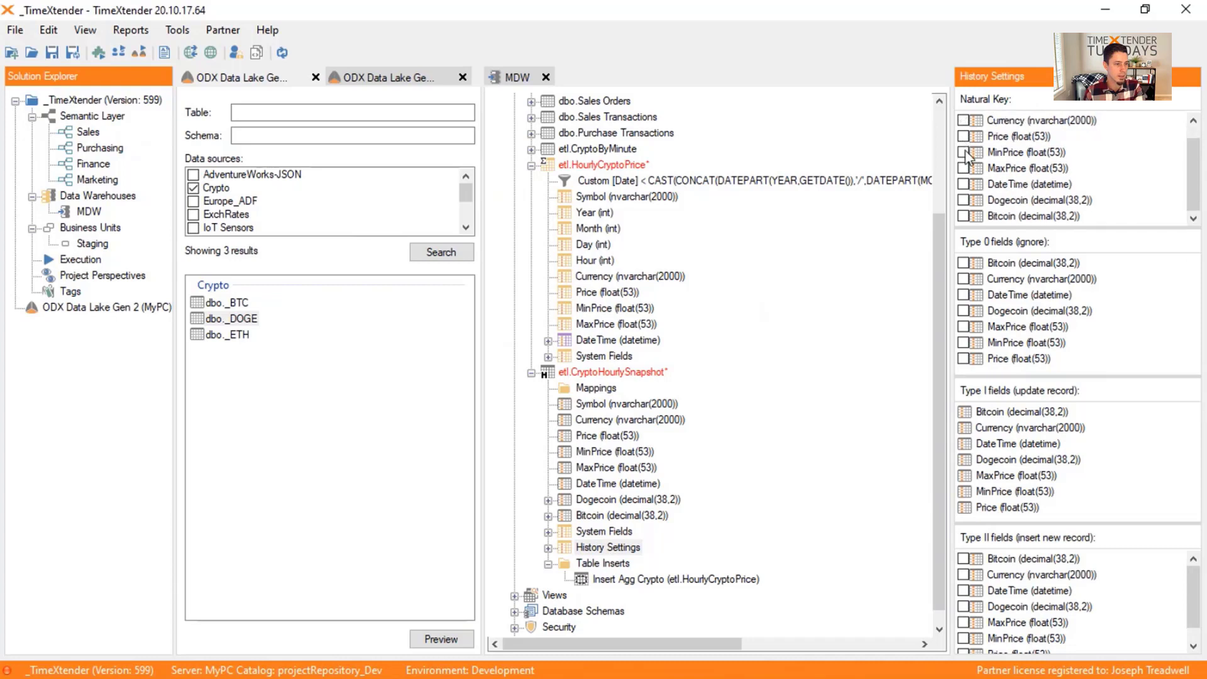
left_click(963, 184)
scroll(1005, 125, "up", 1)
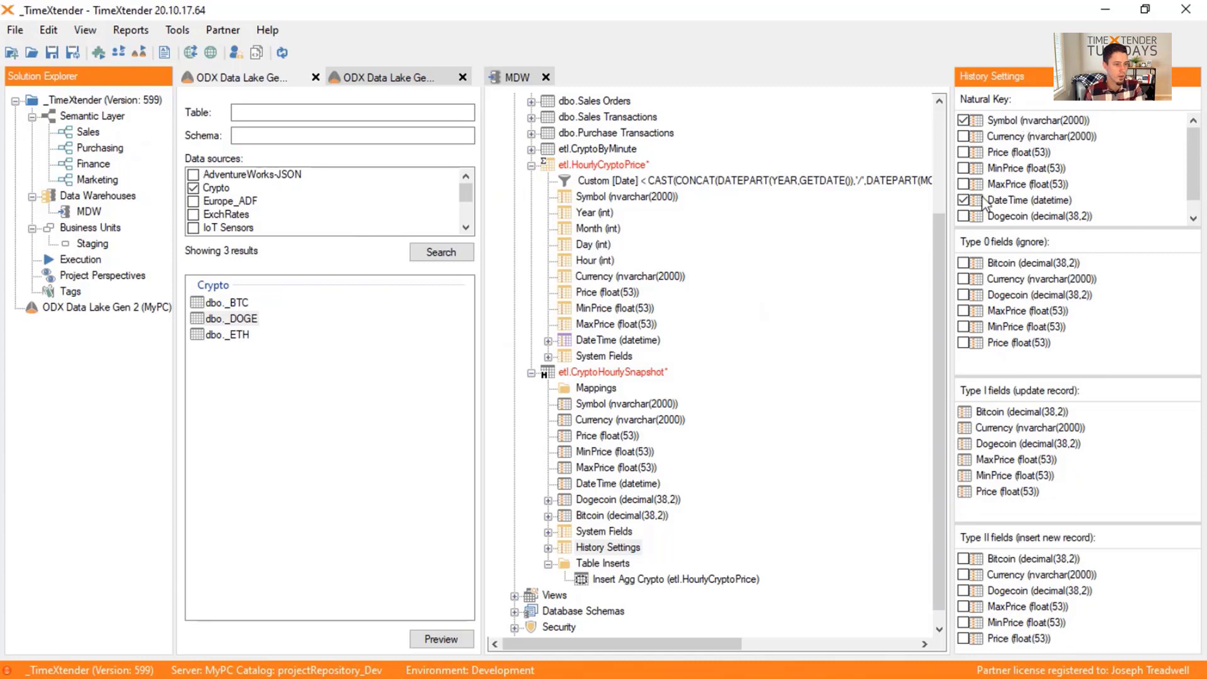
scroll(1040, 206, "down", 1)
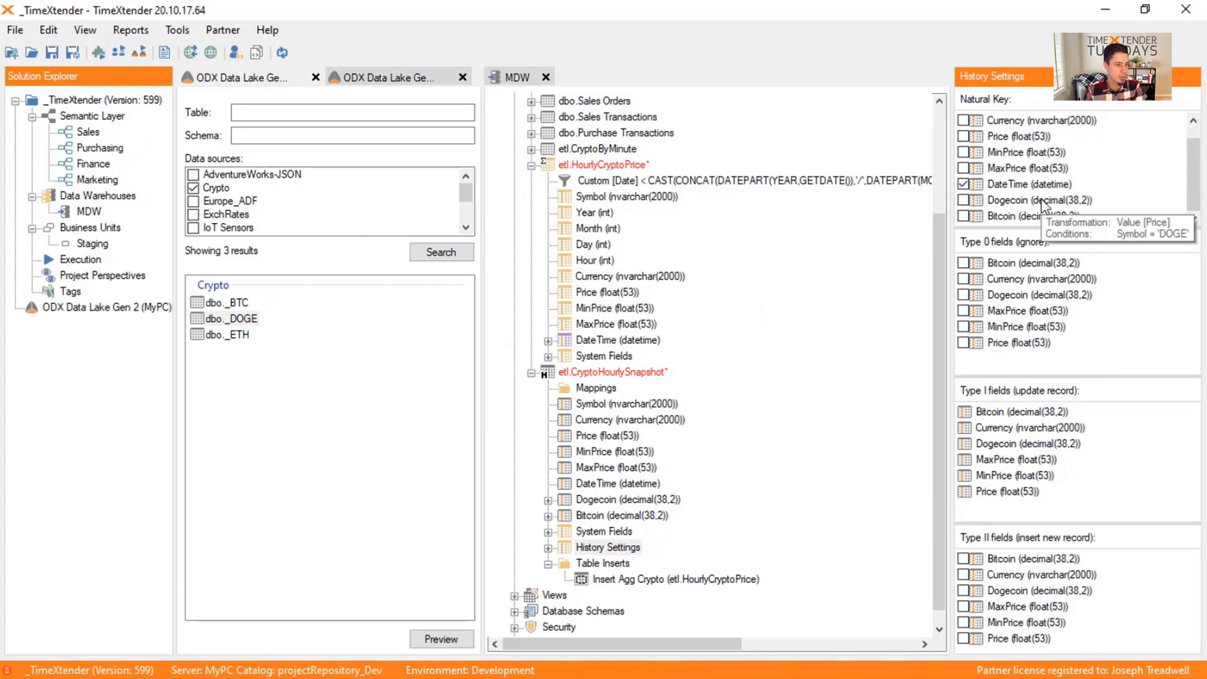
Step: Set Bitcoin, Currency, Dogecoin, MaxPrice, MinPrice and Price as Type 0 fields in the CryptoHourlySnapshot history settings
left_click(963, 264)
left_click(963, 279)
left_click(963, 295)
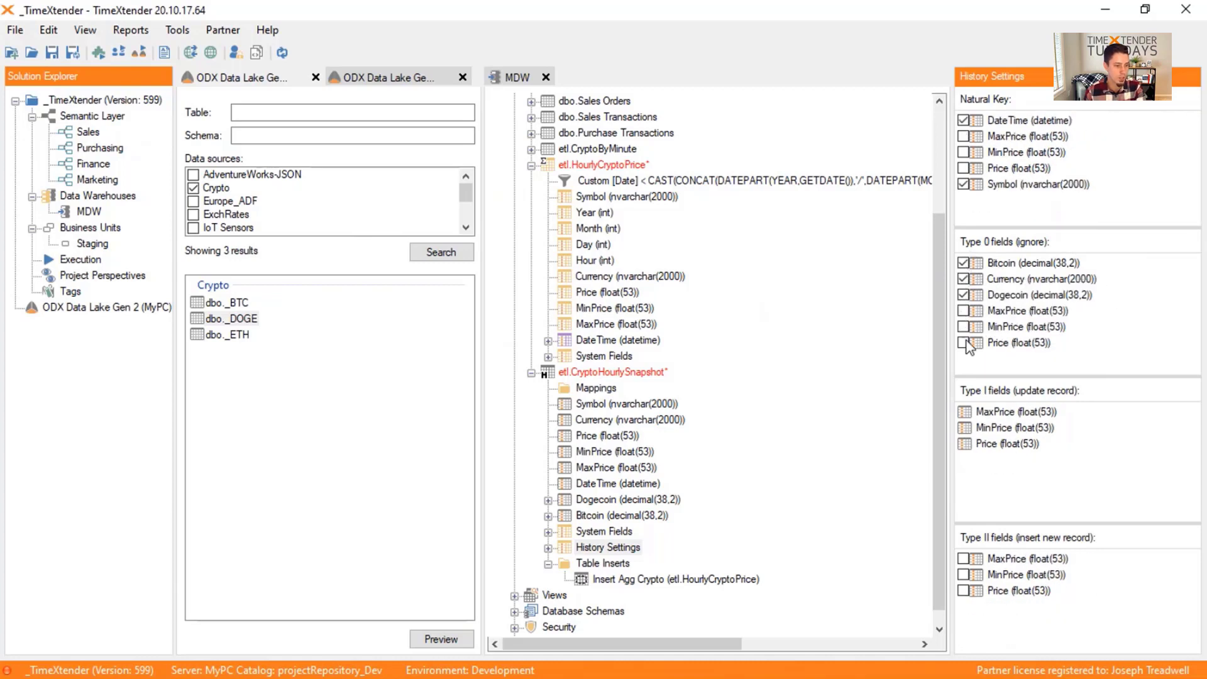
left_click(963, 311)
left_click(963, 326)
left_click(963, 342)
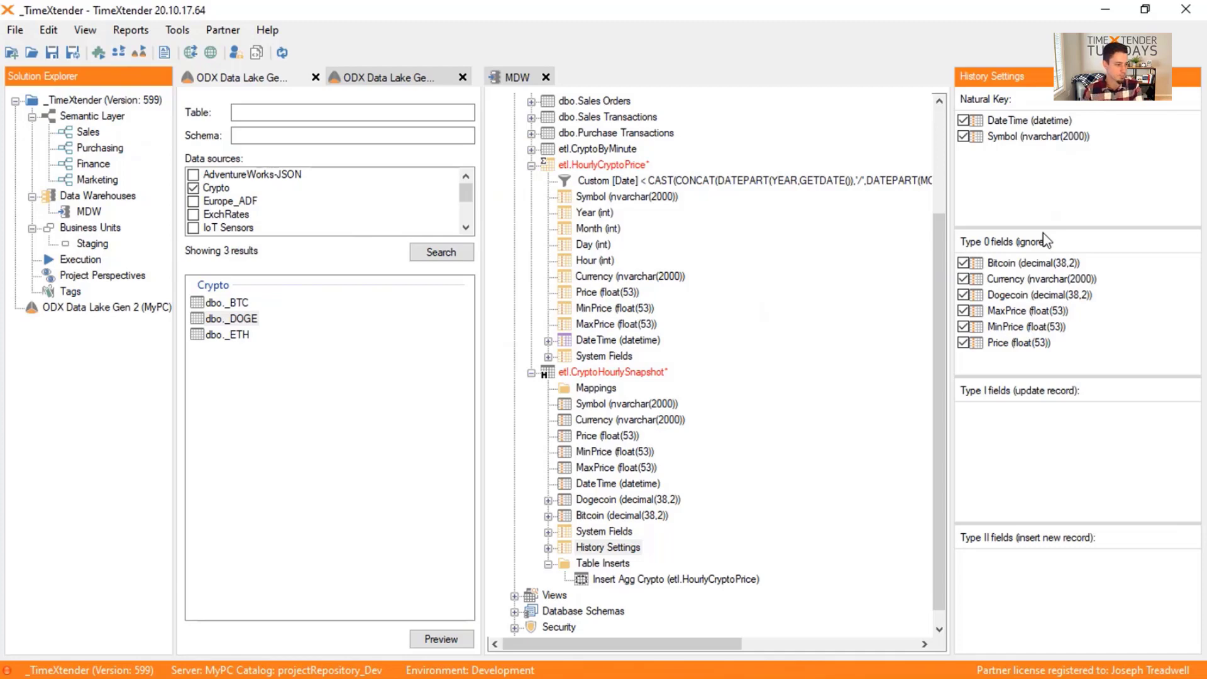
scroll(691, 440, "up", 3)
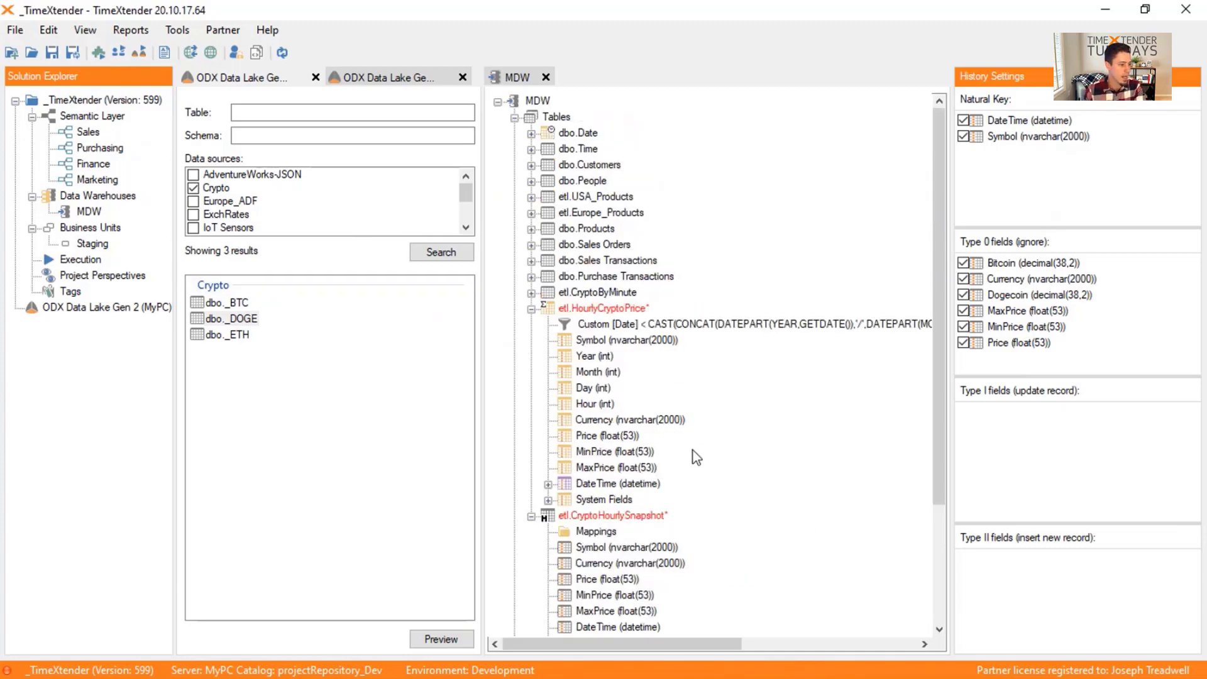
scroll(691, 453, "down", 3)
scroll(653, 472, "up", 3)
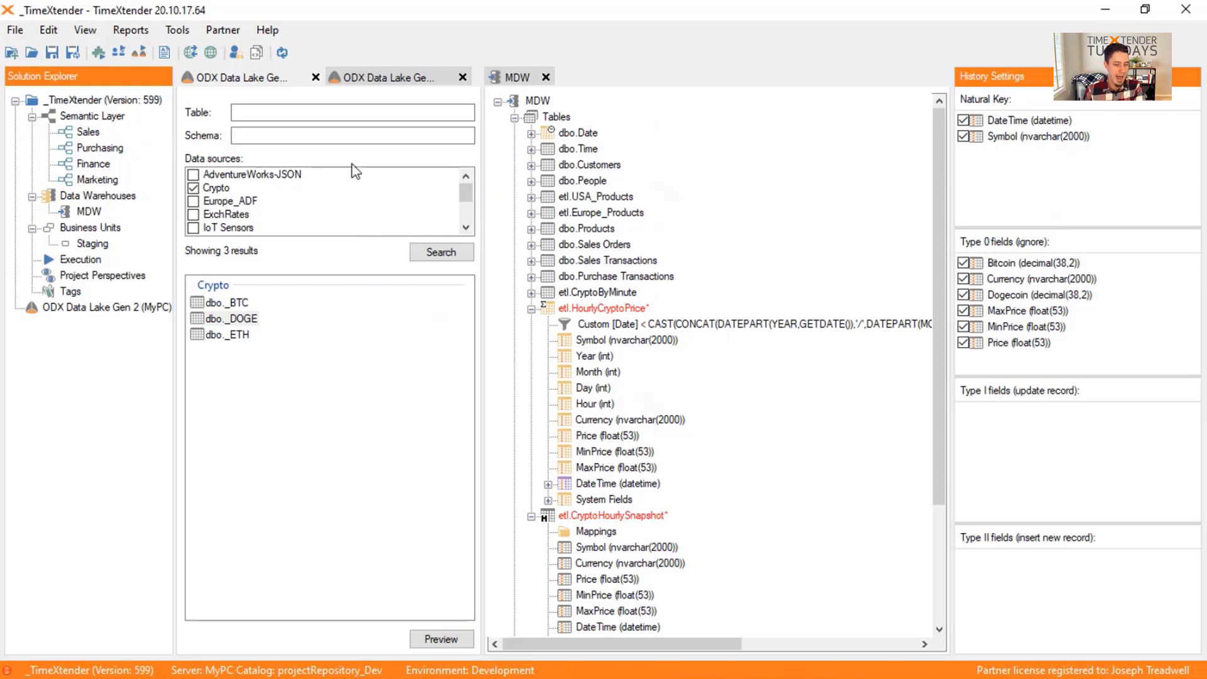
Step: Check the overview slide, and add a semantic model named Crypto with the Qlik and Tableau endpoint settings turned off
key("alt+Tab")
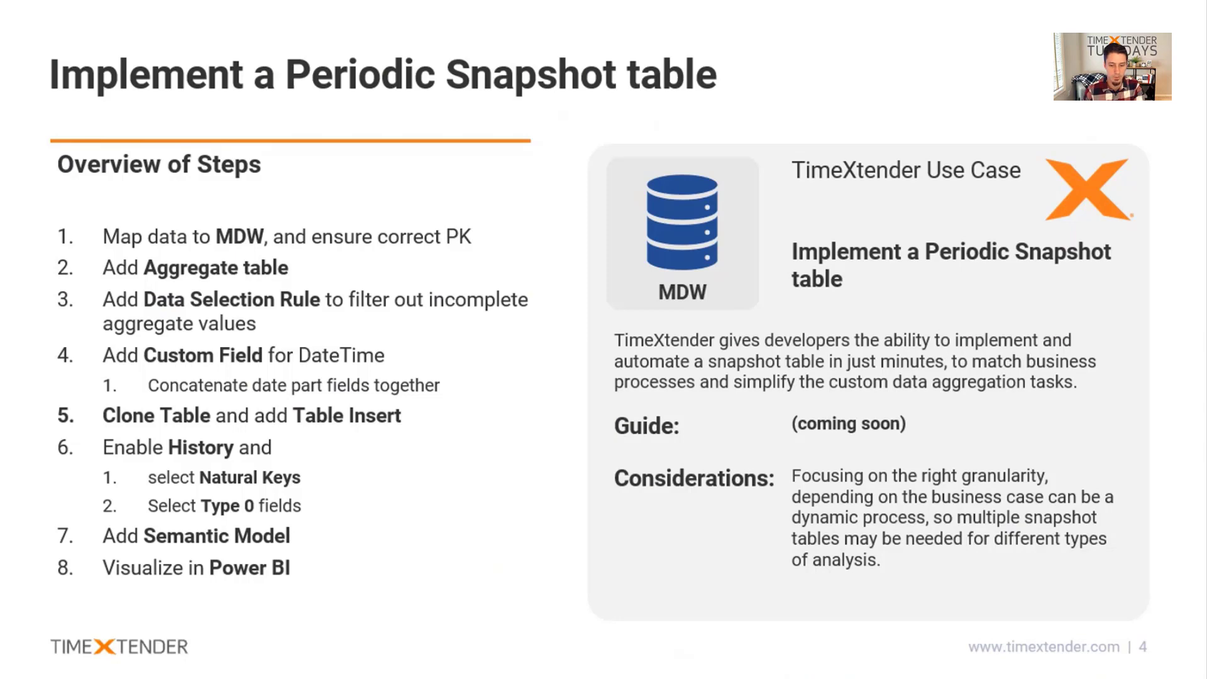
key("alt+Tab")
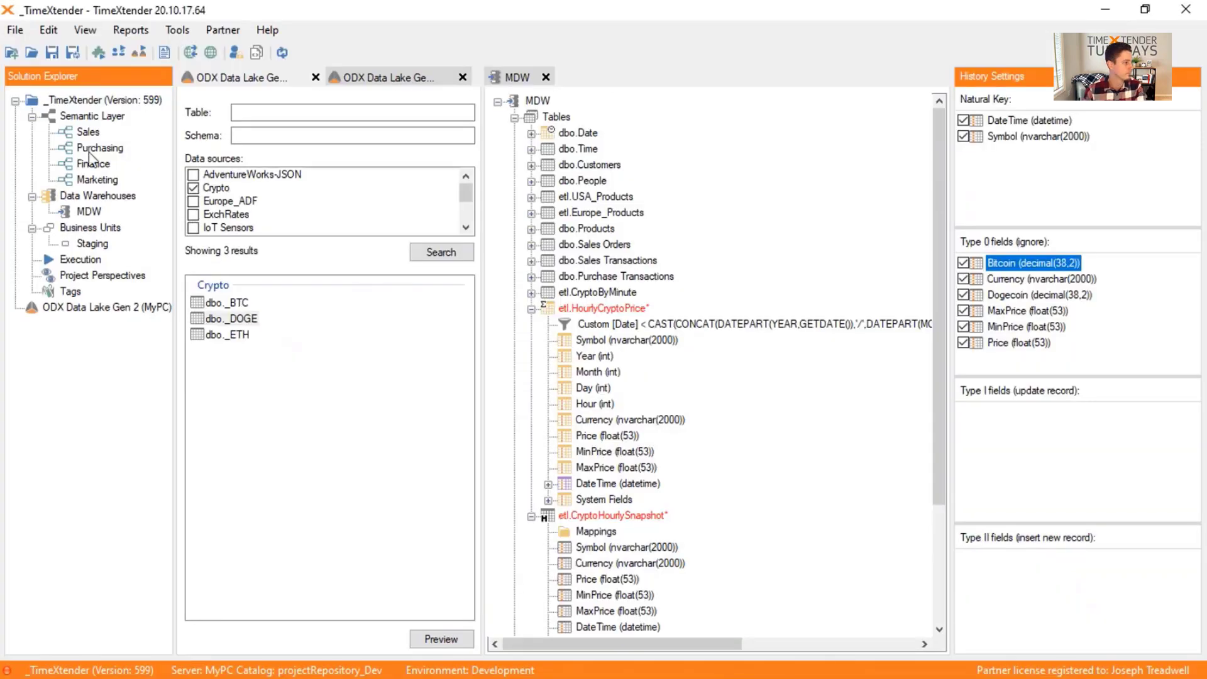
right_click(91, 121)
left_click(186, 153)
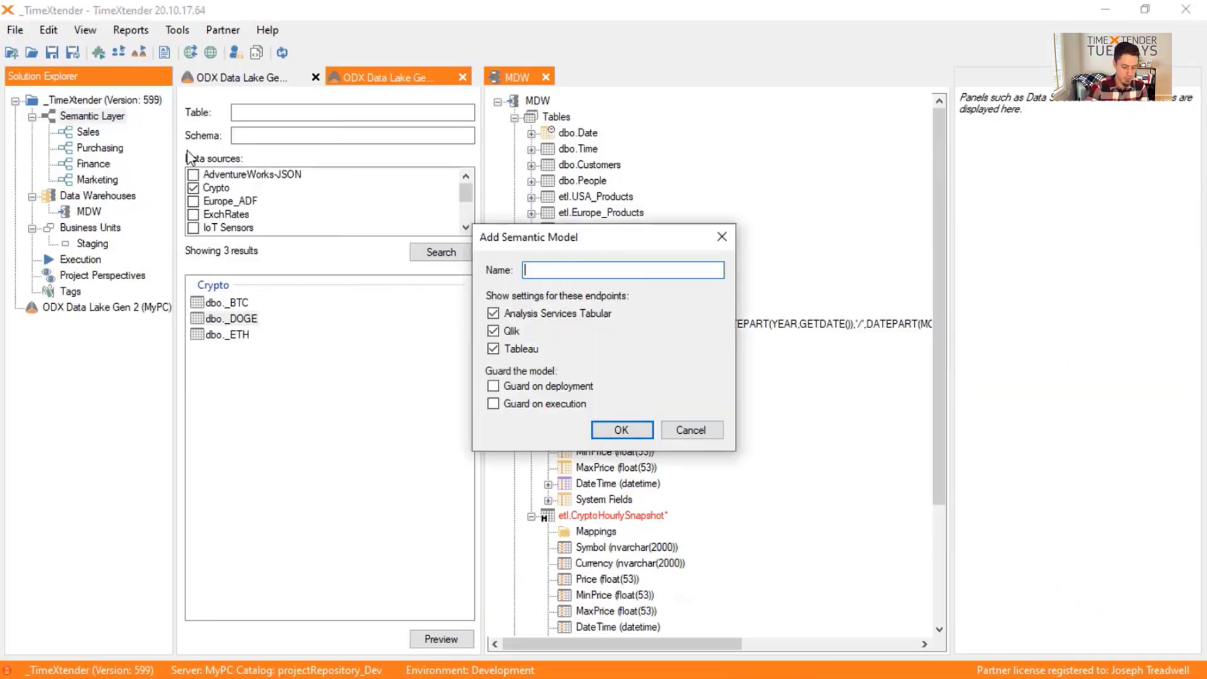
type("Crypto")
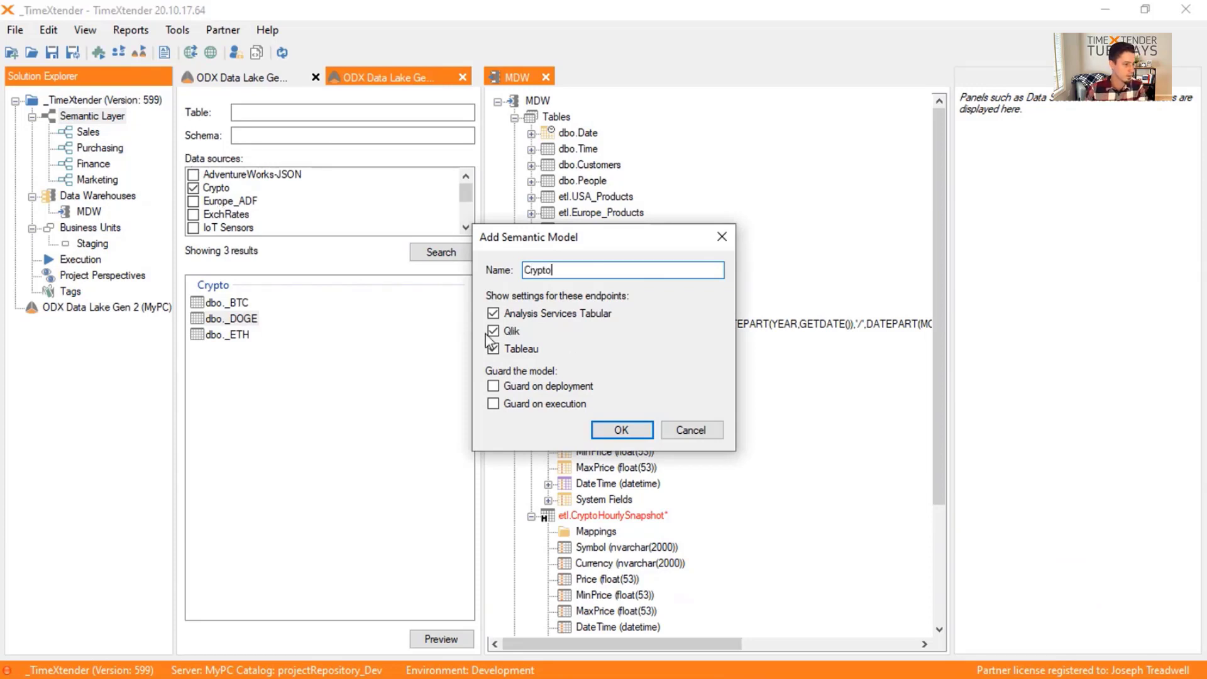
left_click(528, 351)
left_click(511, 331)
left_click(620, 429)
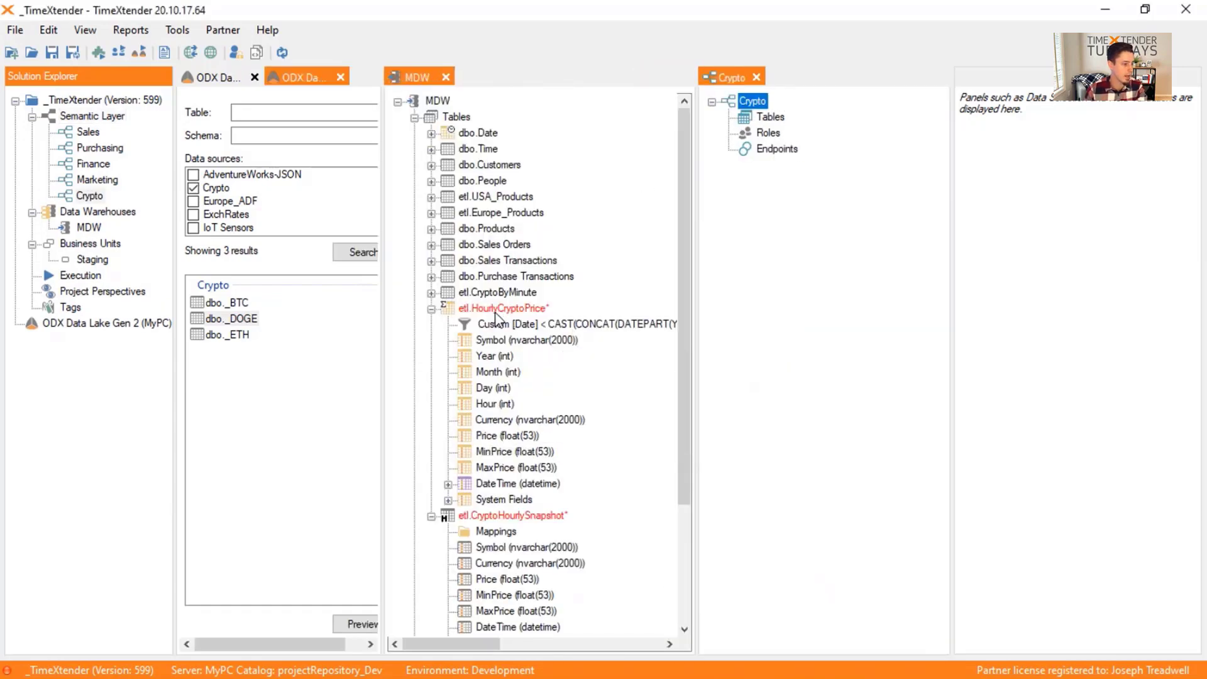
Step: Add CryptoHourlySnapshot to the Crypto semantic model with the Bitcoin, Currency, DateTime, Dogecoin, MaxPrice, MinPrice, Price and Symbol fields, and expand it
scroll(496, 318, "down", 2)
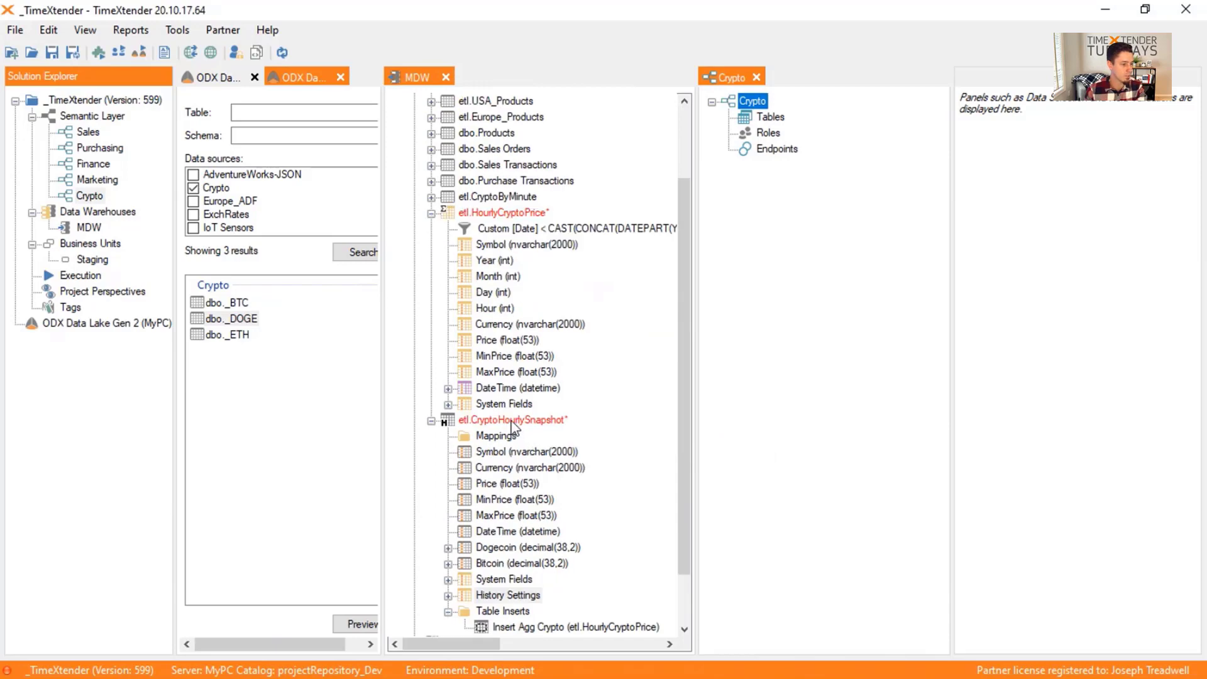
left_click_drag(511, 421, 742, 272)
left_click_drag(762, 117, 763, 117)
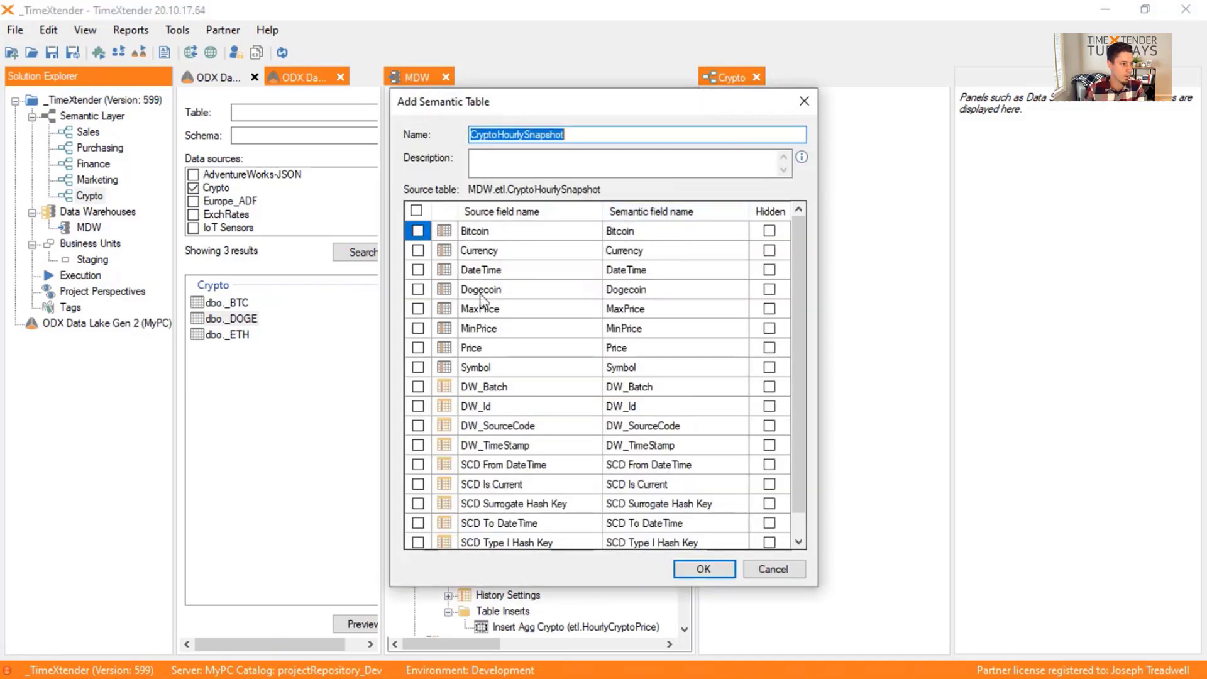
left_click(418, 230)
left_click(418, 250)
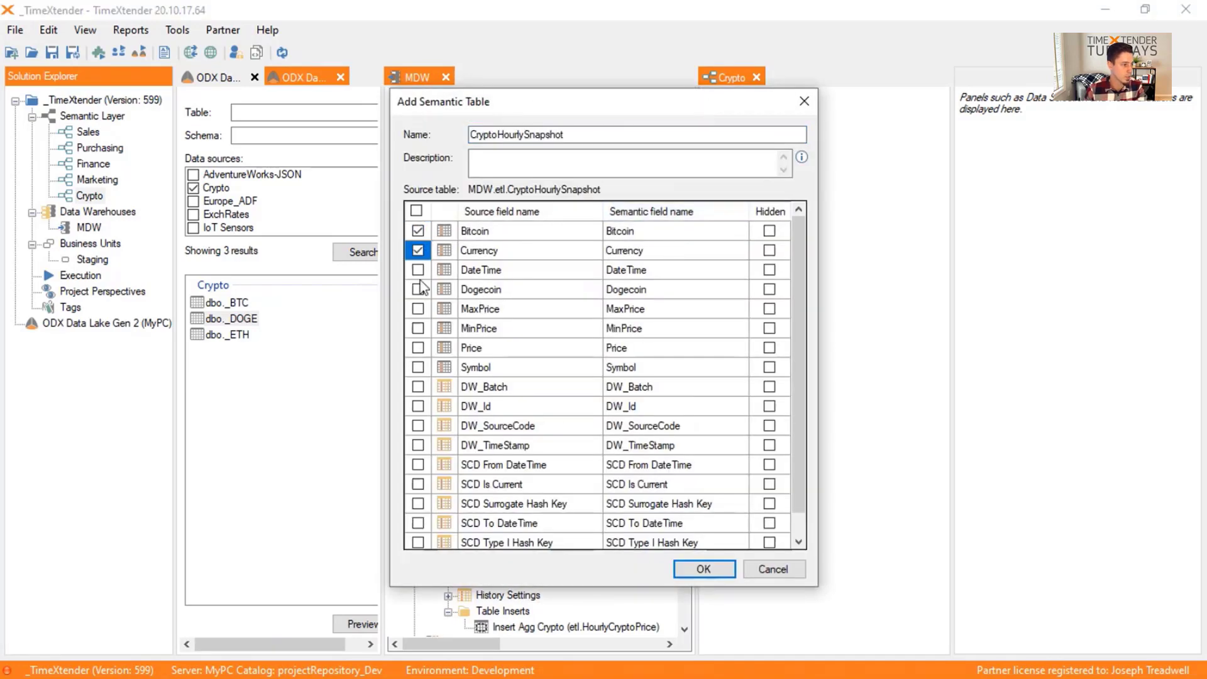
left_click(418, 270)
left_click(418, 308)
left_click(418, 328)
left_click(418, 347)
left_click(418, 367)
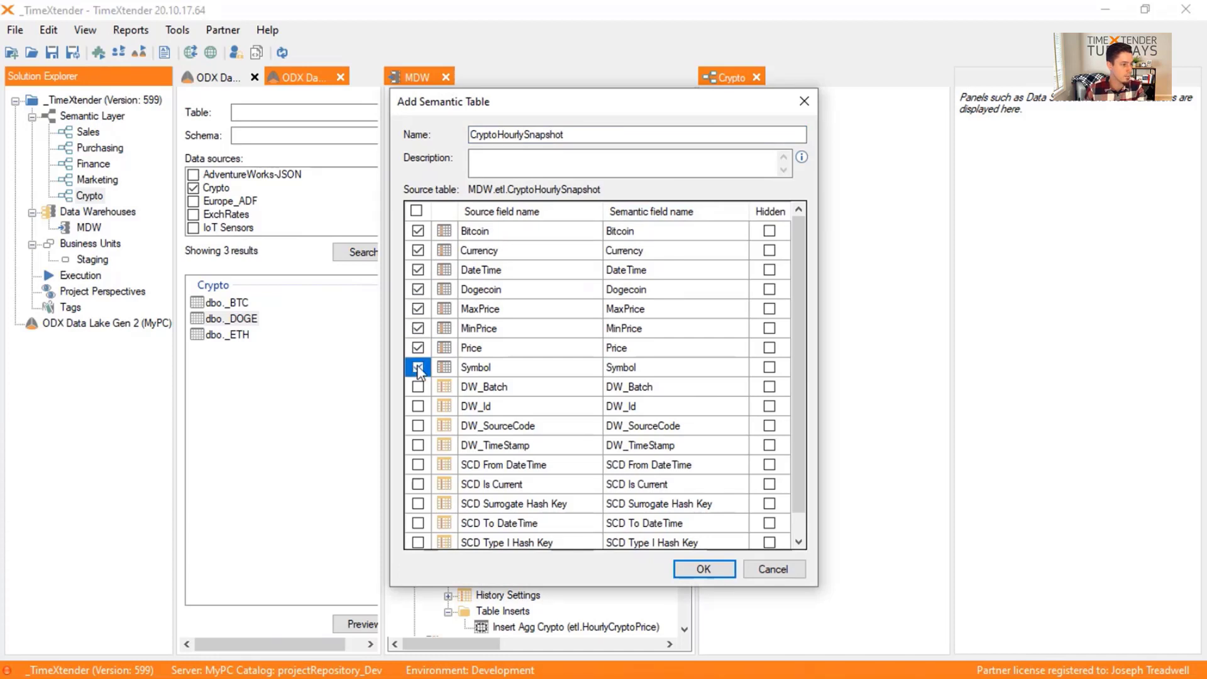
left_click(717, 569)
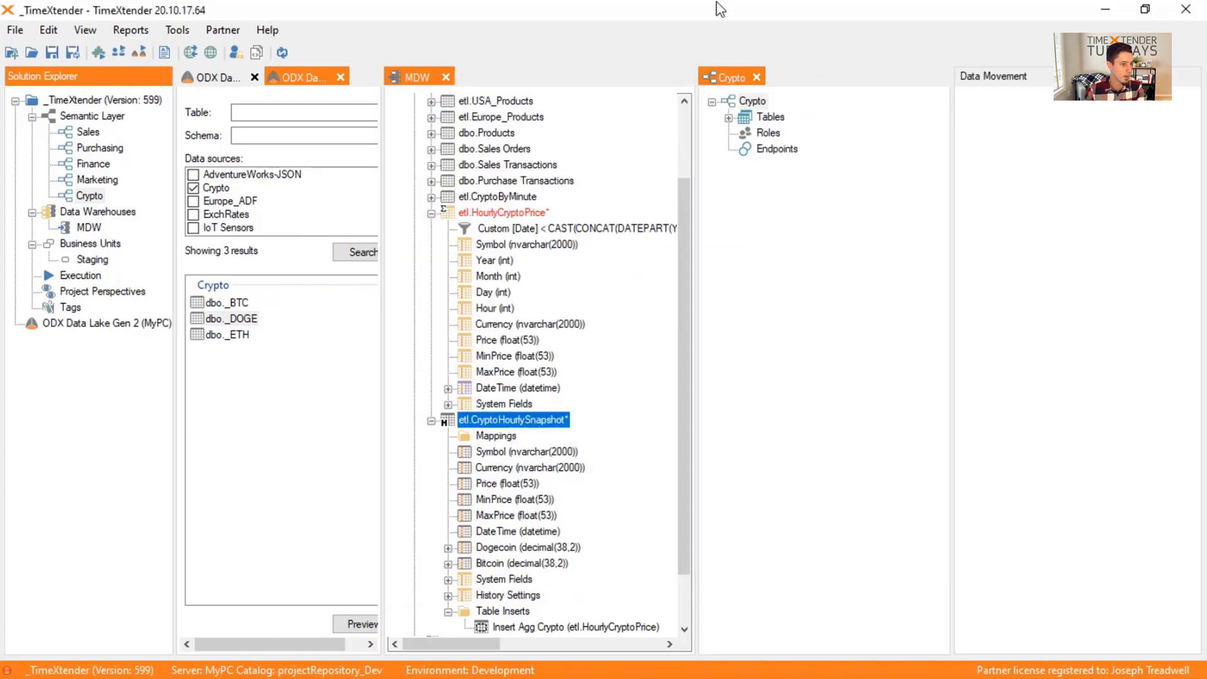
left_click(727, 119)
left_click(729, 119)
left_click(746, 134)
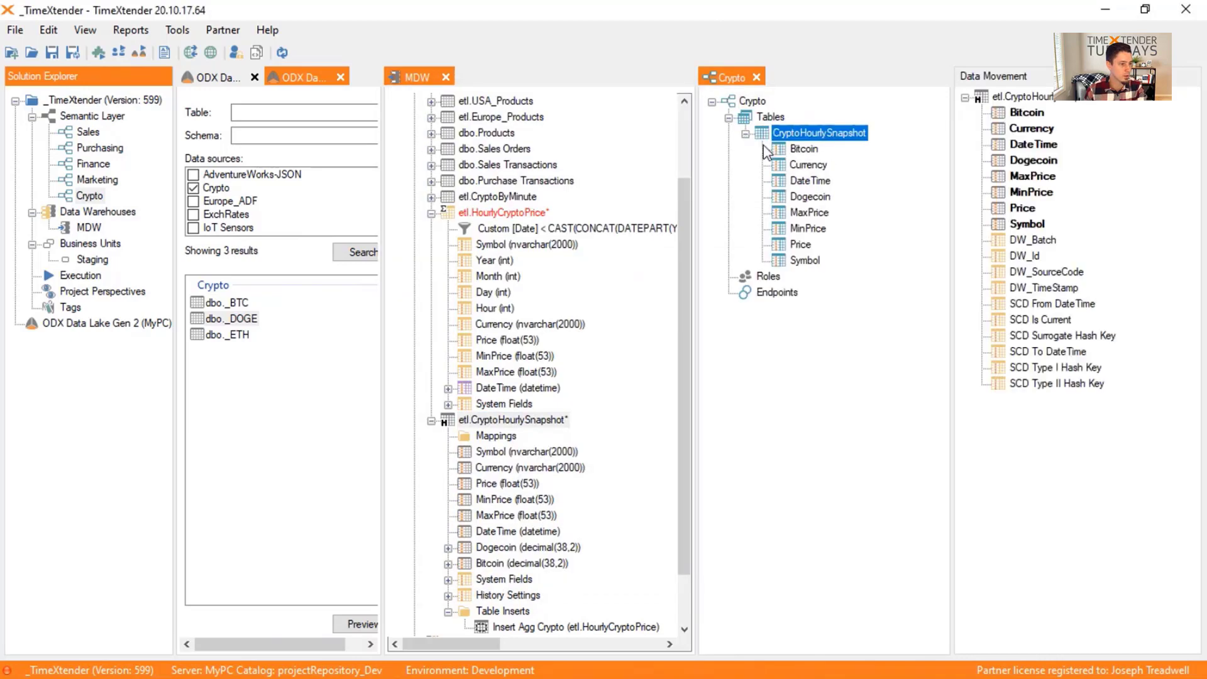
Step: Add an Analysis Services Tabular endpoint named Crypto to the semantic model, with server MyPC and database Crypto3
right_click(793, 292)
left_click(850, 304)
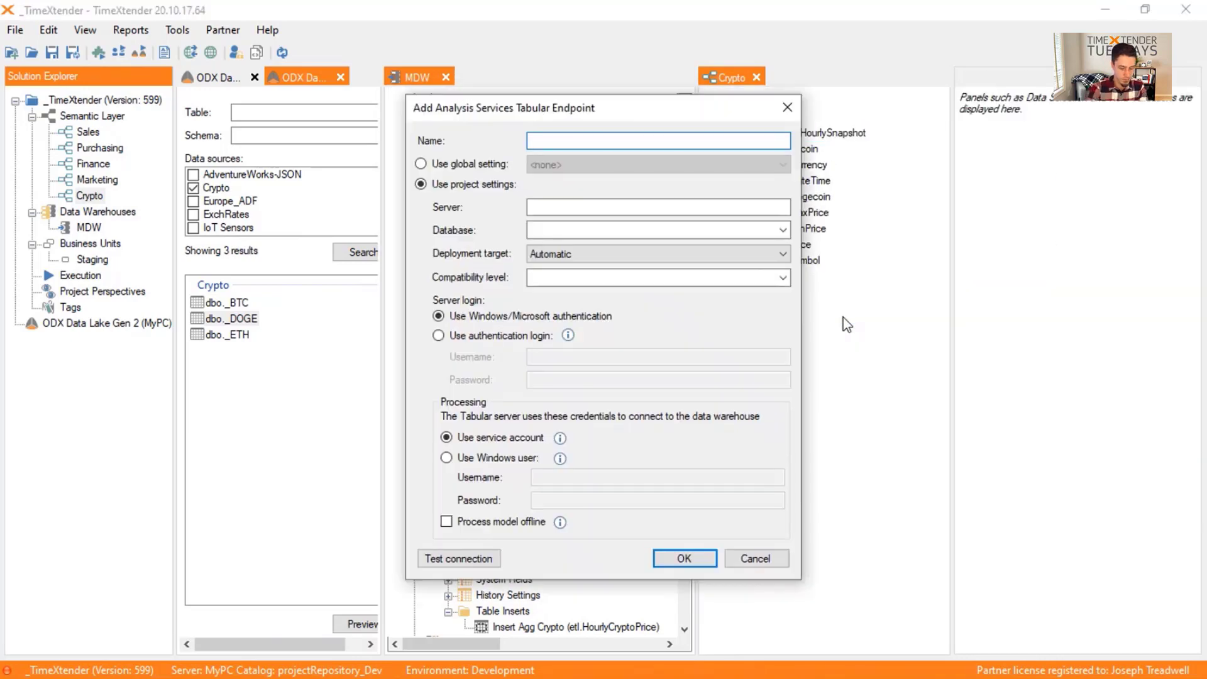
type("Crypto")
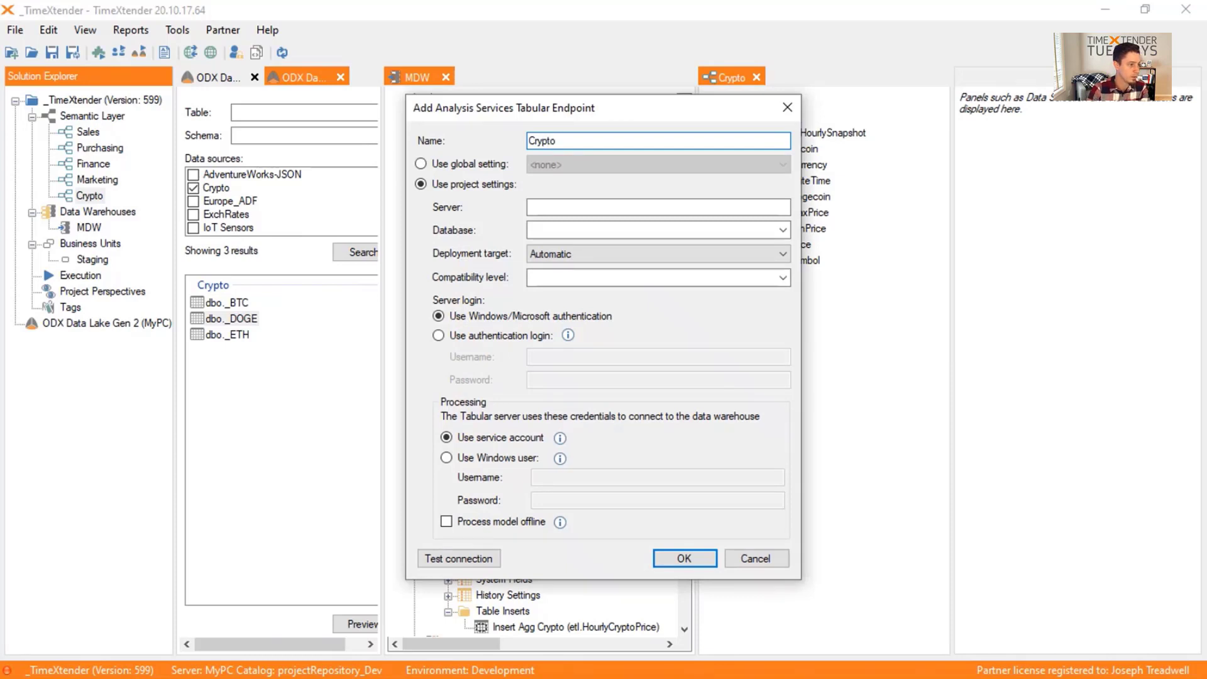
key("Tab")
key("Tab")
type("M")
type("yu")
key("BackSpace")
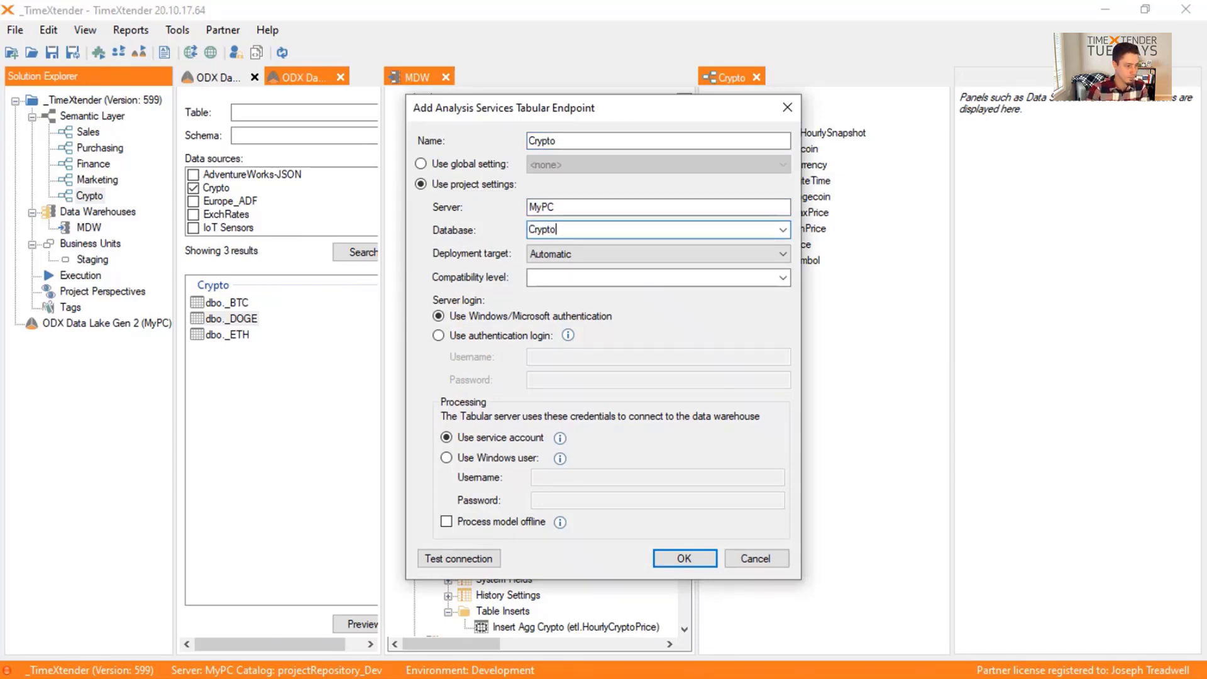
type("3")
key("Tab")
key("Tab")
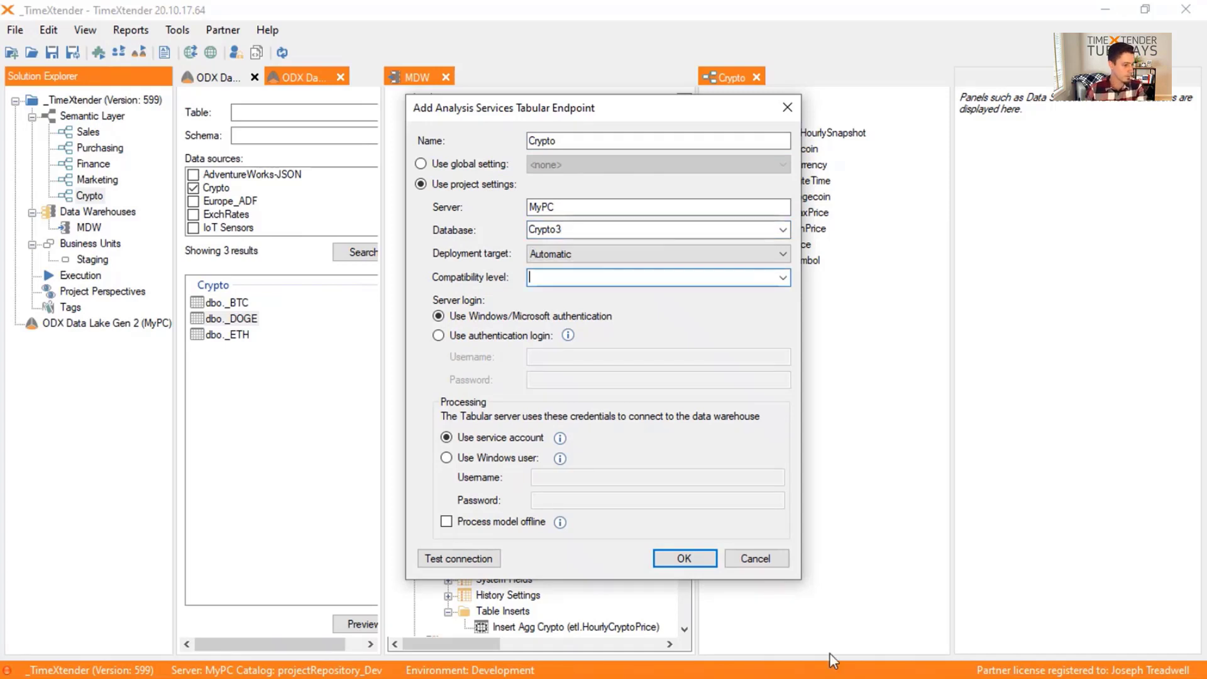
left_click(684, 558)
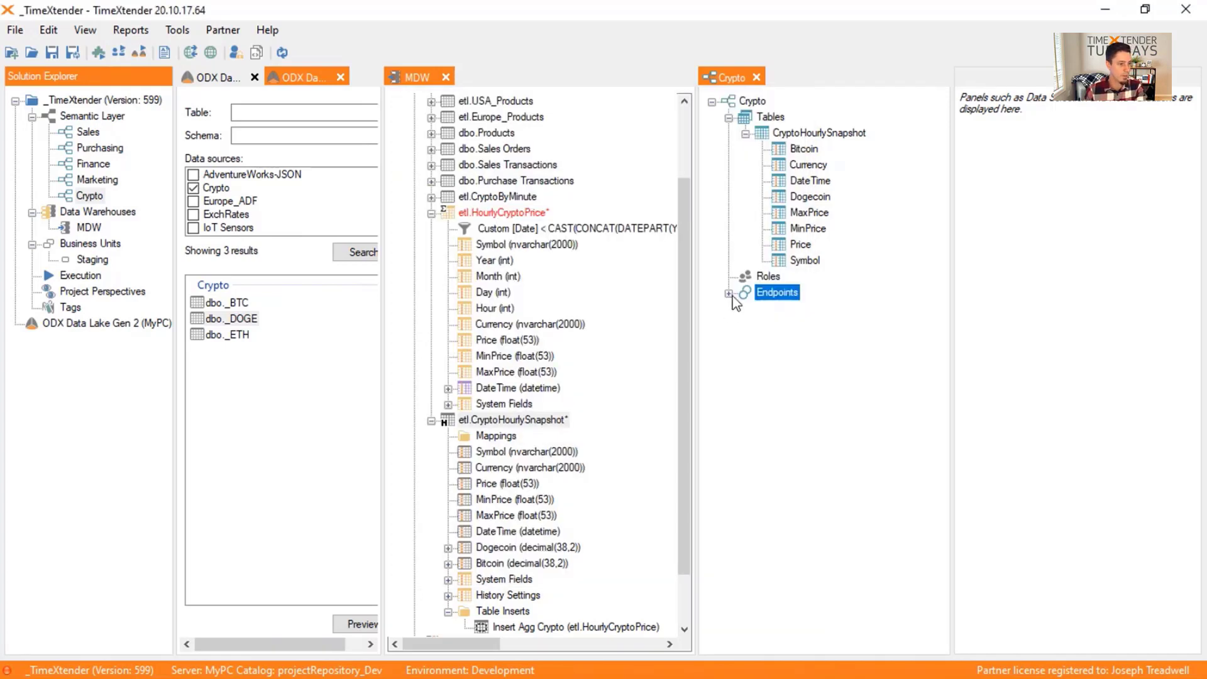
left_click(729, 294)
Step: Try to deploy and execute only the modified tables and views of the MDW data warehouse
scroll(597, 301, "up", 2)
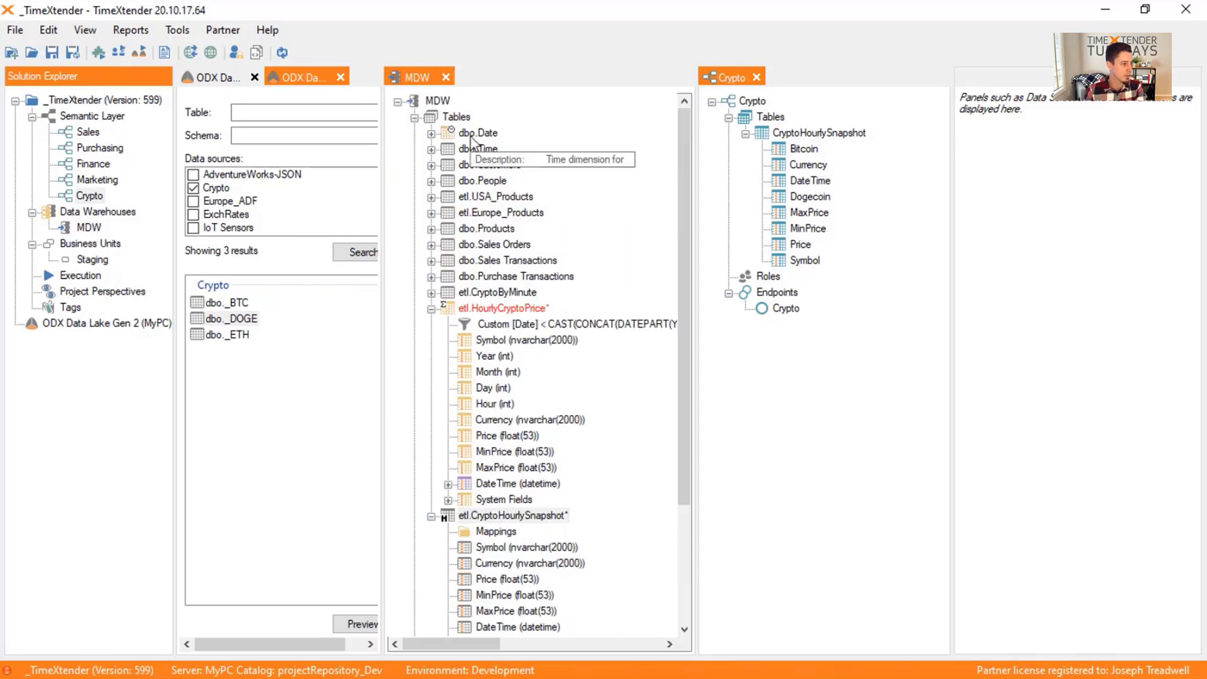
right_click(451, 101)
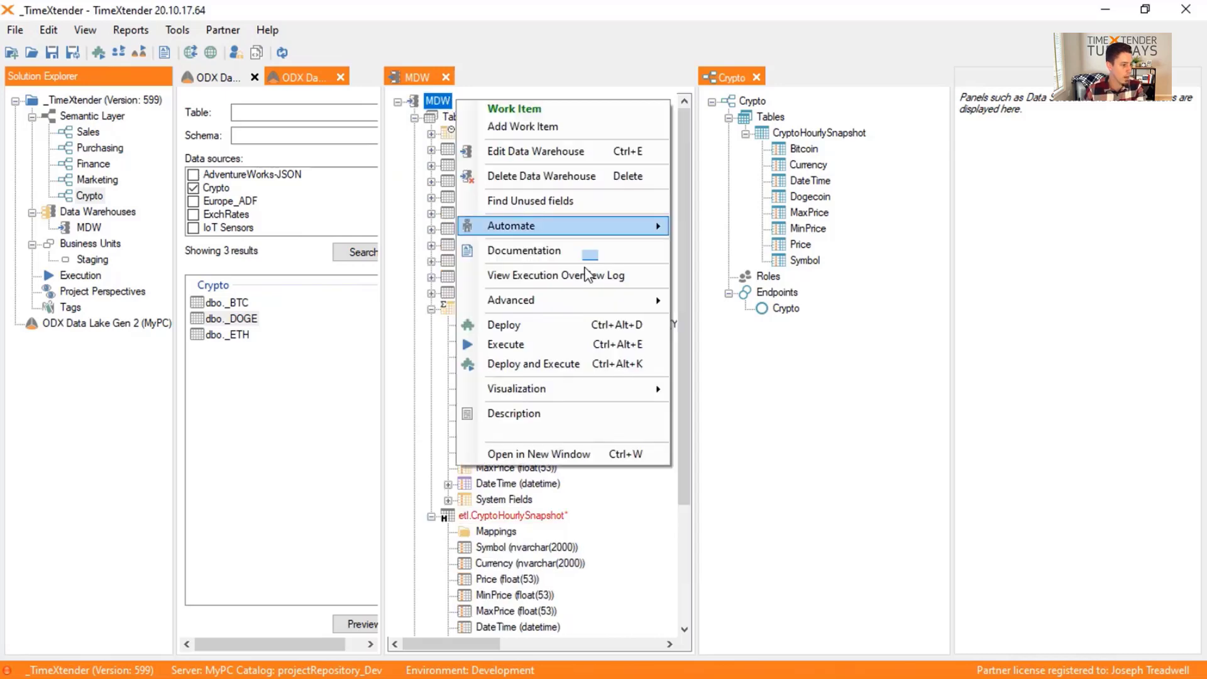
left_click(585, 364)
left_click(572, 408)
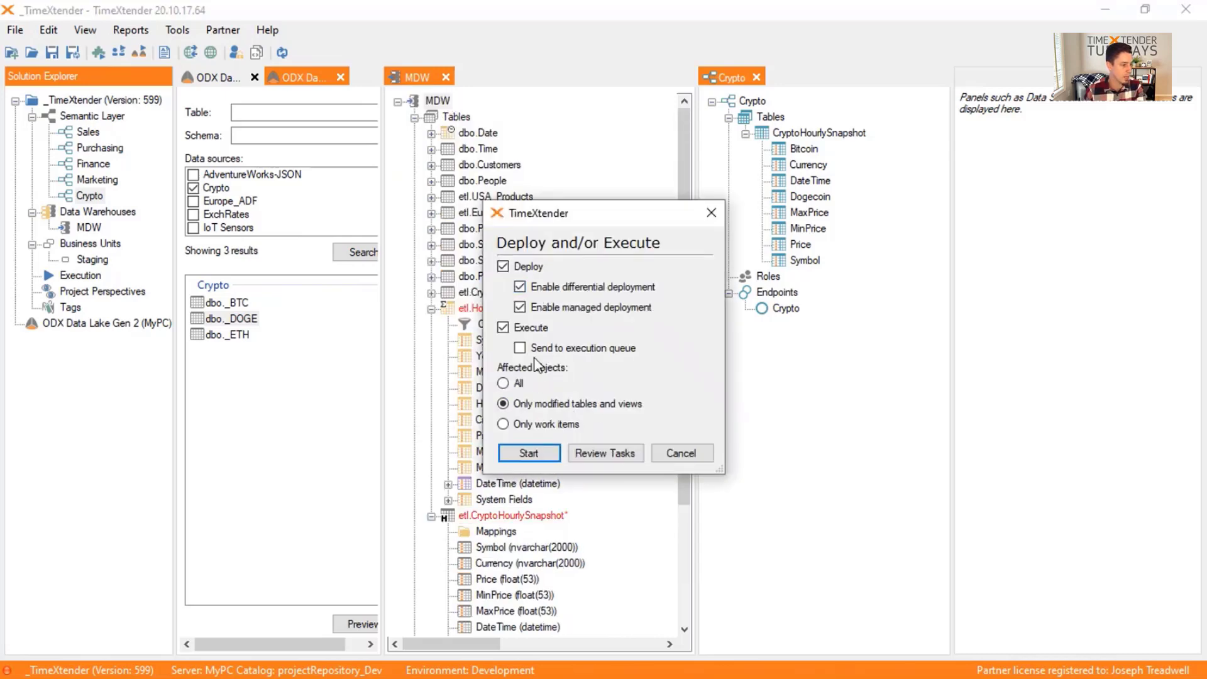
left_click(546, 452)
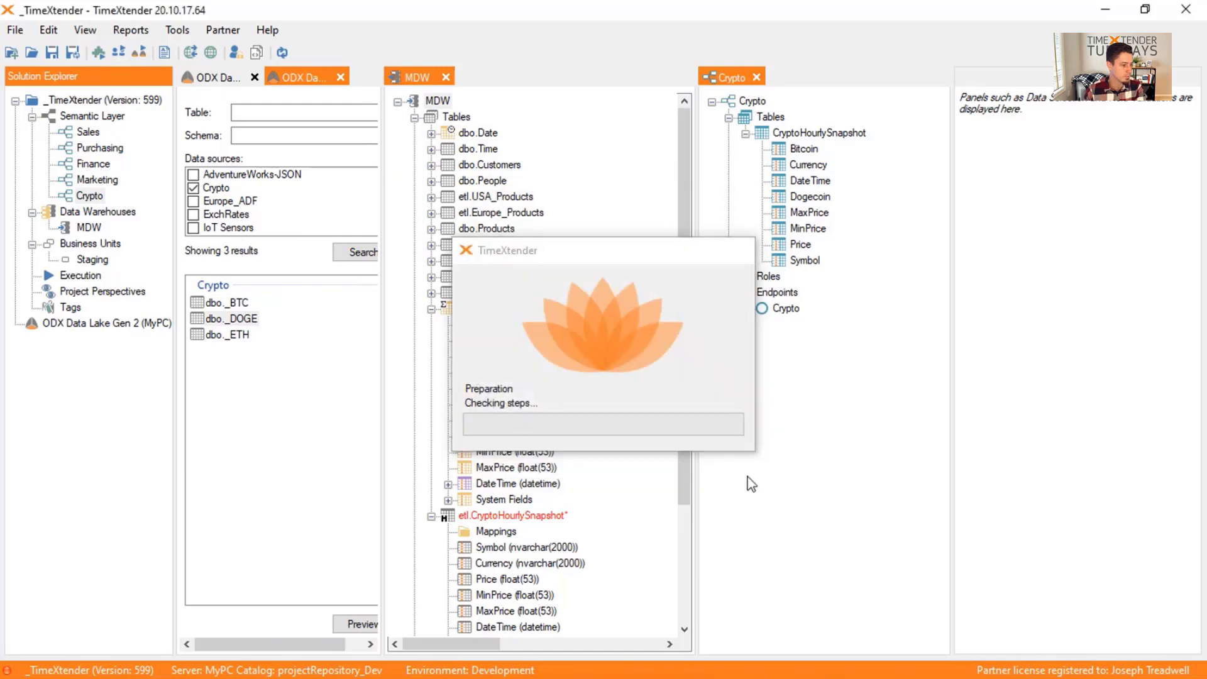
left_click(853, 508)
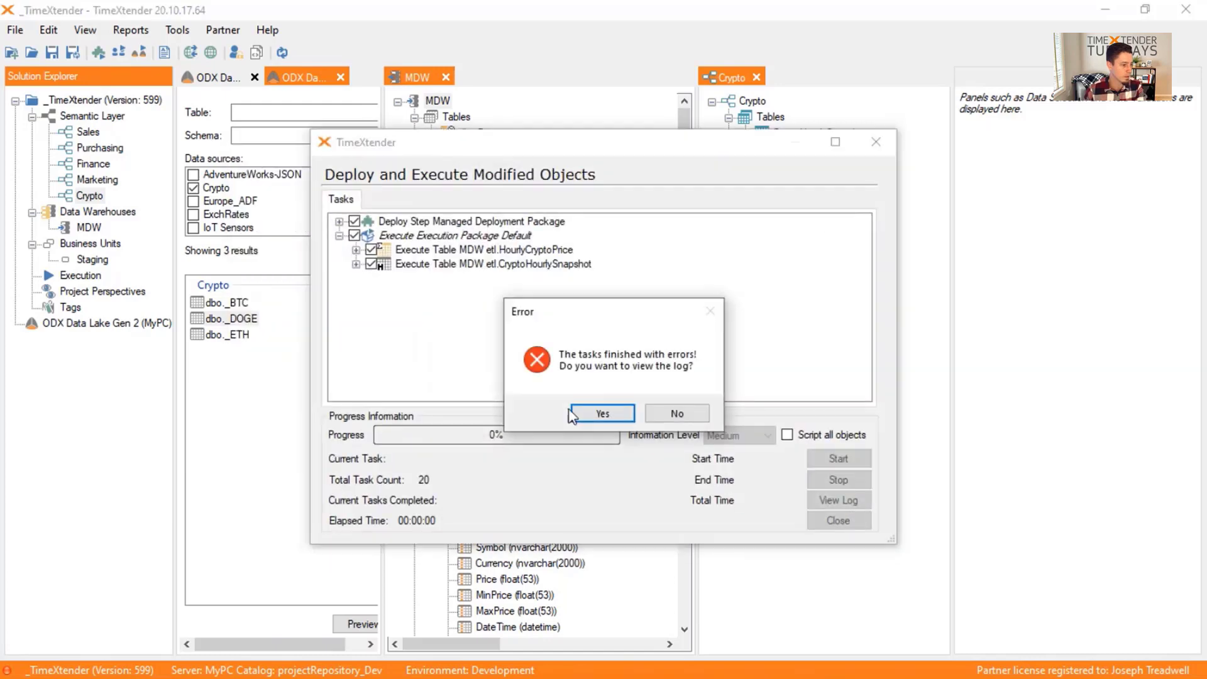
Step: Read the CryptoHourlySnapshot error information in the deployment log, and close the log and task windows
left_click(612, 416)
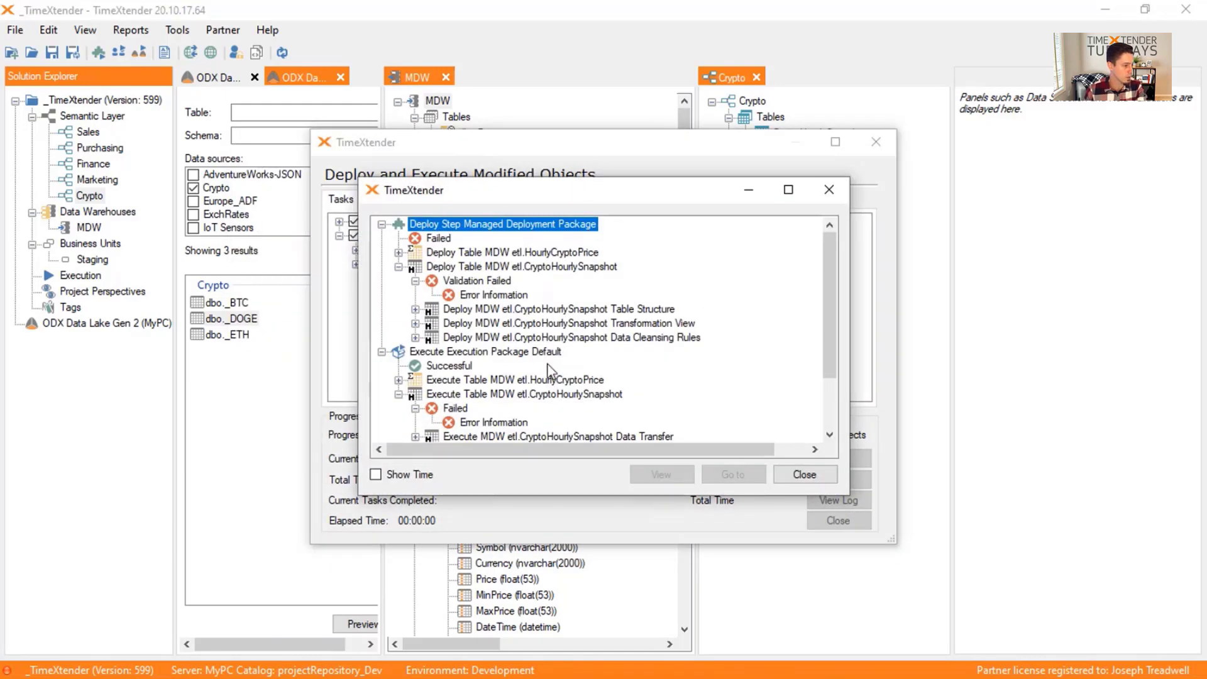
scroll(557, 370, "down", 2)
double_click(487, 423)
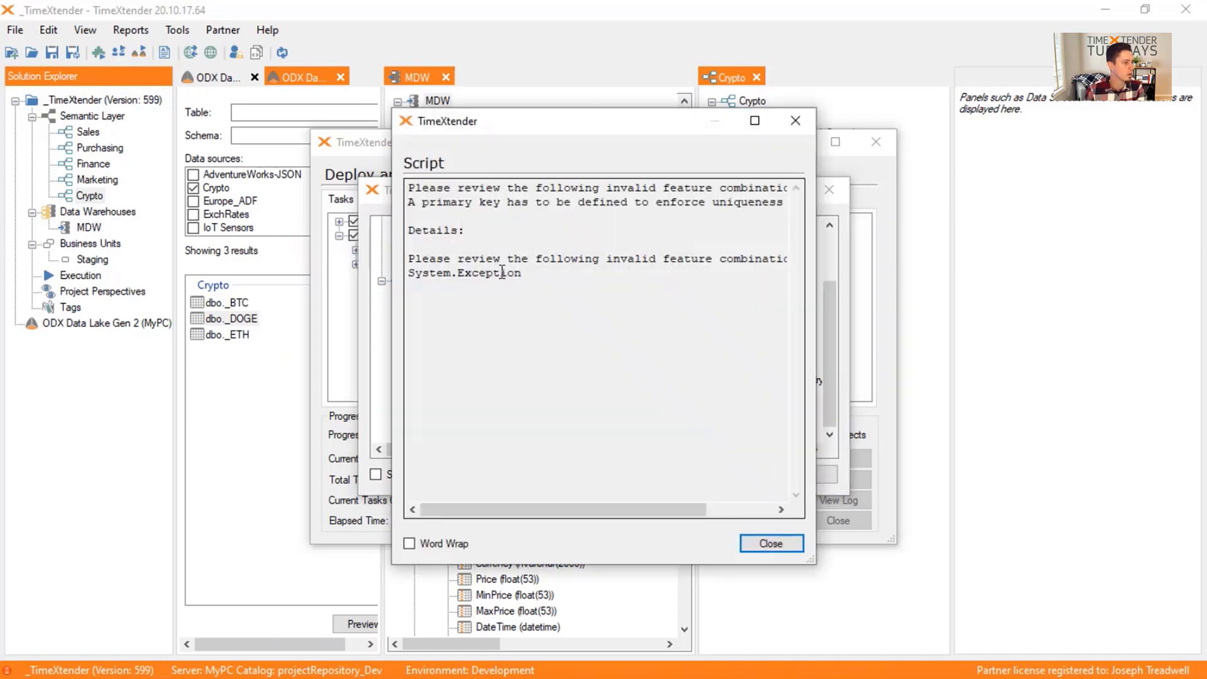
left_click(786, 544)
left_click(839, 521)
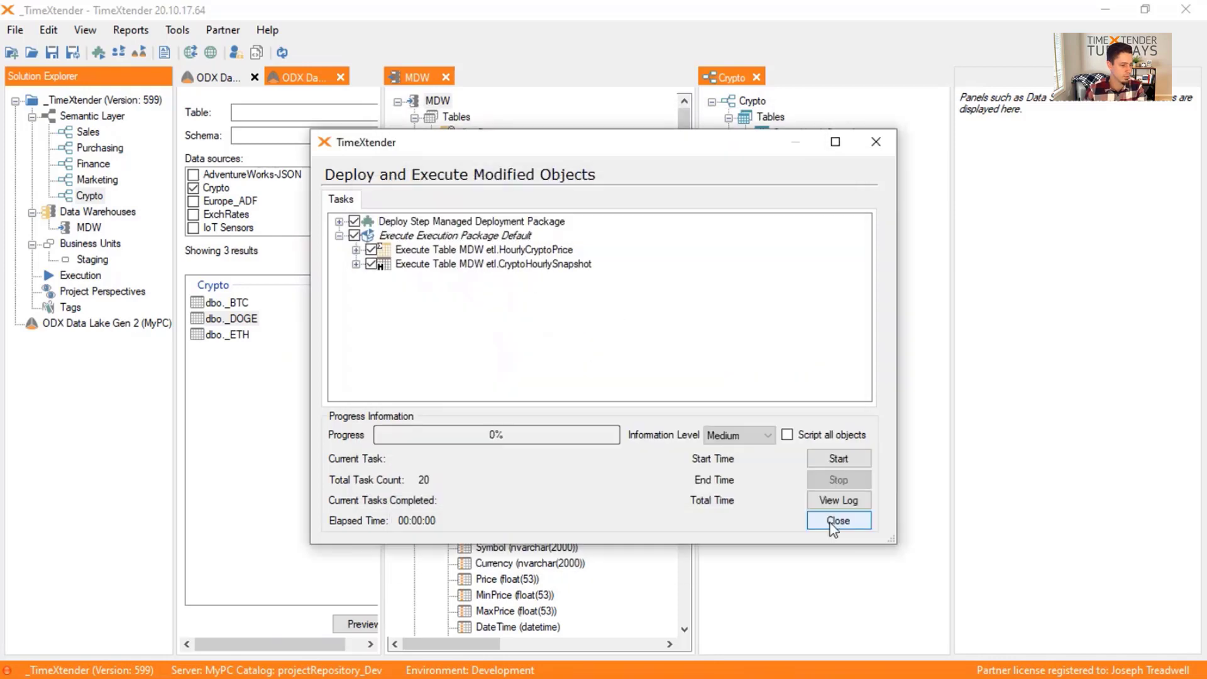
left_click(833, 518)
Step: Include the Symbol field of the CryptoHourlySnapshot table in the primary key
scroll(489, 451, "down", 3)
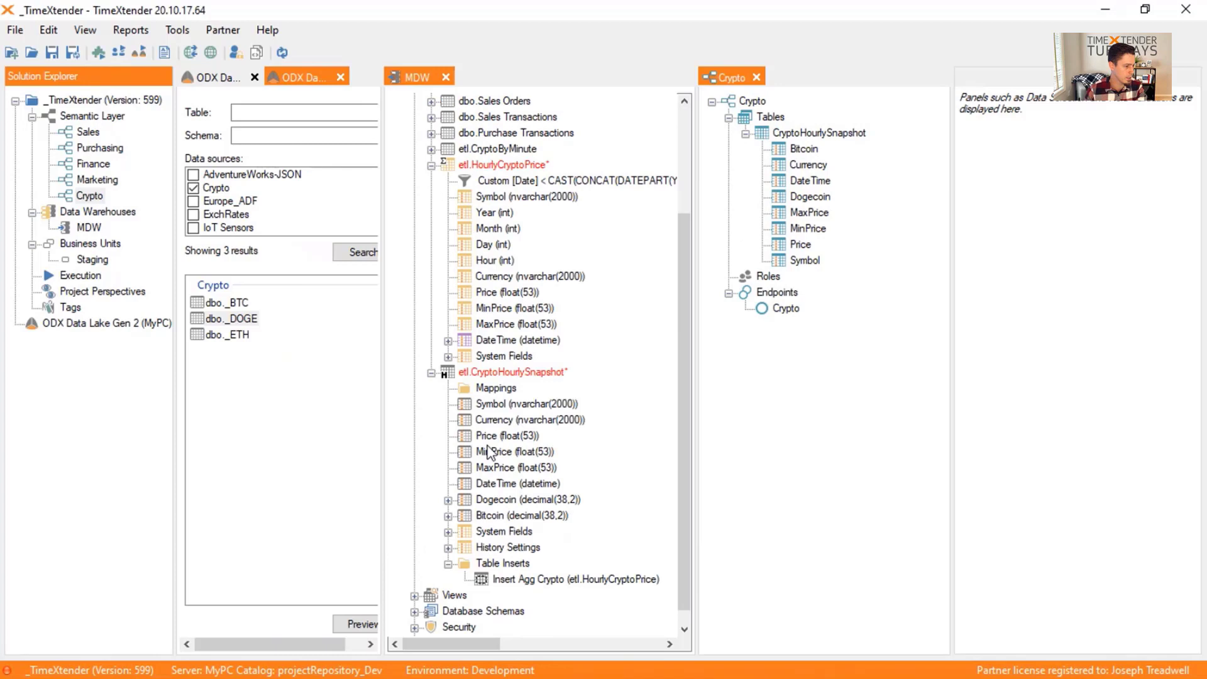
right_click(485, 407)
left_click(566, 371)
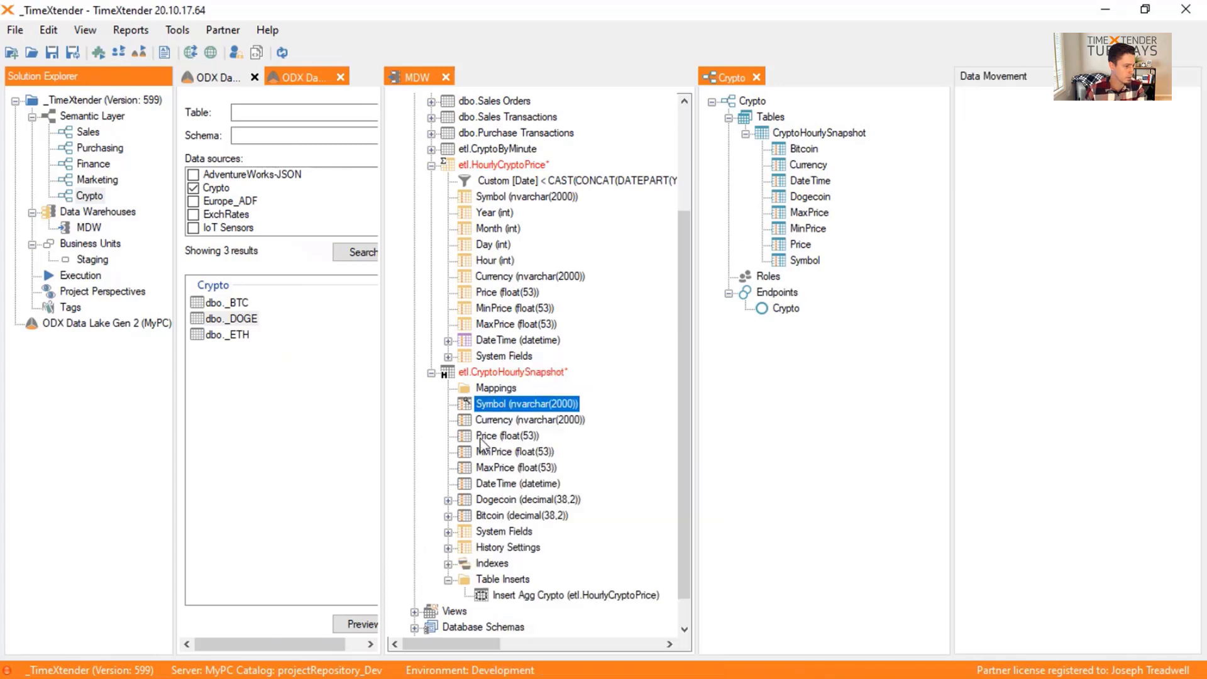
Step: Include the DateTime field of the CryptoHourlySnapshot table in the primary key
left_click(494, 422)
left_click(489, 435)
left_click(493, 482)
right_click(506, 482)
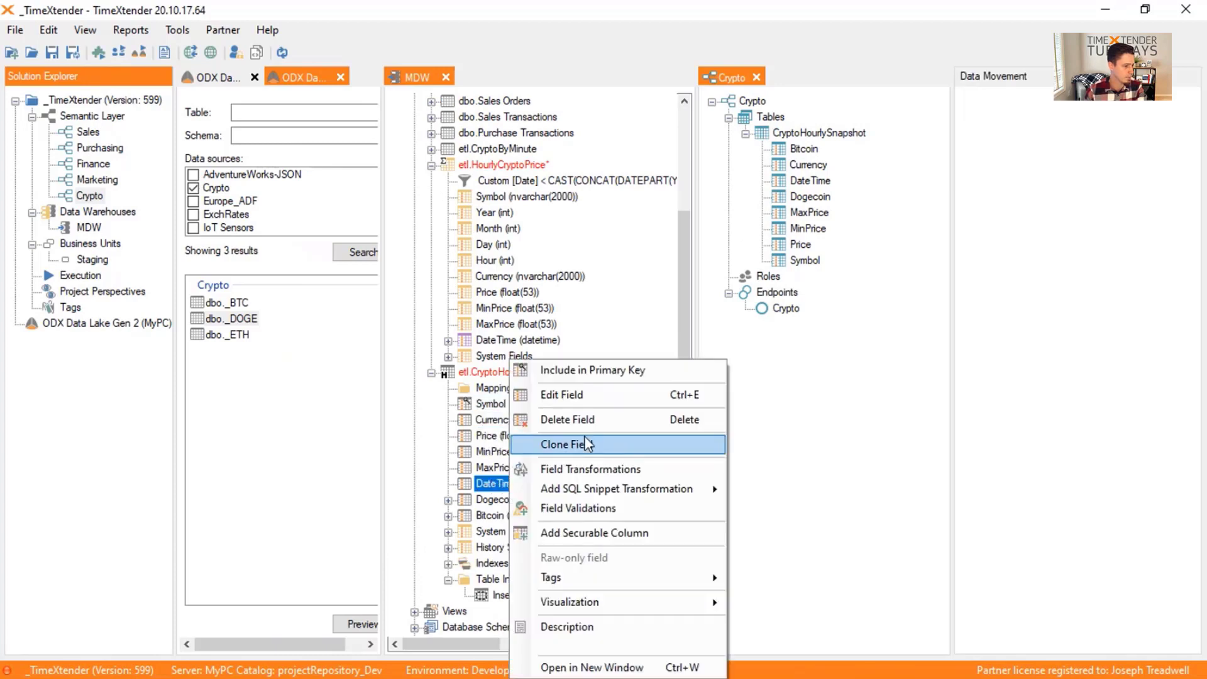
left_click(578, 369)
Step: Deploy and execute the MDW data warehouse through the execution queue, saving the project without a version note
scroll(438, 99, "up", 3)
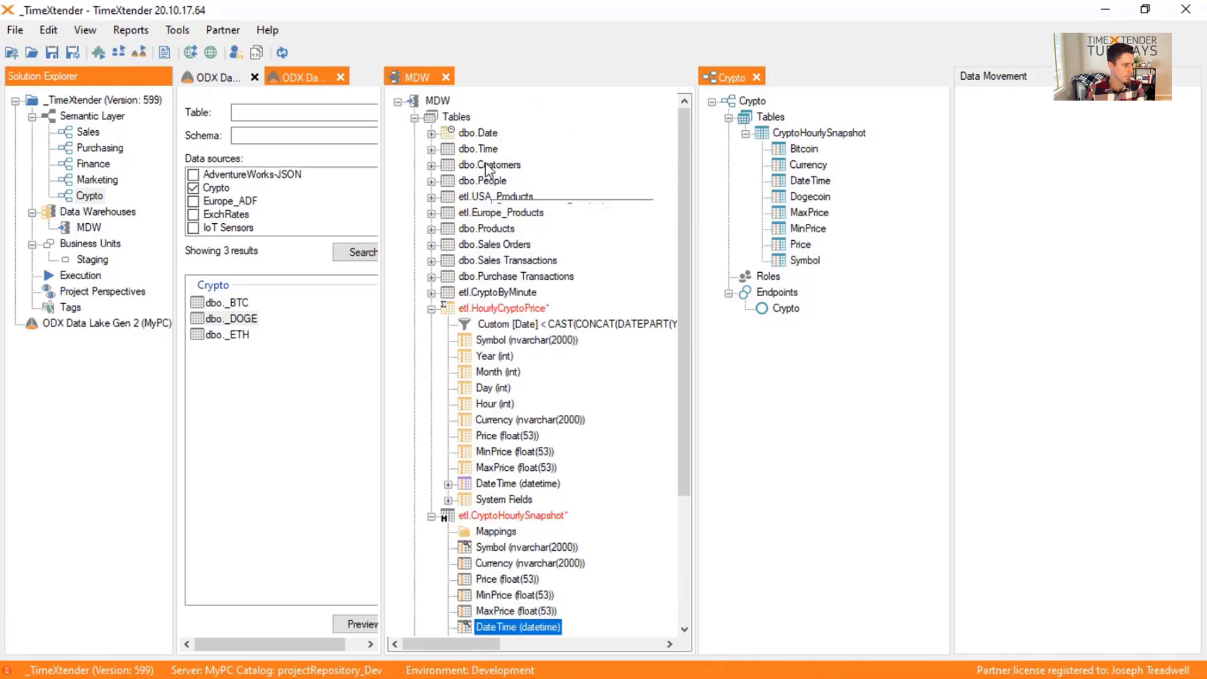
right_click(438, 99)
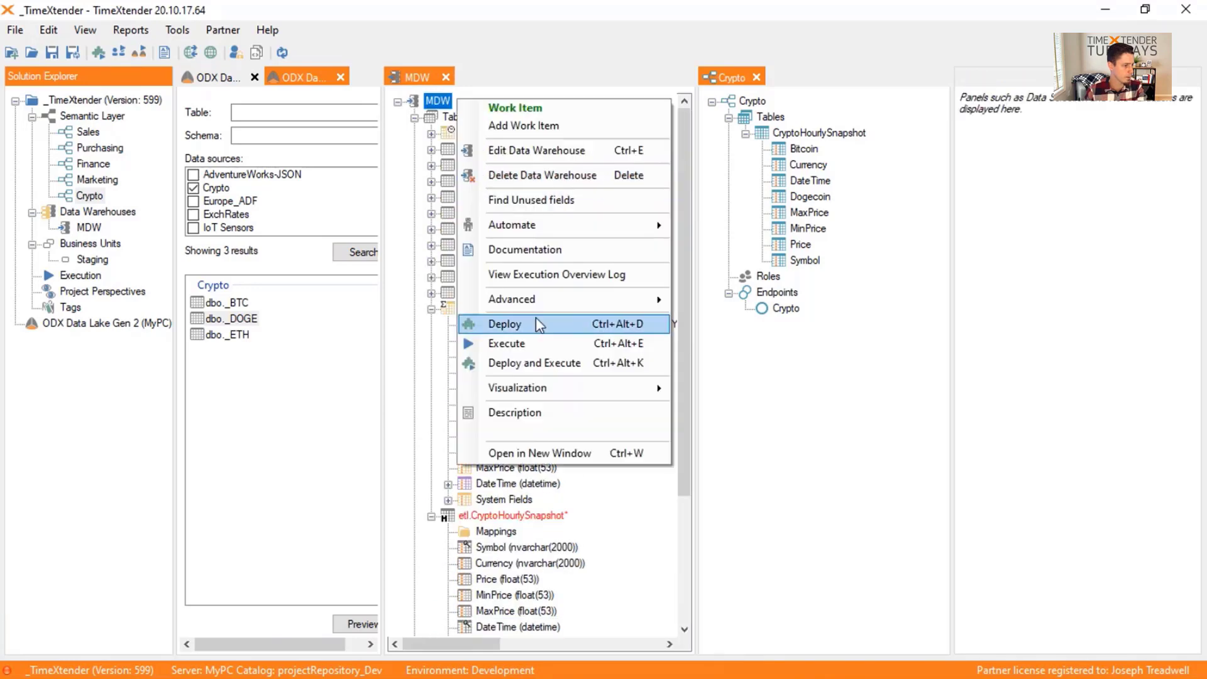
left_click(539, 361)
left_click(519, 347)
left_click(531, 453)
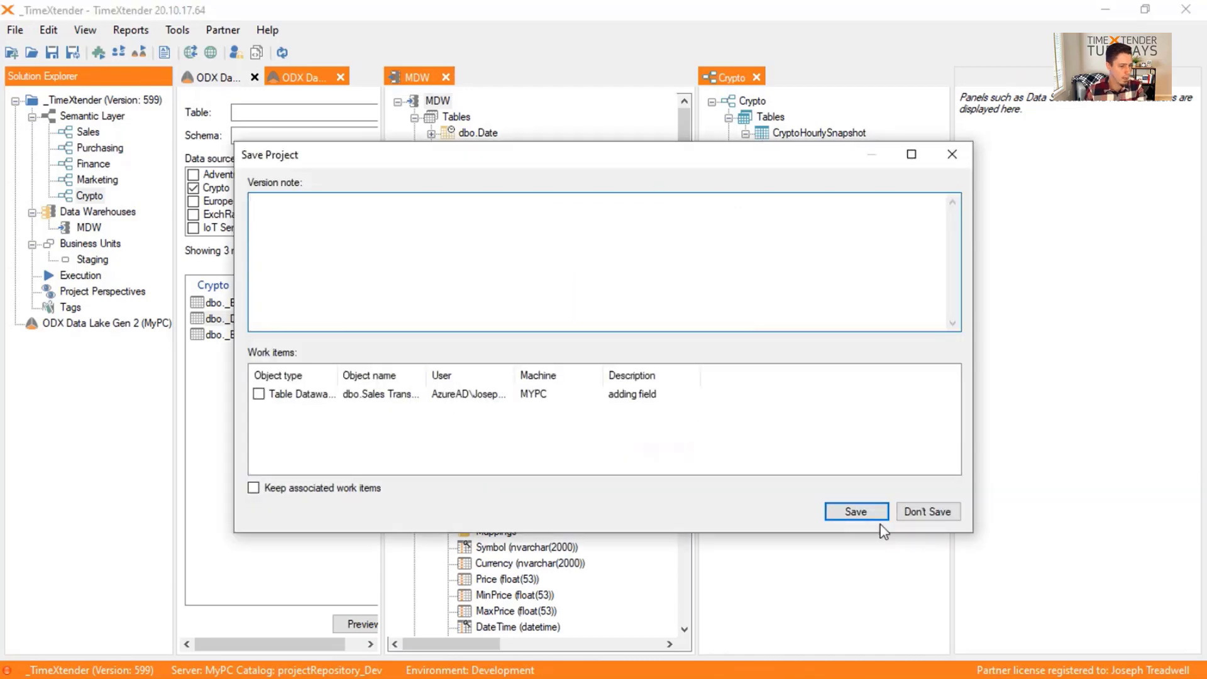
left_click(866, 514)
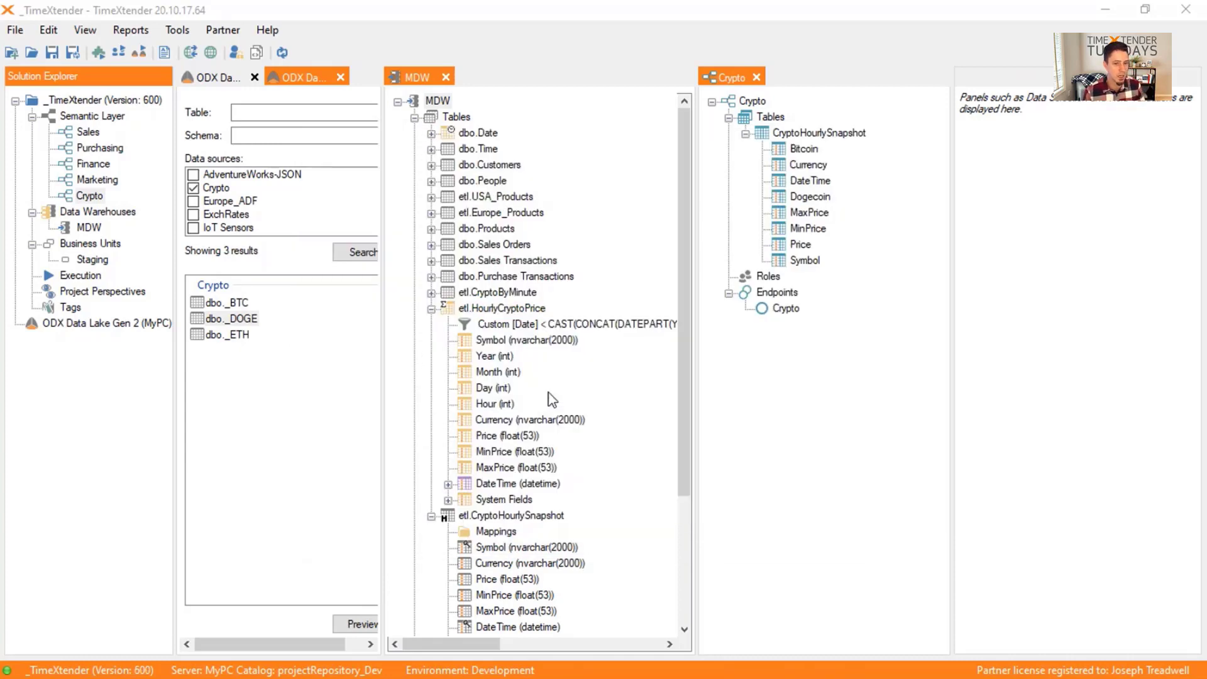
Step: Deploy and execute the Crypto semantic model through the execution queue, saving the project without a version note
right_click(762, 102)
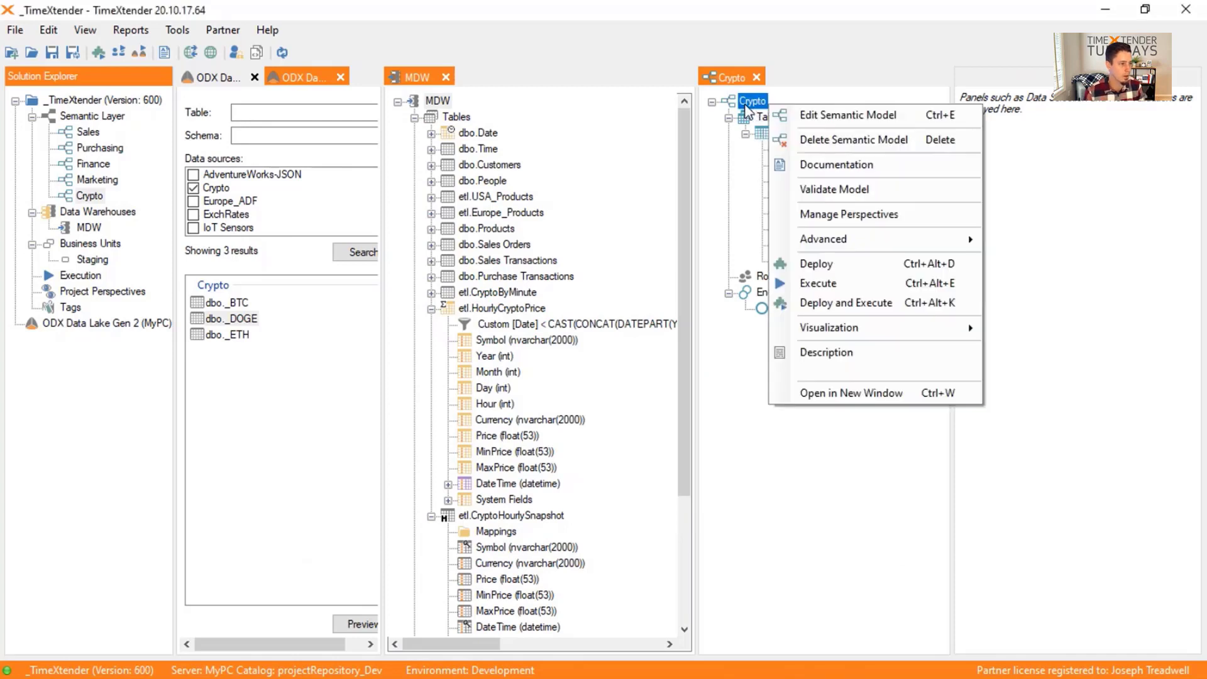
left_click(831, 305)
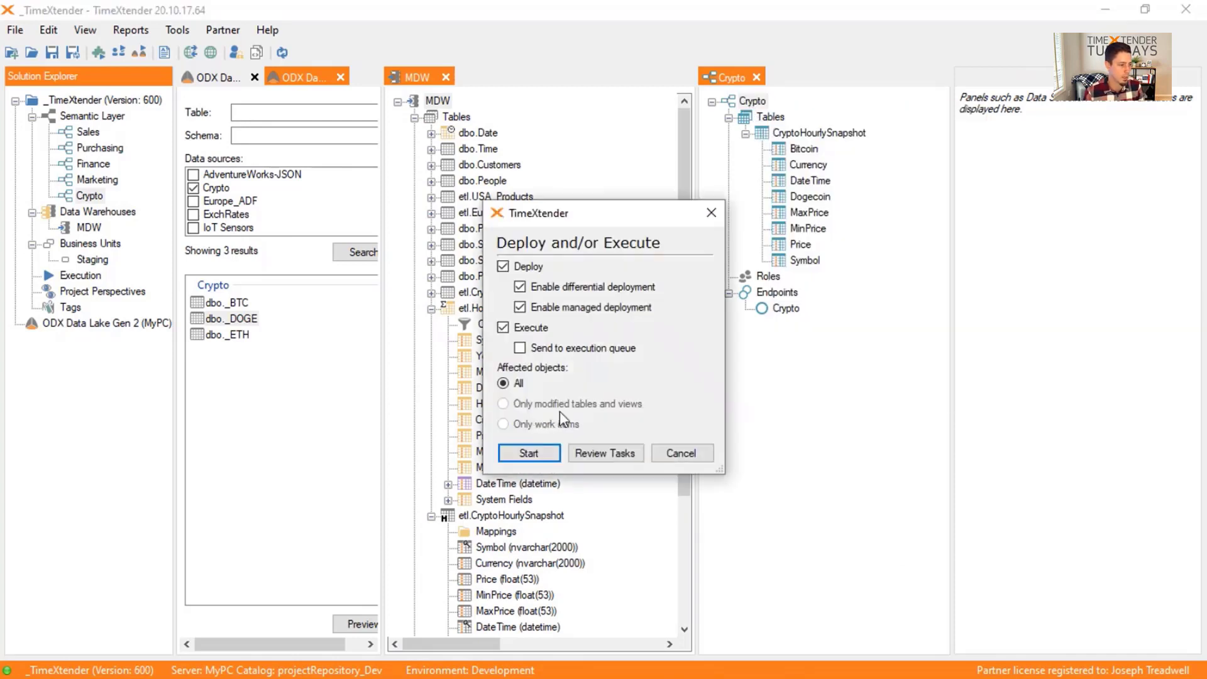
left_click(544, 349)
left_click(537, 453)
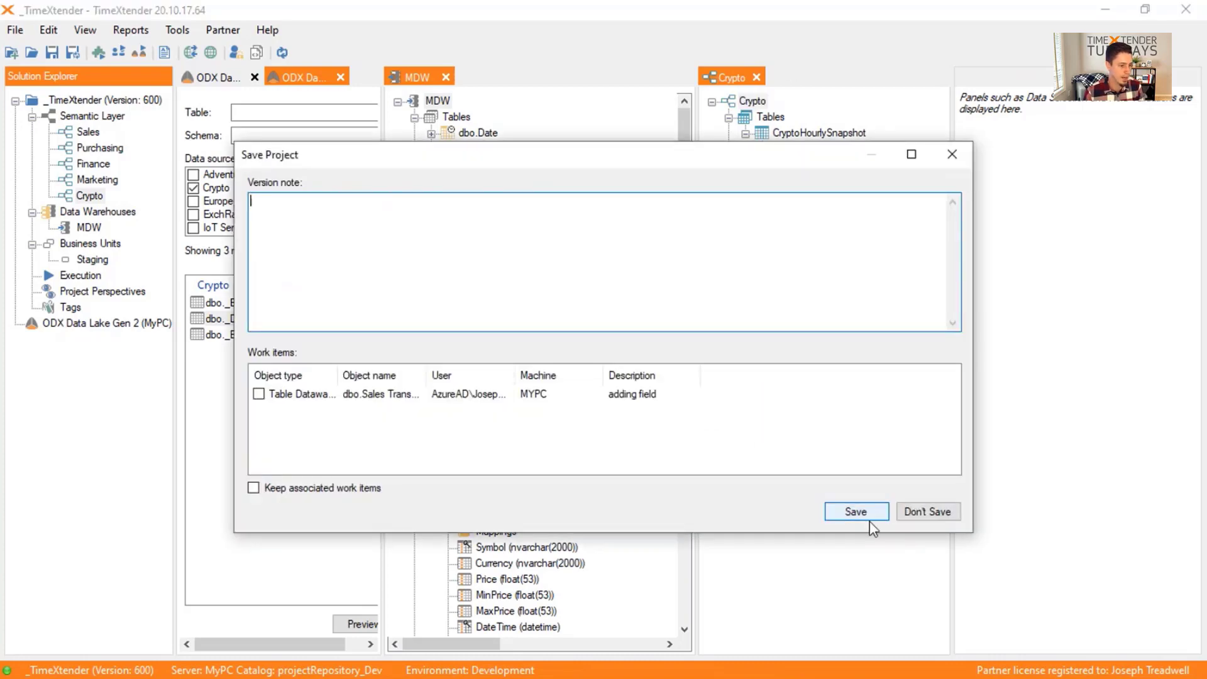
left_click(869, 519)
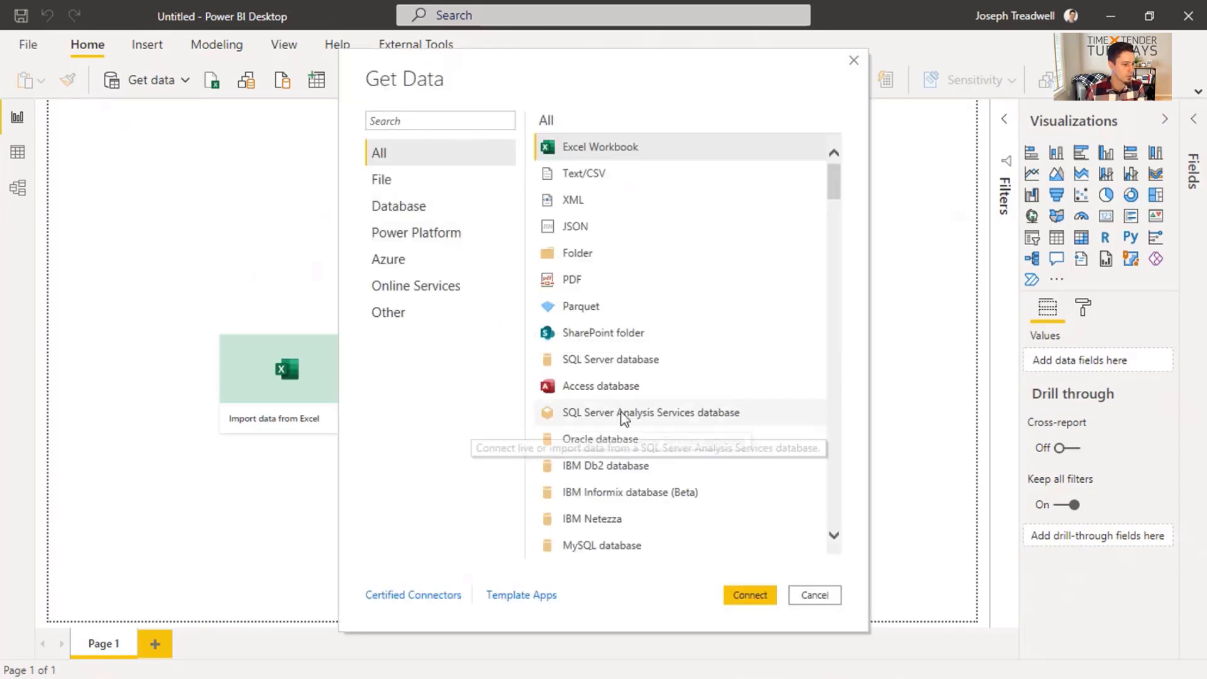
Step: In Power BI Desktop, connect live to the SQL Server Analysis Services database Crypto3 on server MyPC
left_click(620, 411)
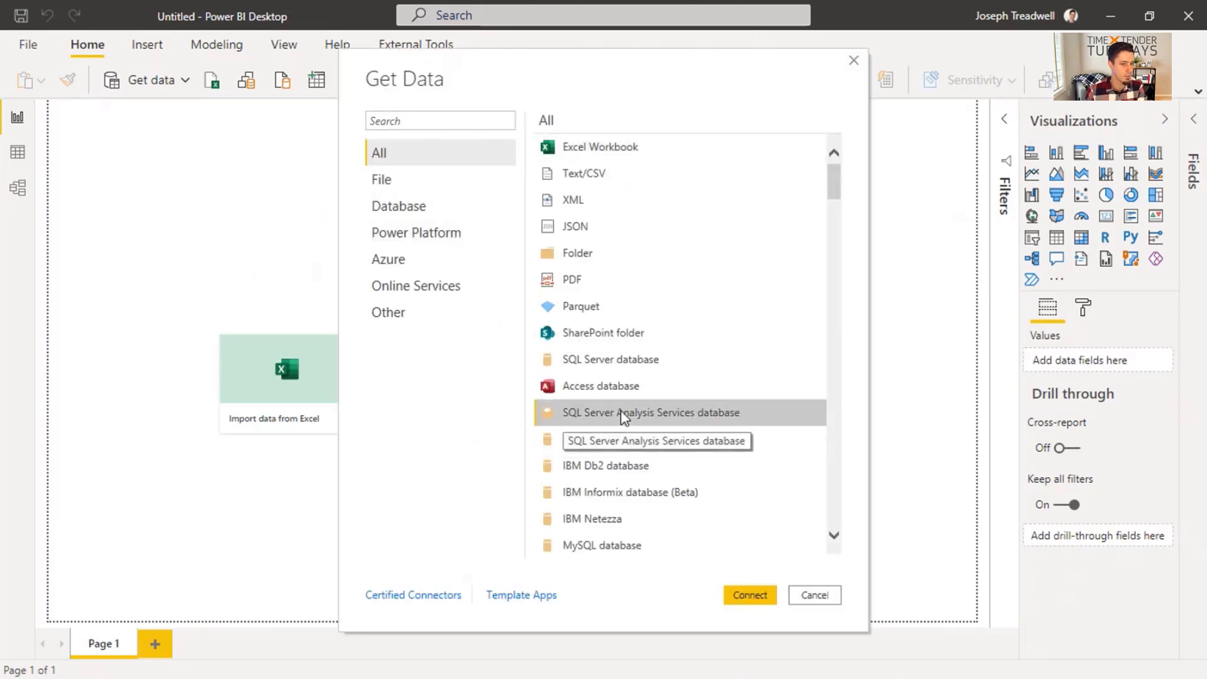
left_click(753, 596)
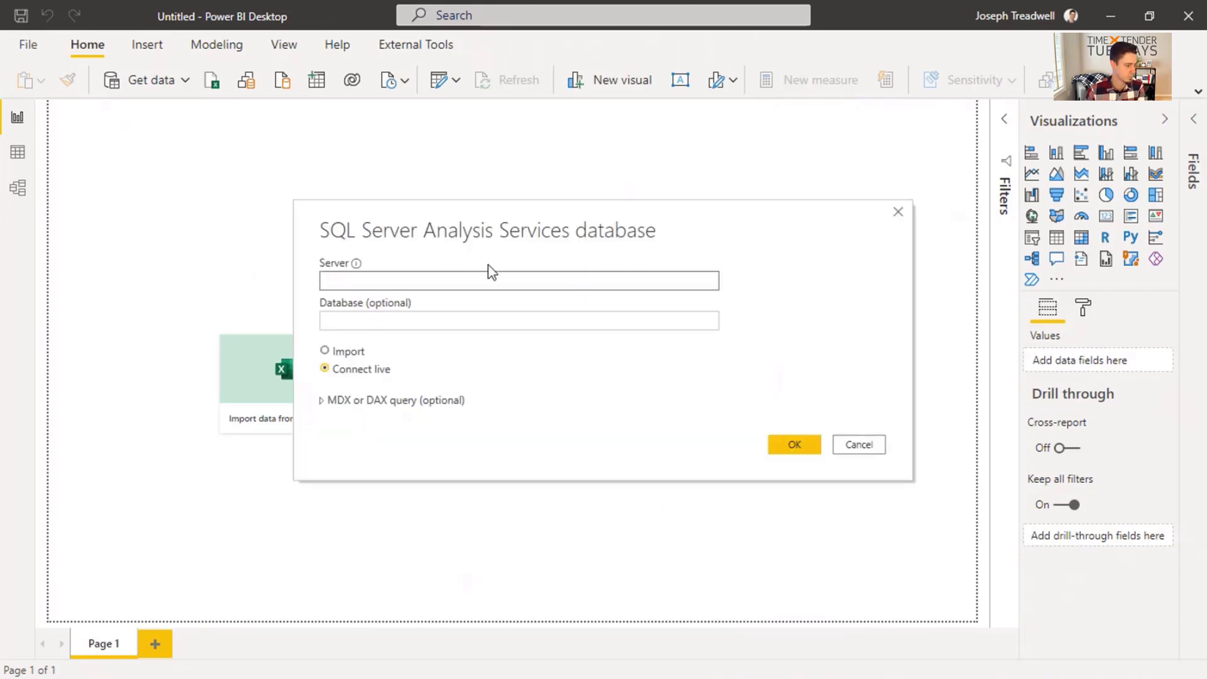
type("MyPC")
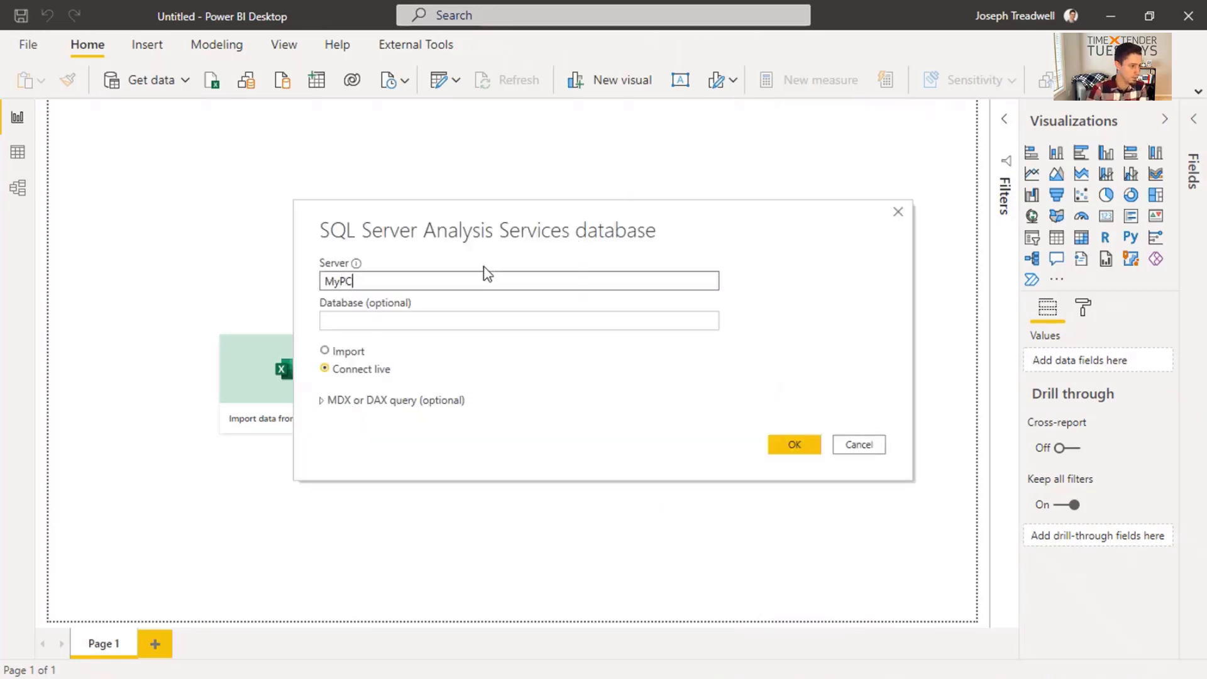
key("Tab")
key("Tab")
key("shift+Tab")
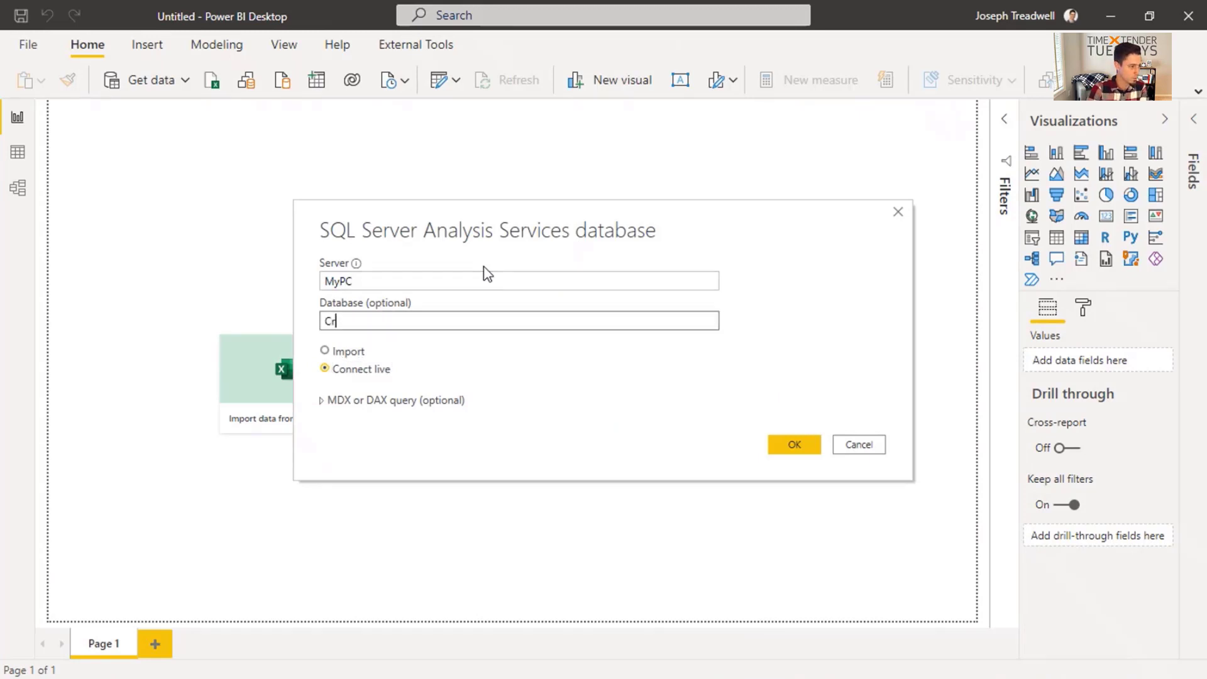
key("Tab")
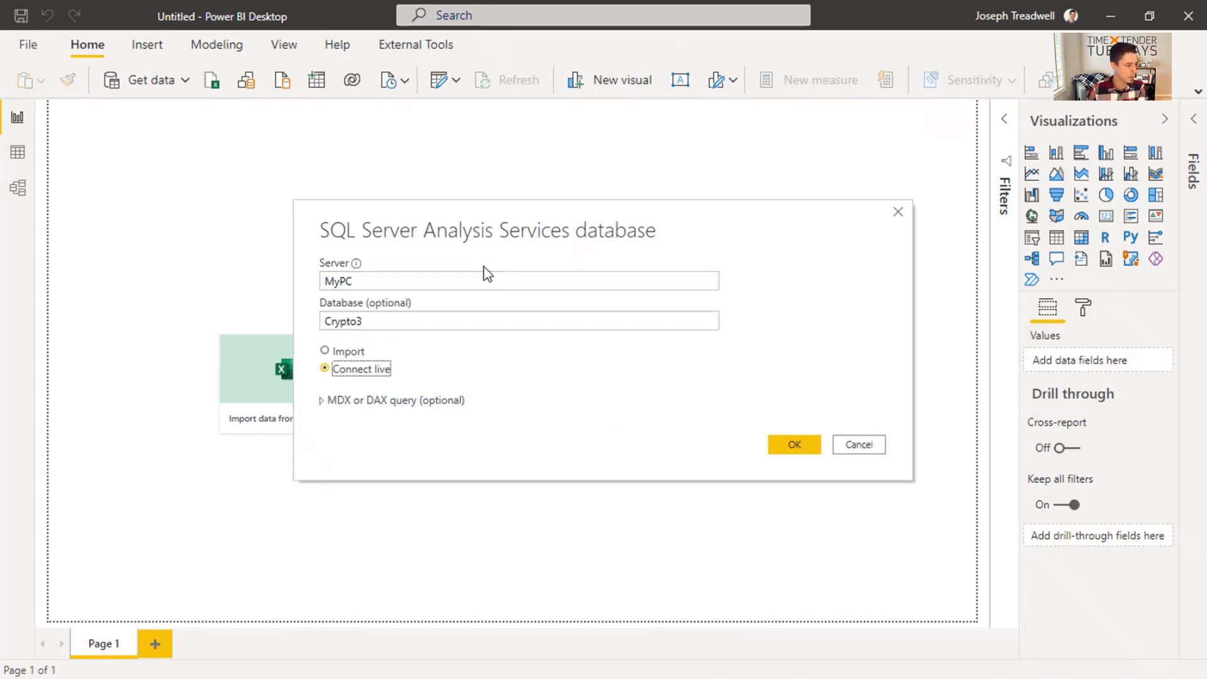
left_click(799, 444)
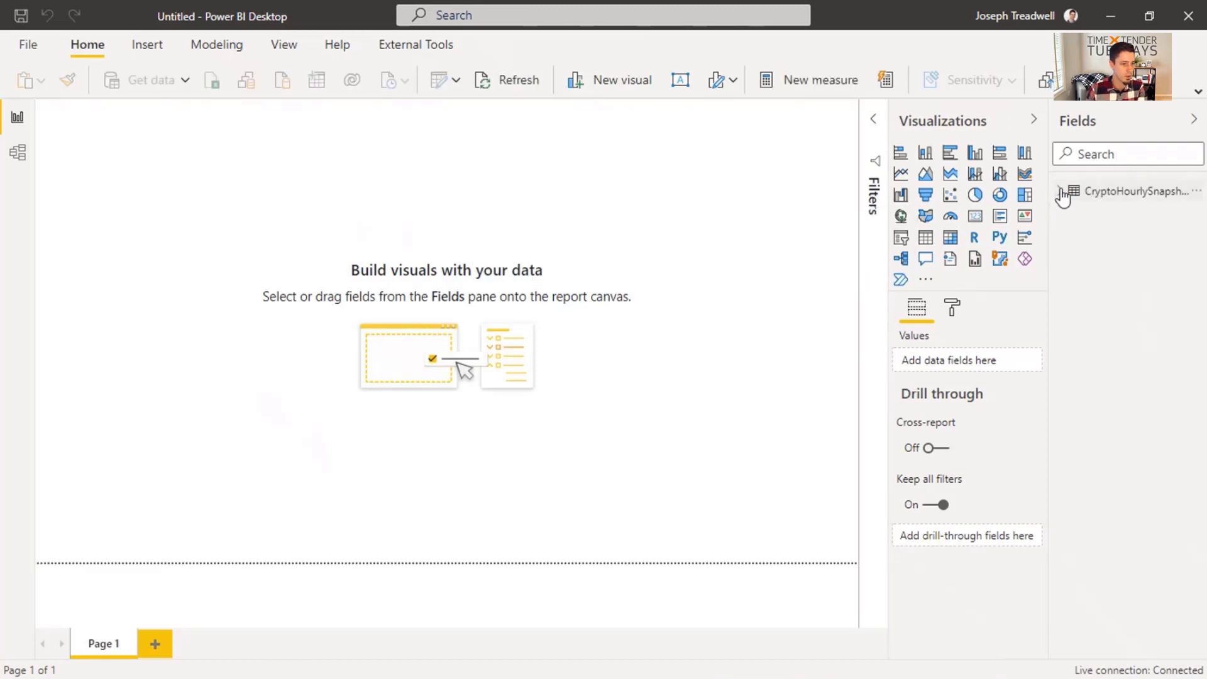
Step: Add a line chart with DateTime as axis, Dogecoin as values and Bitcoin as secondary values, and enlarge it to the page width
left_click(1062, 191)
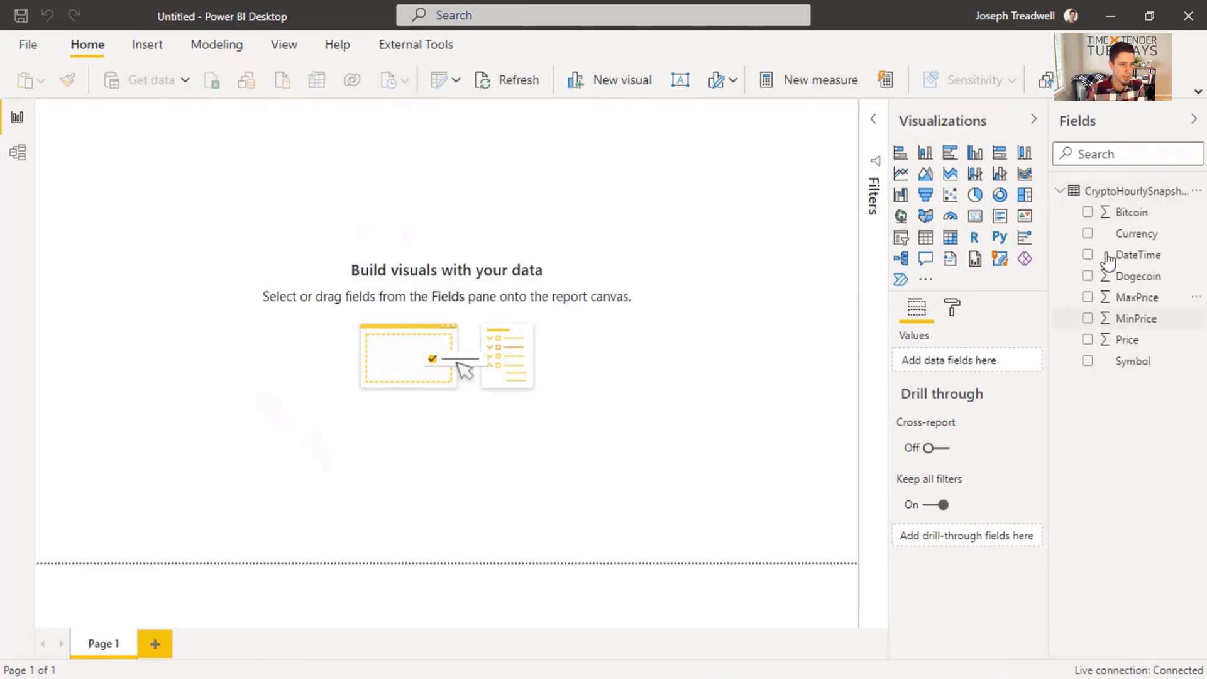
left_click(901, 174)
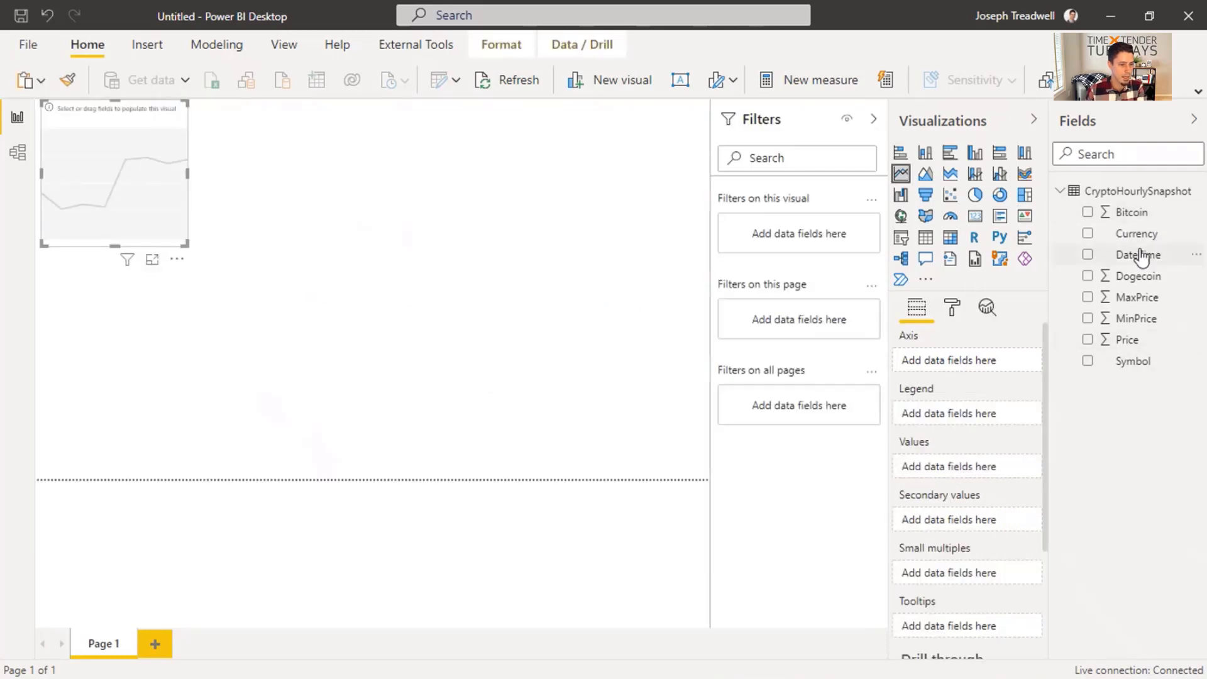
left_click_drag(1141, 255, 970, 360)
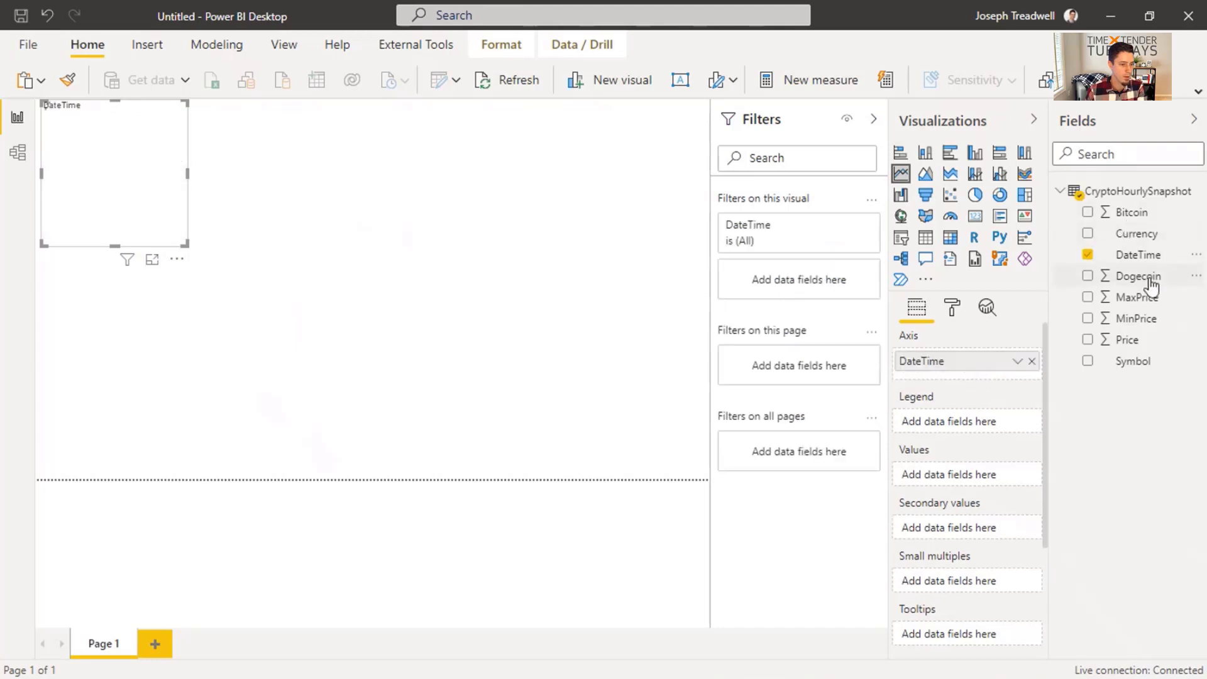
left_click_drag(1138, 276, 966, 479)
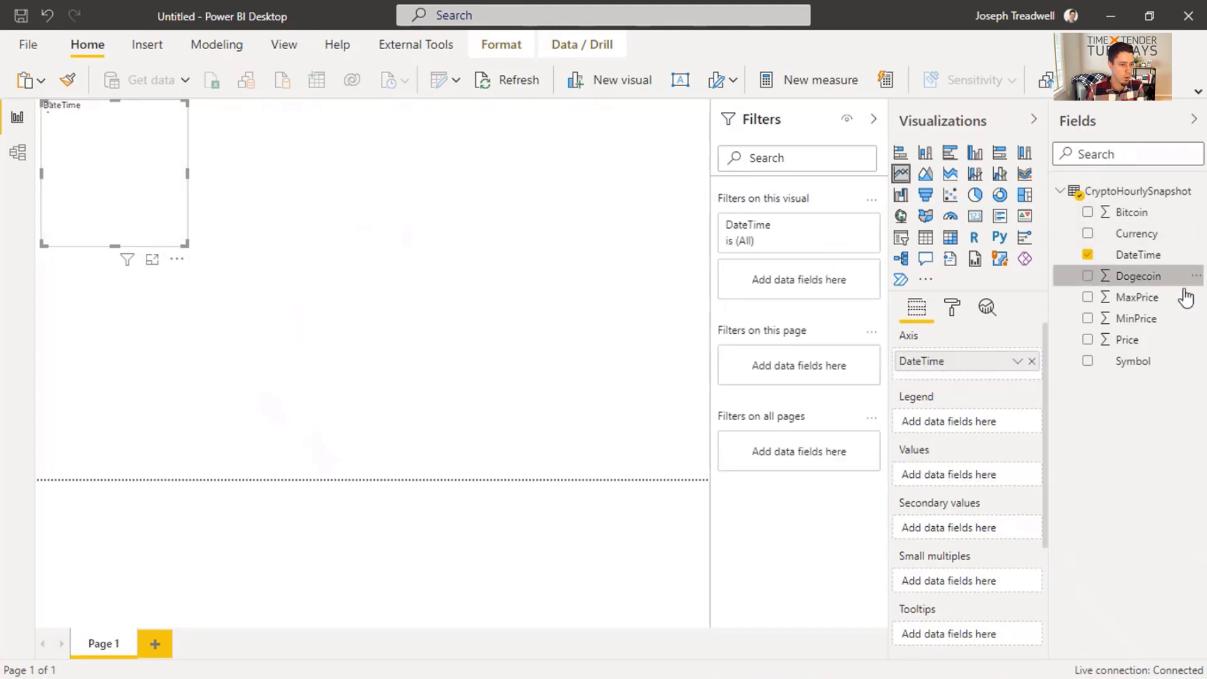
left_click_drag(1130, 217, 954, 539)
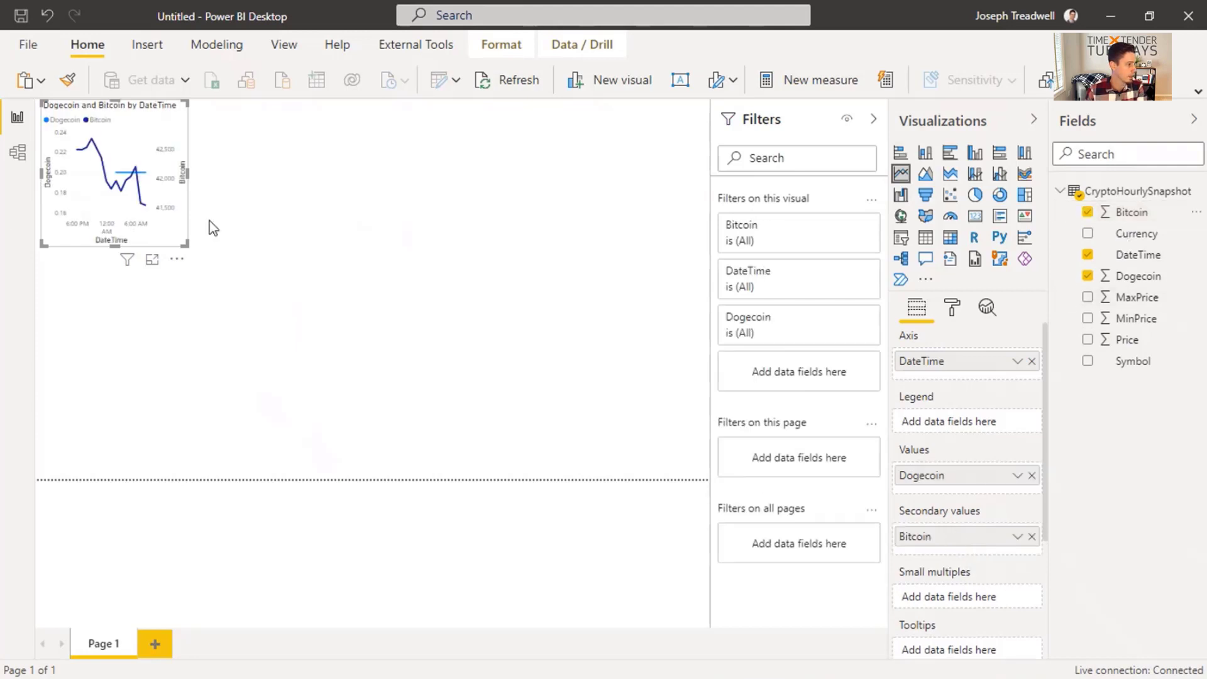
left_click_drag(185, 244, 526, 450)
left_click_drag(623, 464, 706, 504)
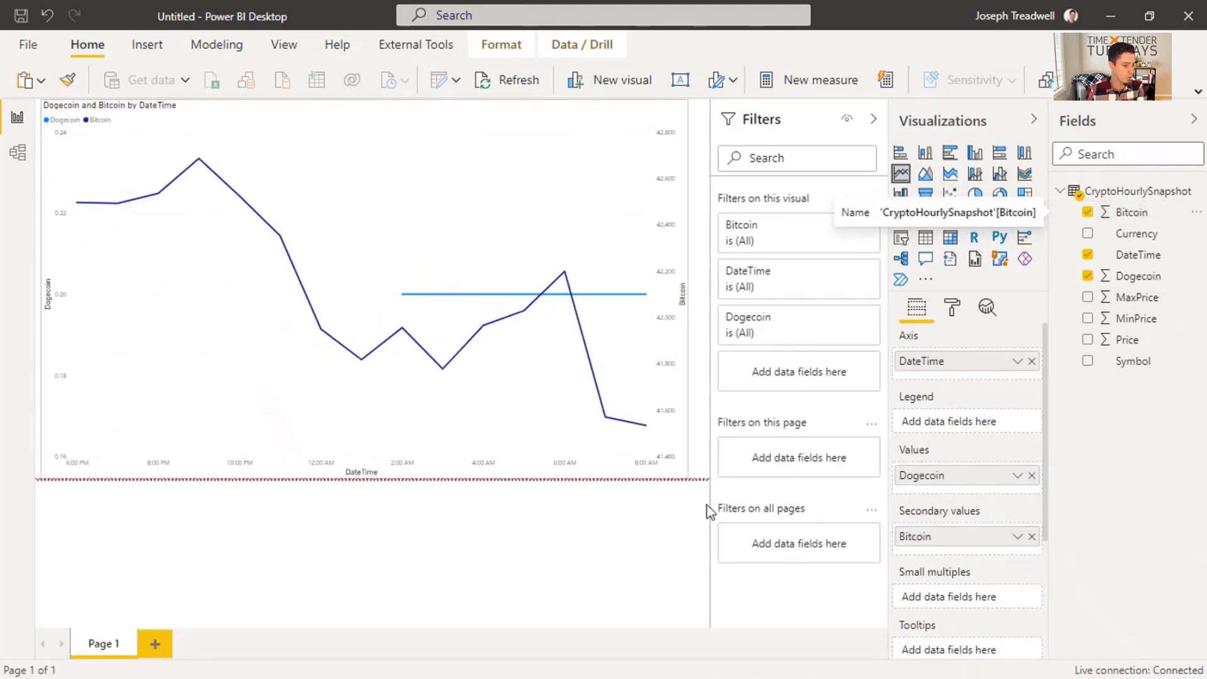
Step: Swap the line chart's measures so Bitcoin supplies the values and Dogecoin the secondary values
scroll(1040, 422, "down", 3)
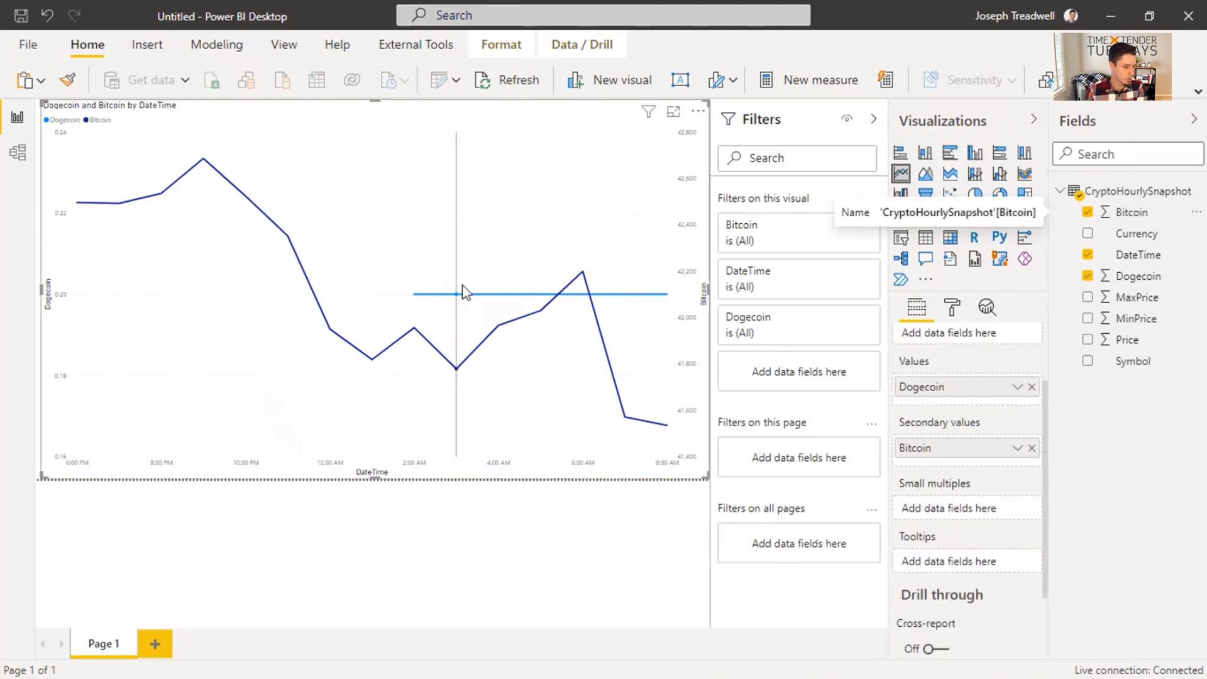
left_click(1032, 386)
scroll(1020, 406, "up", 3)
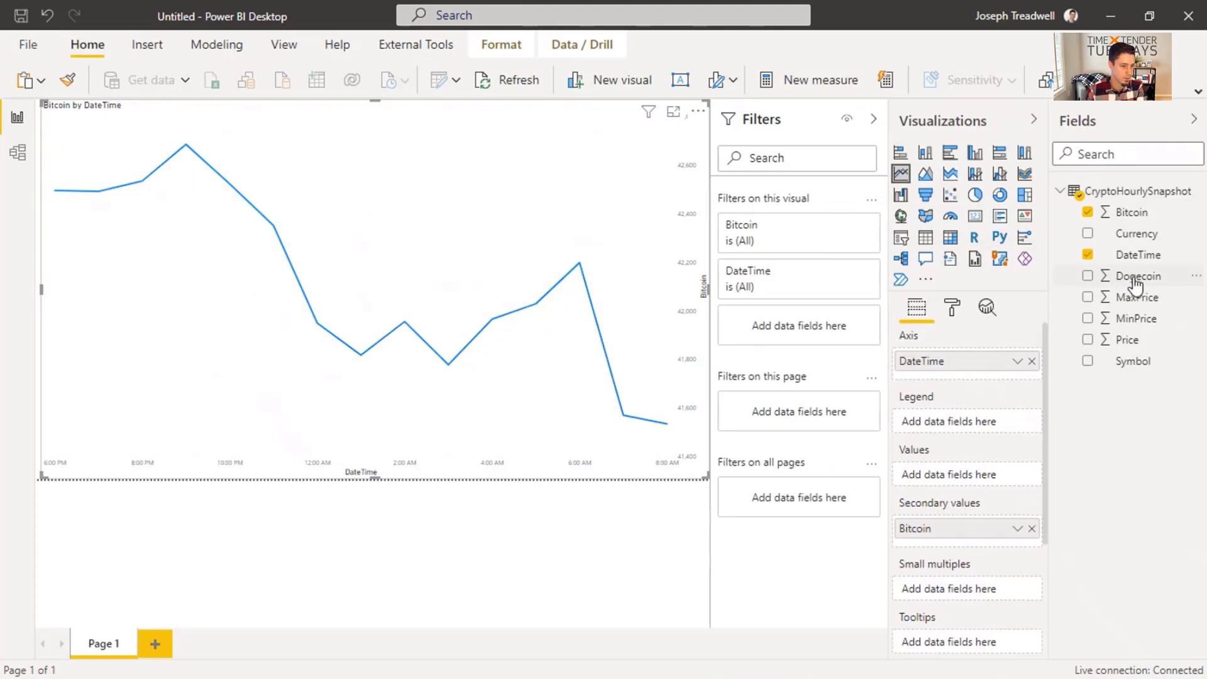
left_click_drag(1134, 288, 940, 476)
left_click_drag(1131, 277, 971, 536)
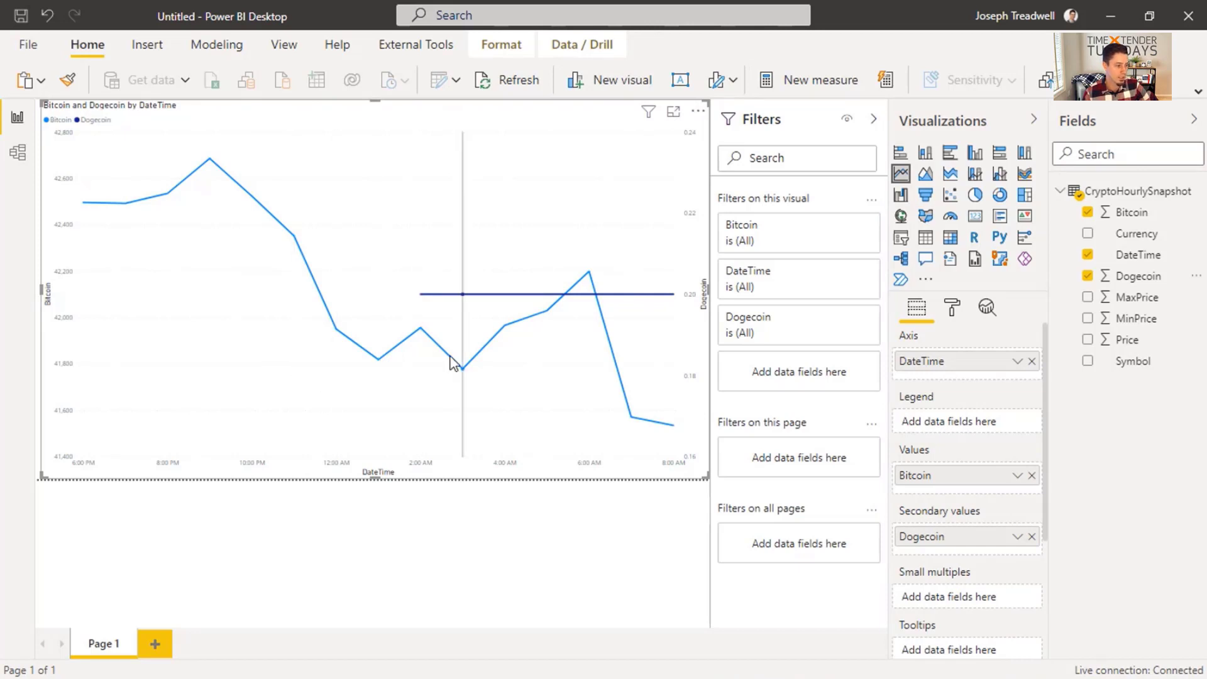
Step: Switch back to TimeXtender and collapse the HourlyCryptoPrice and CryptoHourlySnapshot tables in the MDW tree
mouse_move(532, 332)
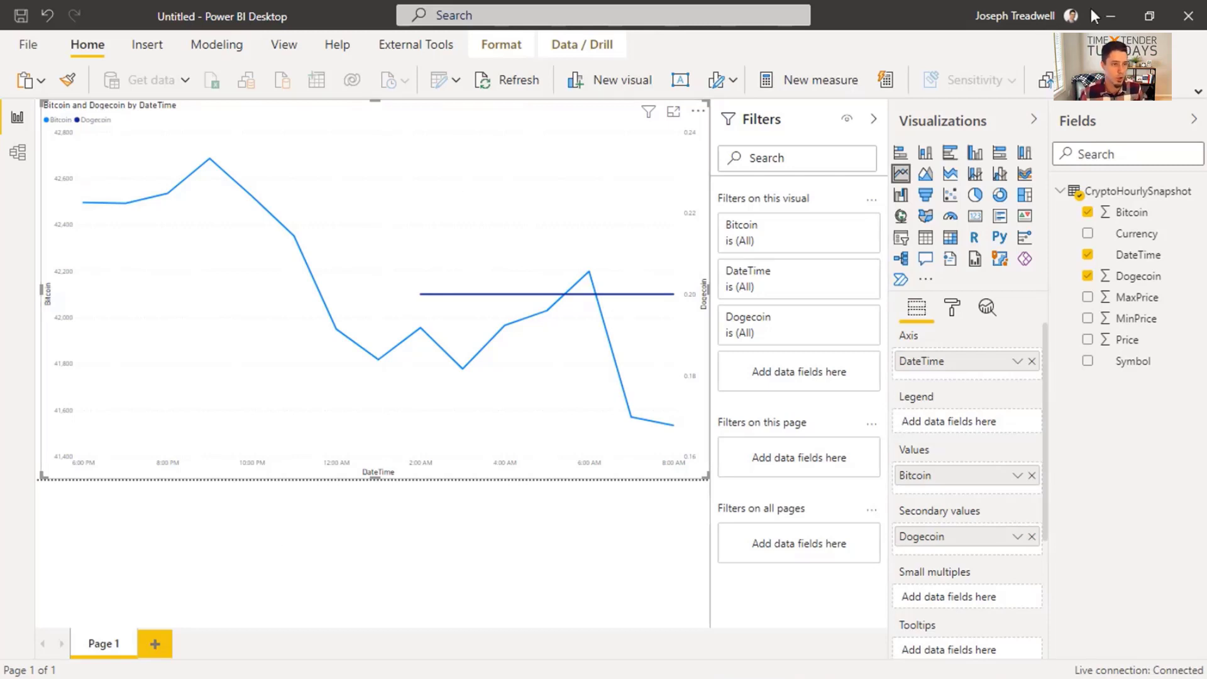
left_click(1115, 14)
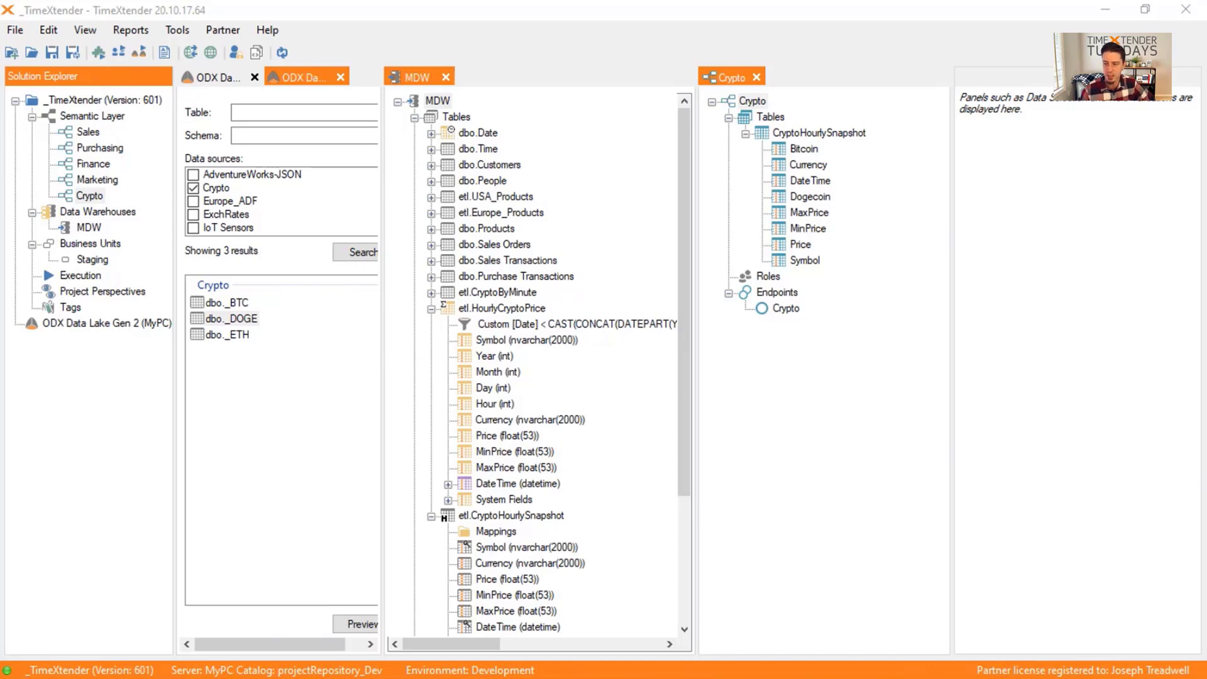
scroll(481, 245, "down", 4)
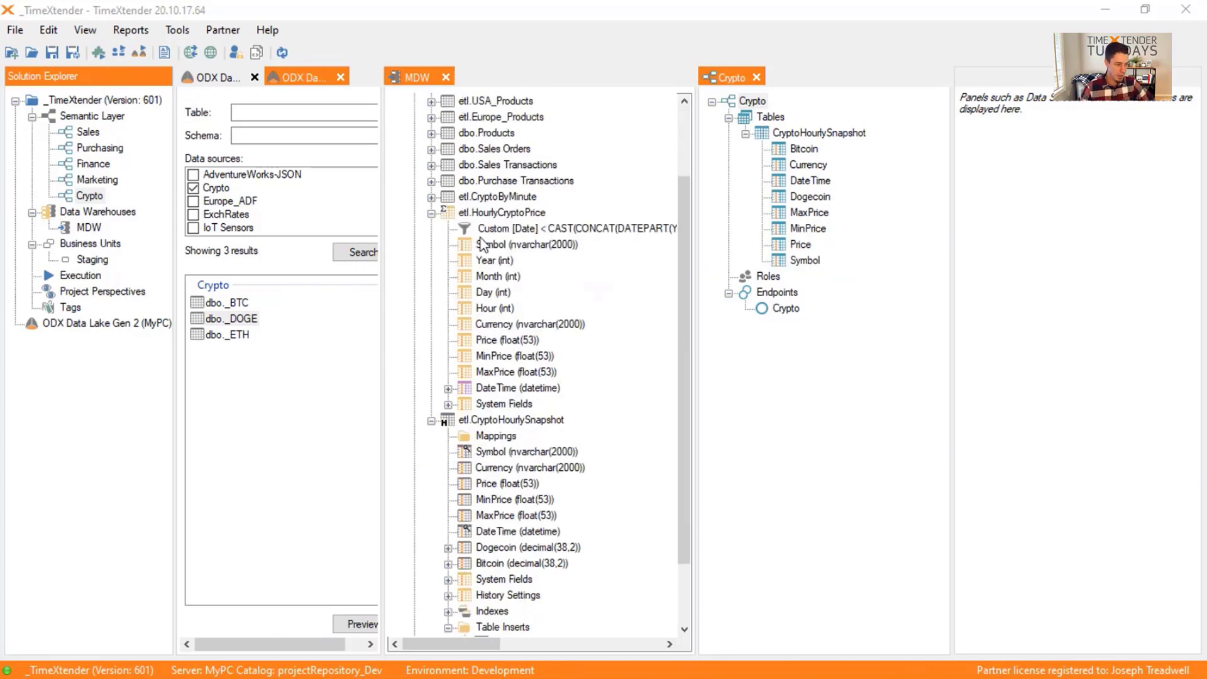
scroll(481, 245, "up", 1)
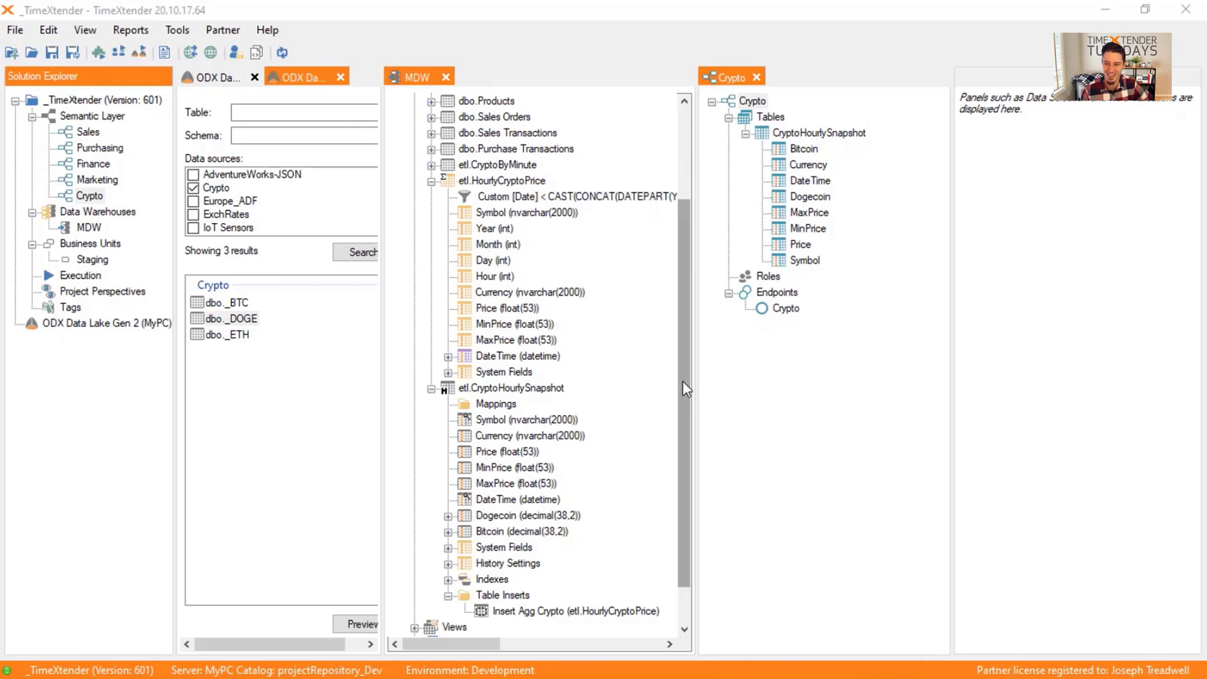
left_click(432, 181)
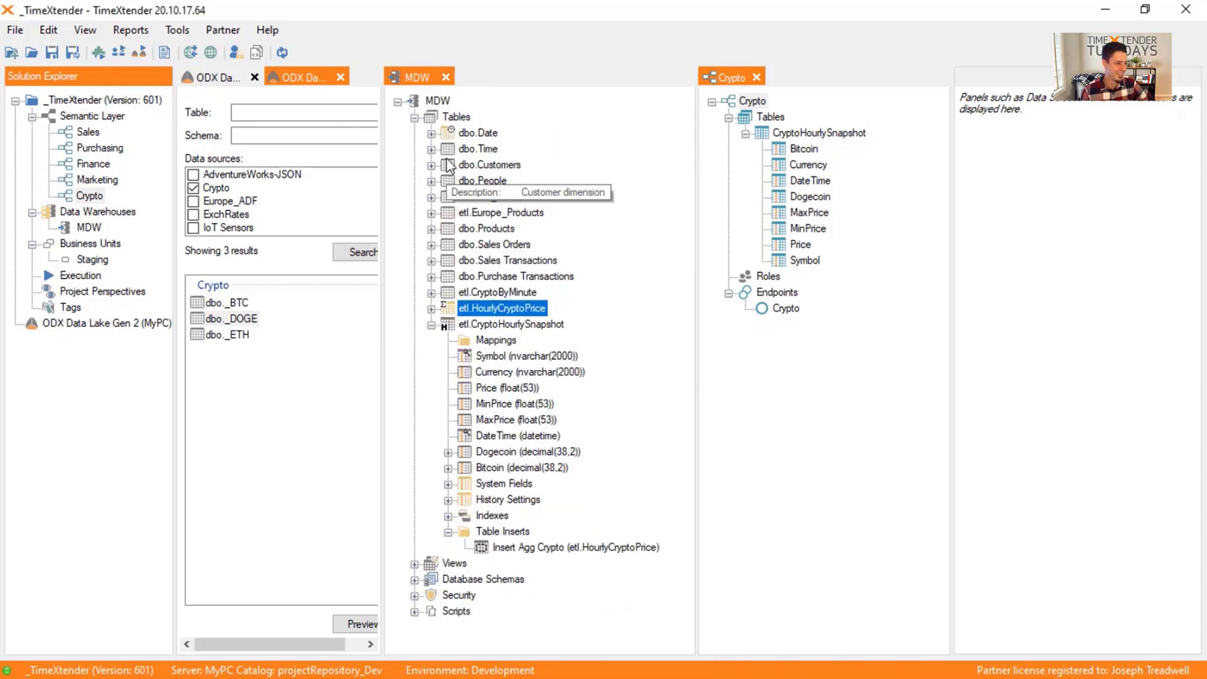
left_click(431, 324)
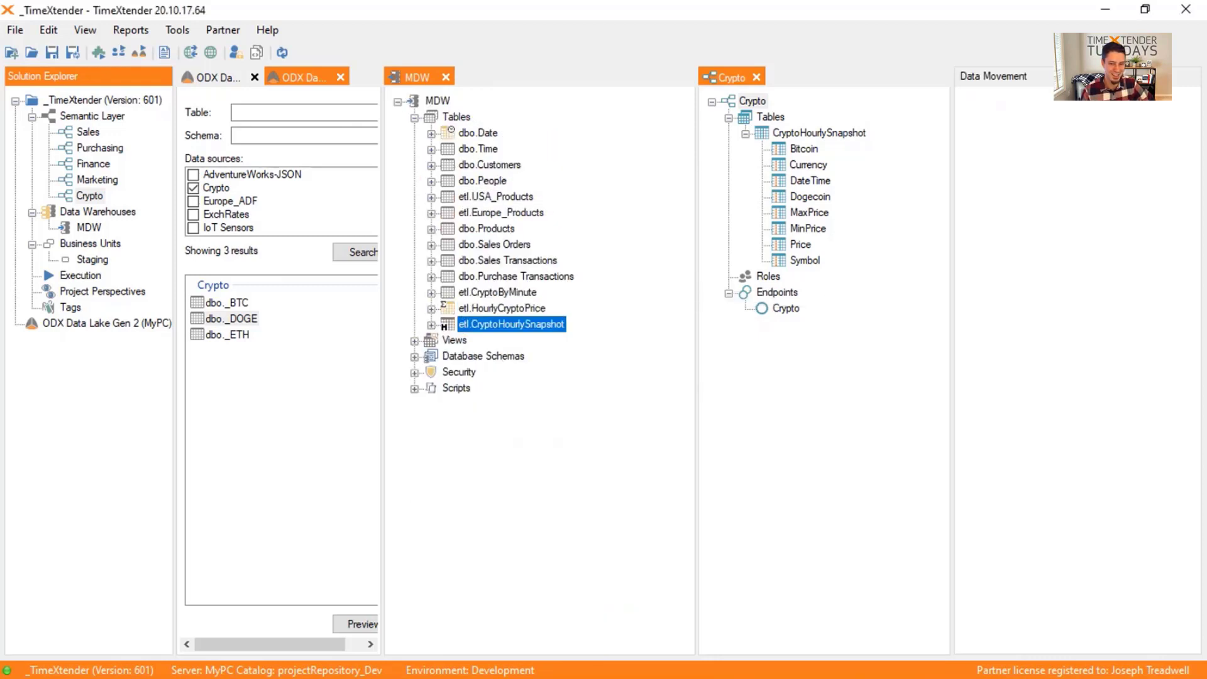